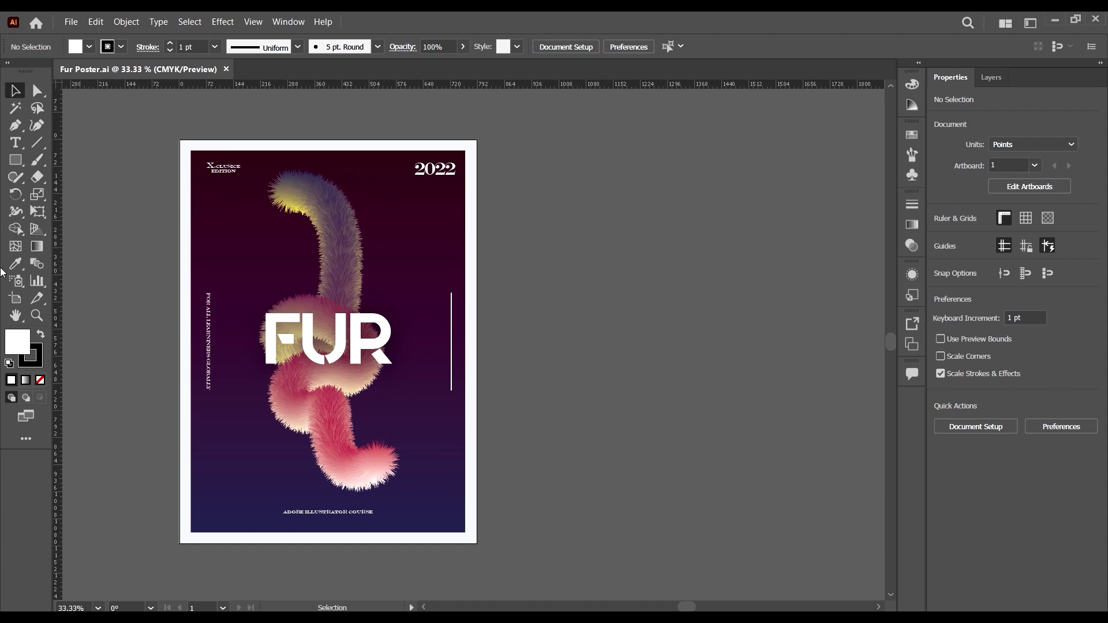
Step: Duplicate the fur poster artboard beside the original and delete all artwork from the copy
{"action": "left_click", "coordinate": [16, 299]}
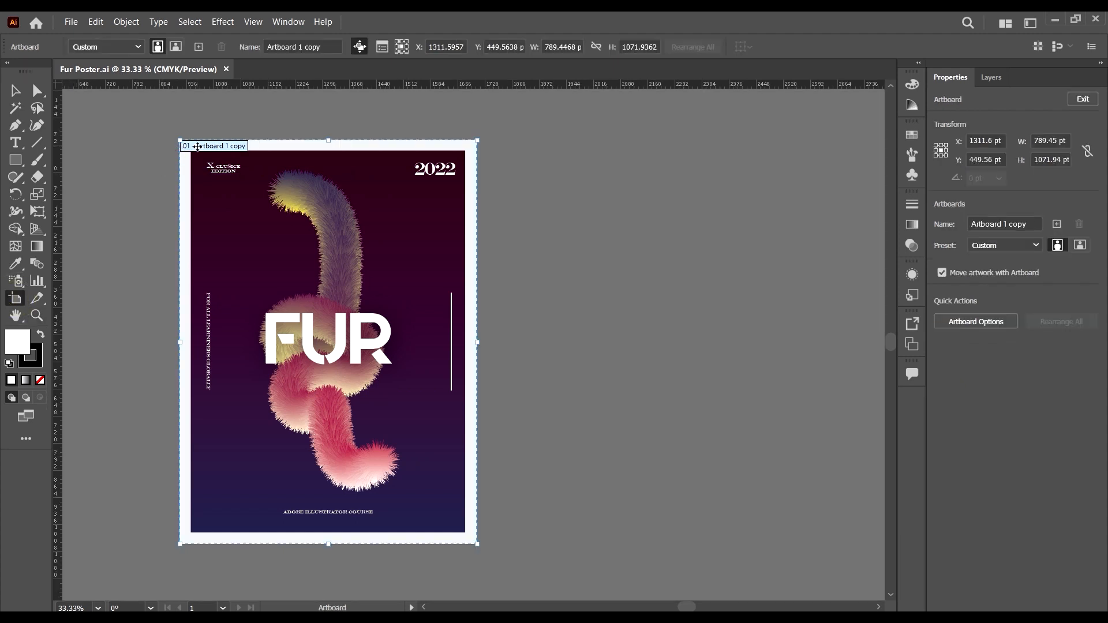
{"action": "left_click_drag", "start_coordinate": [199, 148], "coordinate": [595, 193]}
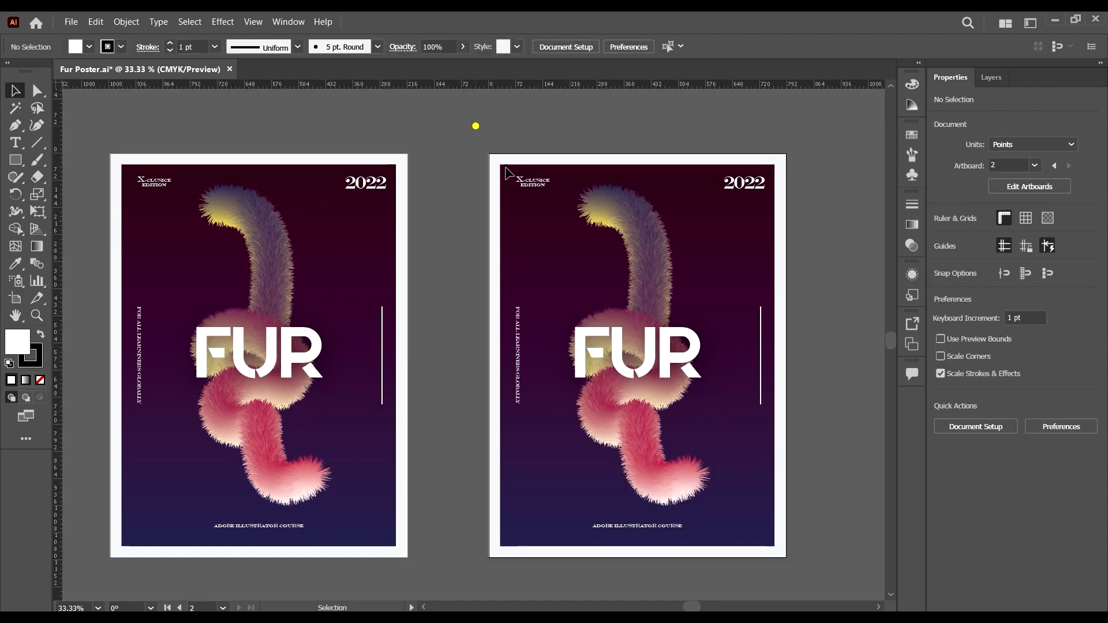
{"action": "left_click_drag", "start_coordinate": [475, 124], "coordinate": [832, 584]}
{"action": "key", "text": "Delete"}
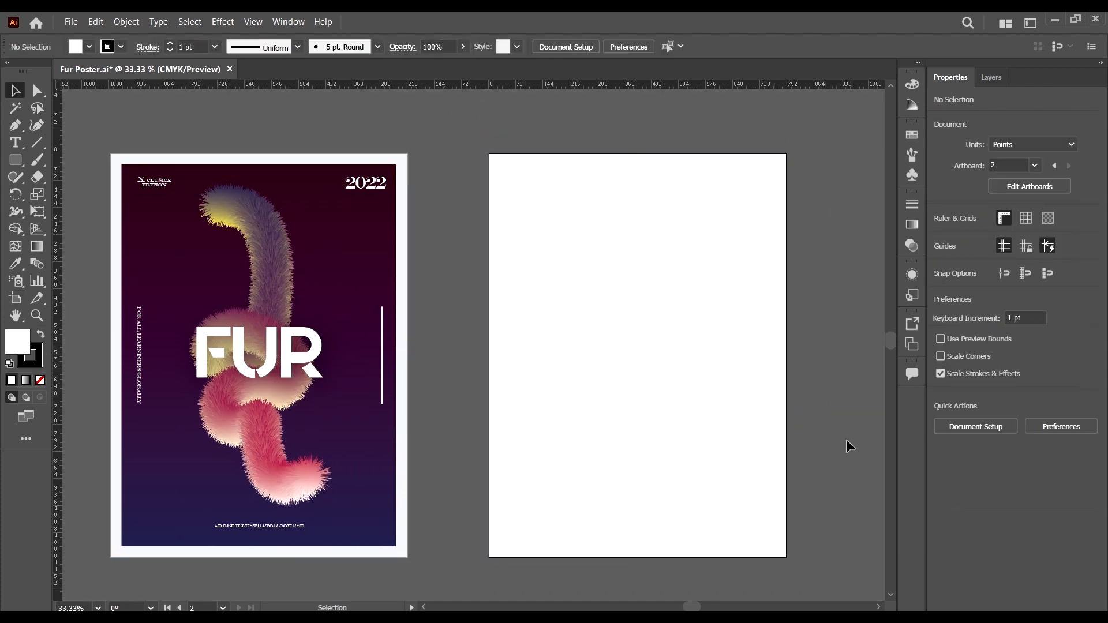
Step: Place a copy of the poster's fur blend on the empty canvas beyond the blank artboard
{"action": "scroll", "coordinate": [715, 456], "scroll_direction": "right", "scroll_amount": 3}
{"action": "scroll", "coordinate": [591, 385], "scroll_direction": "left", "scroll_amount": 4}
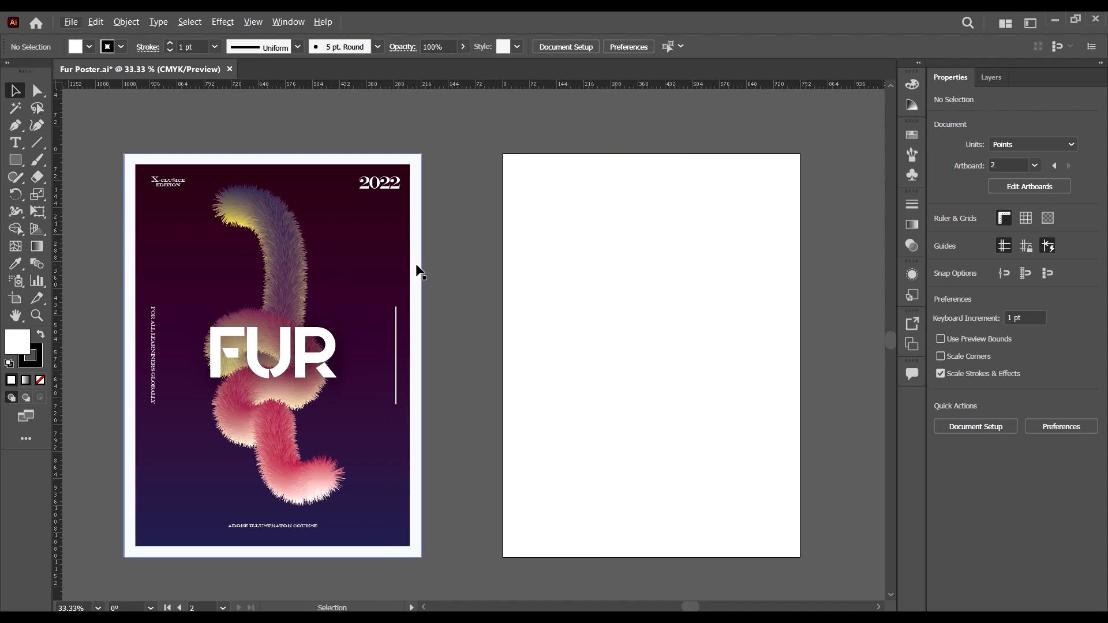
{"action": "scroll", "coordinate": [410, 259], "scroll_direction": "down", "scroll_amount": 1}
{"action": "scroll", "coordinate": [347, 248], "scroll_direction": "right", "scroll_amount": 3}
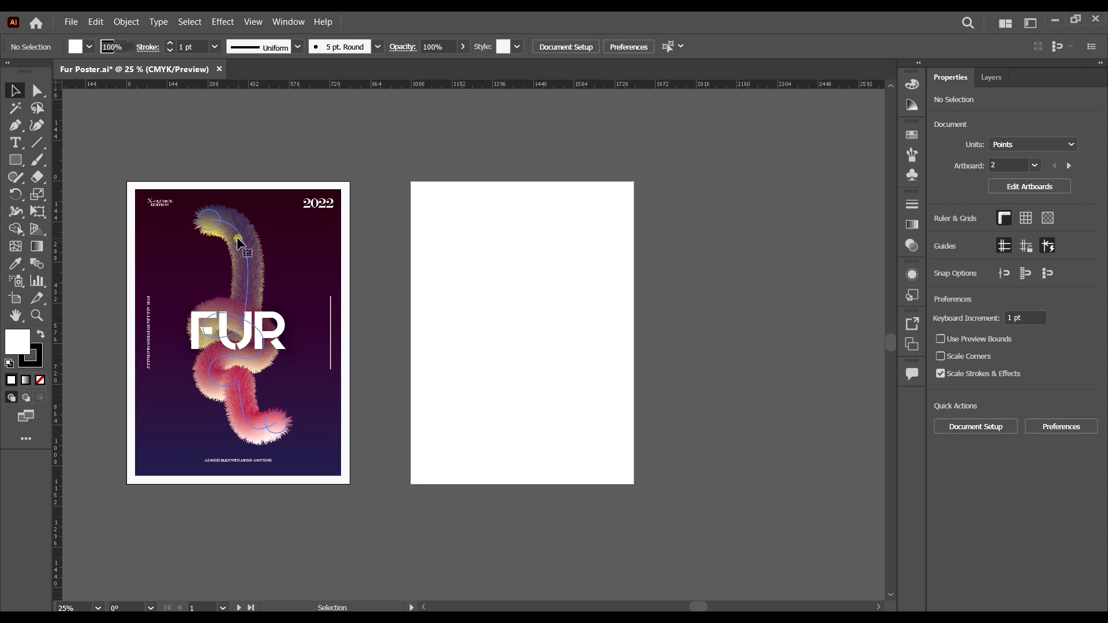
{"action": "left_click", "coordinate": [238, 236]}
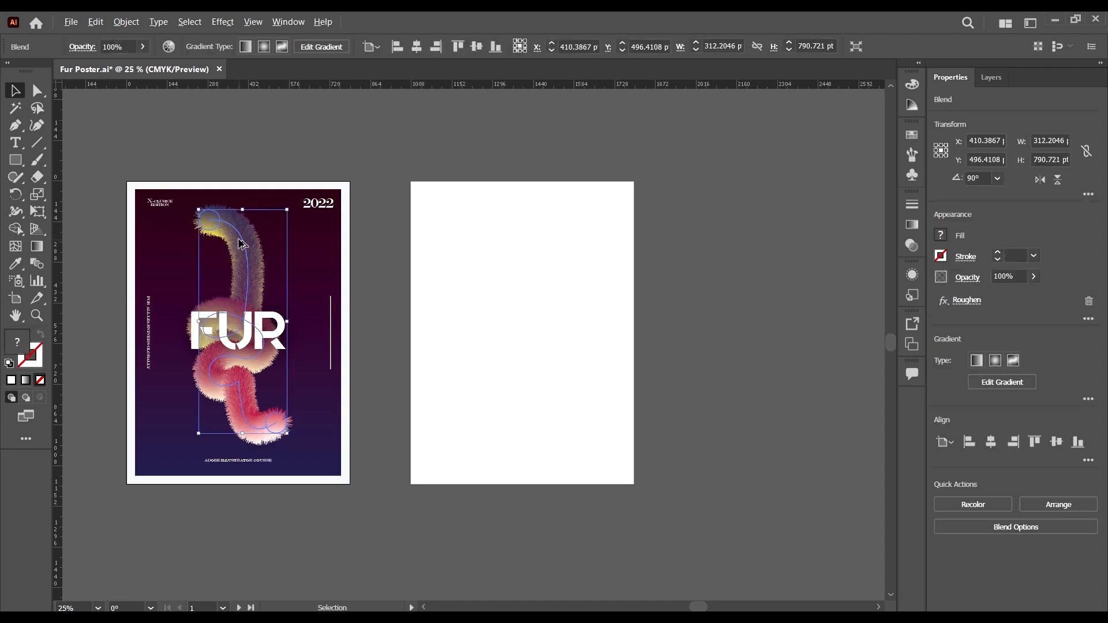
{"action": "left_click_drag", "start_coordinate": [242, 244], "coordinate": [778, 424]}
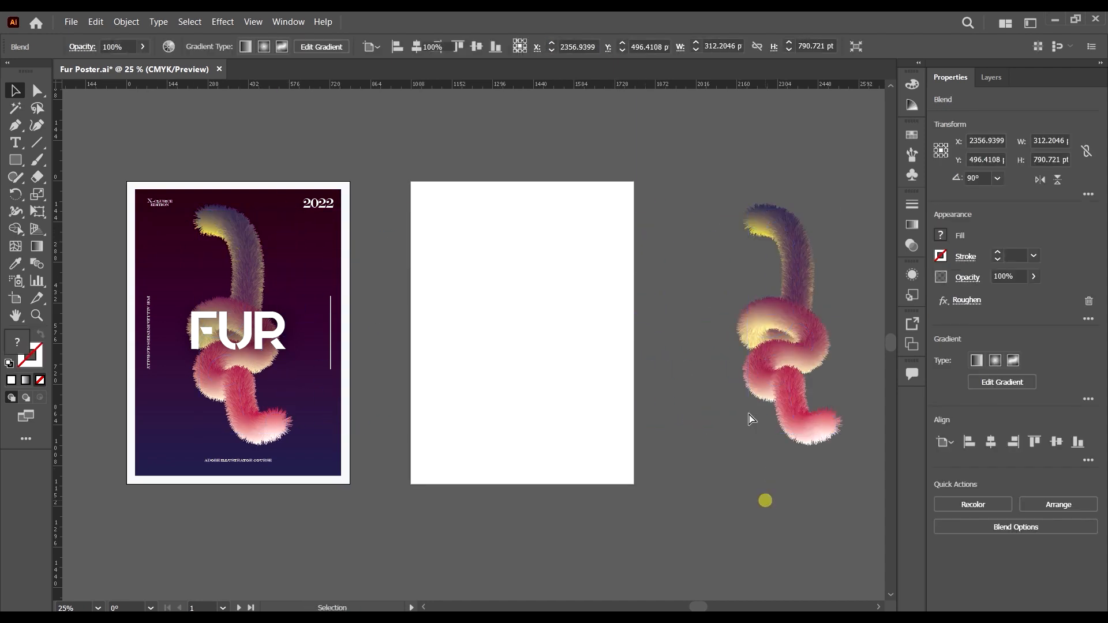
{"action": "left_click", "coordinate": [832, 279]}
Step: Release the copied fur blend into its two gradient circles and the spine path
{"action": "scroll", "coordinate": [736, 231], "scroll_direction": "up", "scroll_amount": 6}
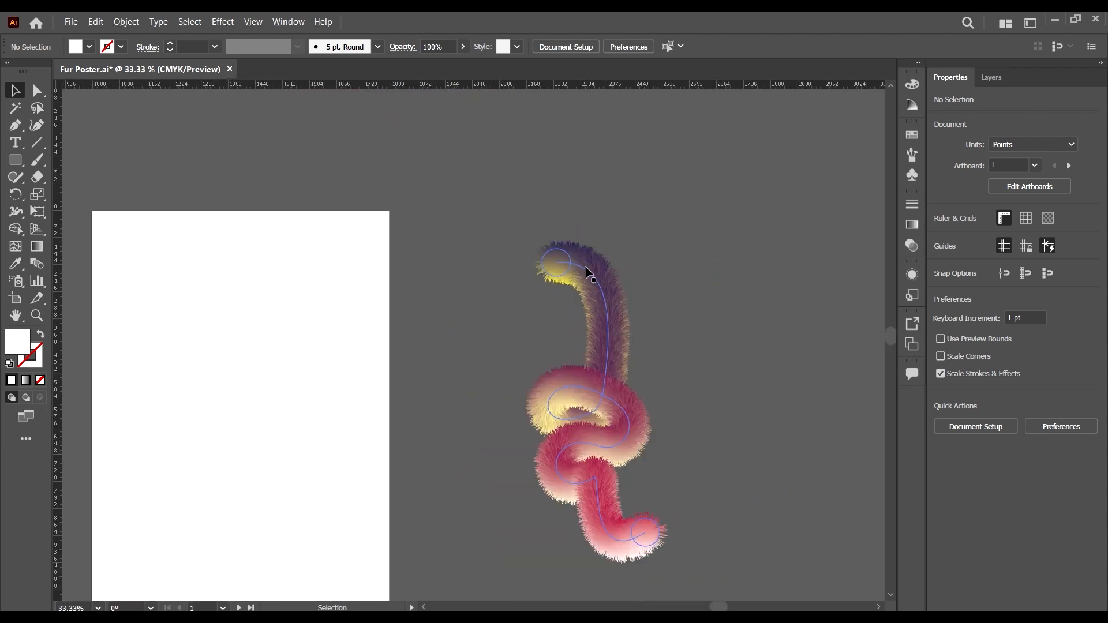
{"action": "scroll", "coordinate": [555, 250], "scroll_direction": "up", "scroll_amount": 8}
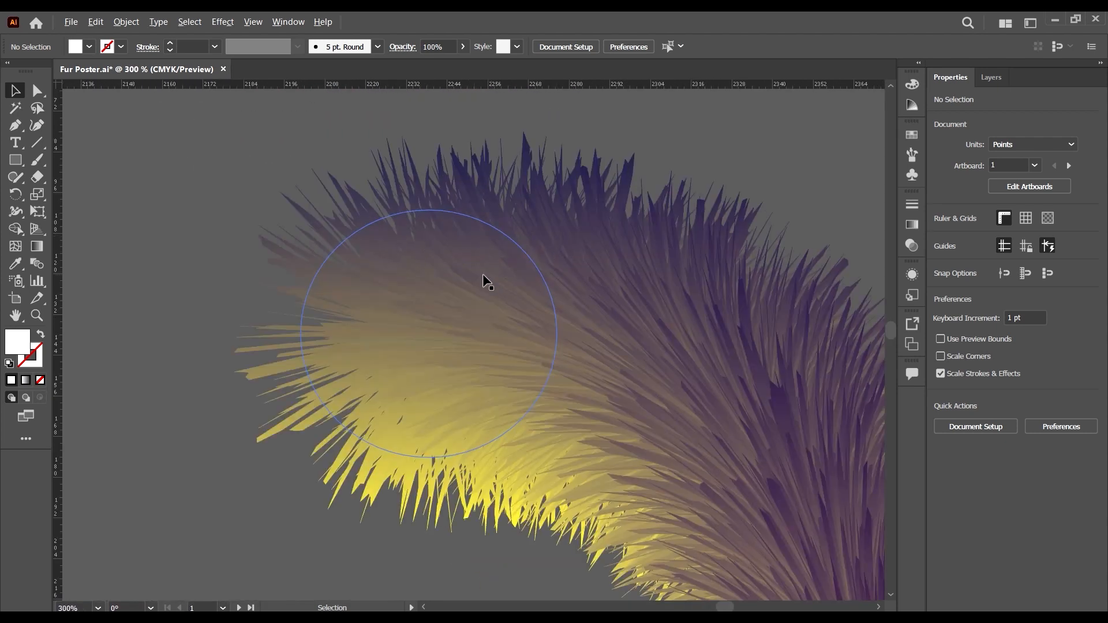
{"action": "scroll", "coordinate": [565, 356], "scroll_direction": "down", "scroll_amount": 12}
{"action": "scroll", "coordinate": [492, 379], "scroll_direction": "up", "scroll_amount": 3}
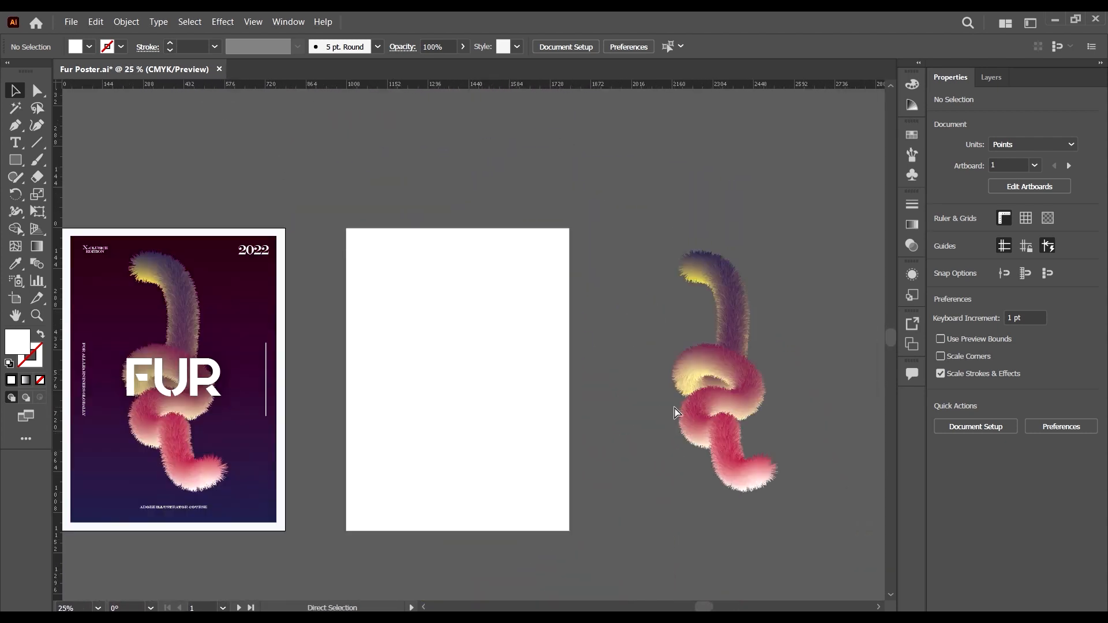
{"action": "scroll", "coordinate": [618, 371], "scroll_direction": "right", "scroll_amount": 2}
{"action": "scroll", "coordinate": [660, 300], "scroll_direction": "down", "scroll_amount": 2}
{"action": "left_click", "coordinate": [663, 286]}
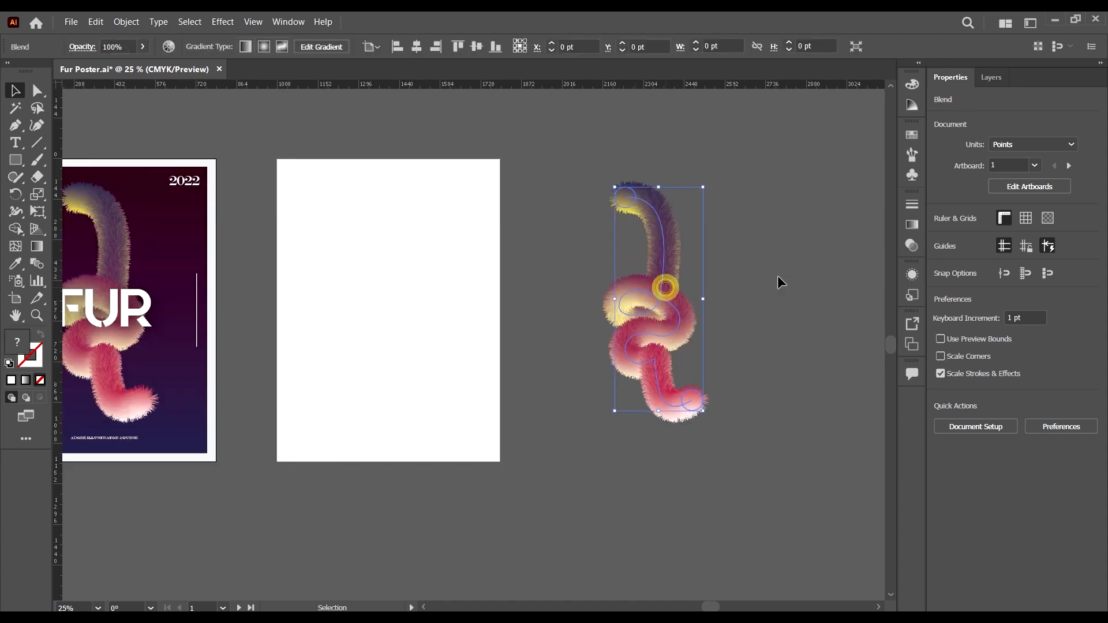
{"action": "left_click", "coordinate": [127, 22]}
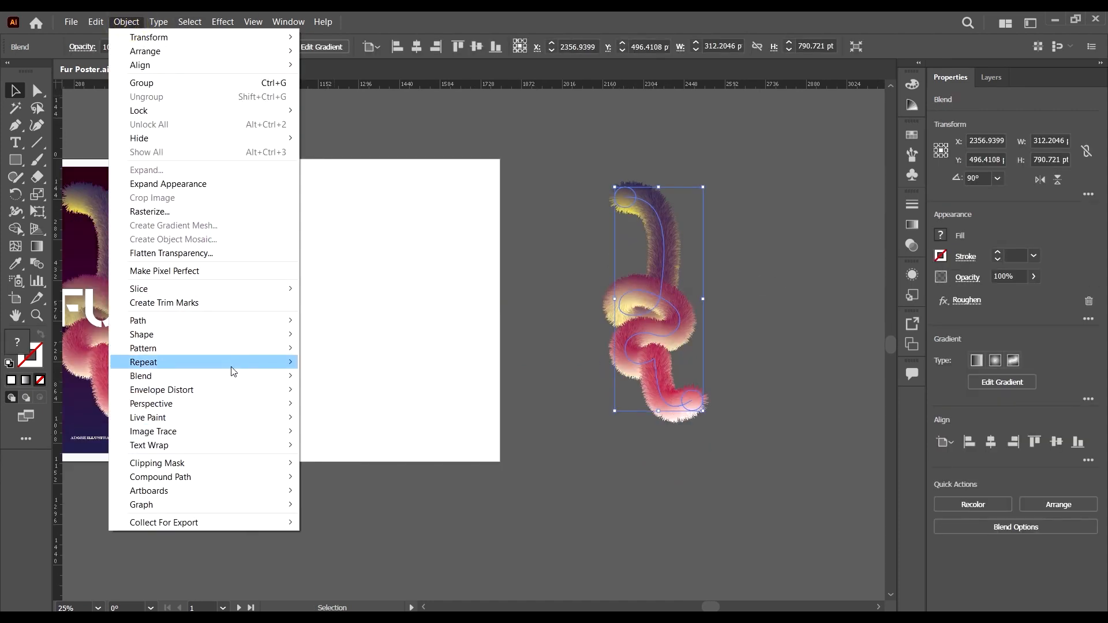
{"action": "mouse_move", "coordinate": [227, 376]}
{"action": "left_click", "coordinate": [342, 391]}
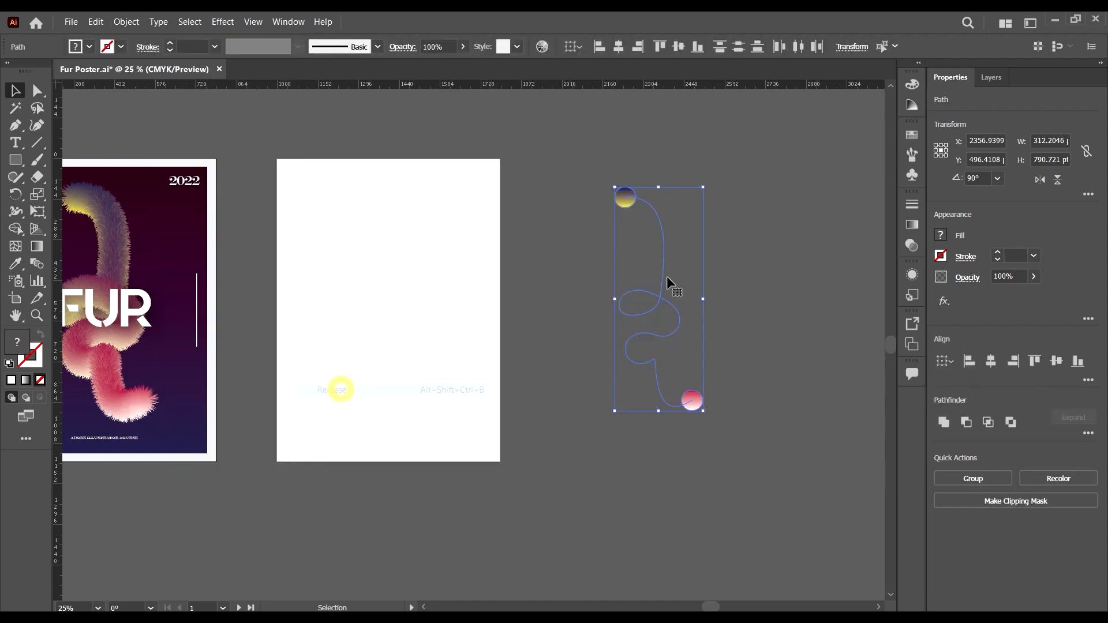
{"action": "left_click", "coordinate": [749, 288]}
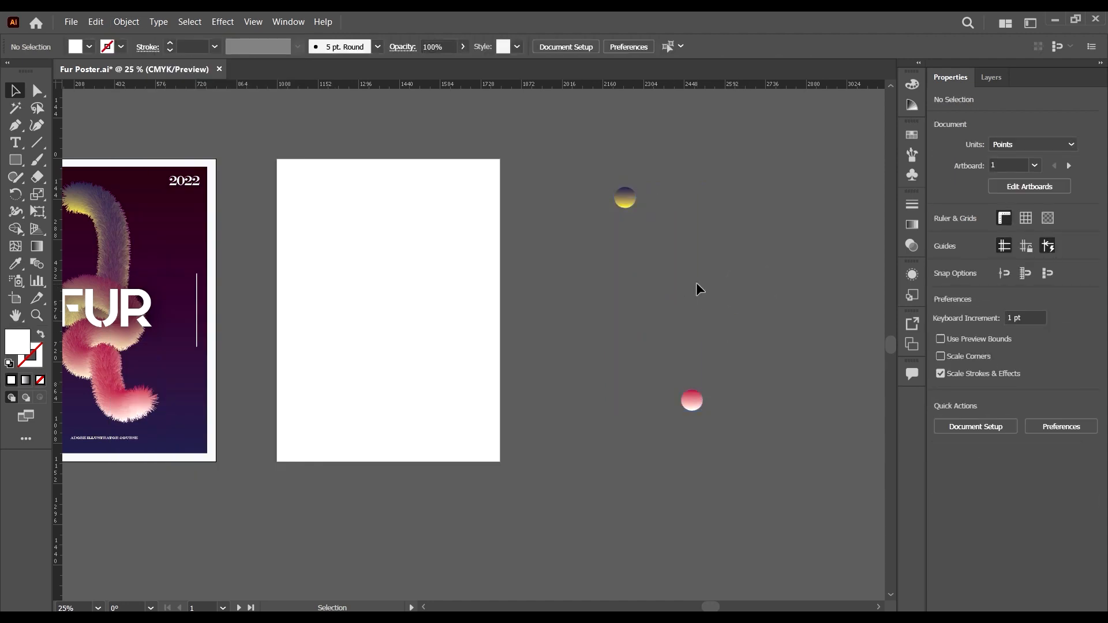
Step: Move the violet-yellow and red-white gradient circles away from the spine path and place them side by side
{"action": "left_click", "coordinate": [613, 197]}
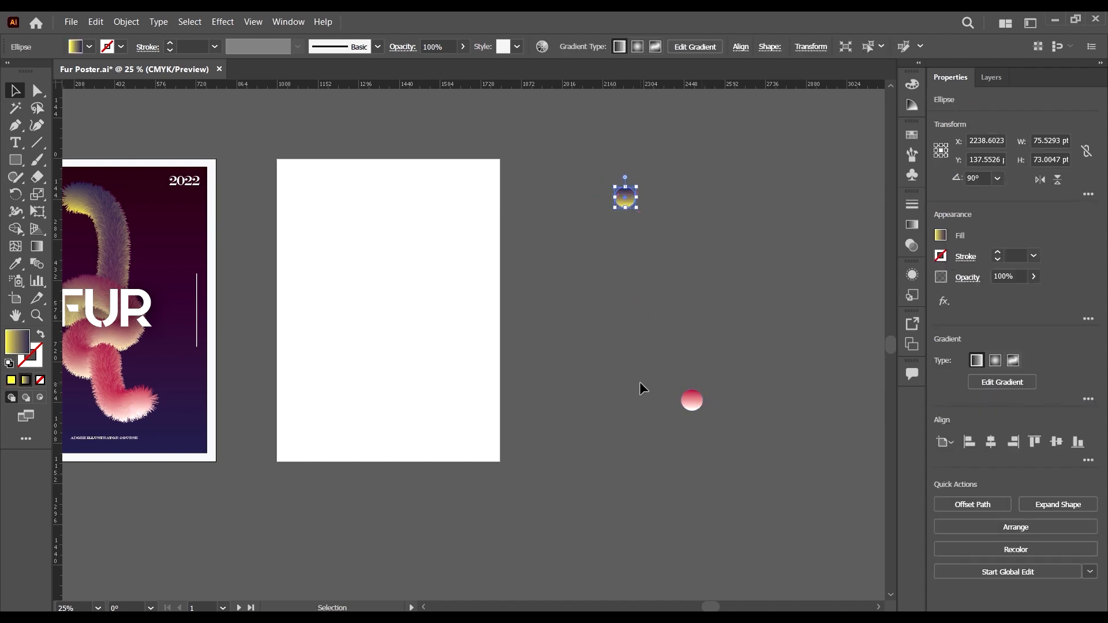
{"action": "left_click", "coordinate": [697, 406], "text": "shift"}
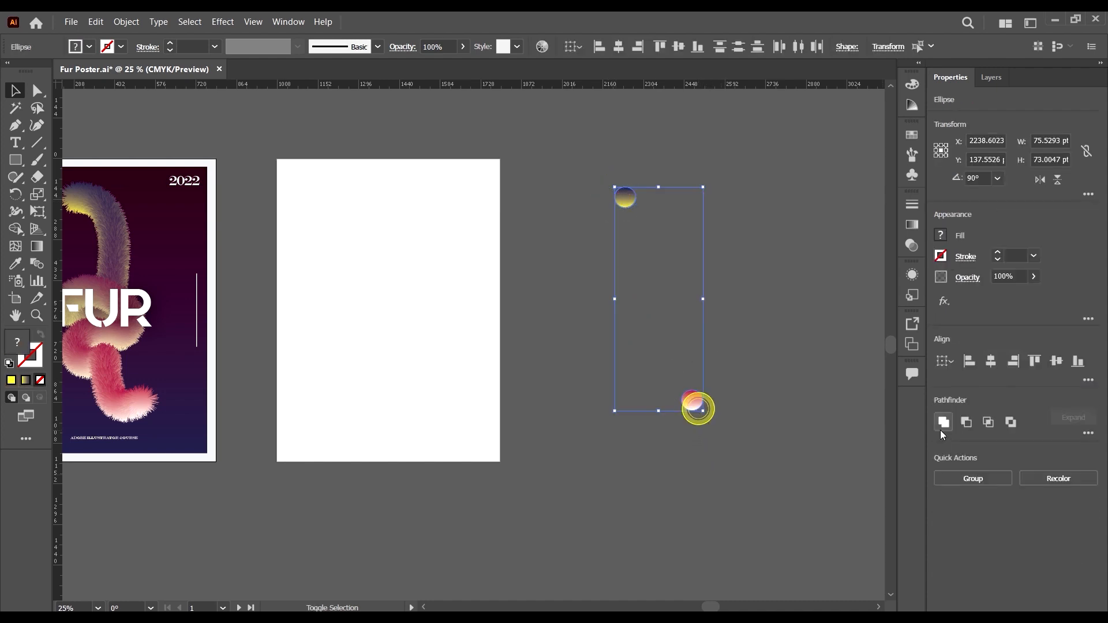
{"action": "left_click", "coordinate": [773, 368]}
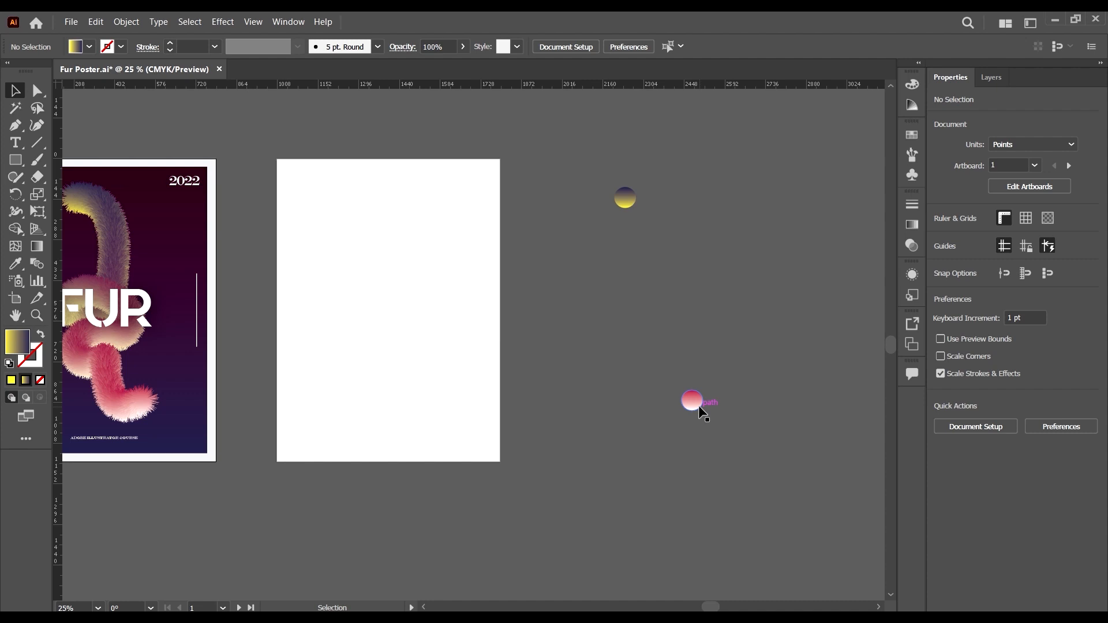
{"action": "left_click_drag", "start_coordinate": [625, 199], "coordinate": [759, 222]}
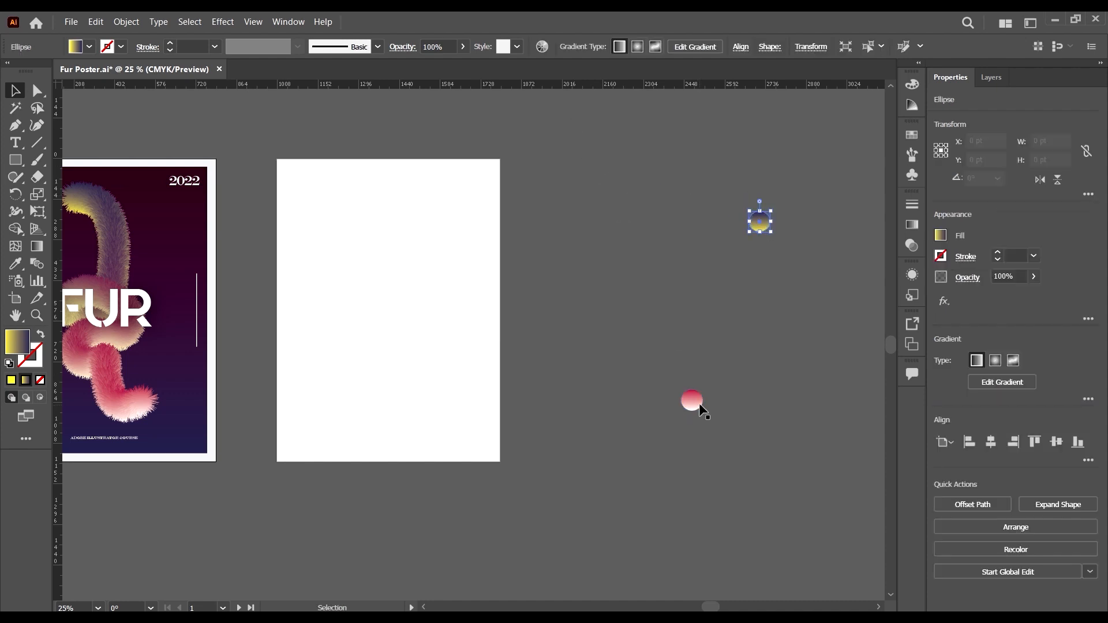
{"action": "left_click_drag", "start_coordinate": [698, 403], "coordinate": [803, 223]}
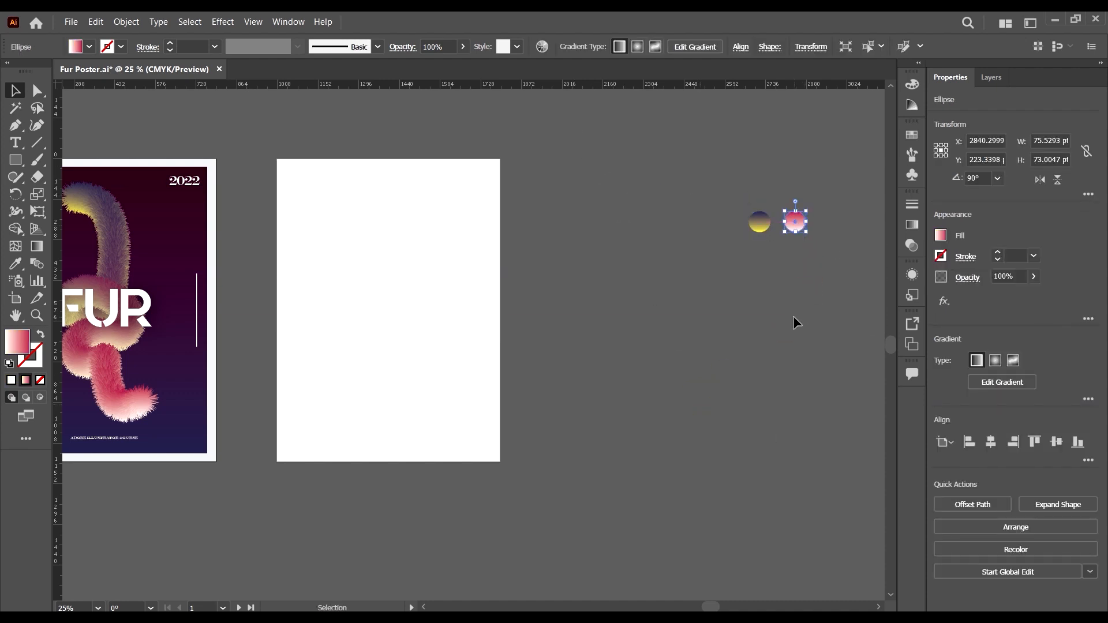
Step: Give the unstroked spine path a dark blue stroke
{"action": "left_click", "coordinate": [679, 323]}
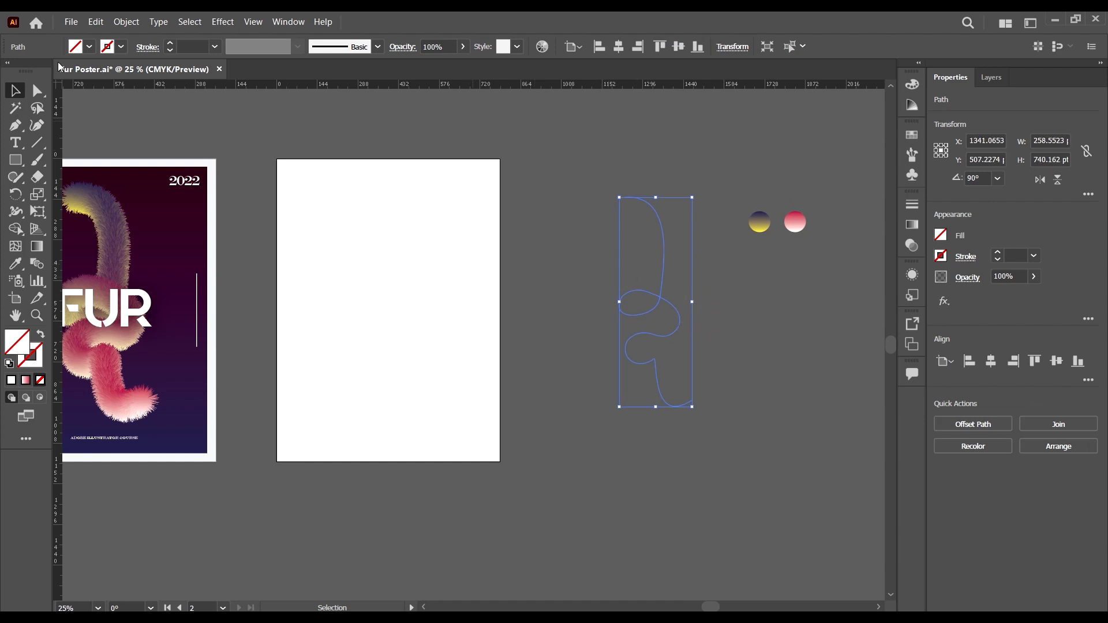
{"action": "left_click", "coordinate": [89, 46]}
{"action": "left_click", "coordinate": [121, 46]}
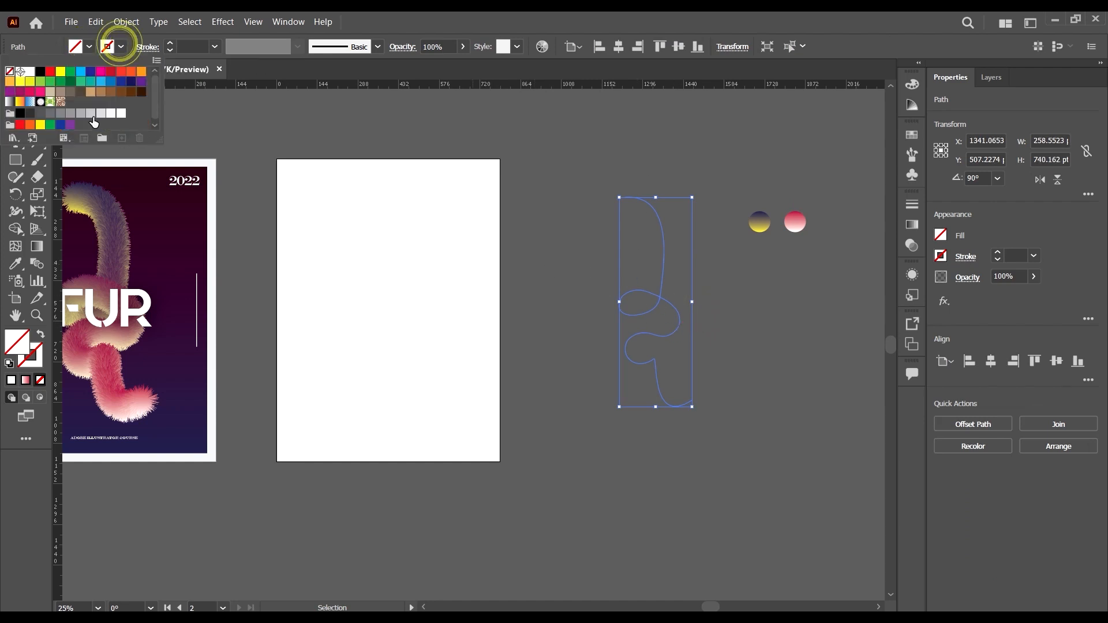
{"action": "left_click", "coordinate": [90, 82]}
{"action": "left_click", "coordinate": [531, 225]}
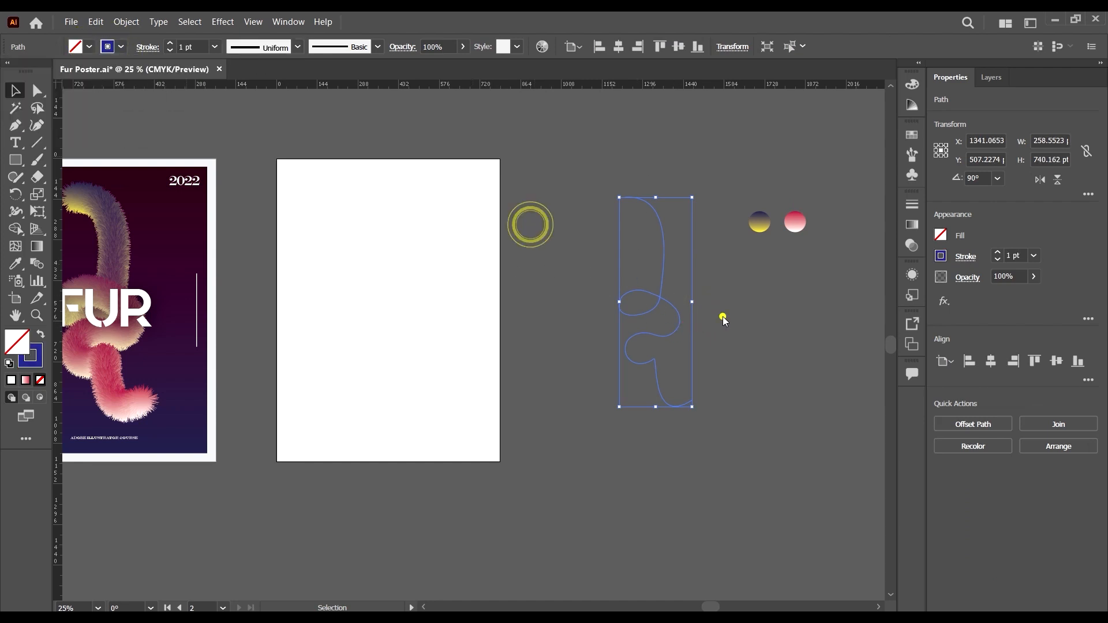
{"action": "left_click", "coordinate": [721, 315]}
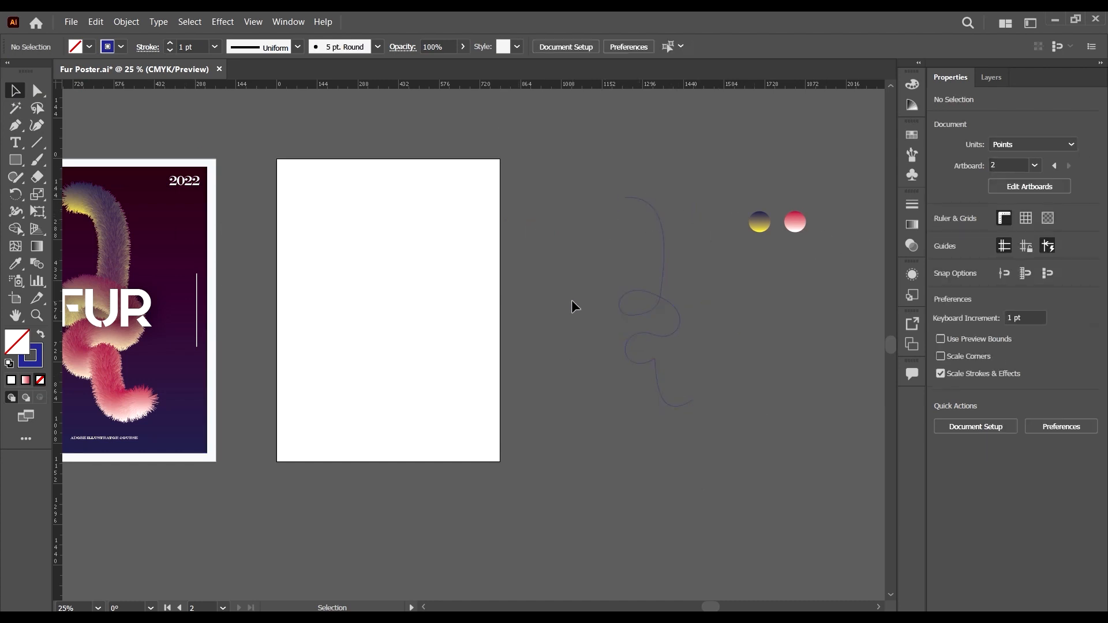
Step: Paint two freehand looping curves beside the spine path with the Paintbrush, imitating its shape
{"action": "scroll", "coordinate": [560, 231], "scroll_direction": "right", "scroll_amount": 2}
{"action": "scroll", "coordinate": [639, 240], "scroll_direction": "up", "scroll_amount": 4}
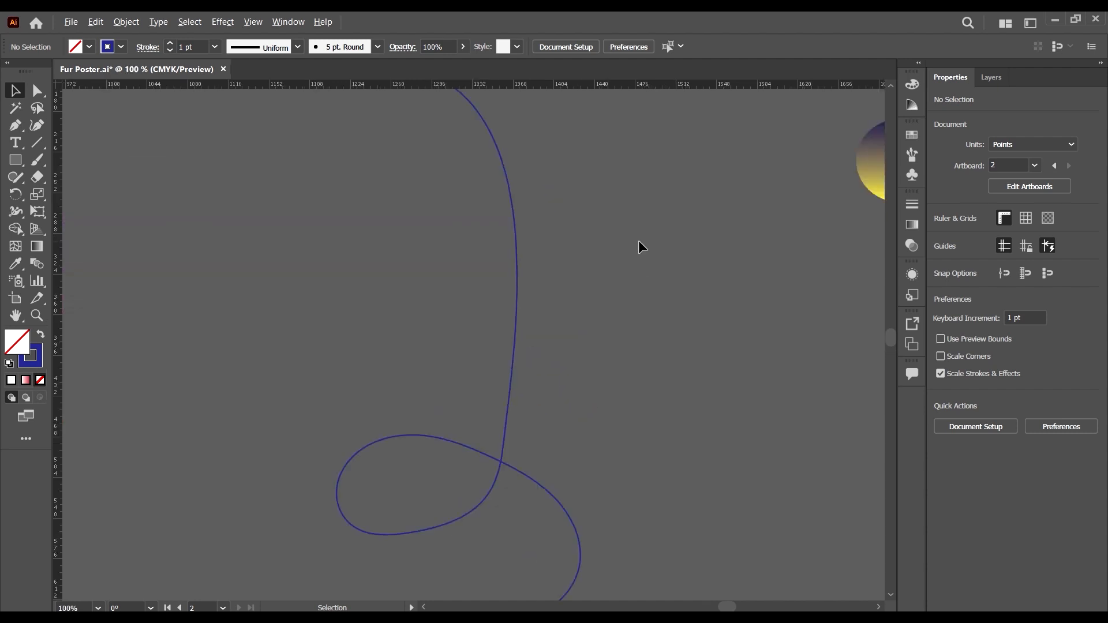
{"action": "scroll", "coordinate": [610, 393], "scroll_direction": "down", "scroll_amount": 5}
{"action": "scroll", "coordinate": [606, 372], "scroll_direction": "up", "scroll_amount": 3}
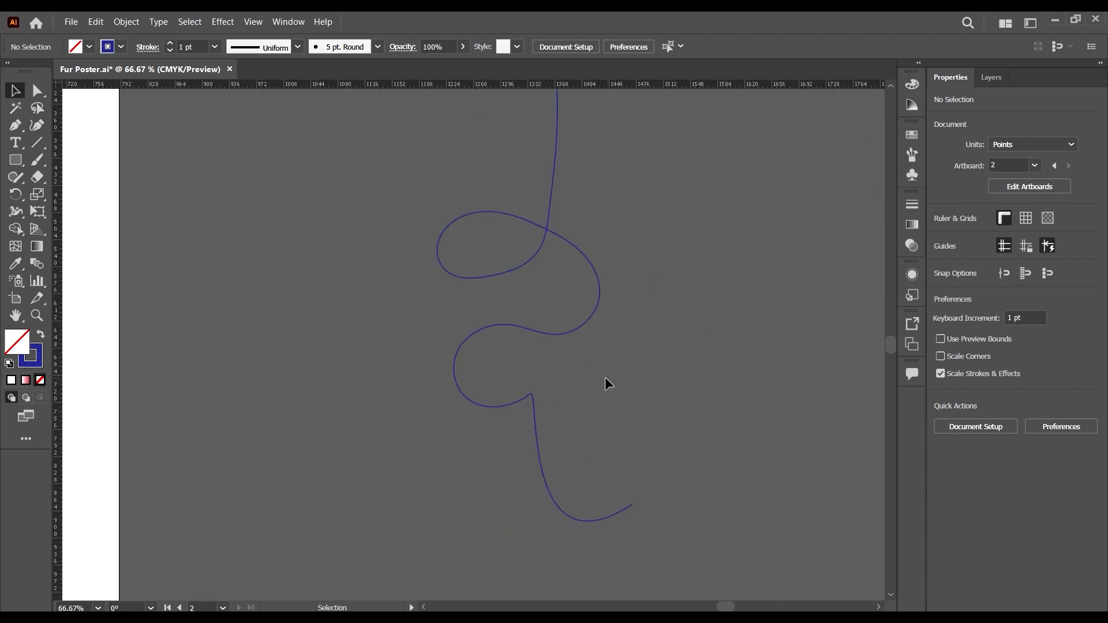
{"action": "left_click_drag", "start_coordinate": [606, 378], "coordinate": [430, 282]}
{"action": "left_click", "coordinate": [263, 238]}
{"action": "left_click", "coordinate": [35, 161]}
{"action": "key", "text": "ctrl+minus"}
{"action": "key", "text": "ctrl+minus"}
{"action": "key", "text": "ctrl+minus"}
{"action": "scroll", "coordinate": [543, 272], "scroll_direction": "up", "scroll_amount": 2}
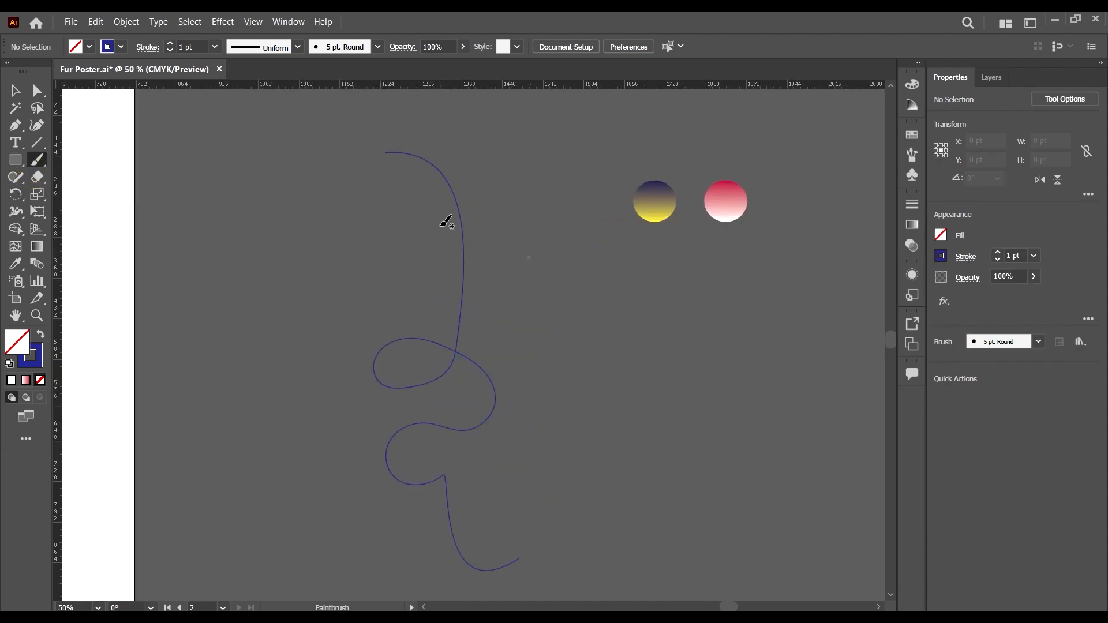
{"action": "mouse_move", "coordinate": [515, 153]}
{"action": "left_mouse_down"}
{"action": "mouse_move", "coordinate": [553, 168]}
{"action": "mouse_move", "coordinate": [593, 251]}
{"action": "mouse_move", "coordinate": [597, 346]}
{"action": "mouse_move", "coordinate": [576, 355]}
{"action": "left_mouse_up"}
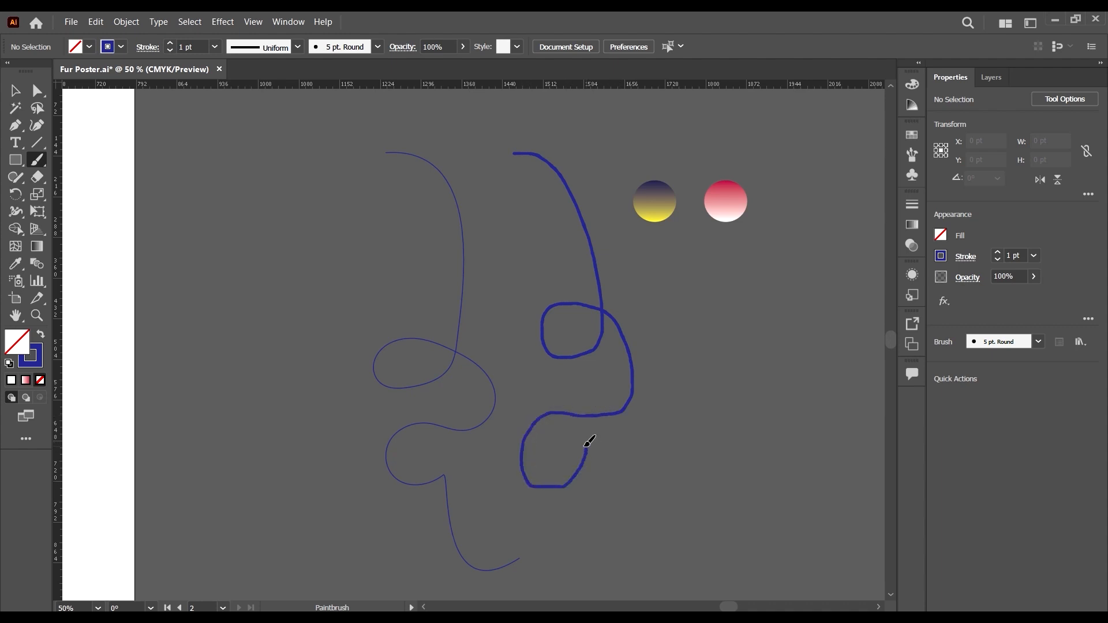
{"action": "left_click_drag", "start_coordinate": [592, 475], "coordinate": [663, 563]}
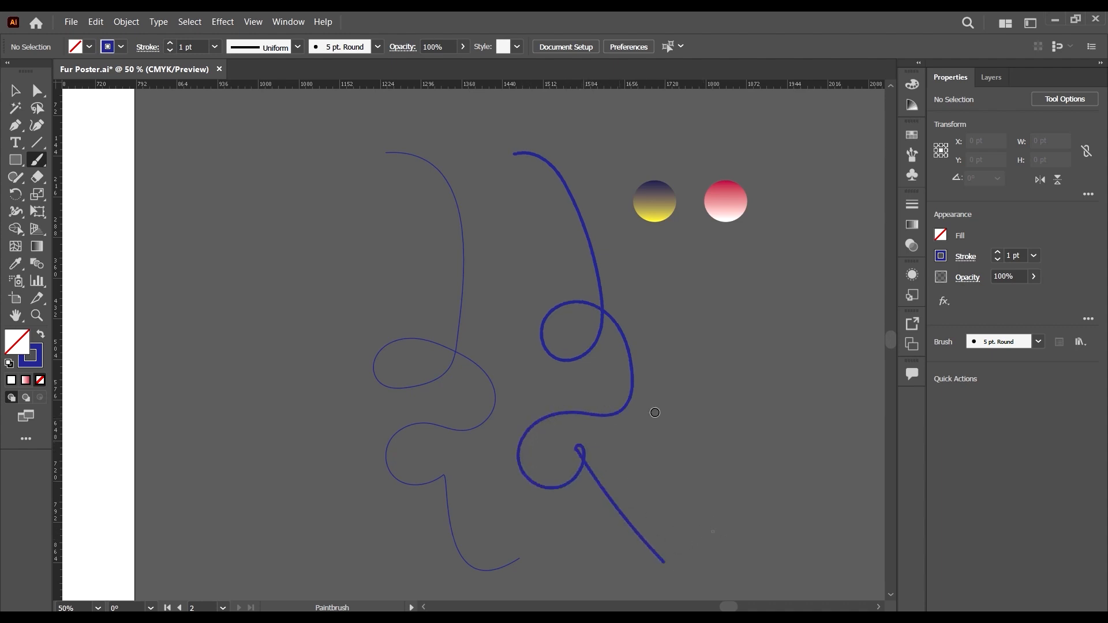
{"action": "mouse_move", "coordinate": [672, 142]}
{"action": "left_mouse_down"}
{"action": "mouse_move", "coordinate": [724, 132]}
{"action": "mouse_move", "coordinate": [772, 189]}
{"action": "mouse_move", "coordinate": [788, 327]}
{"action": "mouse_move", "coordinate": [721, 372]}
{"action": "left_mouse_up"}
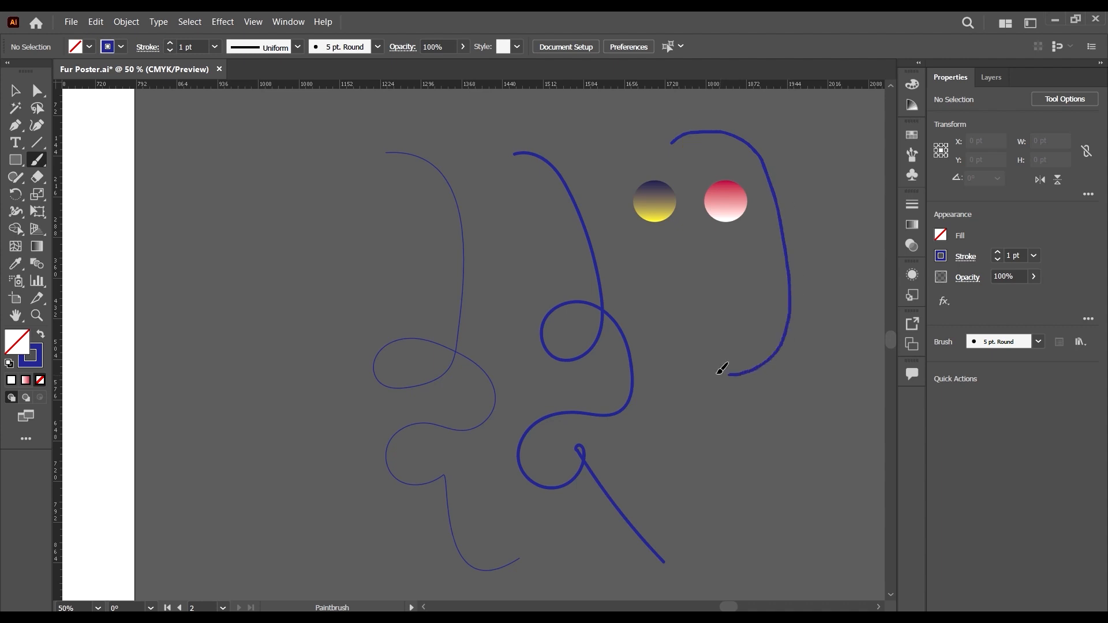
{"action": "left_click_drag", "start_coordinate": [722, 320], "coordinate": [793, 382]}
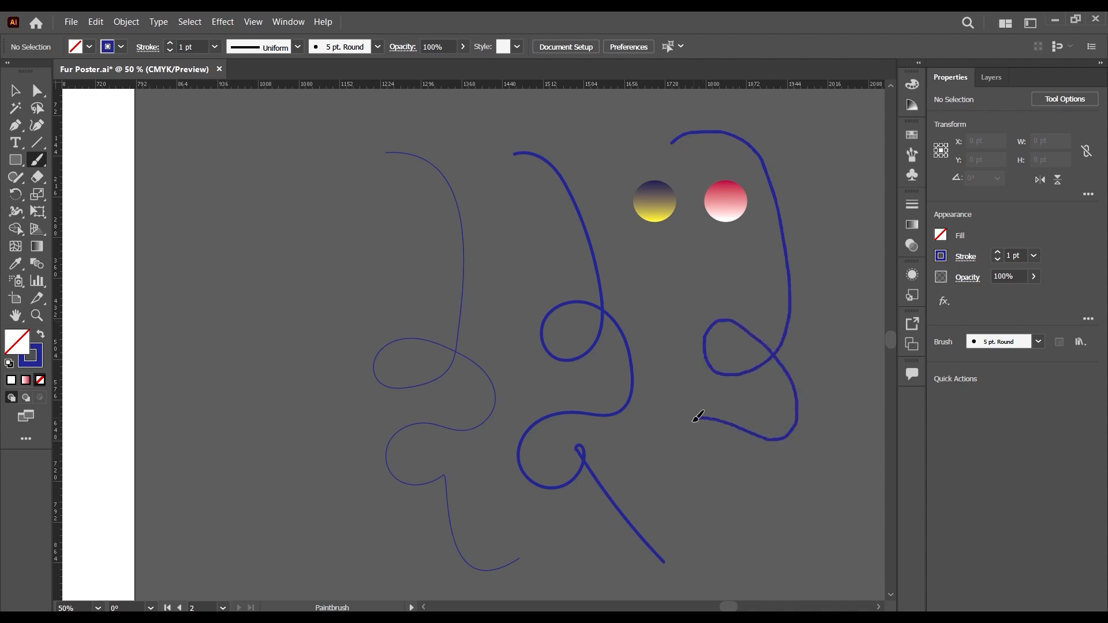
{"action": "left_click_drag", "start_coordinate": [777, 479], "coordinate": [800, 586]}
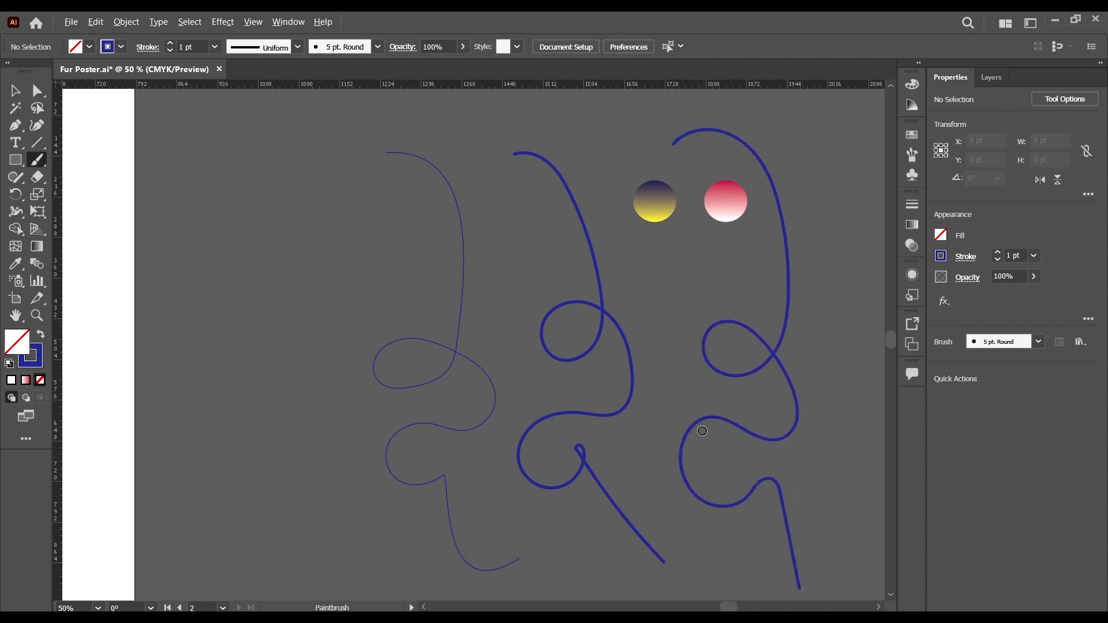
Step: Delete the two thick practice brush curves, keeping the thin spine path and the gradient circles
{"action": "scroll", "coordinate": [705, 428], "scroll_direction": "down", "scroll_amount": 2}
{"action": "scroll", "coordinate": [750, 415], "scroll_direction": "up", "scroll_amount": 2}
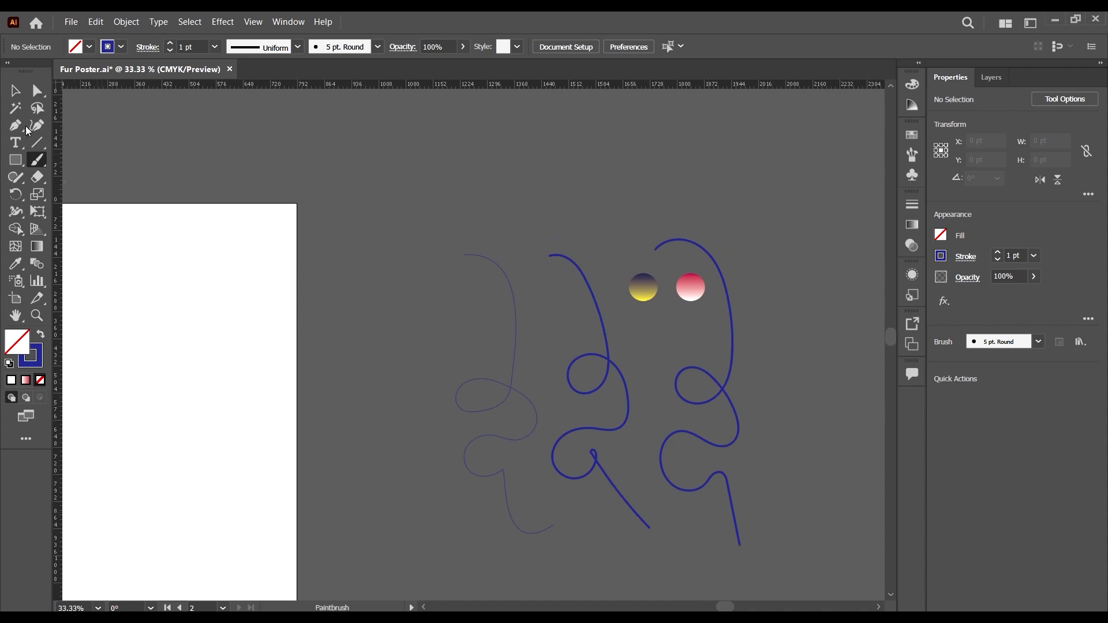
{"action": "left_click", "coordinate": [15, 91]}
{"action": "mouse_move", "coordinate": [758, 426]}
{"action": "left_mouse_down"}
{"action": "mouse_move", "coordinate": [518, 409]}
{"action": "mouse_move", "coordinate": [604, 406]}
{"action": "left_mouse_up"}
{"action": "key", "text": "Delete"}
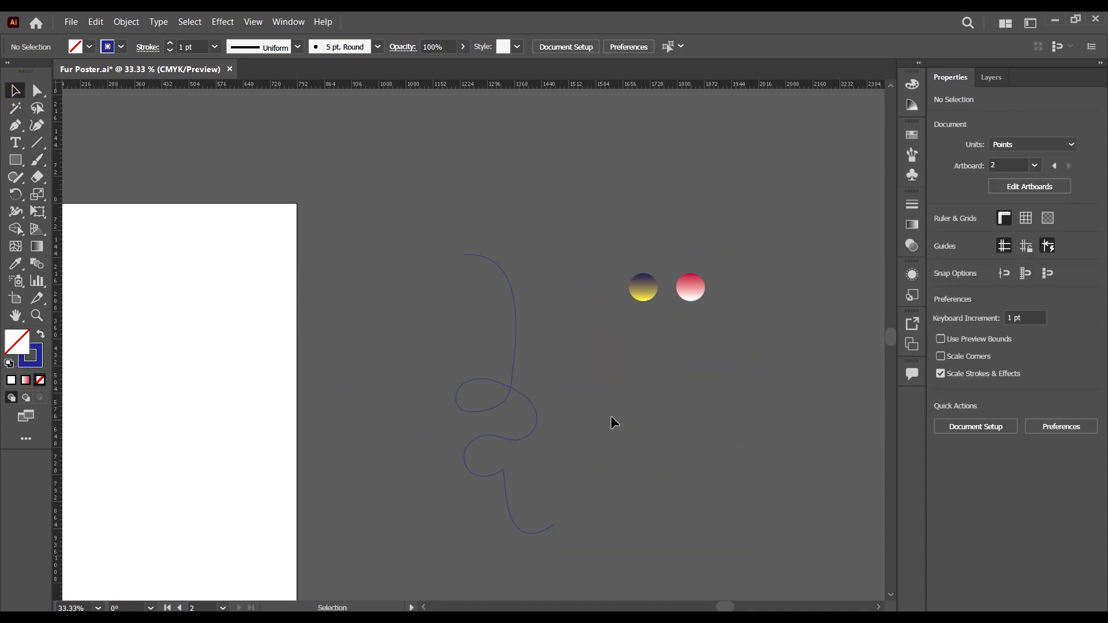
Step: Move the red-white gradient circle horizontally farther away from the violet-yellow one
{"action": "left_click_drag", "start_coordinate": [699, 295], "coordinate": [763, 293]}
{"action": "scroll", "coordinate": [736, 362], "scroll_direction": "right", "scroll_amount": 2}
{"action": "key", "text": "Delete"}
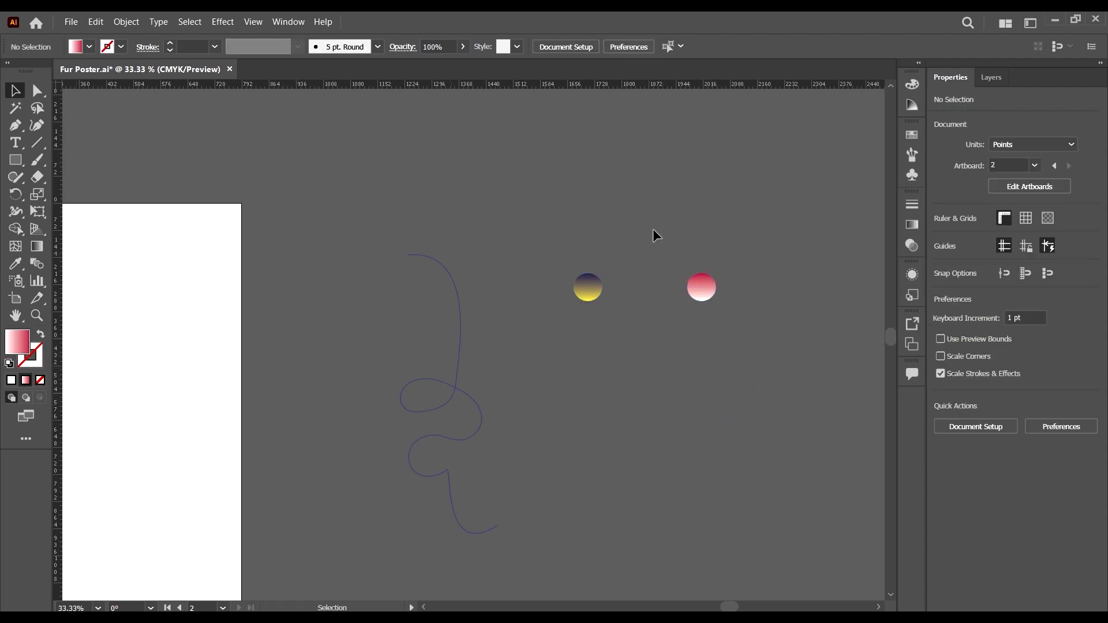
{"action": "scroll", "coordinate": [706, 222], "scroll_direction": "up", "scroll_amount": 2}
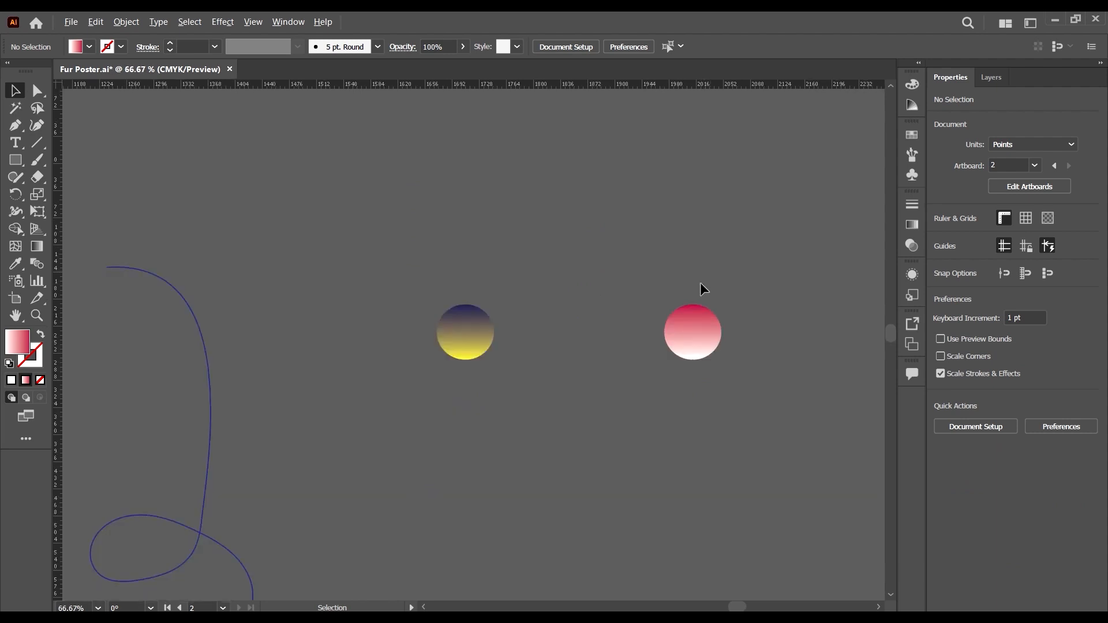
Step: Blend the violet-yellow gradient circle into the red-white gradient circle with the Blend tool
{"action": "left_click", "coordinate": [472, 332]}
{"action": "left_click", "coordinate": [719, 341]}
{"action": "left_click", "coordinate": [455, 255]}
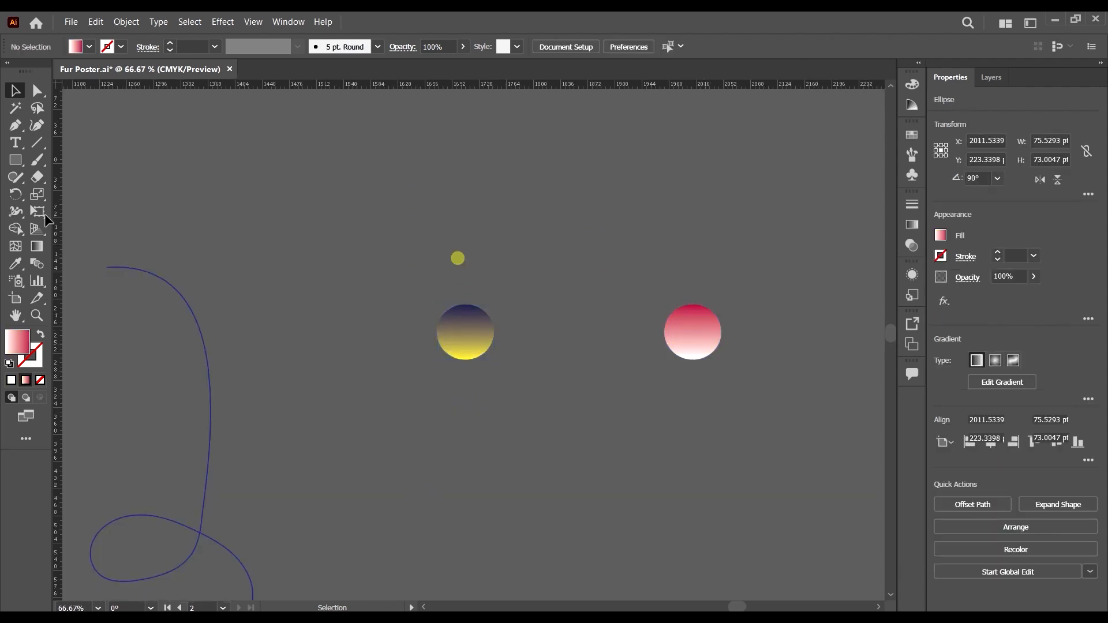
{"action": "left_click", "coordinate": [41, 264]}
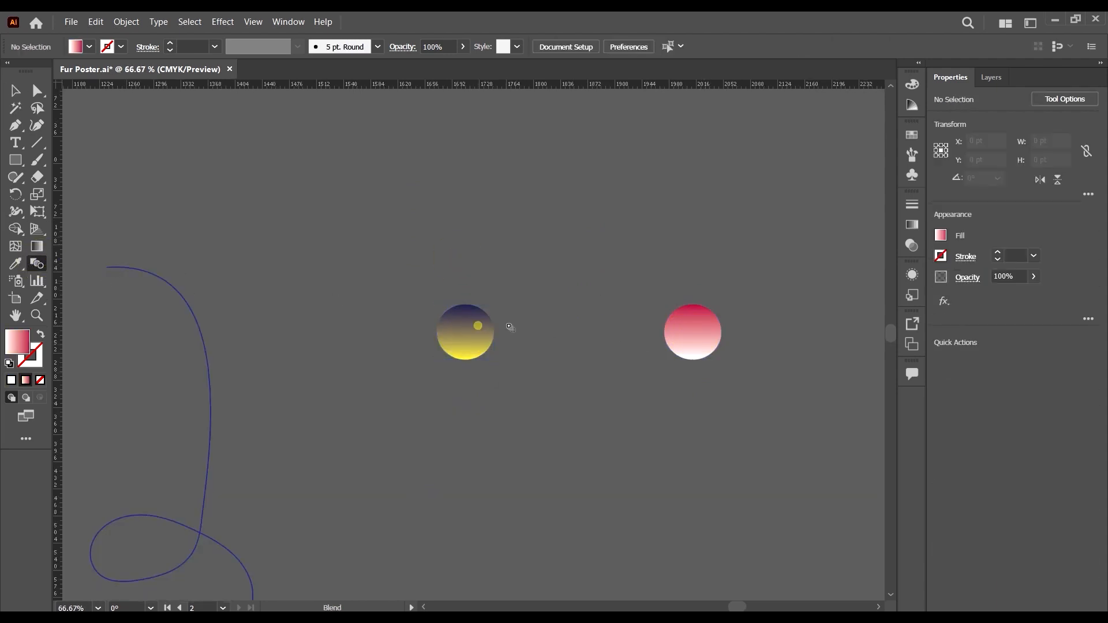
{"action": "left_click", "coordinate": [478, 327]}
{"action": "left_click", "coordinate": [705, 329]}
{"action": "left_click", "coordinate": [14, 91]}
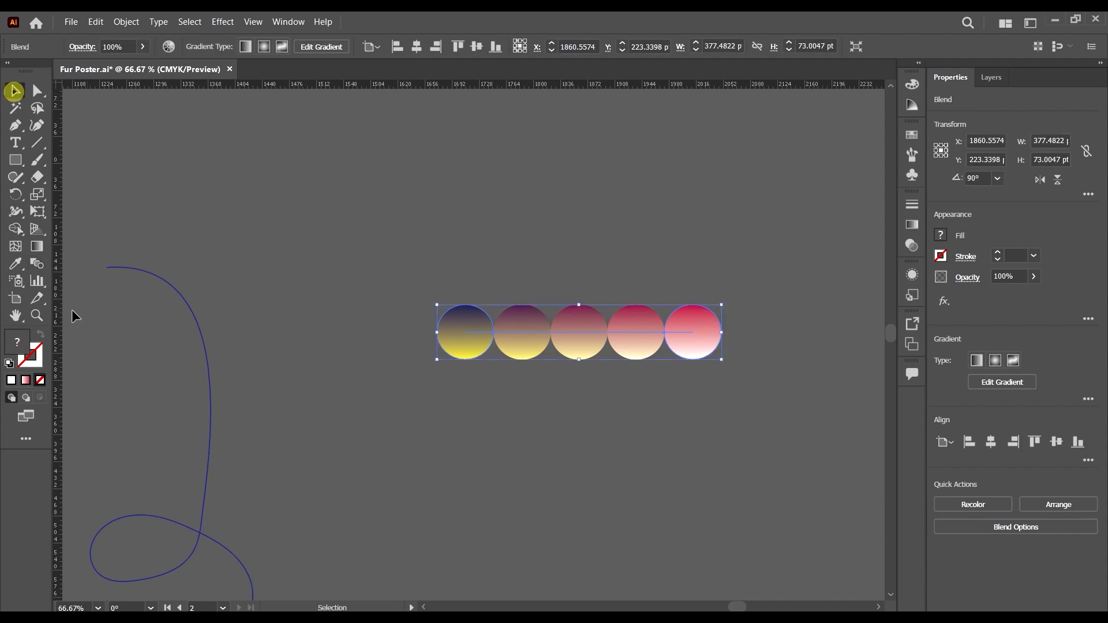
Step: Set the circle blend's spacing to Specified Steps with 300 steps and deselect it
{"action": "double_click", "coordinate": [37, 264]}
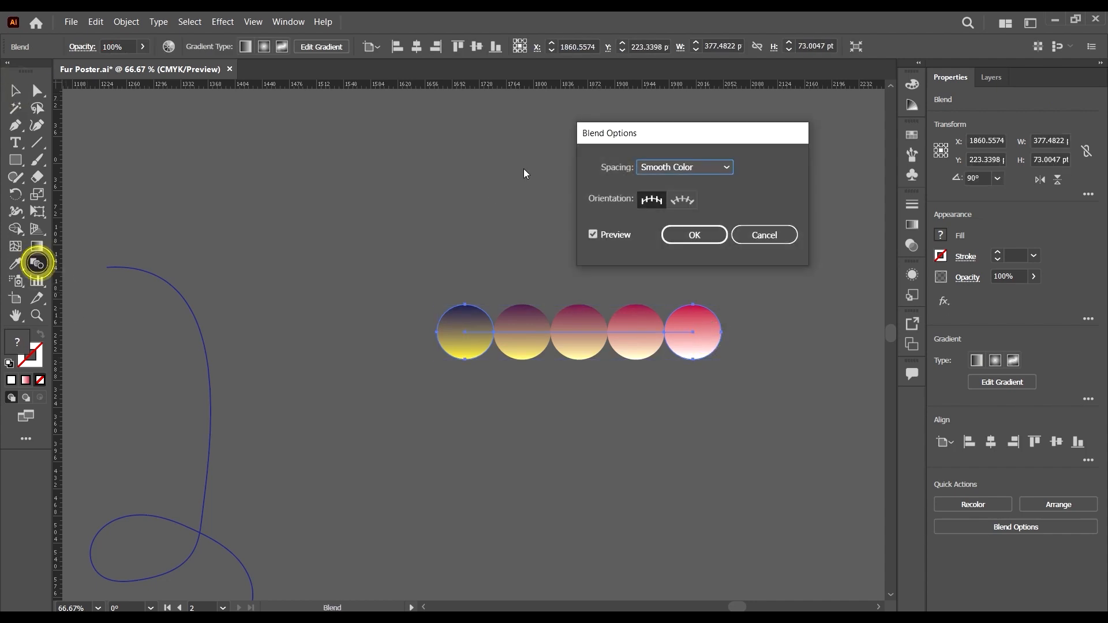
{"action": "left_click", "coordinate": [708, 164]}
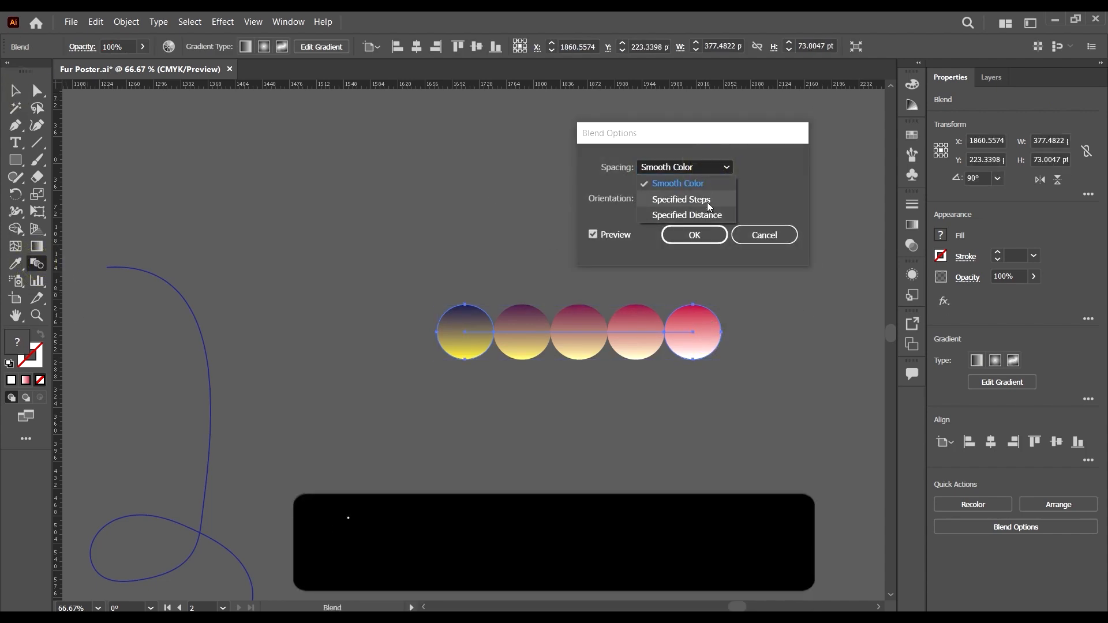
{"action": "left_click", "coordinate": [705, 200]}
{"action": "left_click", "coordinate": [777, 172]}
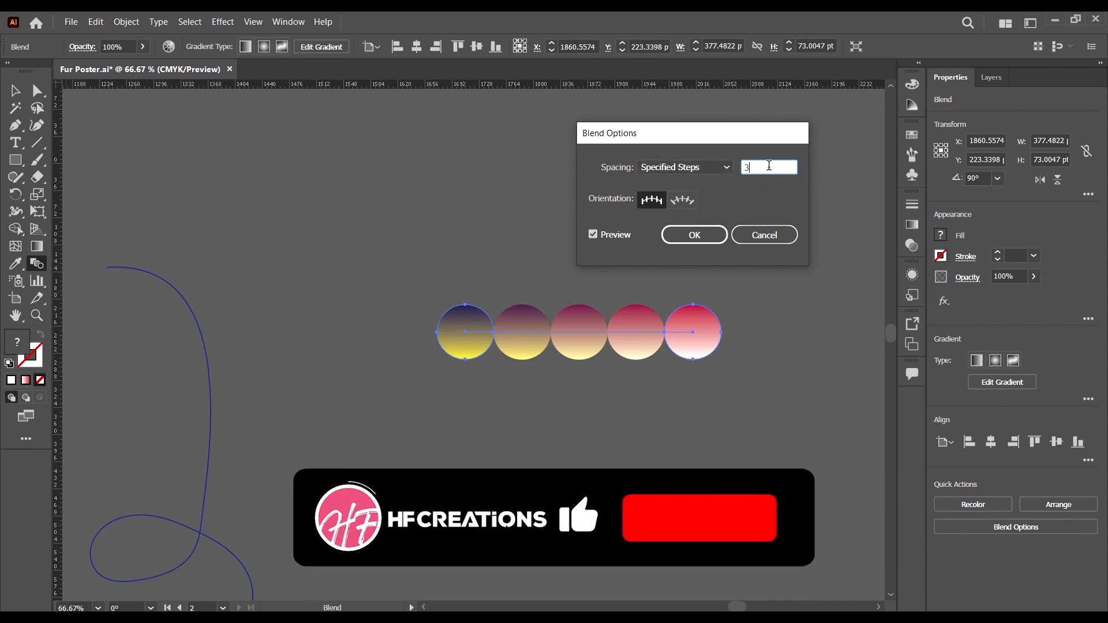
{"action": "double_click", "coordinate": [769, 167]}
{"action": "type", "text": "300"}
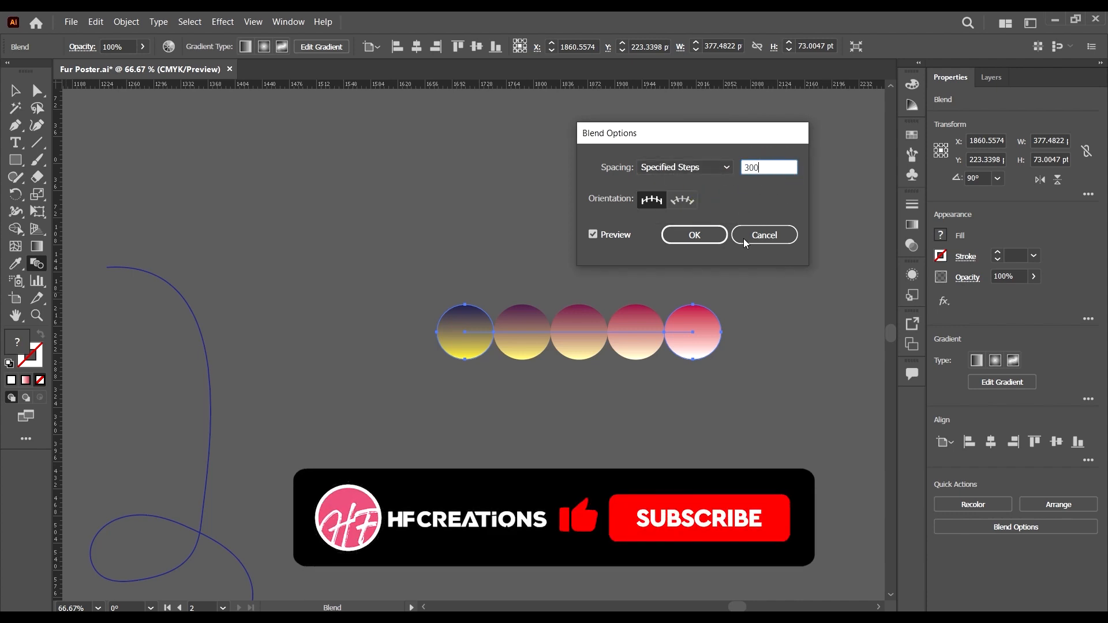
{"action": "key", "text": "Return"}
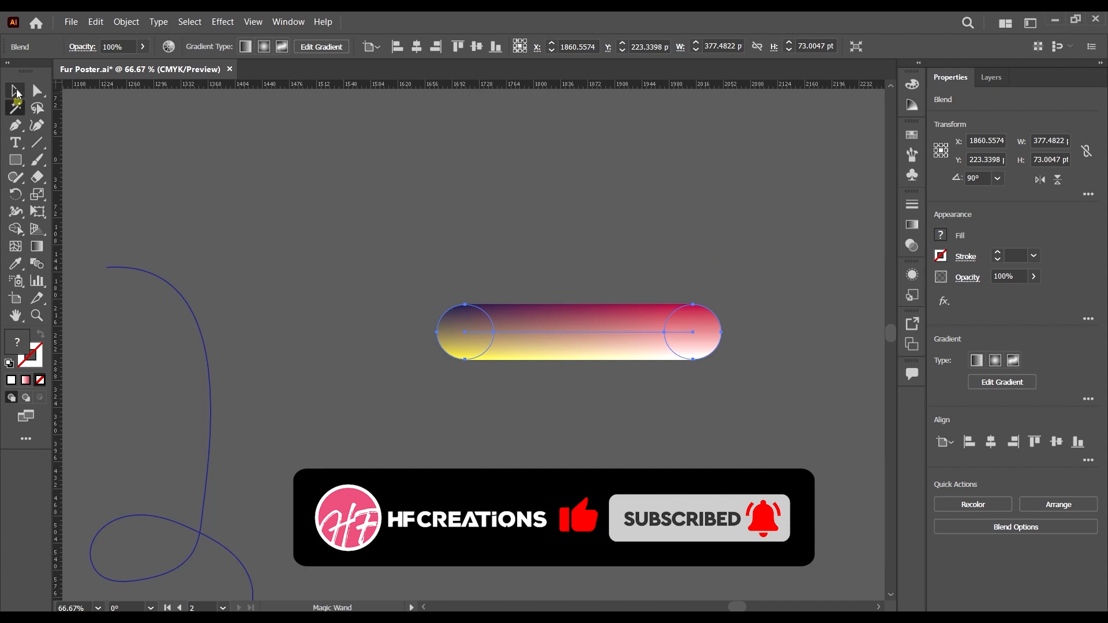
{"action": "left_click", "coordinate": [15, 91]}
{"action": "left_click", "coordinate": [358, 191]}
Step: Replace the circle blend's spine with the blue looping path, using both objects together
{"action": "scroll", "coordinate": [643, 275], "scroll_direction": "down", "scroll_amount": 3}
{"action": "scroll", "coordinate": [641, 301], "scroll_direction": "up", "scroll_amount": 3}
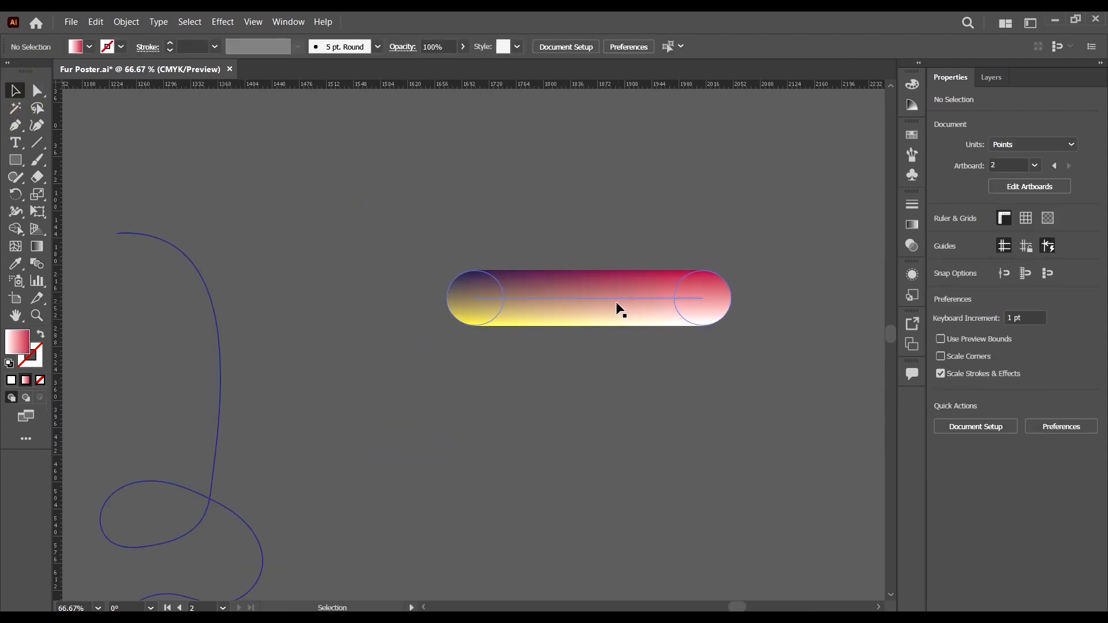
{"action": "key", "text": "ctrl+a"}
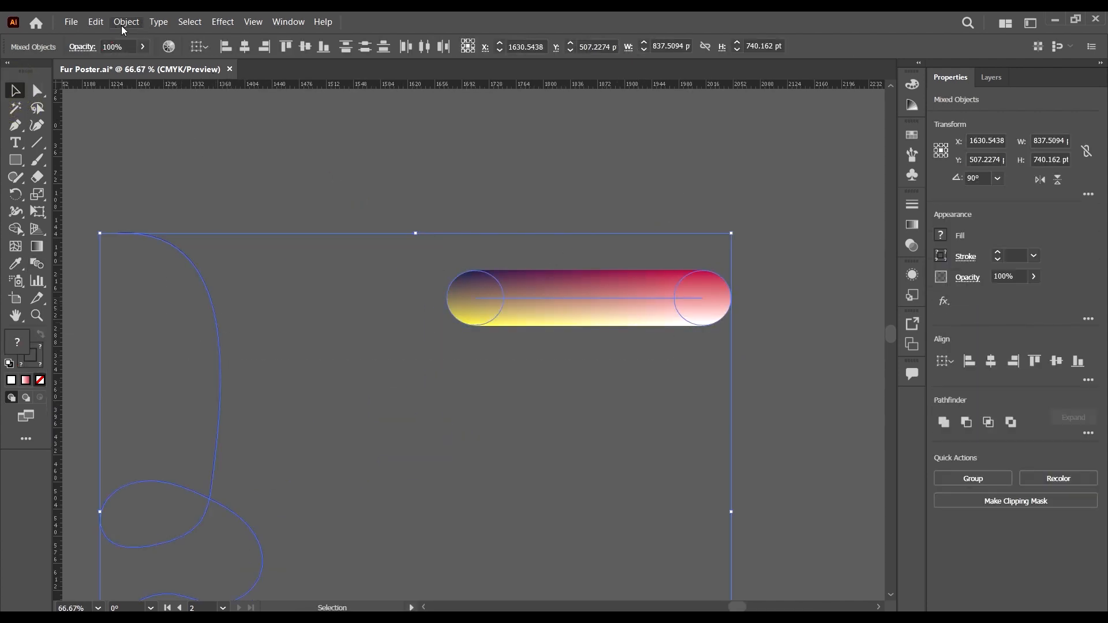
{"action": "left_click", "coordinate": [125, 22]}
{"action": "mouse_move", "coordinate": [227, 372]}
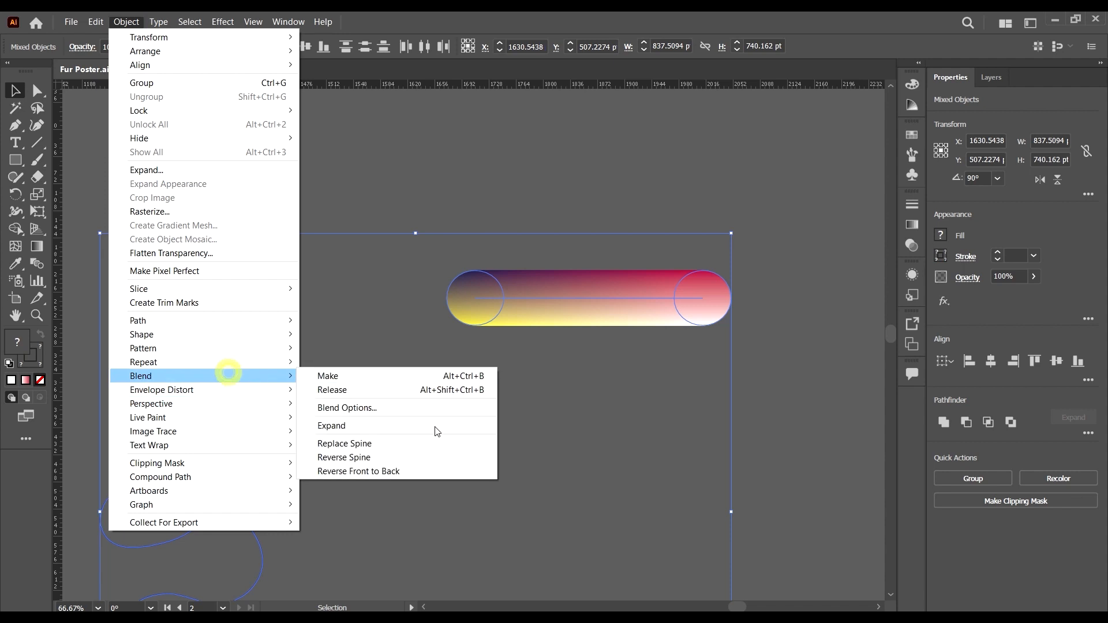
{"action": "left_click", "coordinate": [373, 444]}
{"action": "scroll", "coordinate": [556, 388], "scroll_direction": "down", "scroll_amount": 4}
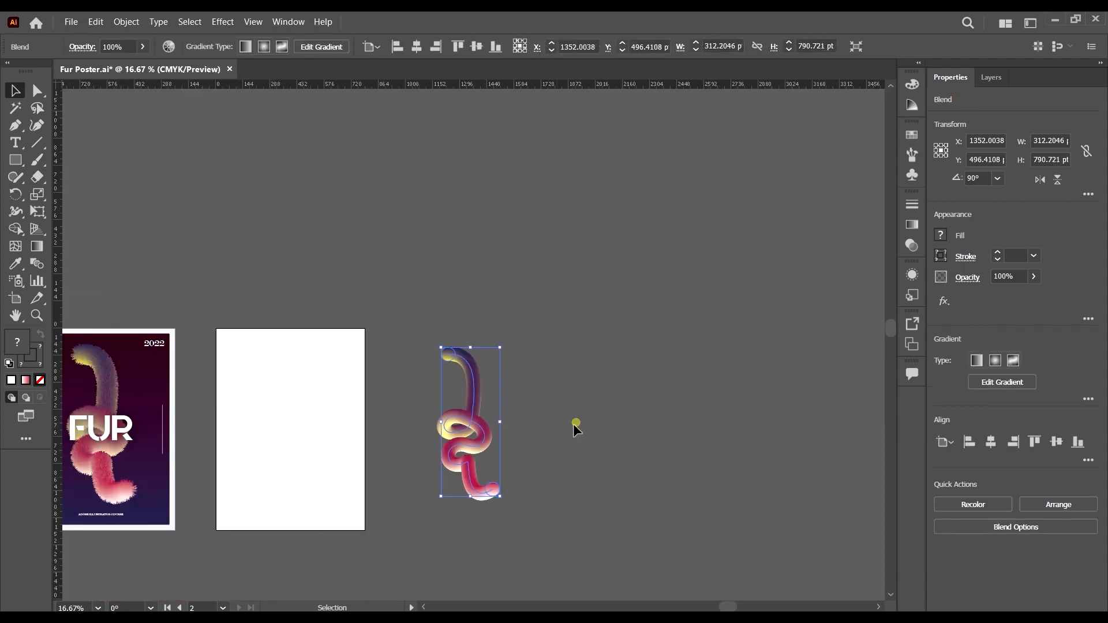
{"action": "left_click", "coordinate": [573, 423]}
Step: Examine the smoothness of the tube's colour blend along its upper stem, loops and lower tip
{"action": "scroll", "coordinate": [484, 380], "scroll_direction": "up", "scroll_amount": 5}
{"action": "scroll", "coordinate": [483, 380], "scroll_direction": "down", "scroll_amount": 5}
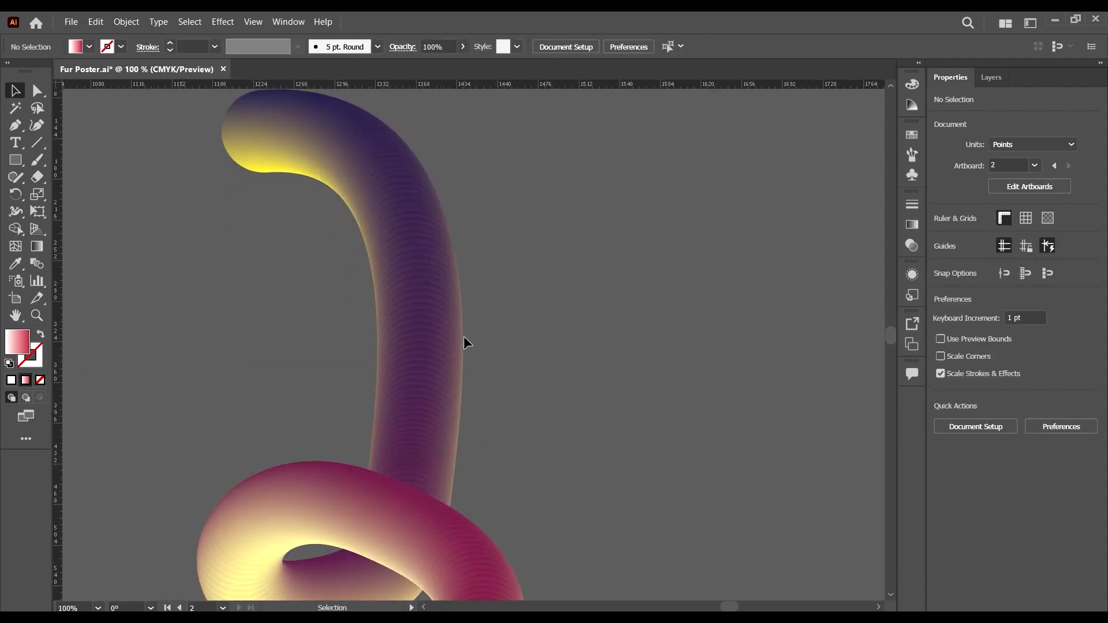
{"action": "scroll", "coordinate": [480, 353], "scroll_direction": "down", "scroll_amount": 4}
{"action": "scroll", "coordinate": [475, 408], "scroll_direction": "up", "scroll_amount": 6}
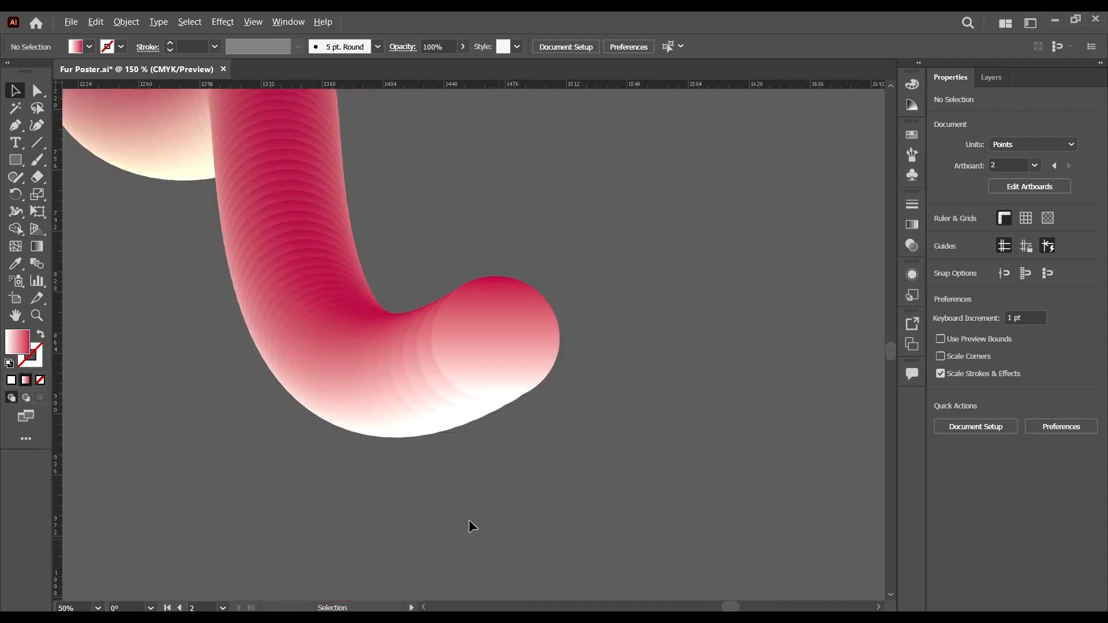
{"action": "scroll", "coordinate": [448, 363], "scroll_direction": "down", "scroll_amount": 6}
{"action": "scroll", "coordinate": [456, 323], "scroll_direction": "up", "scroll_amount": 5}
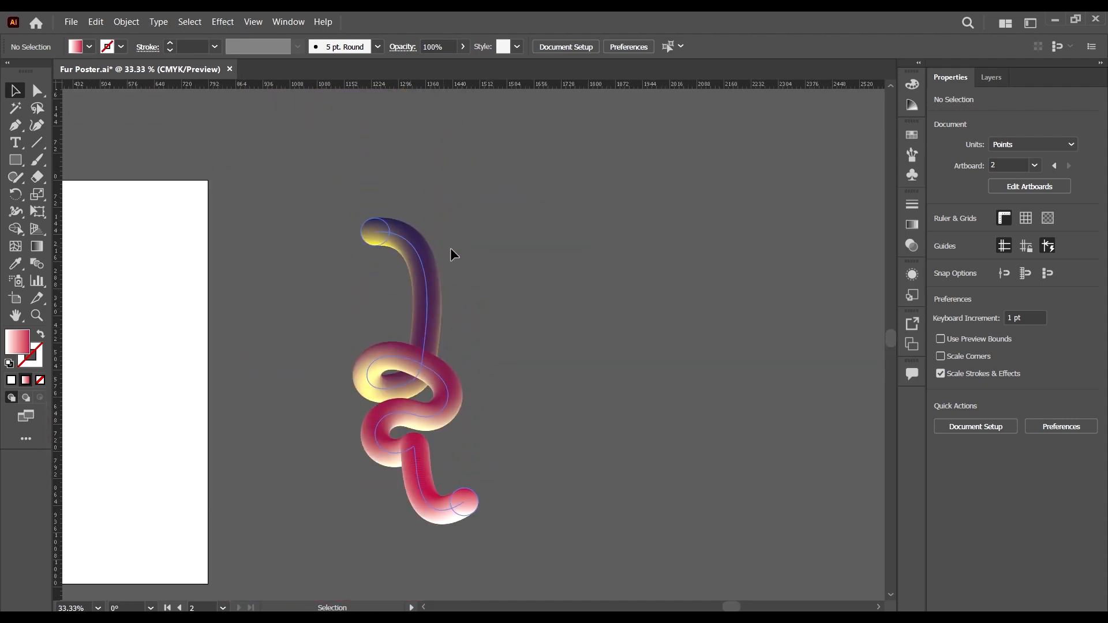
{"action": "scroll", "coordinate": [421, 249], "scroll_direction": "up", "scroll_amount": 4}
{"action": "scroll", "coordinate": [527, 274], "scroll_direction": "down", "scroll_amount": 5}
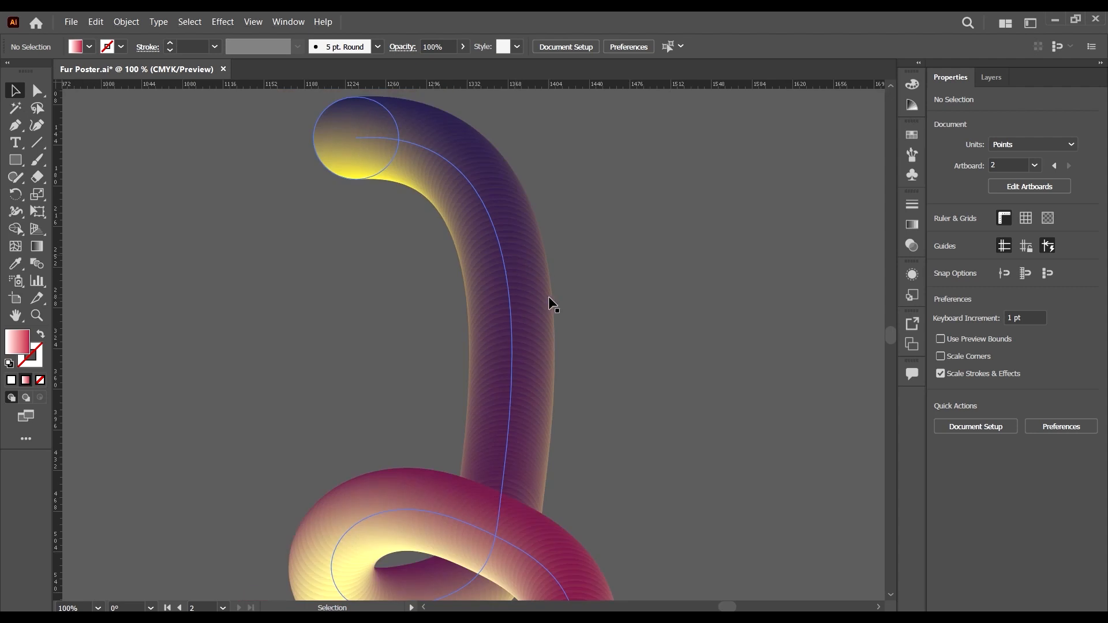
{"action": "scroll", "coordinate": [527, 296], "scroll_direction": "up", "scroll_amount": 4}
Step: Set the looping tube blend's specified steps to 500, check its loops up close and deselect it
{"action": "left_click", "coordinate": [527, 296]}
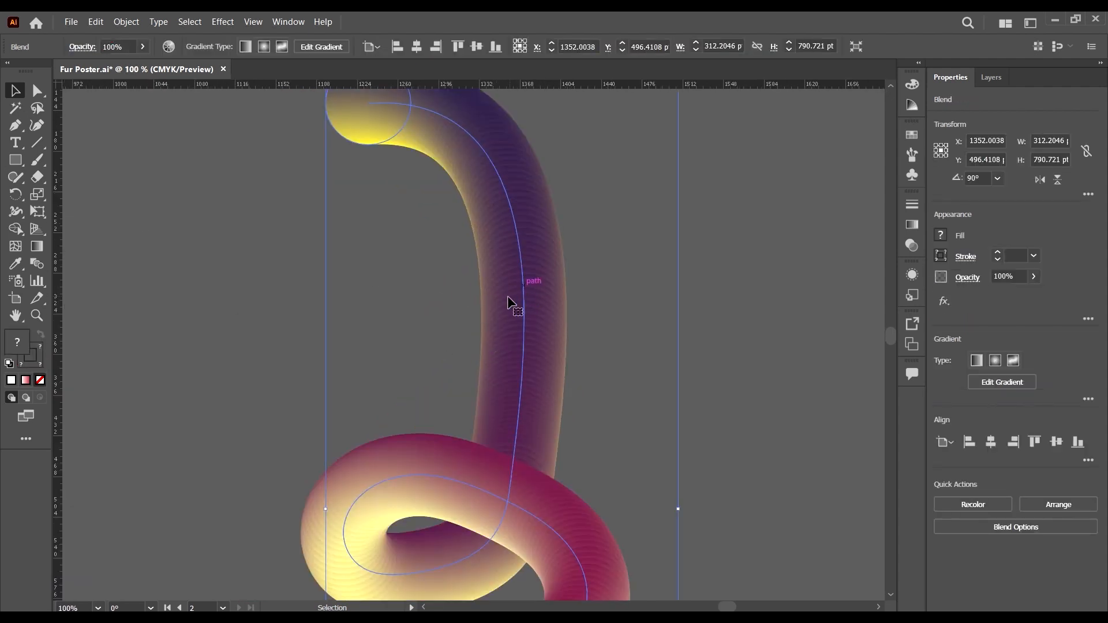
{"action": "double_click", "coordinate": [36, 264]}
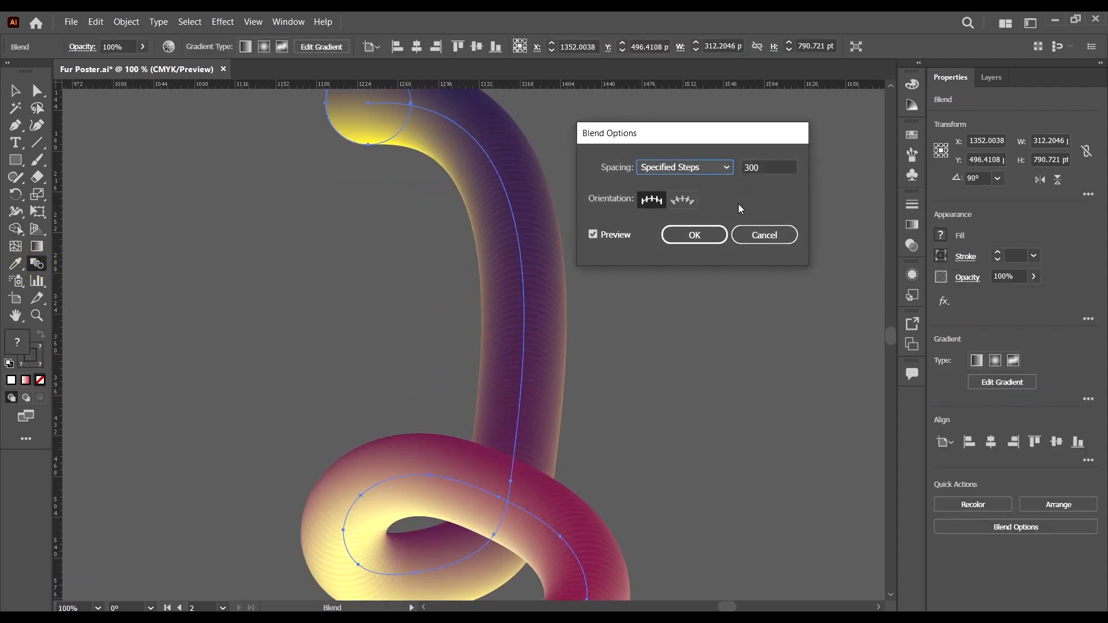
{"action": "double_click", "coordinate": [762, 166]}
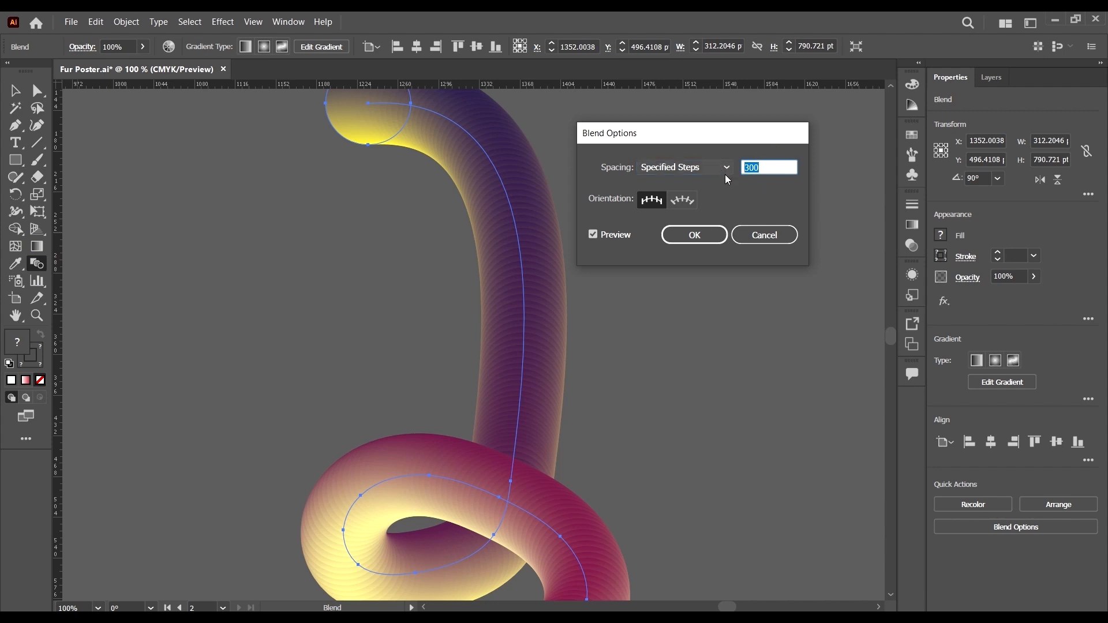
{"action": "type", "text": "5"}
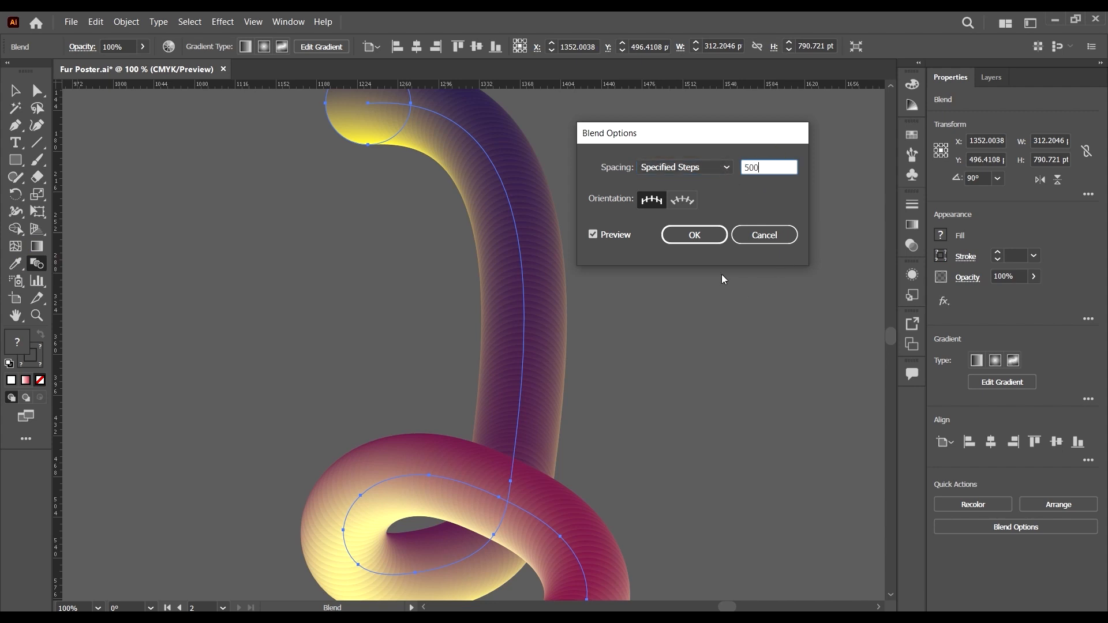
{"action": "left_click", "coordinate": [694, 235]}
{"action": "scroll", "coordinate": [526, 282], "scroll_direction": "up", "scroll_amount": 8}
{"action": "scroll", "coordinate": [527, 282], "scroll_direction": "down", "scroll_amount": 10}
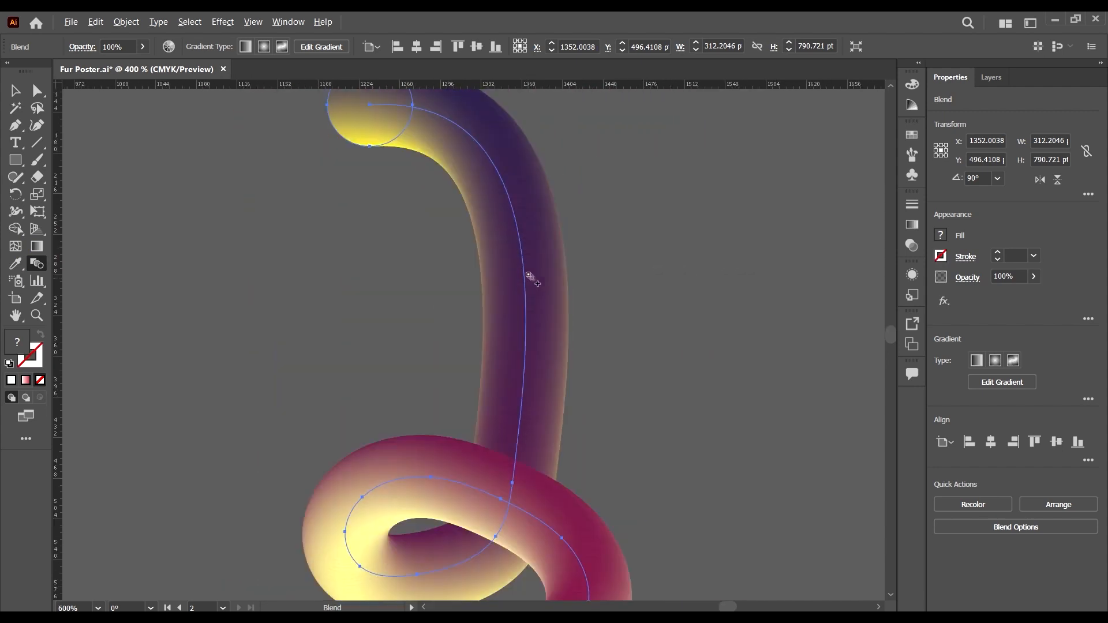
{"action": "scroll", "coordinate": [542, 306], "scroll_direction": "up", "scroll_amount": 4}
{"action": "scroll", "coordinate": [541, 311], "scroll_direction": "up", "scroll_amount": 2}
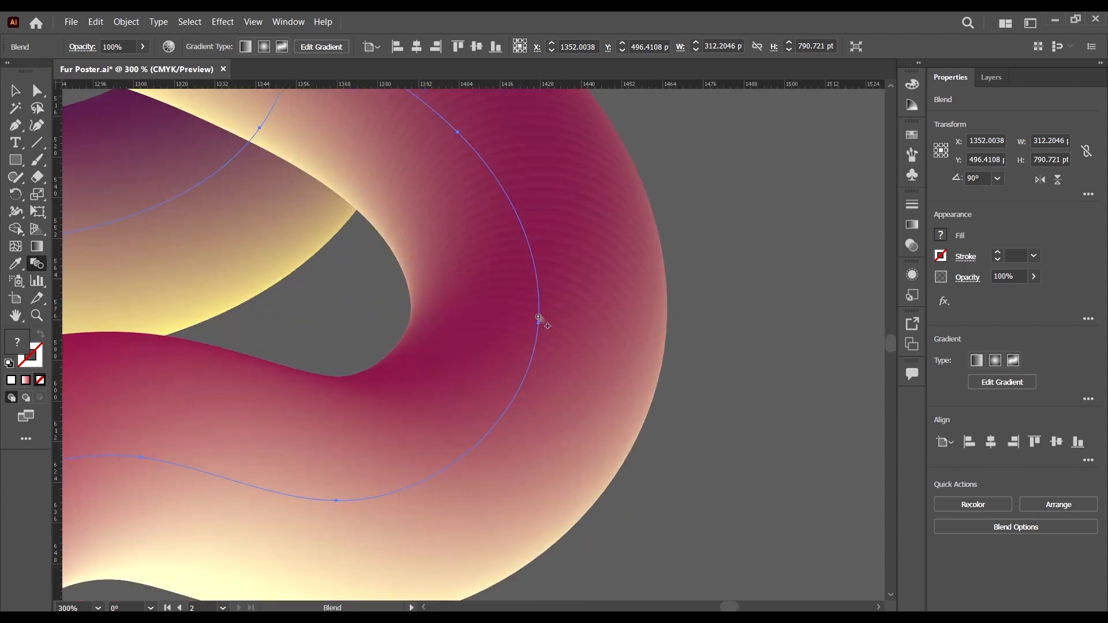
{"action": "scroll", "coordinate": [540, 314], "scroll_direction": "down", "scroll_amount": 4}
{"action": "left_click", "coordinate": [14, 91]}
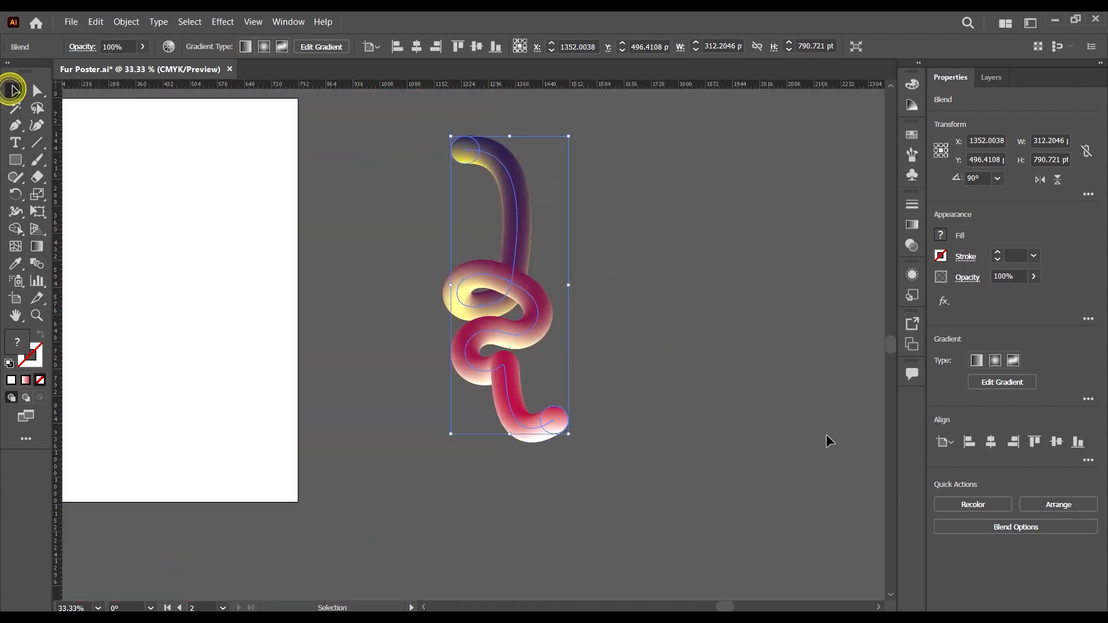
{"action": "left_click", "coordinate": [804, 420]}
Step: Move the looping tube blend onto the blank white artboard beside the finished fur poster
{"action": "scroll", "coordinate": [553, 326], "scroll_direction": "down", "scroll_amount": 3}
{"action": "scroll", "coordinate": [548, 320], "scroll_direction": "up", "scroll_amount": 3}
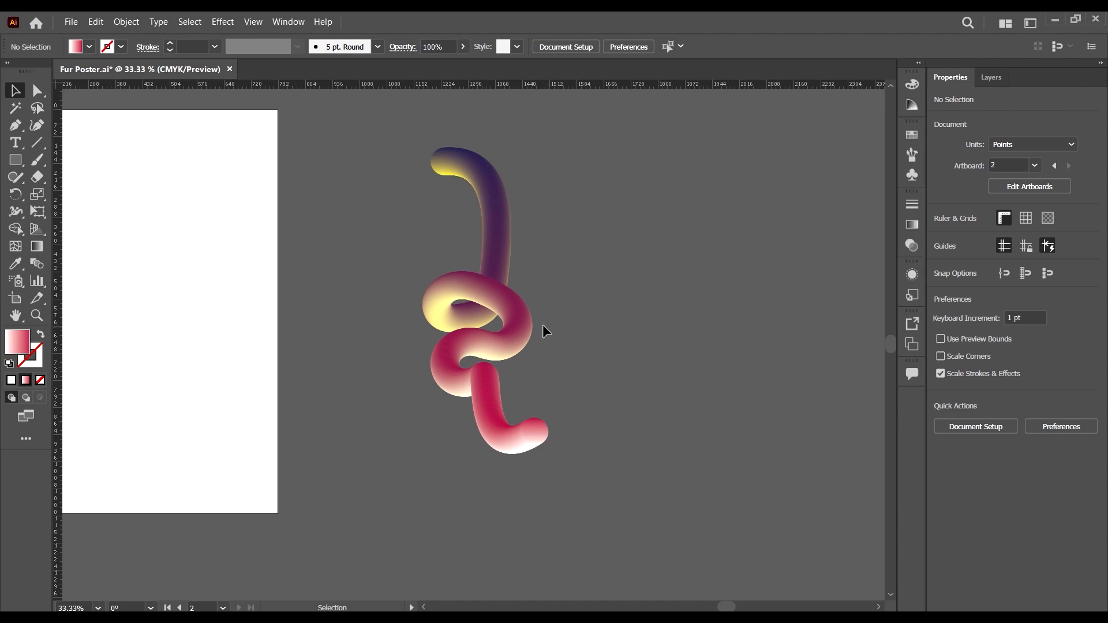
{"action": "scroll", "coordinate": [541, 323], "scroll_direction": "left", "scroll_amount": 3}
{"action": "left_click_drag", "start_coordinate": [635, 292], "coordinate": [298, 291]}
{"action": "scroll", "coordinate": [490, 307], "scroll_direction": "left", "scroll_amount": 3}
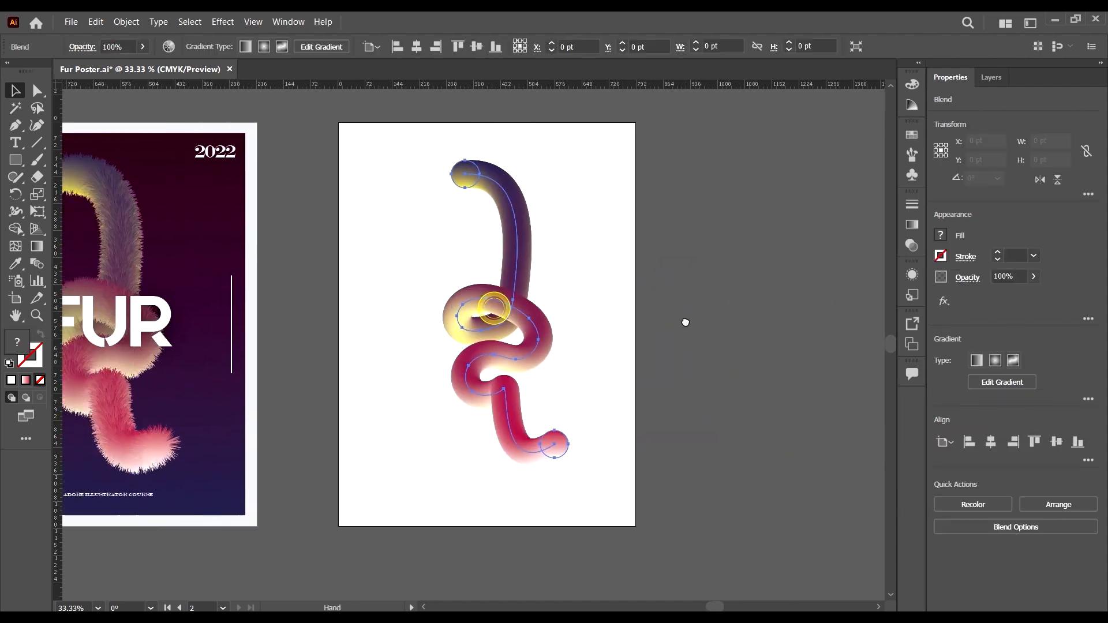
Step: Centre the looping tube blend horizontally on the white artboard and deselect it
{"action": "left_click", "coordinate": [607, 315]}
{"action": "left_click", "coordinate": [528, 319]}
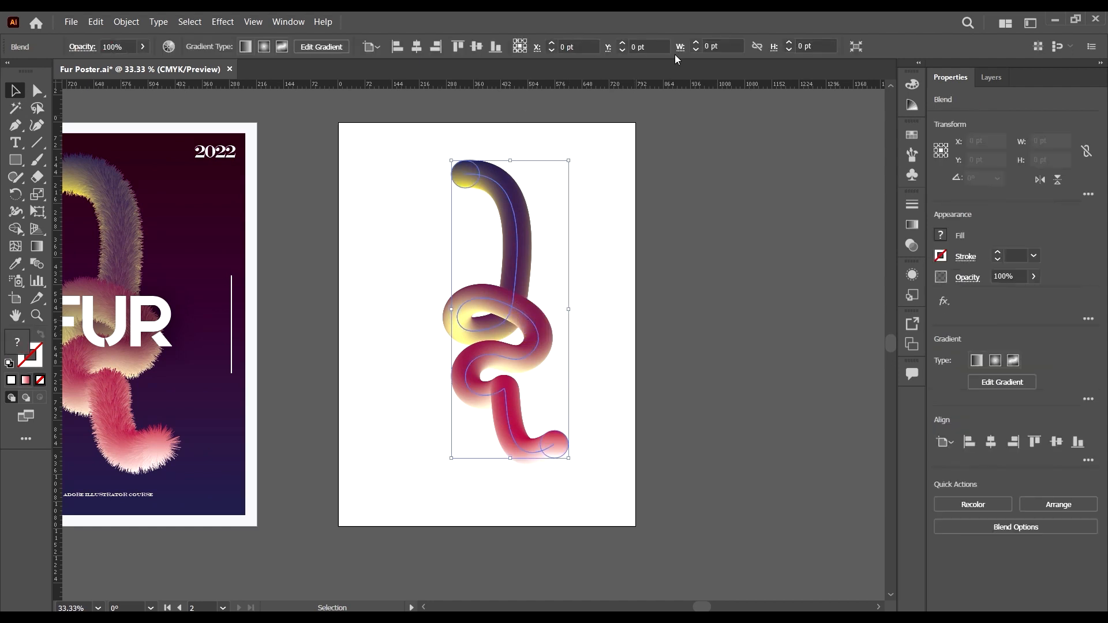
{"action": "left_click", "coordinate": [417, 46]}
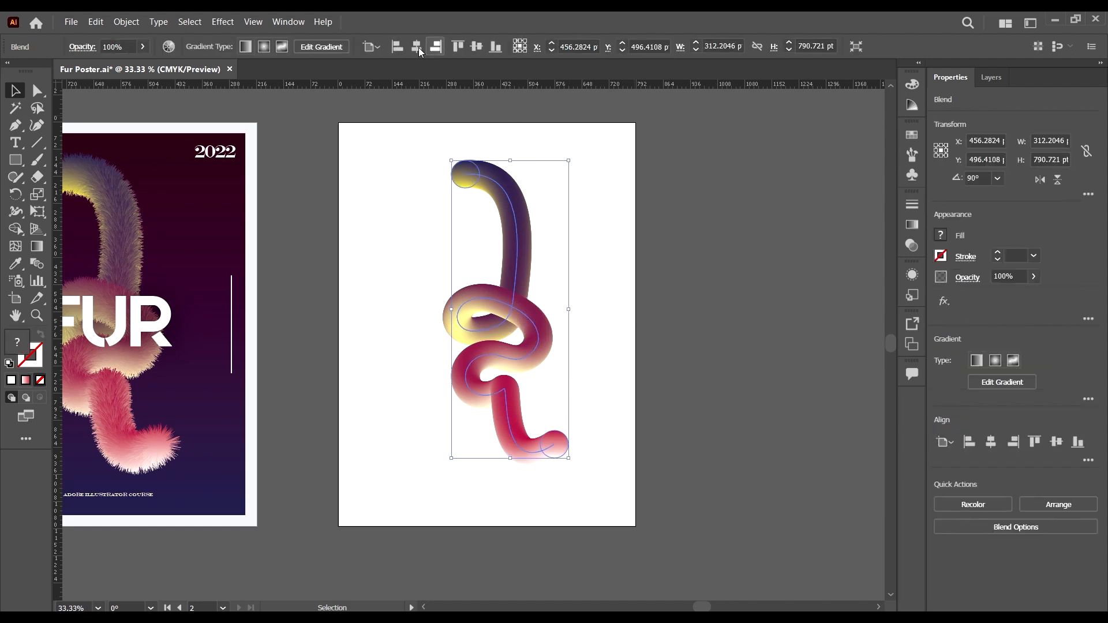
{"action": "left_click", "coordinate": [758, 372]}
{"action": "scroll", "coordinate": [631, 378], "scroll_direction": "left", "scroll_amount": 1}
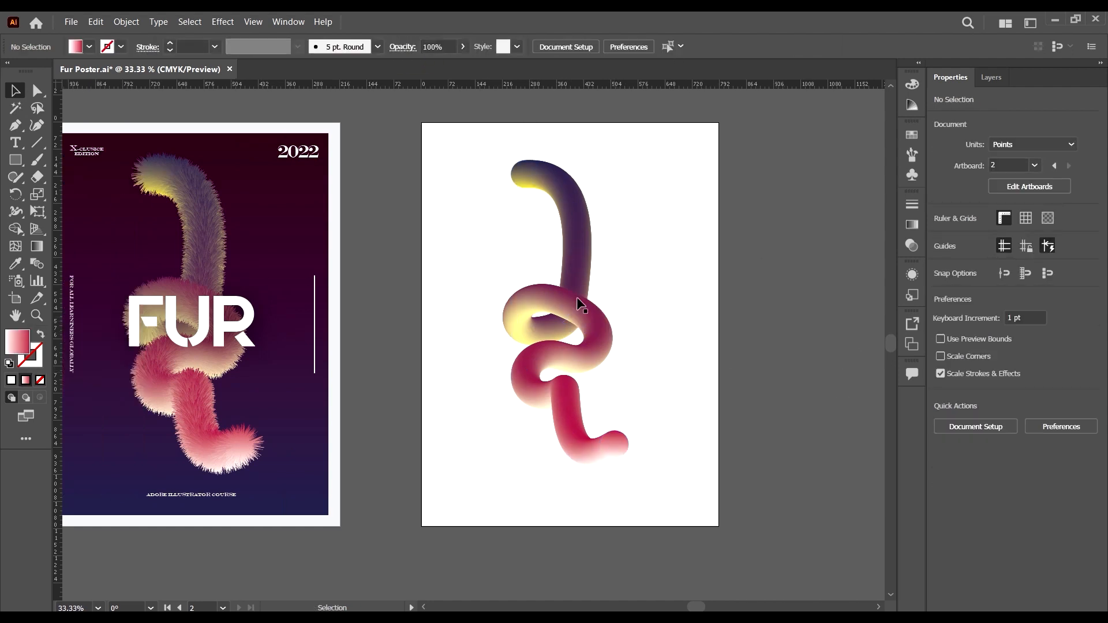
Step: Compare the smooth tube on the white artboard with the furry tube's strands in the finished poster
{"action": "scroll", "coordinate": [587, 184], "scroll_direction": "up", "scroll_amount": 4}
{"action": "scroll", "coordinate": [488, 271], "scroll_direction": "down", "scroll_amount": 4}
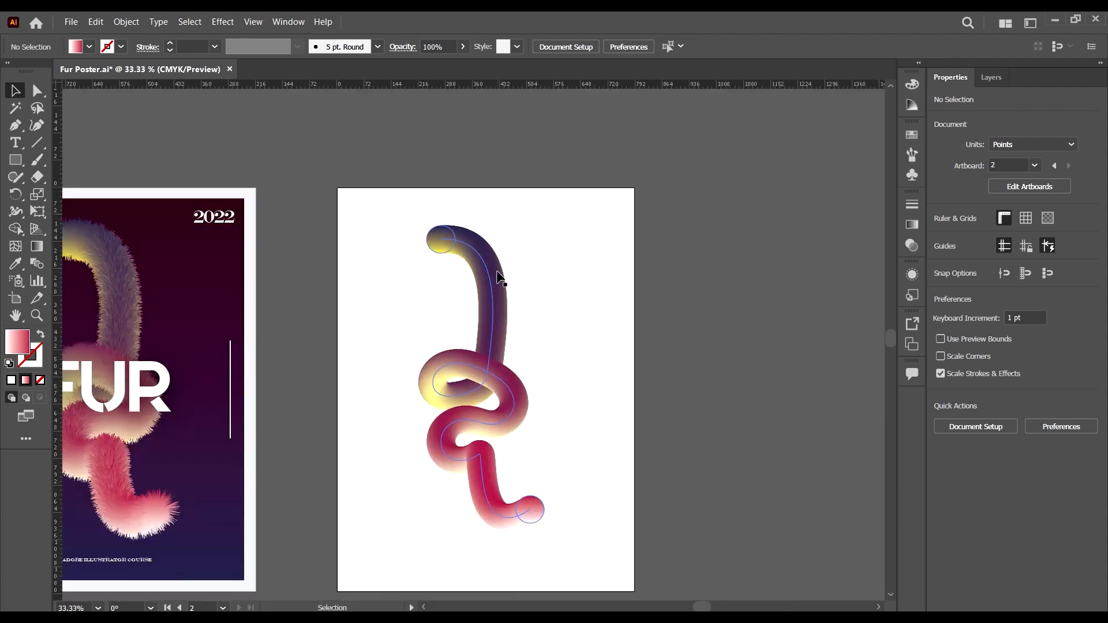
{"action": "scroll", "coordinate": [499, 277], "scroll_direction": "up", "scroll_amount": 3}
{"action": "scroll", "coordinate": [509, 271], "scroll_direction": "down", "scroll_amount": 5}
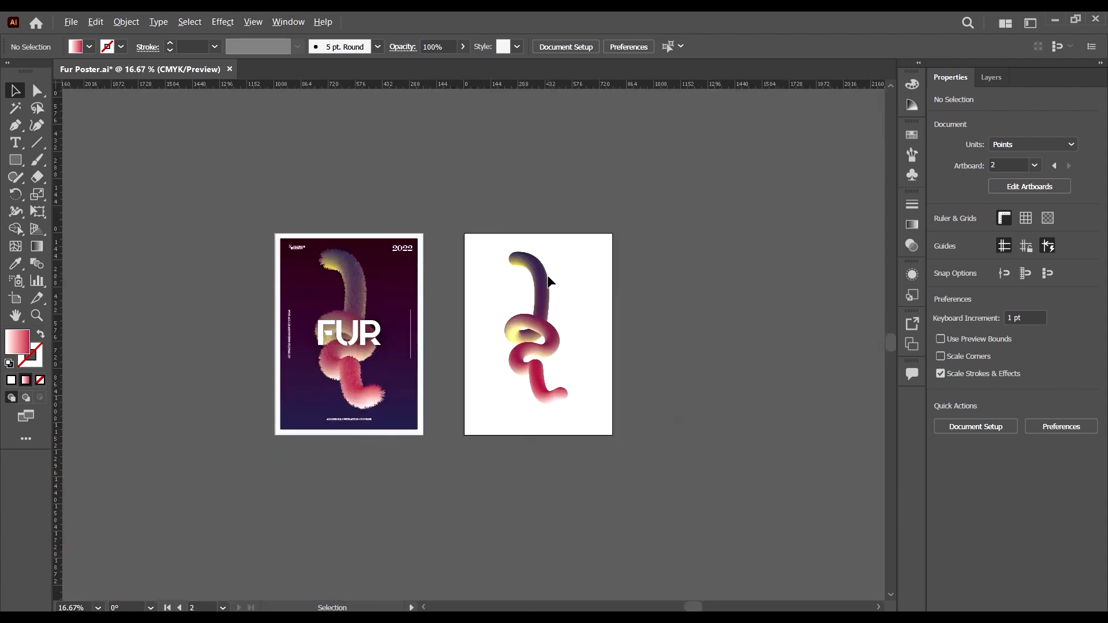
{"action": "scroll", "coordinate": [334, 261], "scroll_direction": "up", "scroll_amount": 5}
{"action": "scroll", "coordinate": [372, 247], "scroll_direction": "down", "scroll_amount": 4}
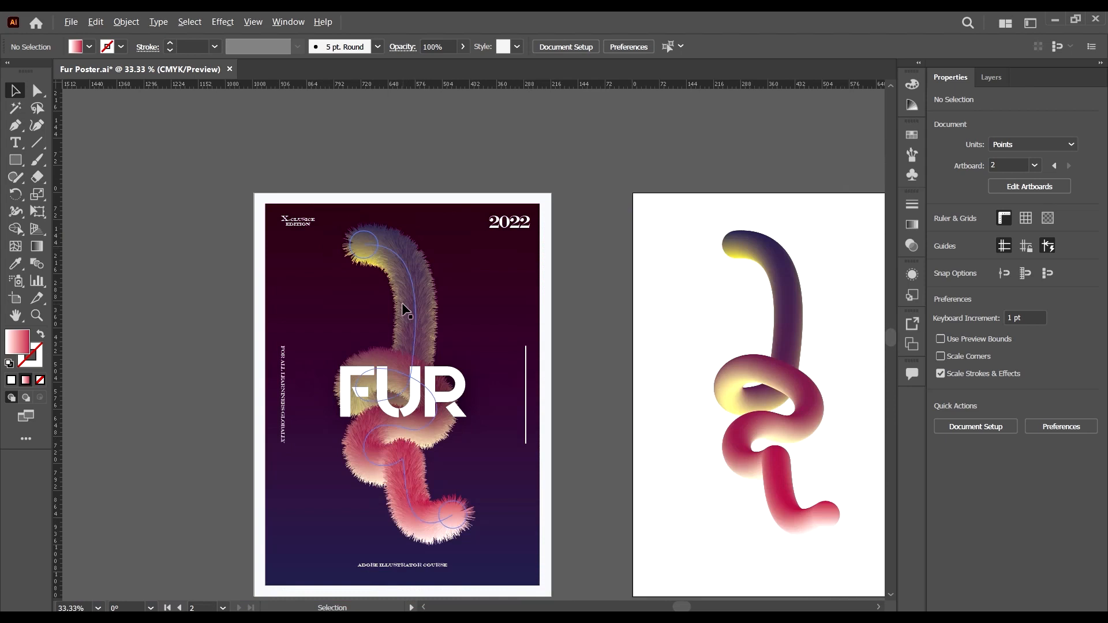
{"action": "scroll", "coordinate": [403, 304], "scroll_direction": "up", "scroll_amount": 4}
{"action": "scroll", "coordinate": [413, 382], "scroll_direction": "down", "scroll_amount": 3}
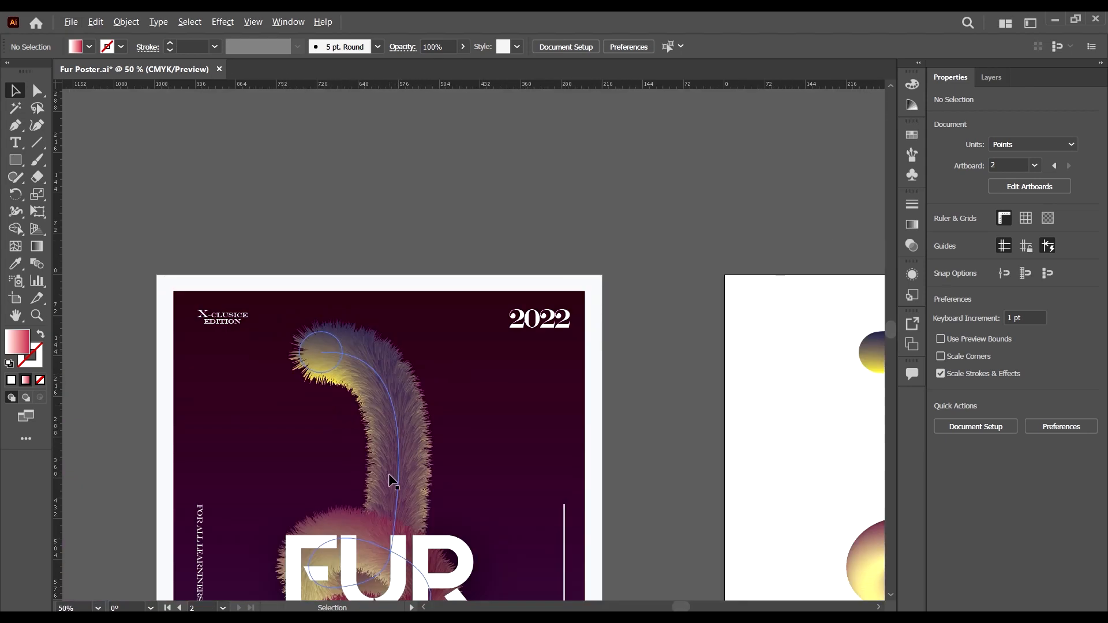
{"action": "scroll", "coordinate": [393, 481], "scroll_direction": "up", "scroll_amount": 3}
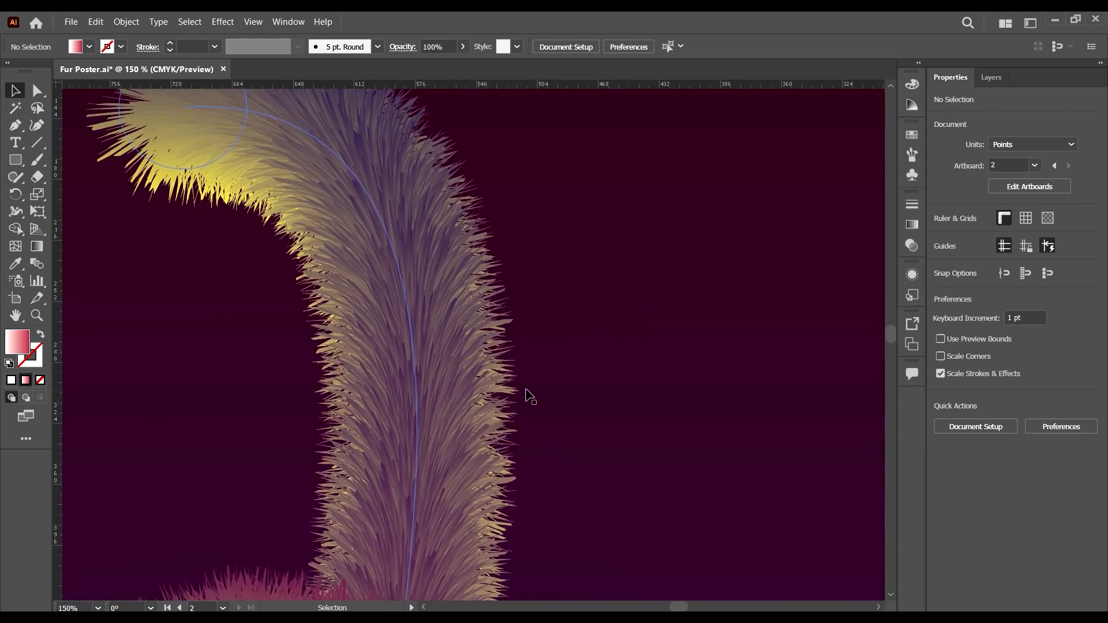
{"action": "scroll", "coordinate": [424, 380], "scroll_direction": "down", "scroll_amount": 6}
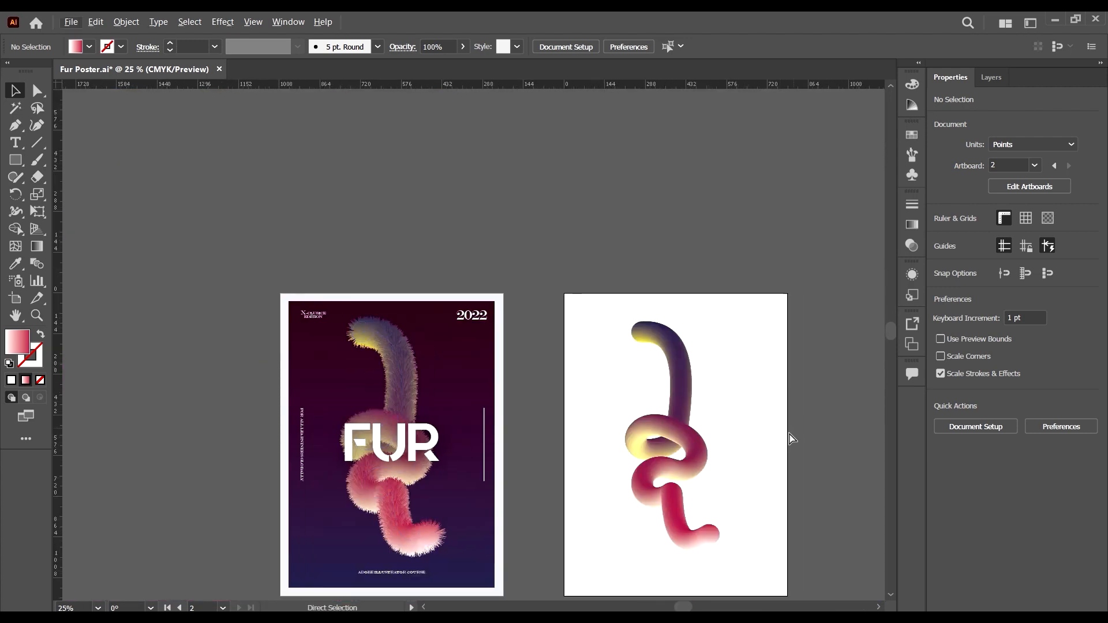
Step: Start a relative Roughen effect with corner points on the looping tube blend, with size 14% and detail 100 per inch
{"action": "scroll", "coordinate": [727, 393], "scroll_direction": "up", "scroll_amount": 3}
{"action": "left_click", "coordinate": [420, 233]}
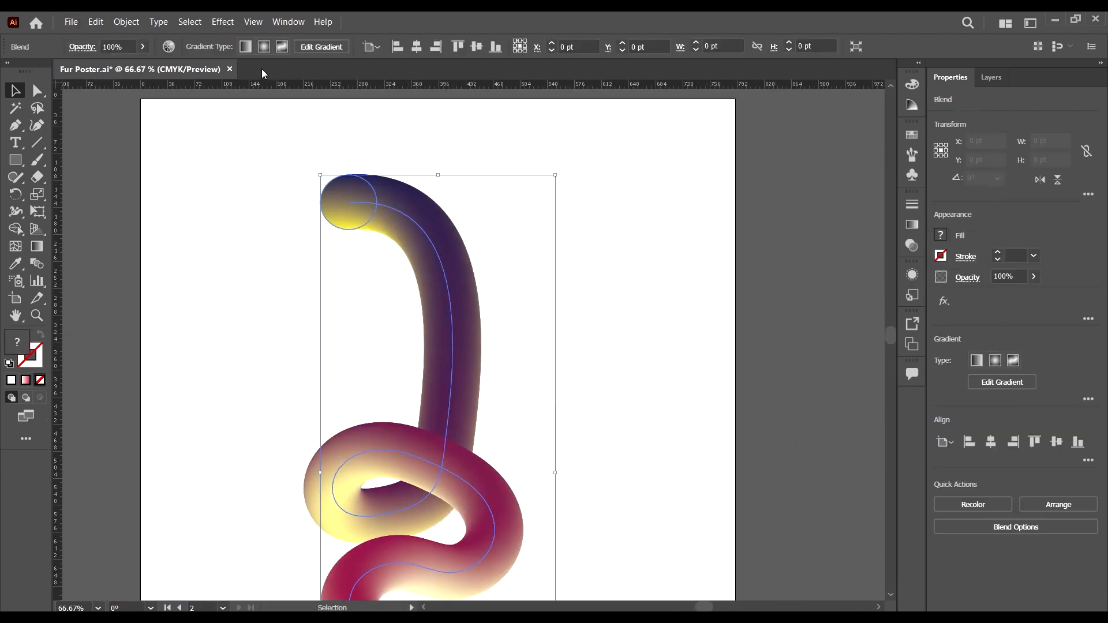
{"action": "left_click", "coordinate": [212, 25]}
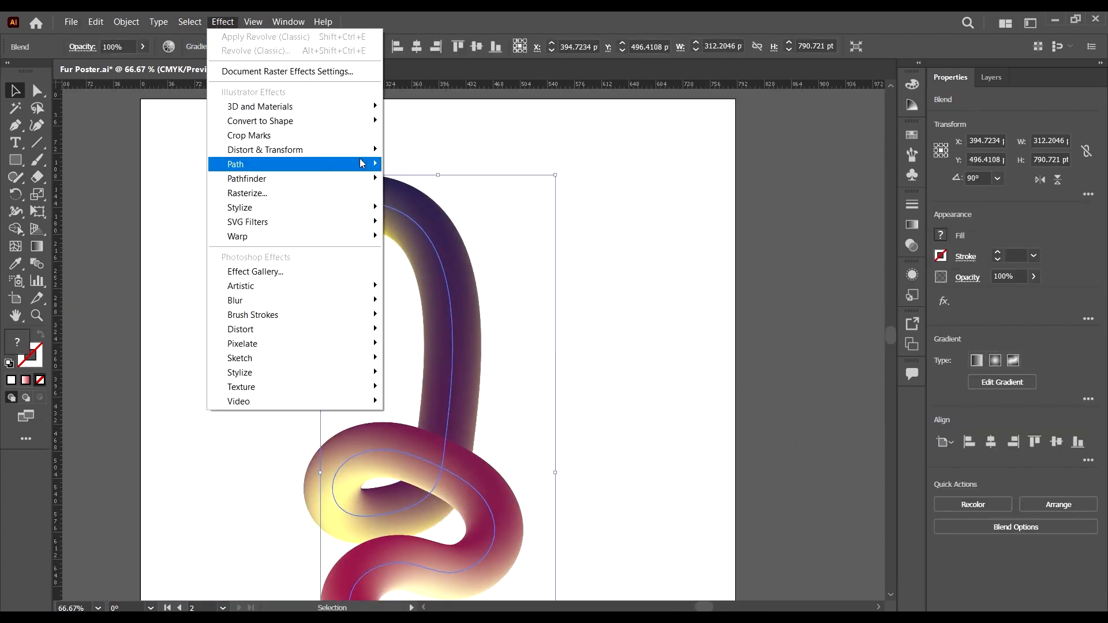
{"action": "left_click", "coordinate": [358, 155]}
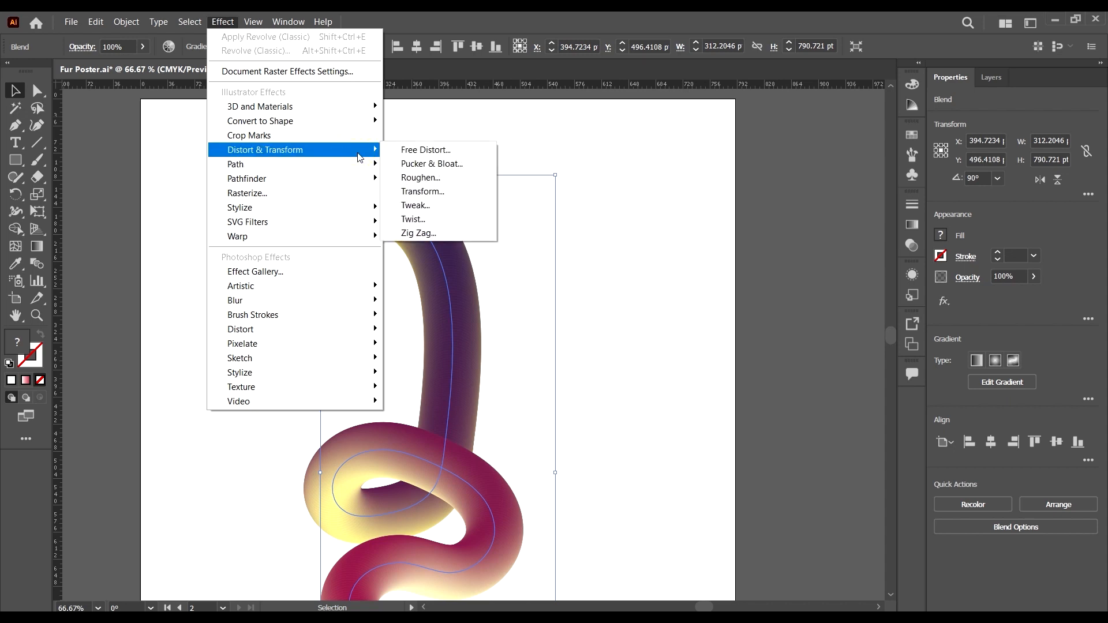
{"action": "left_click", "coordinate": [444, 175]}
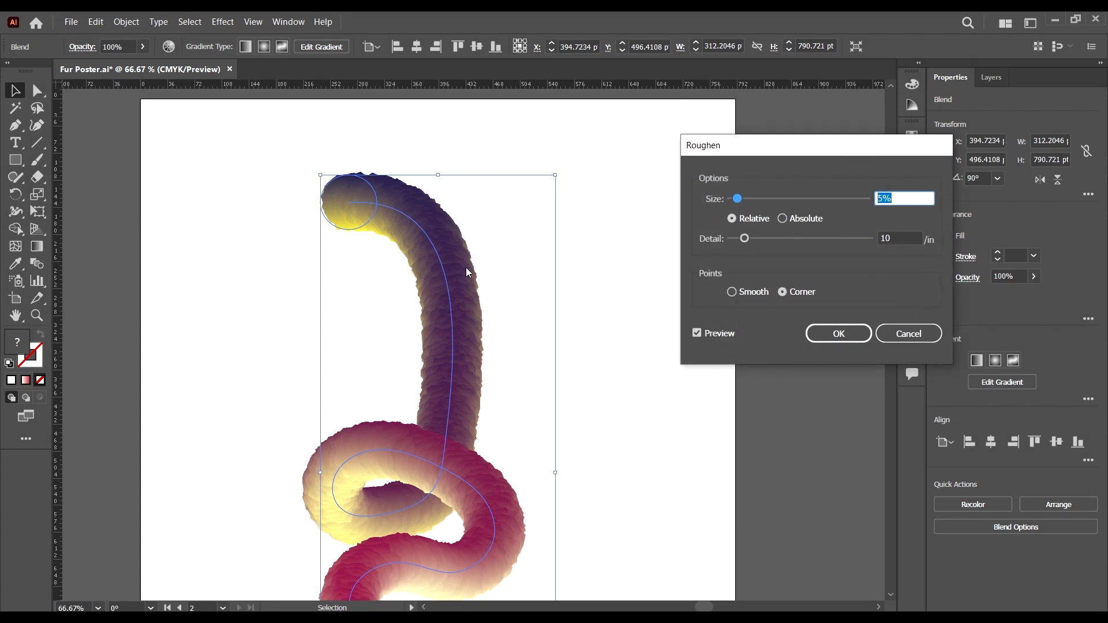
{"action": "left_click_drag", "start_coordinate": [833, 150], "coordinate": [813, 161]}
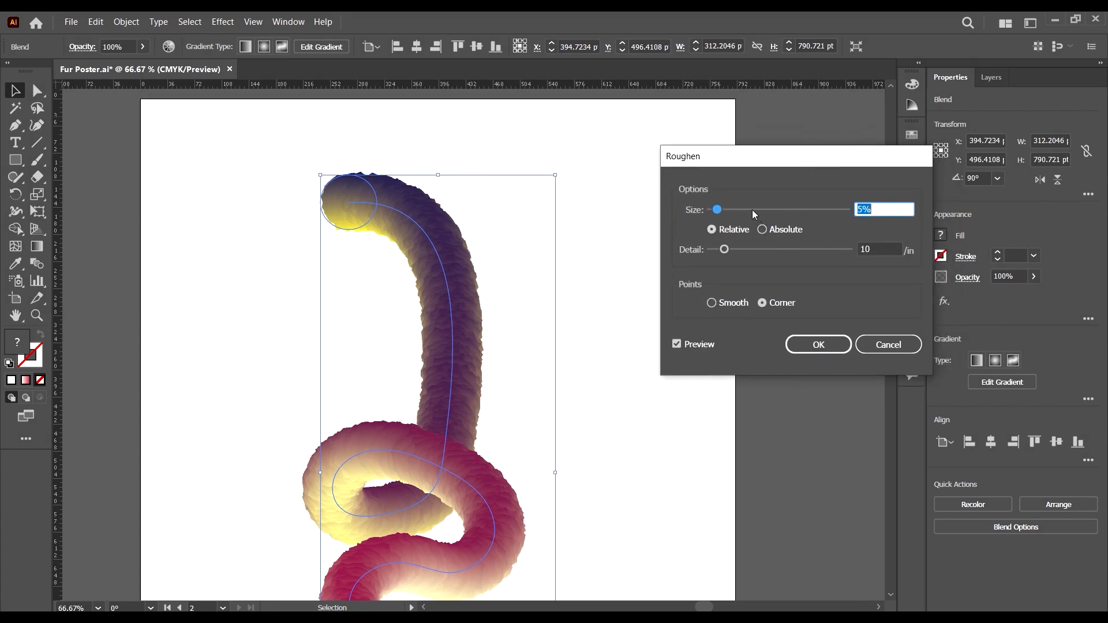
{"action": "left_click", "coordinate": [749, 250]}
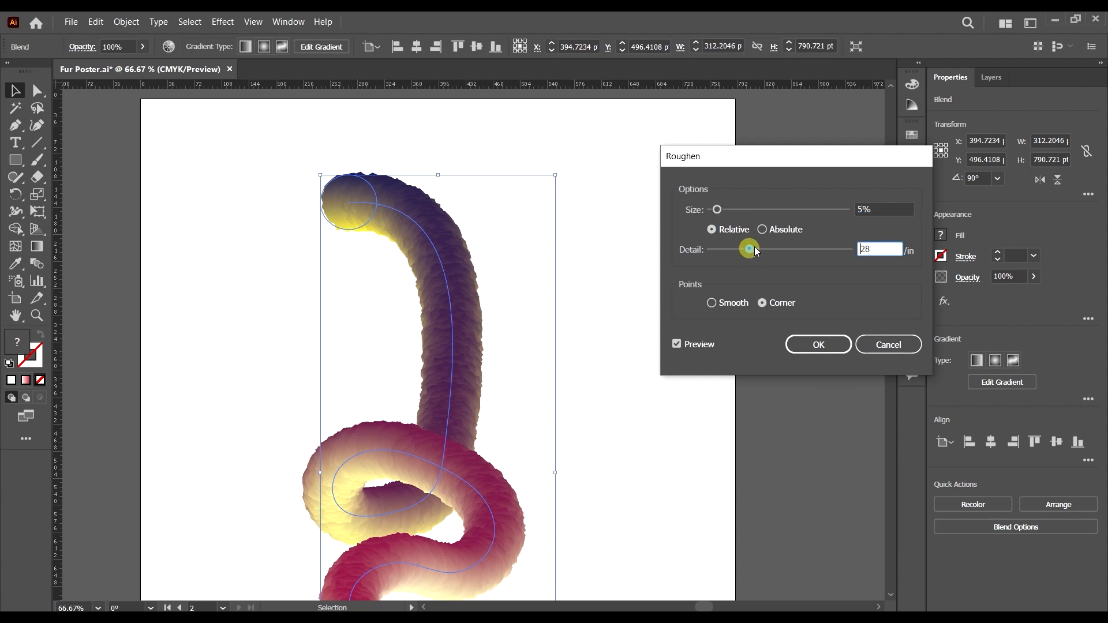
{"action": "left_click", "coordinate": [774, 250]}
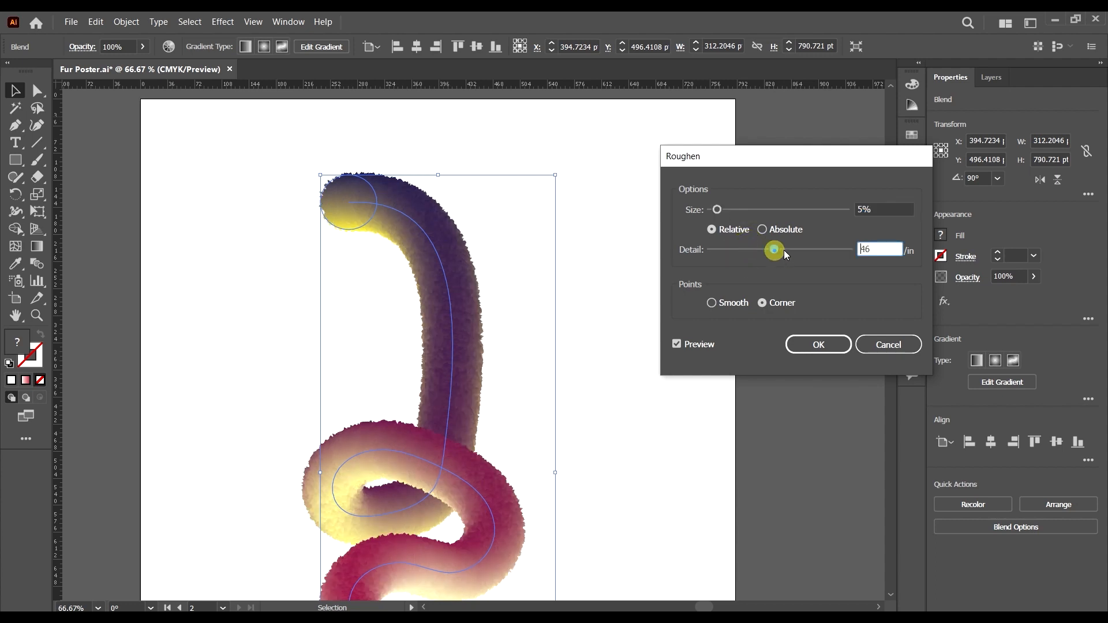
{"action": "left_click", "coordinate": [729, 210]}
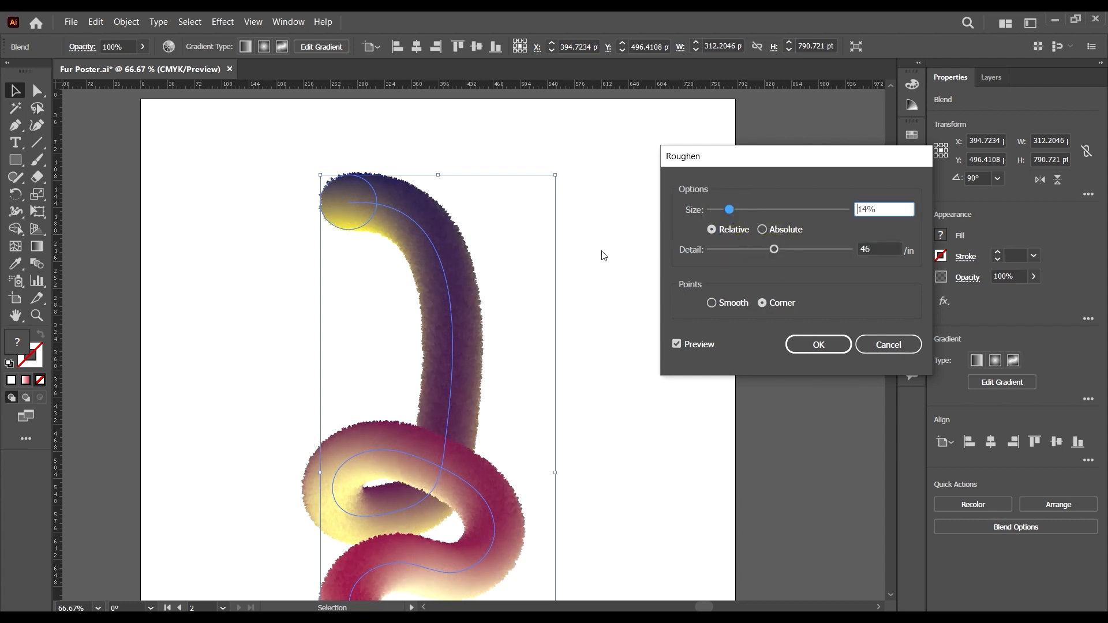
{"action": "left_click", "coordinate": [808, 251]}
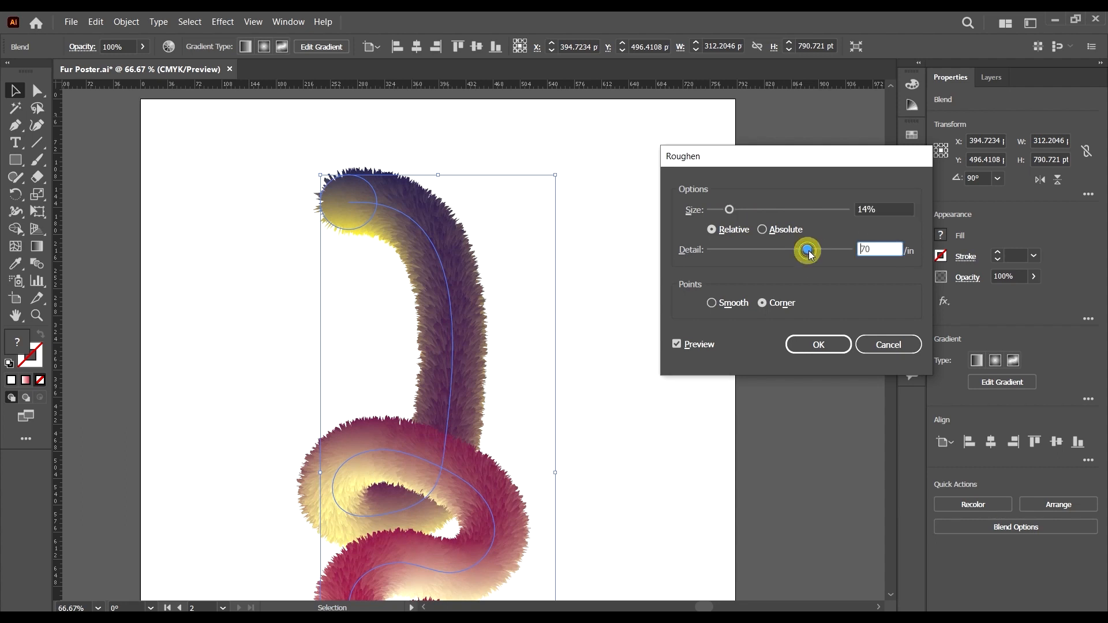
{"action": "left_click", "coordinate": [848, 249]}
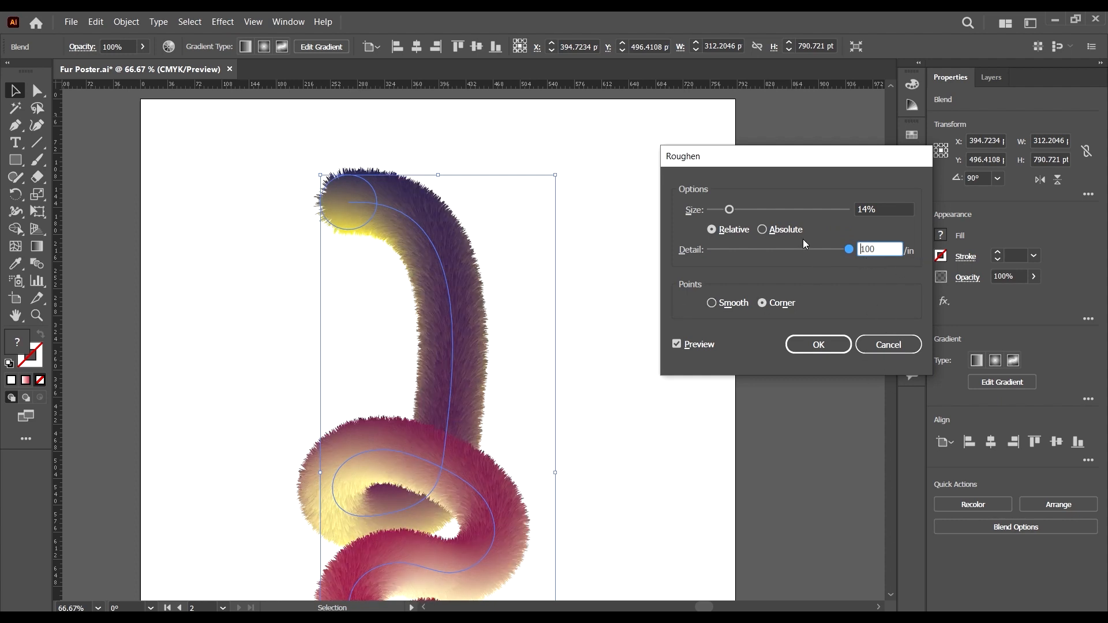
Step: Increase the Roughen size to 31%, apply the effect to the looping tube and deselect it
{"action": "left_click", "coordinate": [740, 208]}
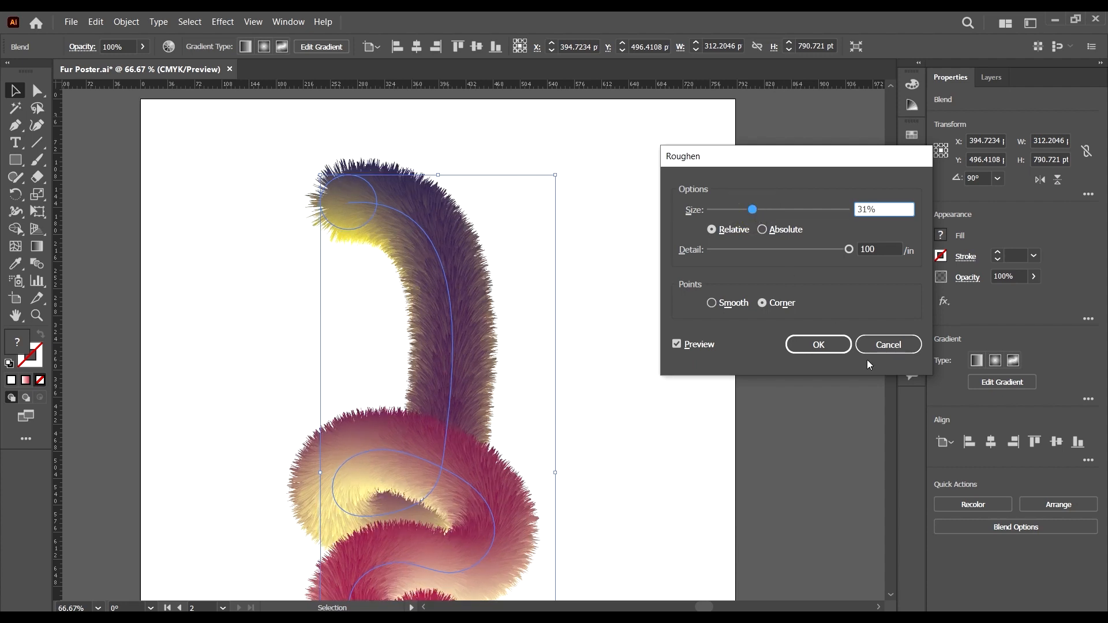
{"action": "left_click", "coordinate": [808, 344]}
{"action": "left_click", "coordinate": [759, 275]}
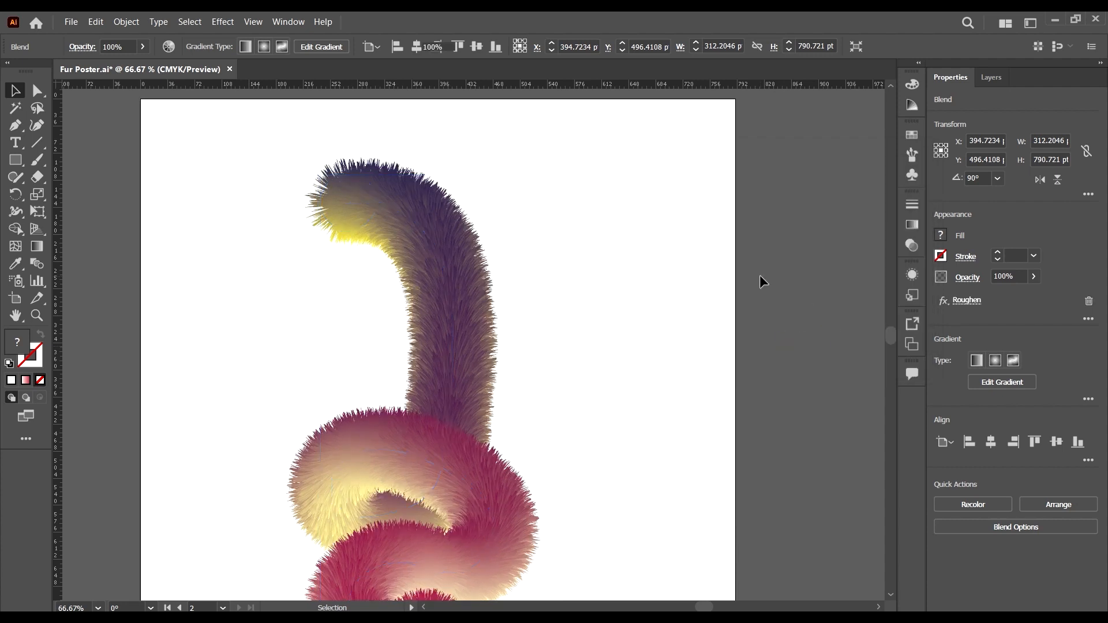
Step: Compare the fur strands of the finished poster's tube with those of the new tube up close
{"action": "key", "text": "ctrl+minus"}
{"action": "key", "text": "ctrl+minus"}
{"action": "scroll", "coordinate": [424, 374], "scroll_direction": "down", "scroll_amount": 1}
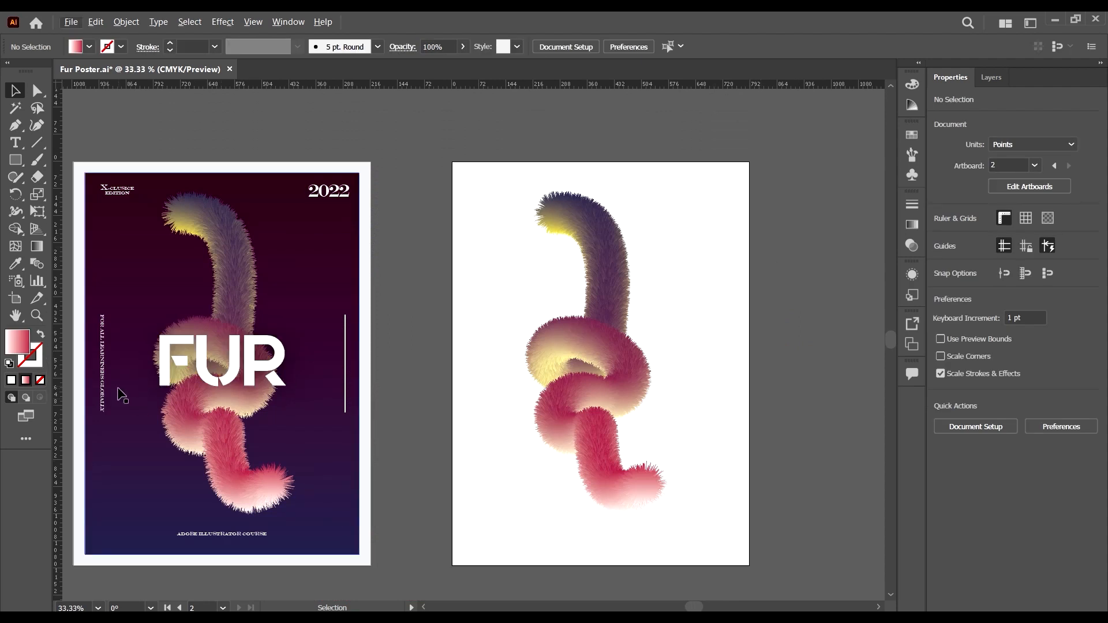
{"action": "scroll", "coordinate": [220, 241], "scroll_direction": "up", "scroll_amount": 5}
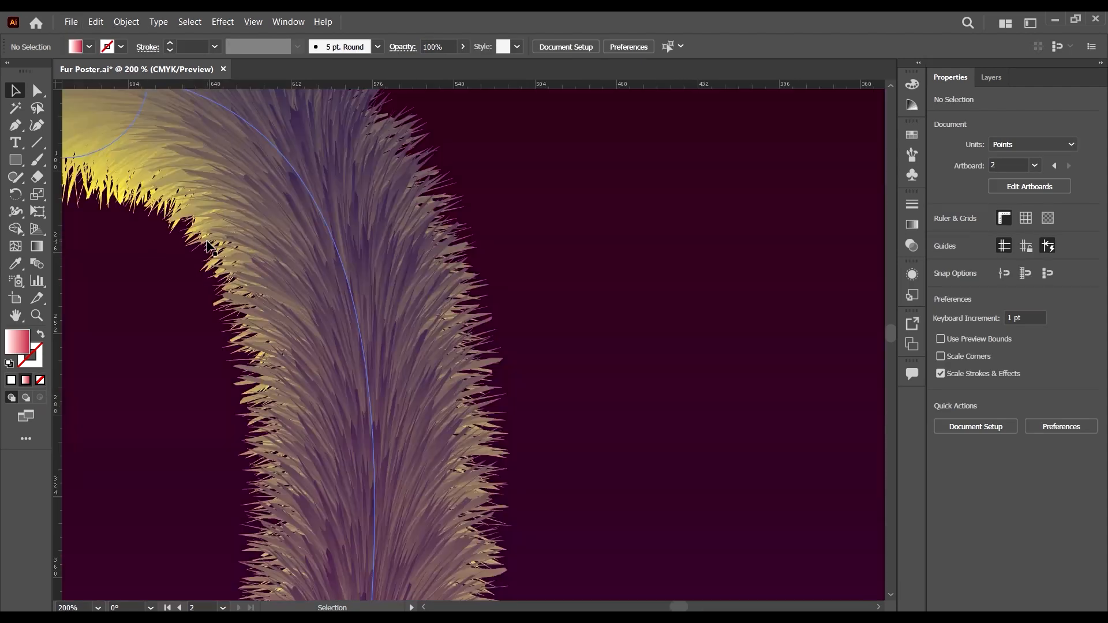
{"action": "scroll", "coordinate": [303, 253], "scroll_direction": "down", "scroll_amount": 5}
{"action": "scroll", "coordinate": [667, 237], "scroll_direction": "up", "scroll_amount": 6}
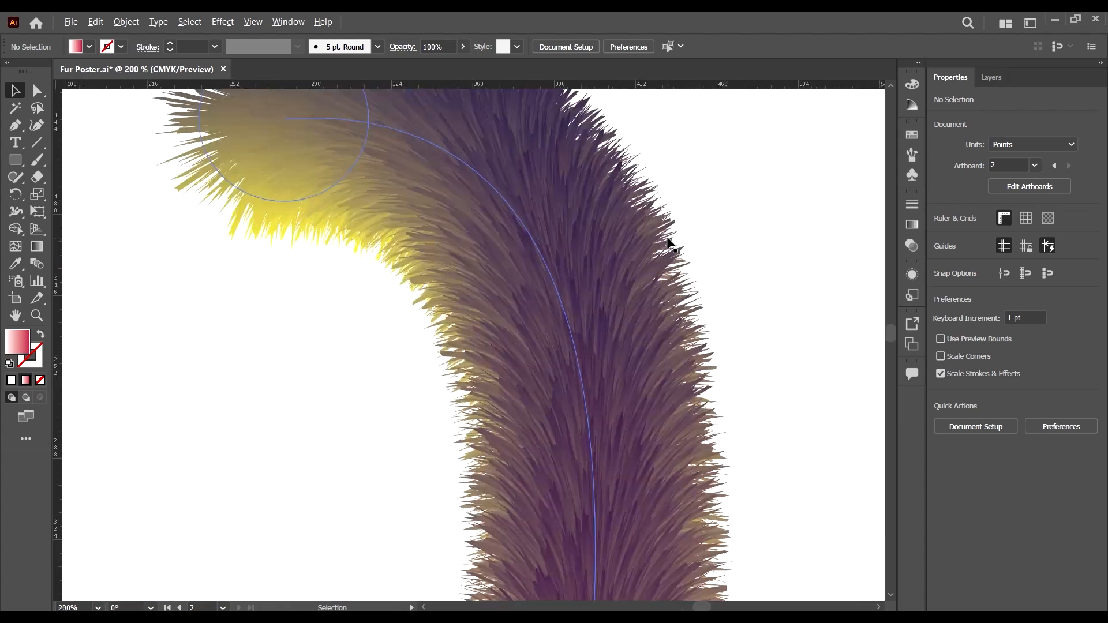
{"action": "scroll", "coordinate": [667, 237], "scroll_direction": "down", "scroll_amount": 7}
Step: Edit the furry tube's existing Roughen effect, setting its relative size to 37% with detail at 100 per inch
{"action": "left_click", "coordinate": [654, 287]}
{"action": "scroll", "coordinate": [731, 279], "scroll_direction": "right", "scroll_amount": 2}
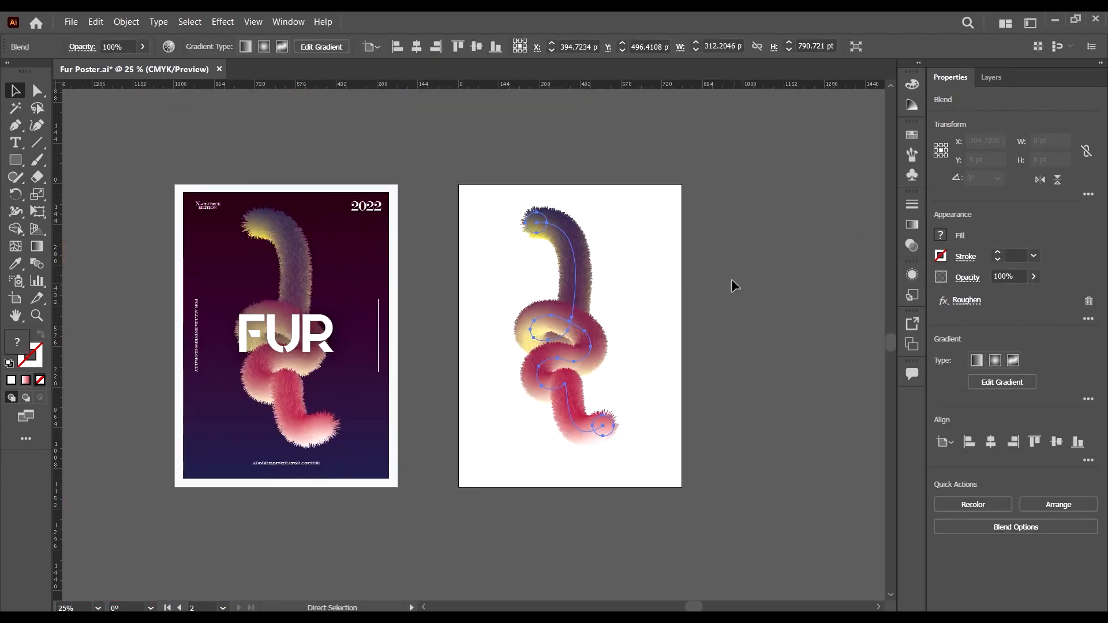
{"action": "scroll", "coordinate": [654, 237], "scroll_direction": "up", "scroll_amount": 1}
{"action": "left_click", "coordinate": [910, 247]}
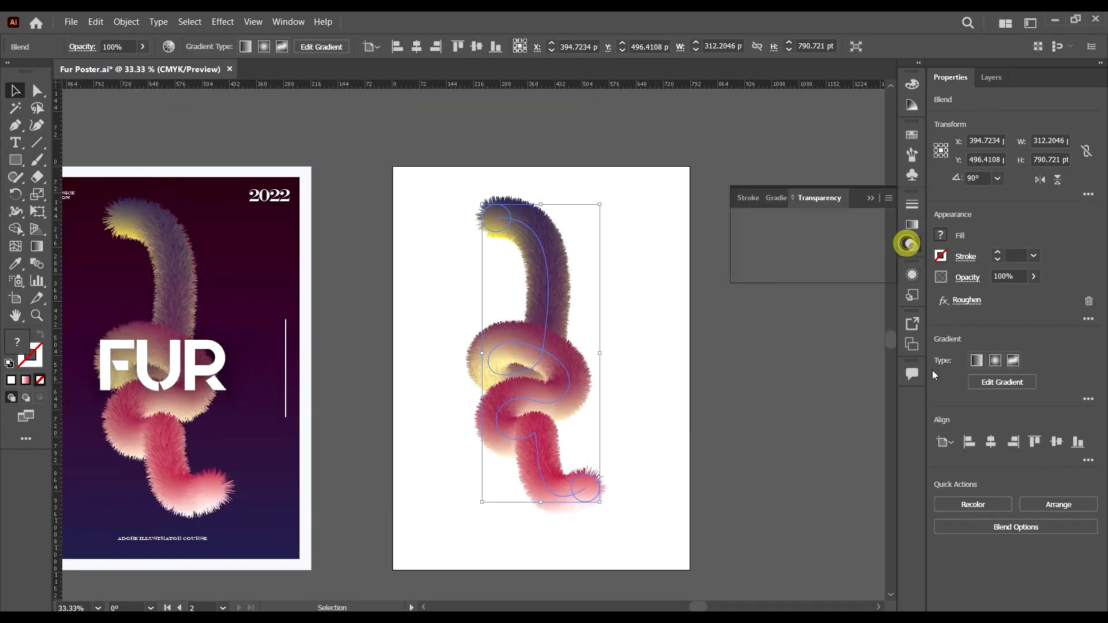
{"action": "left_click", "coordinate": [912, 274]}
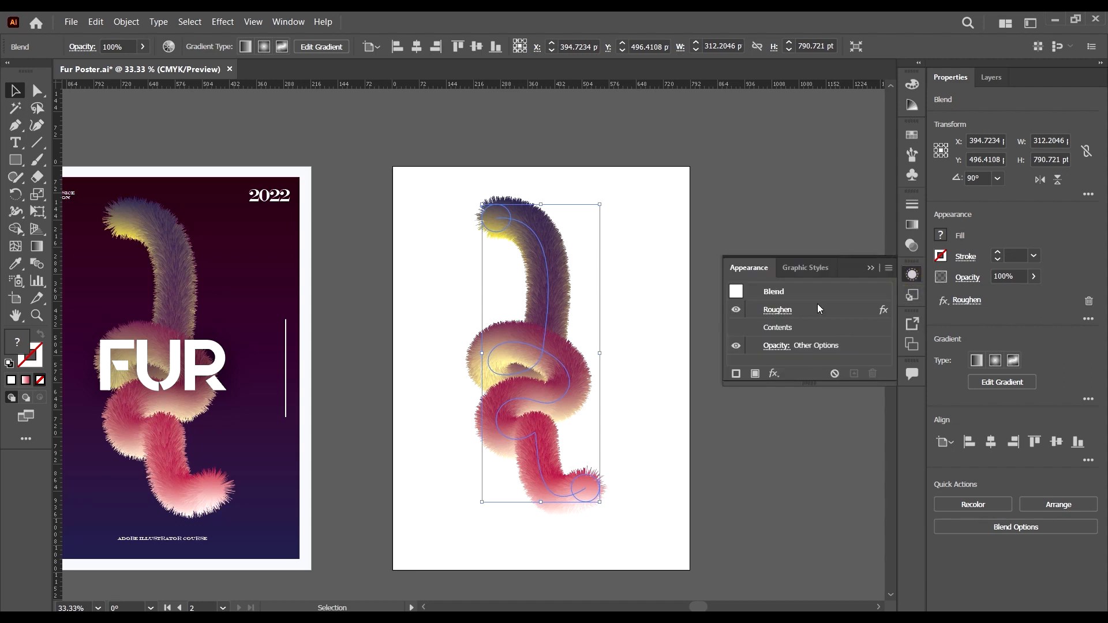
{"action": "left_click", "coordinate": [778, 311]}
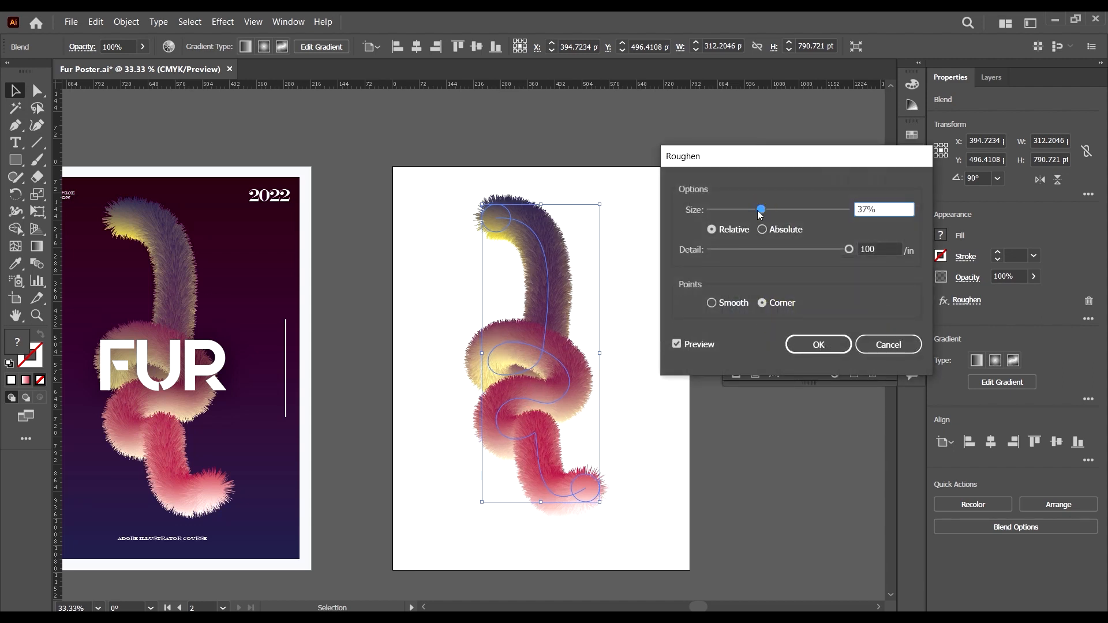
{"action": "left_click", "coordinate": [851, 249]}
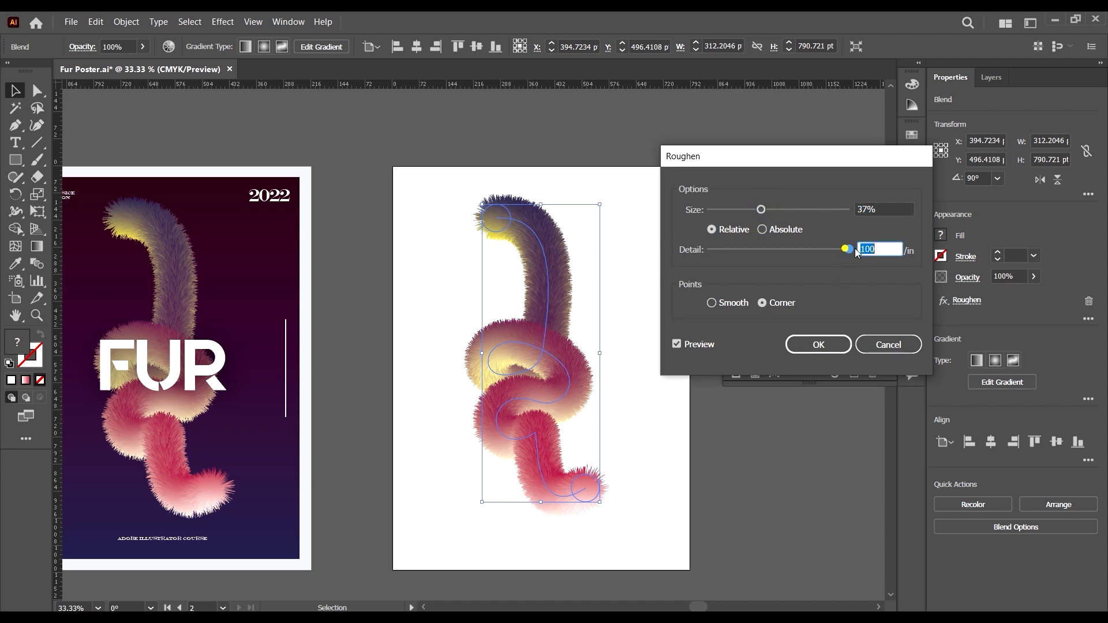
{"action": "left_click", "coordinate": [763, 229]}
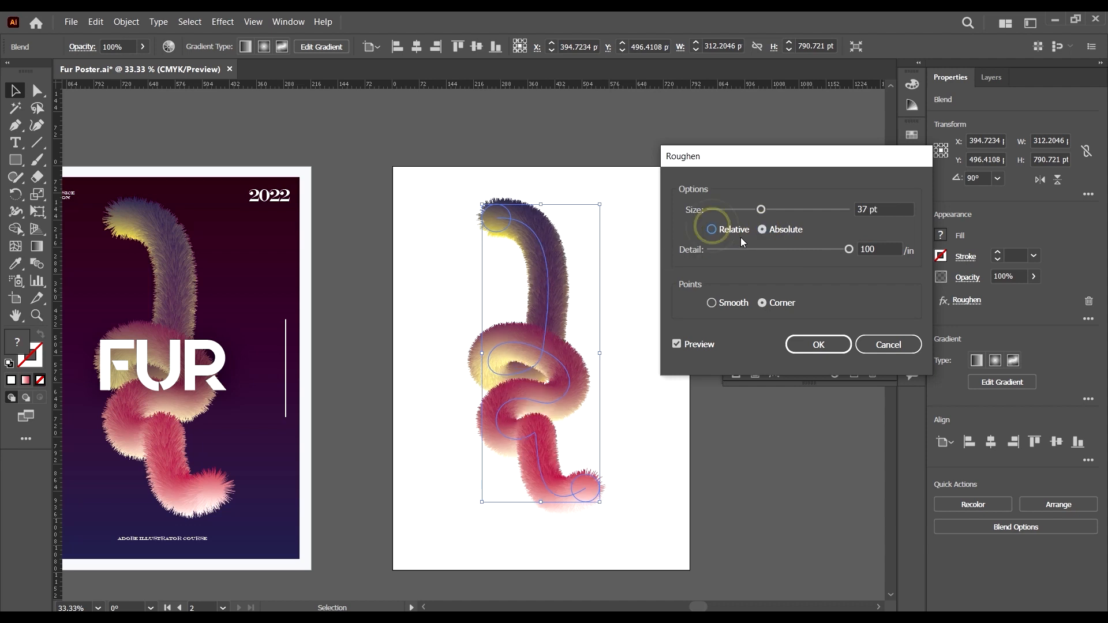
{"action": "left_click", "coordinate": [712, 230]}
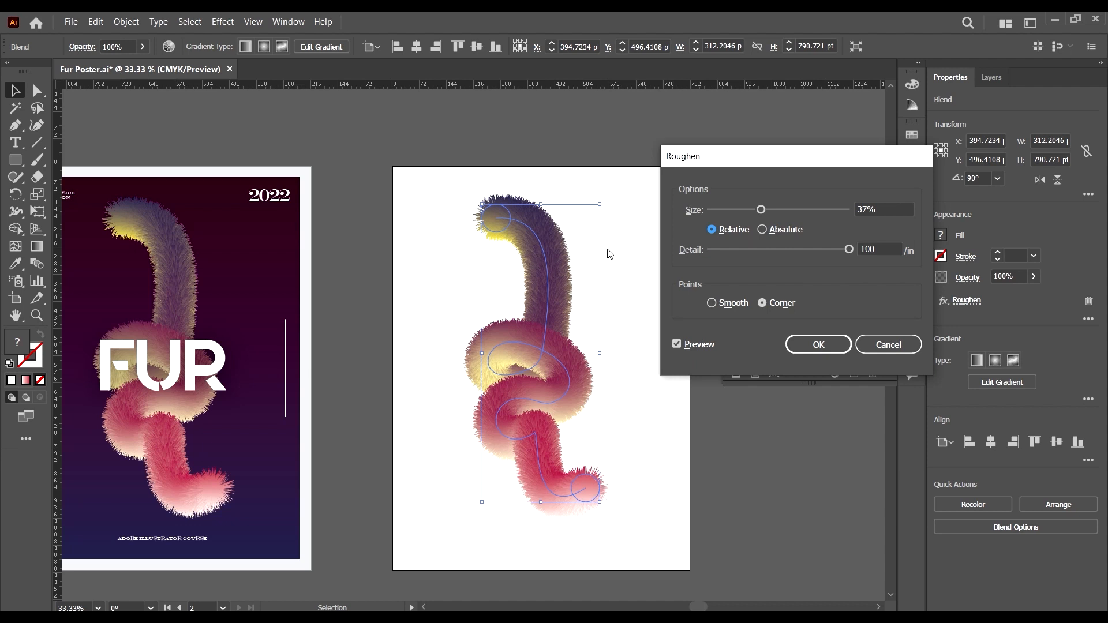
{"action": "left_click", "coordinate": [817, 344]}
Step: Inspect the new tube's longer fur, deselect it and compare it with the finished poster's tube
{"action": "scroll", "coordinate": [559, 264], "scroll_direction": "up", "scroll_amount": 5}
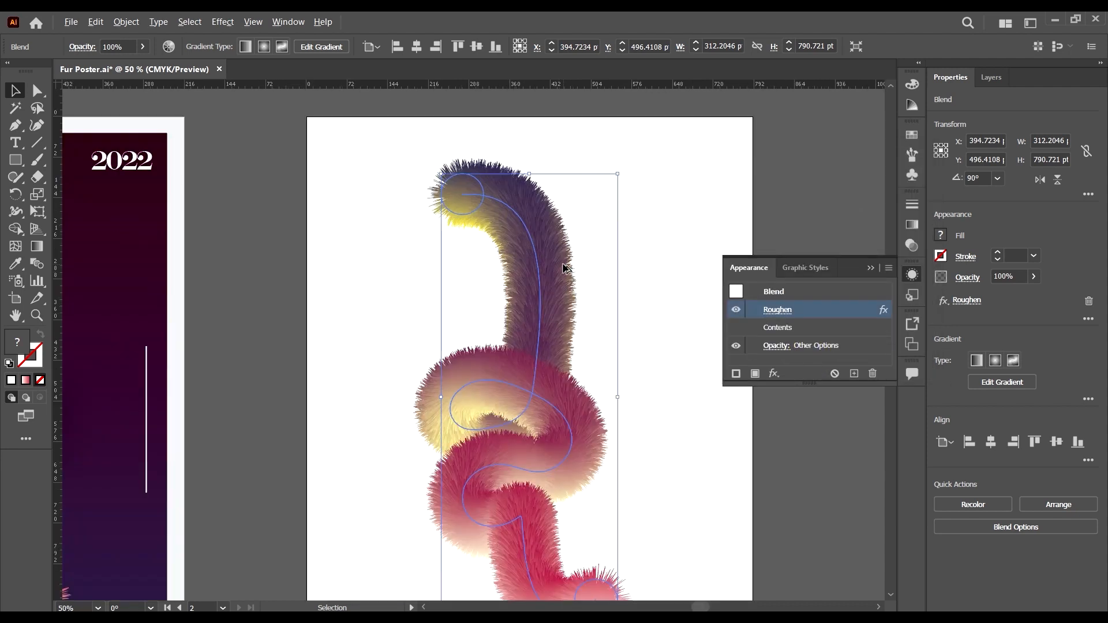
{"action": "scroll", "coordinate": [510, 255], "scroll_direction": "down", "scroll_amount": 6}
{"action": "left_click", "coordinate": [635, 332]}
{"action": "scroll", "coordinate": [525, 320], "scroll_direction": "down", "scroll_amount": 1}
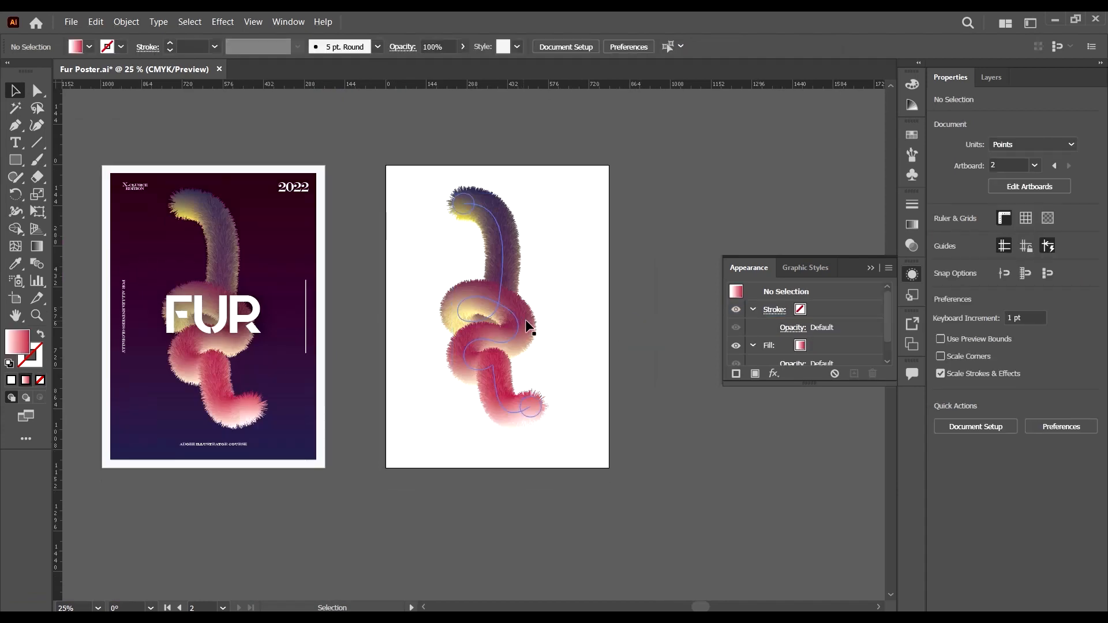
{"action": "scroll", "coordinate": [421, 261], "scroll_direction": "left", "scroll_amount": 2}
{"action": "scroll", "coordinate": [634, 240], "scroll_direction": "up", "scroll_amount": 1}
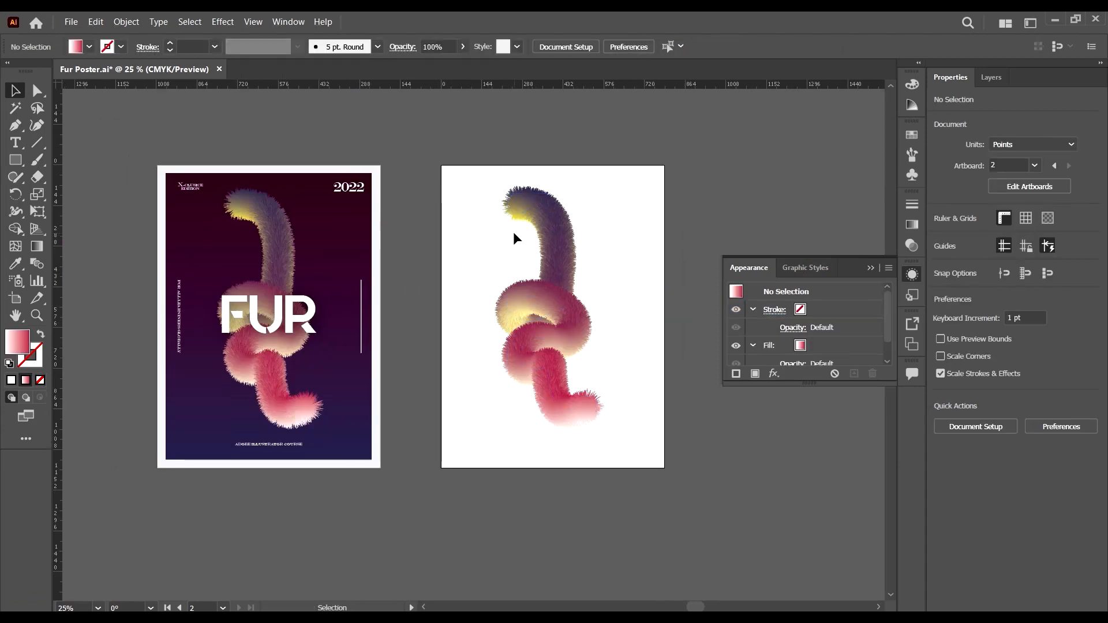
Step: Duplicate the poster's dark gradient background rectangle behind the furry tube on the second artboard and centre it horizontally there
{"action": "left_click", "coordinate": [370, 221]}
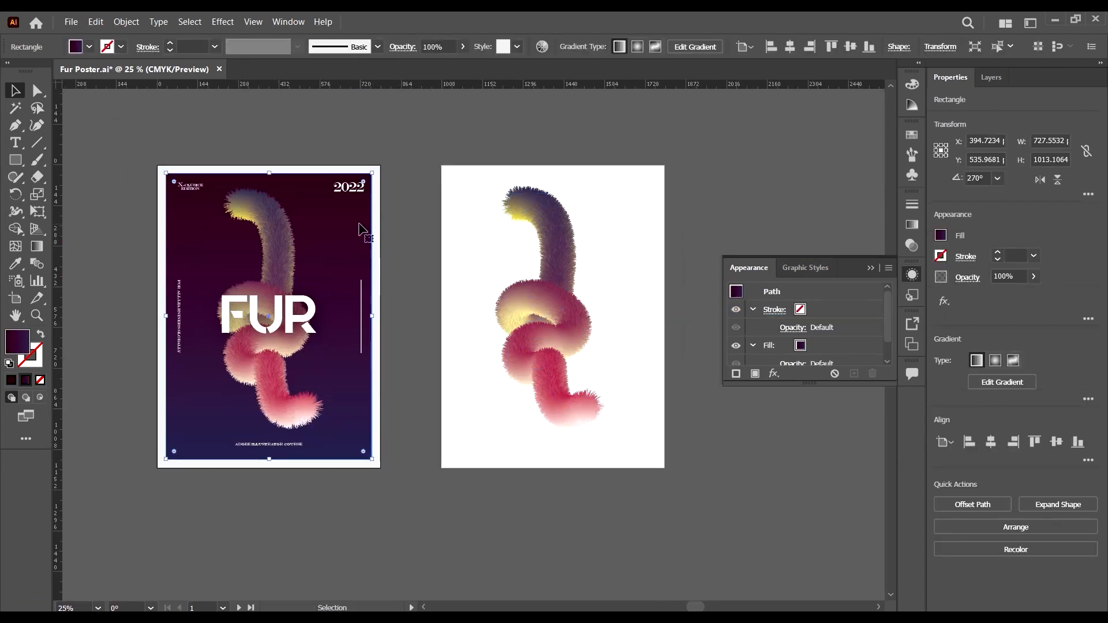
{"action": "key", "text": "ctrl+c"}
{"action": "left_click_drag", "start_coordinate": [349, 231], "coordinate": [630, 255]}
{"action": "left_click", "coordinate": [701, 219]}
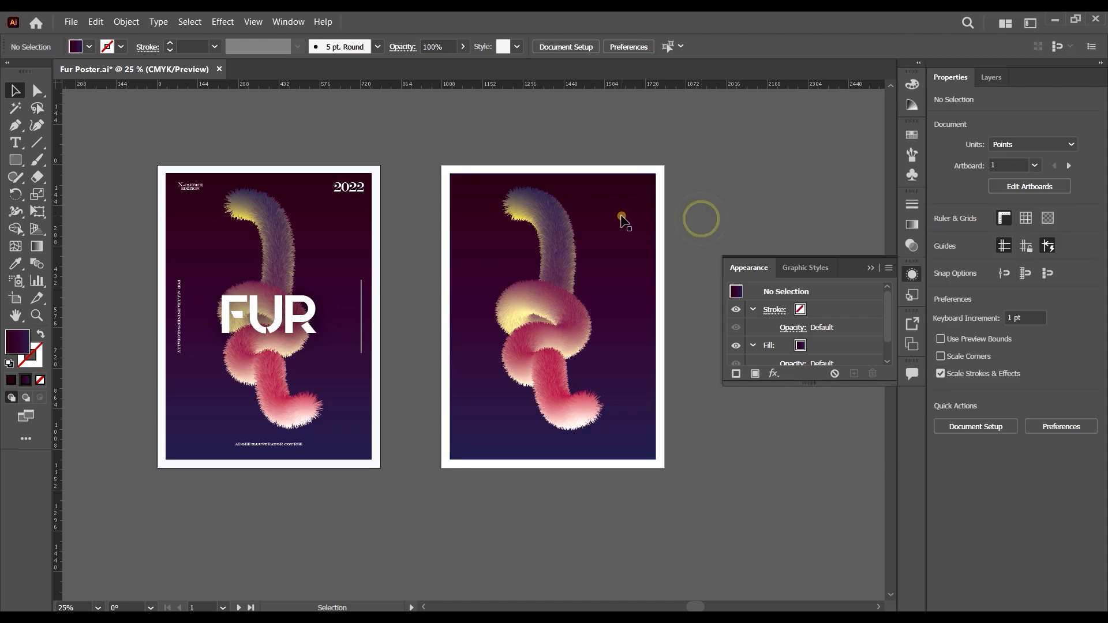
{"action": "left_click", "coordinate": [620, 214]}
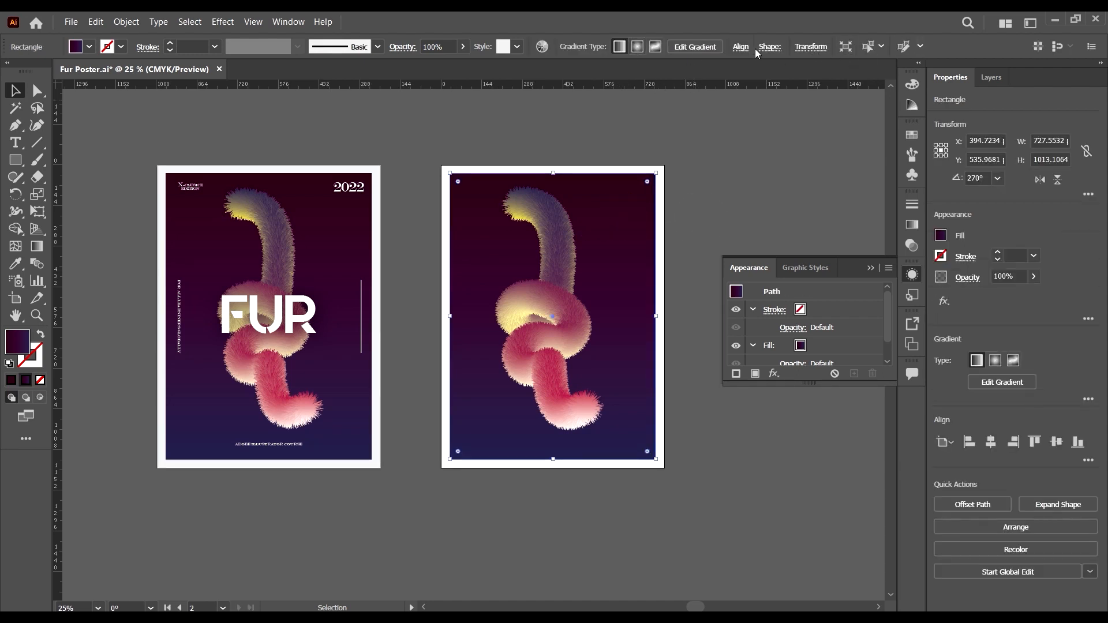
{"action": "left_click", "coordinate": [738, 46]}
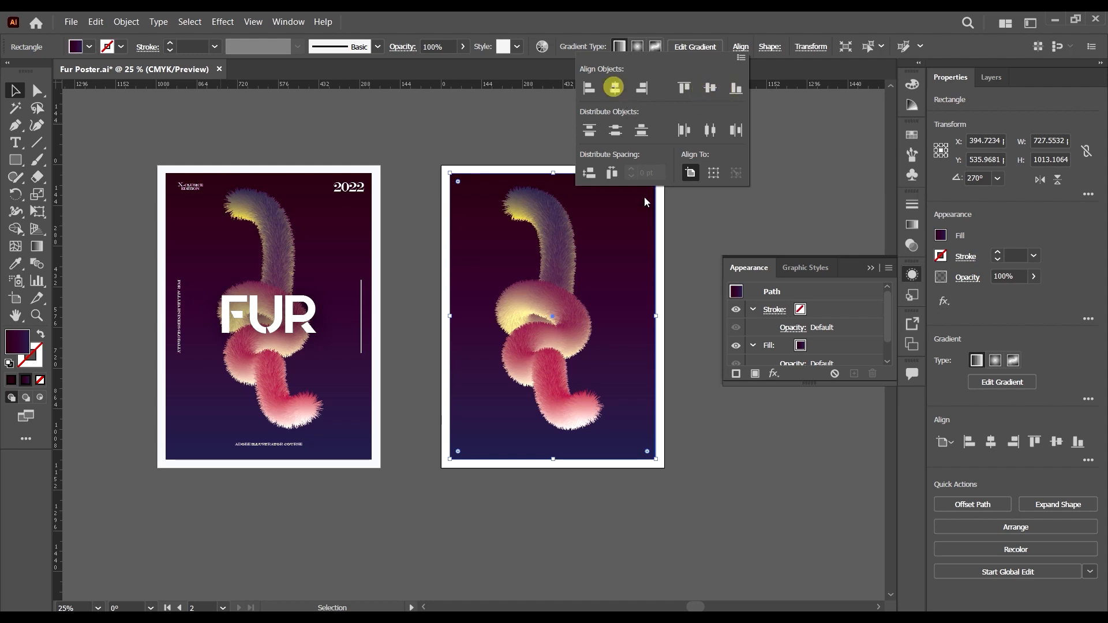
{"action": "left_click", "coordinate": [704, 209]}
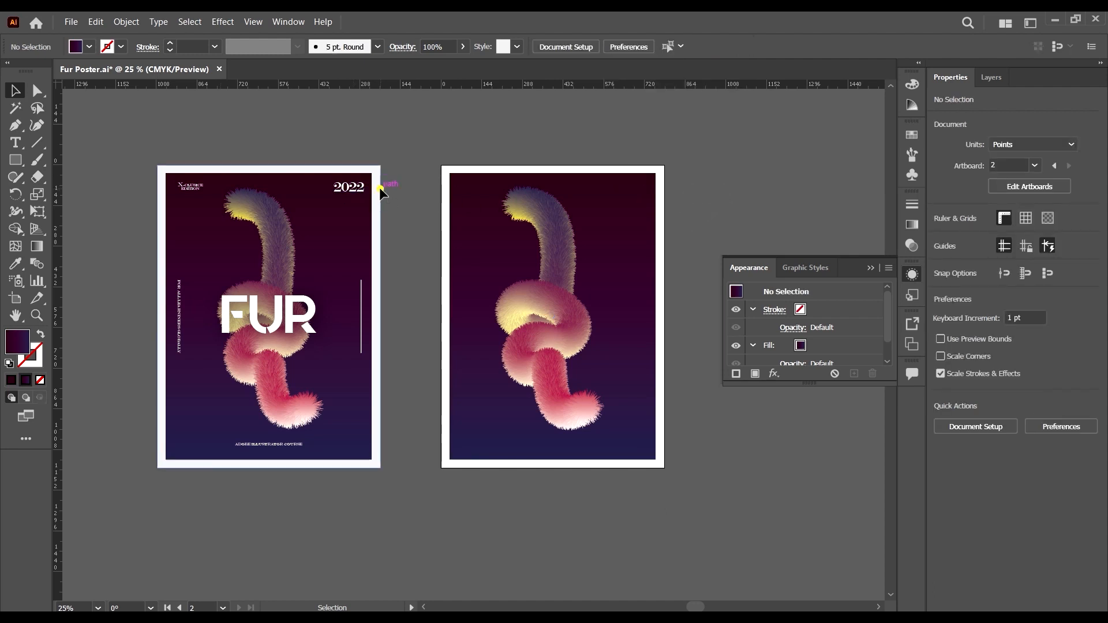
Step: Duplicate the poster's white border rectangle behind the gradient background on the second artboard and centre it horizontally
{"action": "left_click", "coordinate": [379, 187]}
{"action": "left_click_drag", "start_coordinate": [379, 213], "coordinate": [666, 228]}
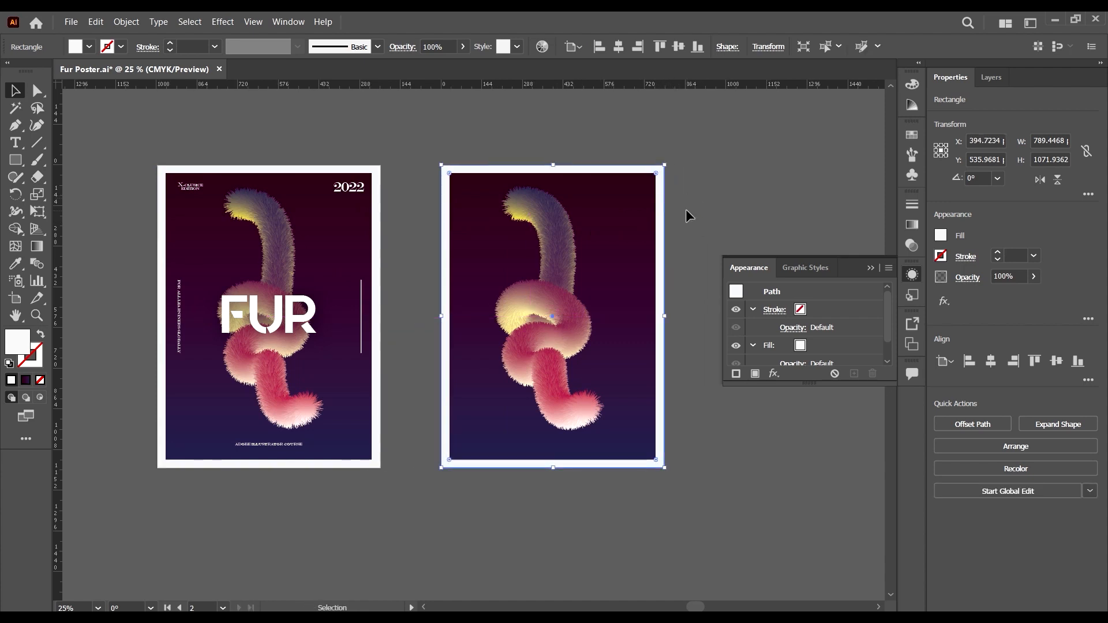
{"action": "left_click", "coordinate": [687, 210]}
{"action": "left_click", "coordinate": [664, 199]}
{"action": "left_click", "coordinate": [618, 49]}
{"action": "left_click", "coordinate": [735, 182]}
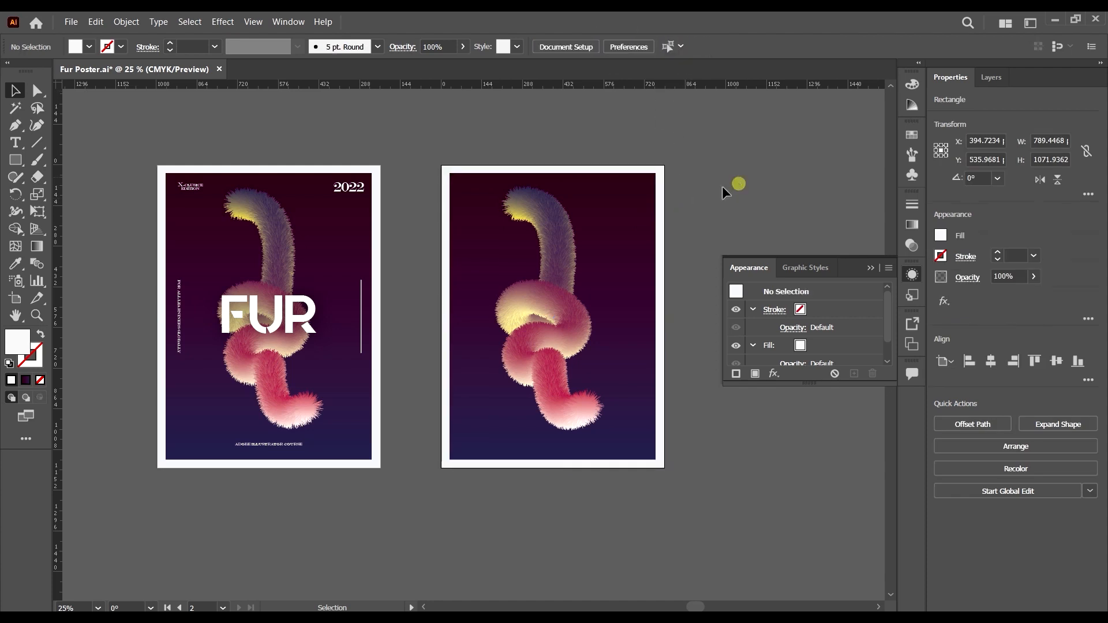
Step: Duplicate the finished poster's lettering group, including the FUR title and side texts, onto the second artboard
{"action": "left_click", "coordinate": [283, 326]}
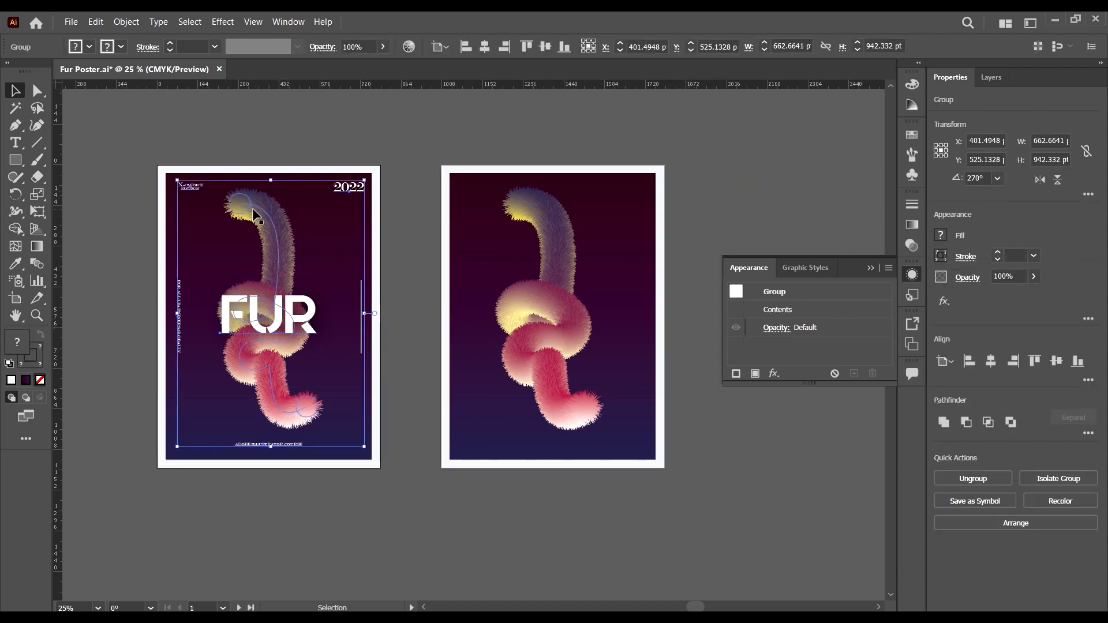
{"action": "scroll", "coordinate": [181, 175], "scroll_direction": "up", "scroll_amount": 5}
{"action": "scroll", "coordinate": [234, 227], "scroll_direction": "down", "scroll_amount": 5}
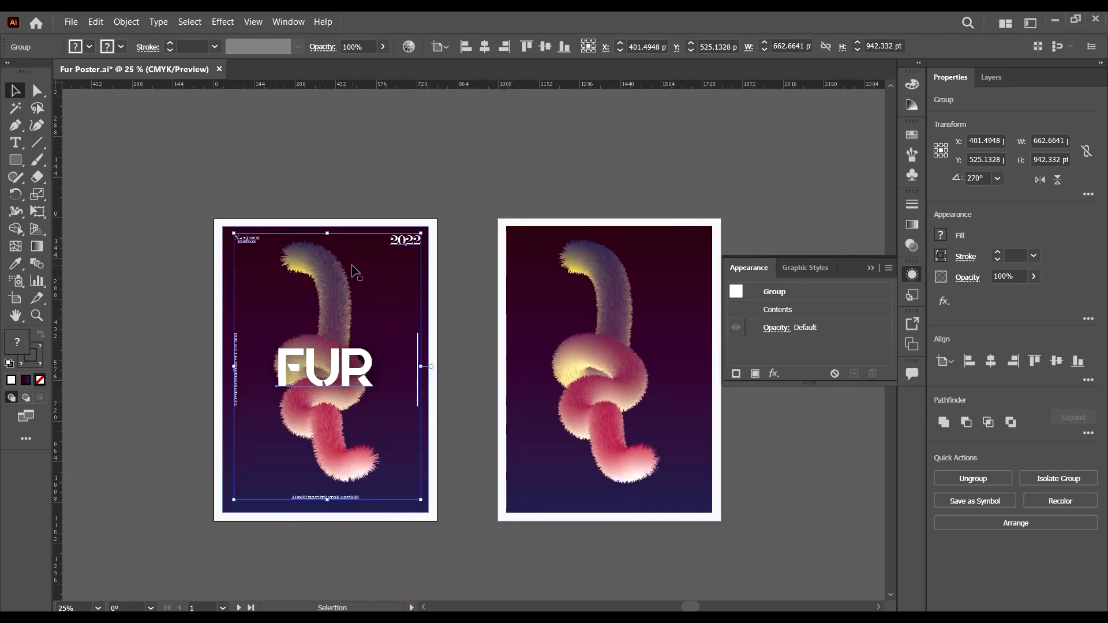
{"action": "scroll", "coordinate": [334, 393], "scroll_direction": "up", "scroll_amount": 1}
{"action": "scroll", "coordinate": [334, 393], "scroll_direction": "up", "scroll_amount": 1}
{"action": "scroll", "coordinate": [333, 386], "scroll_direction": "down", "scroll_amount": 3}
{"action": "scroll", "coordinate": [388, 403], "scroll_direction": "up", "scroll_amount": 1}
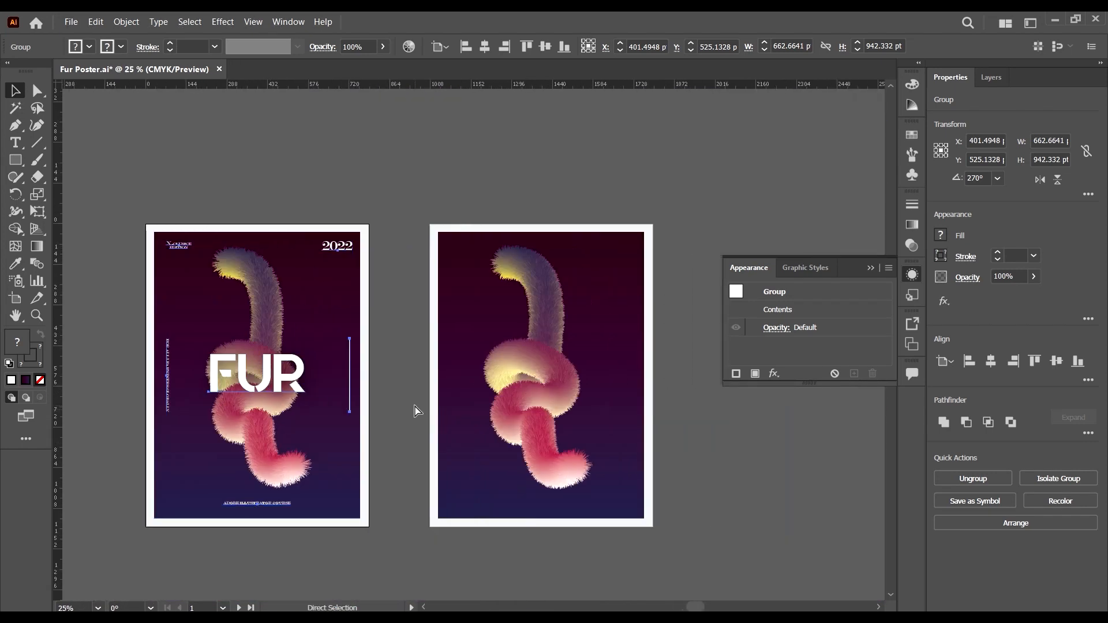
{"action": "scroll", "coordinate": [320, 375], "scroll_direction": "down", "scroll_amount": 1}
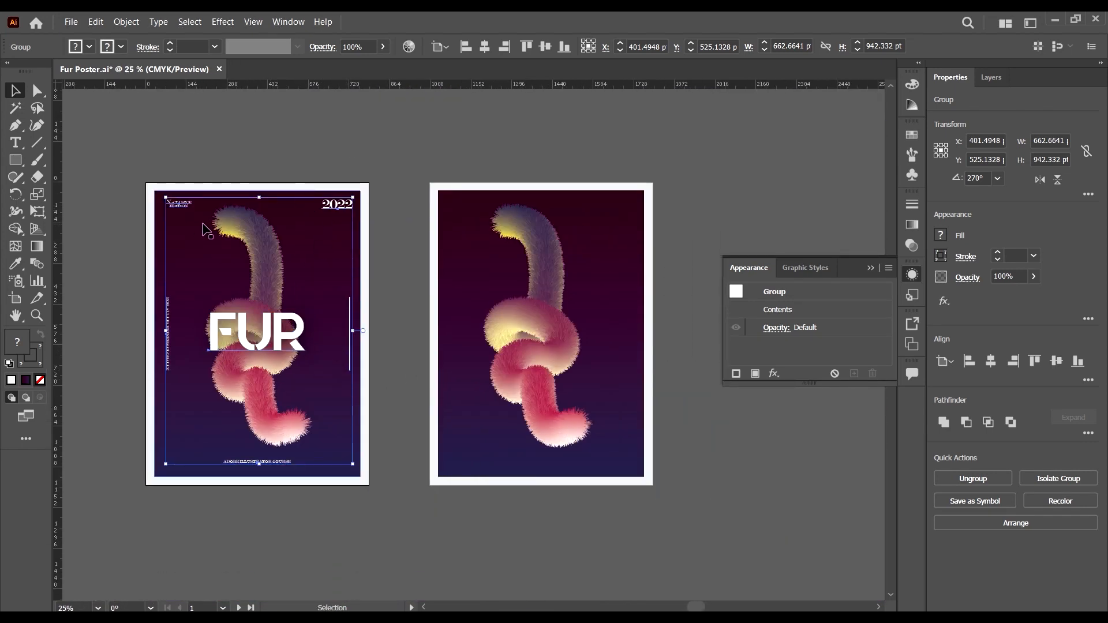
{"action": "scroll", "coordinate": [275, 370], "scroll_direction": "right", "scroll_amount": 1}
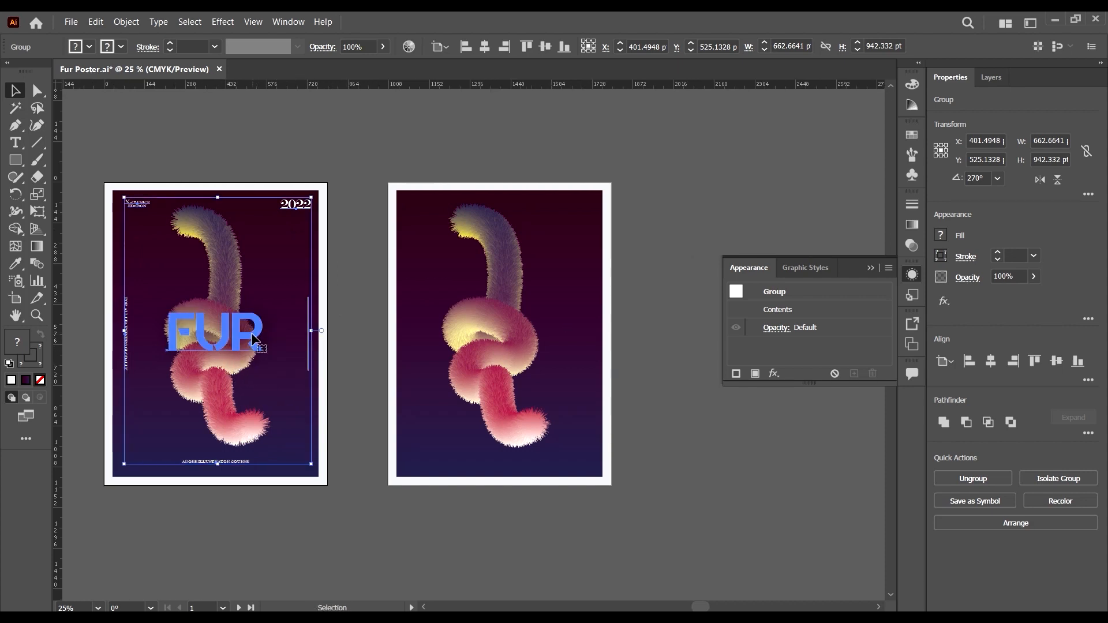
{"action": "left_click_drag", "start_coordinate": [246, 335], "coordinate": [510, 346]}
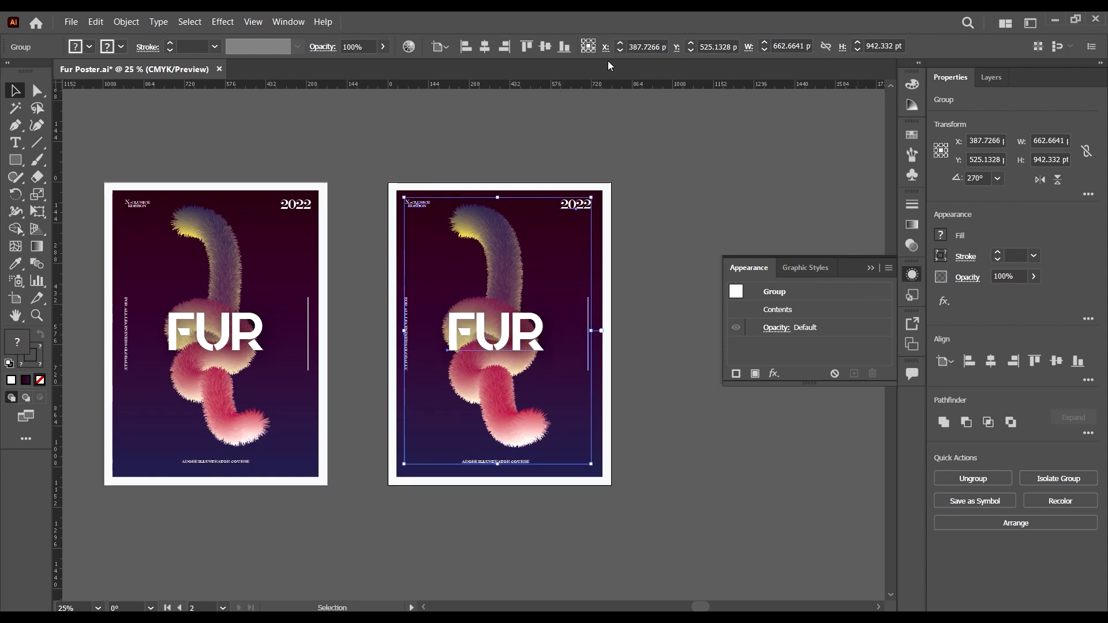
Step: Centre the duplicated lettering group horizontally and vertically on the second artboard, leaving nothing selected
{"action": "left_click", "coordinate": [484, 47]}
{"action": "left_click", "coordinate": [544, 46]}
{"action": "left_click", "coordinate": [715, 180]}
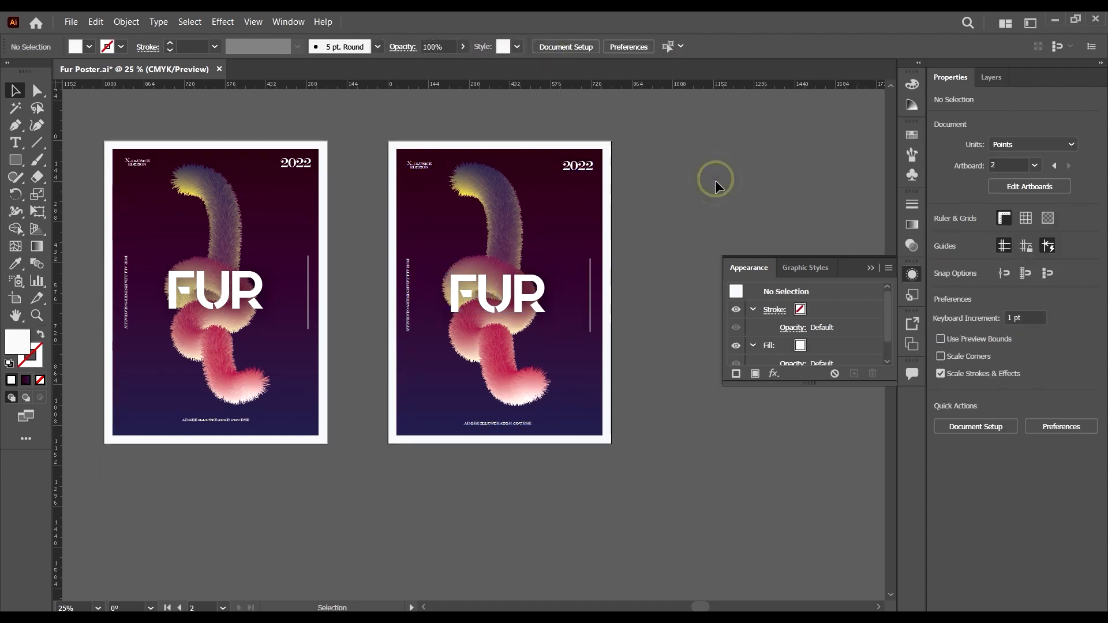
Step: Compare the recreated poster with the original, examining its lettering, fur detail and the path of its underlying blend
{"action": "scroll", "coordinate": [568, 212], "scroll_direction": "up", "scroll_amount": 3}
{"action": "scroll", "coordinate": [571, 156], "scroll_direction": "up", "scroll_amount": 1}
{"action": "scroll", "coordinate": [603, 196], "scroll_direction": "down", "scroll_amount": 5}
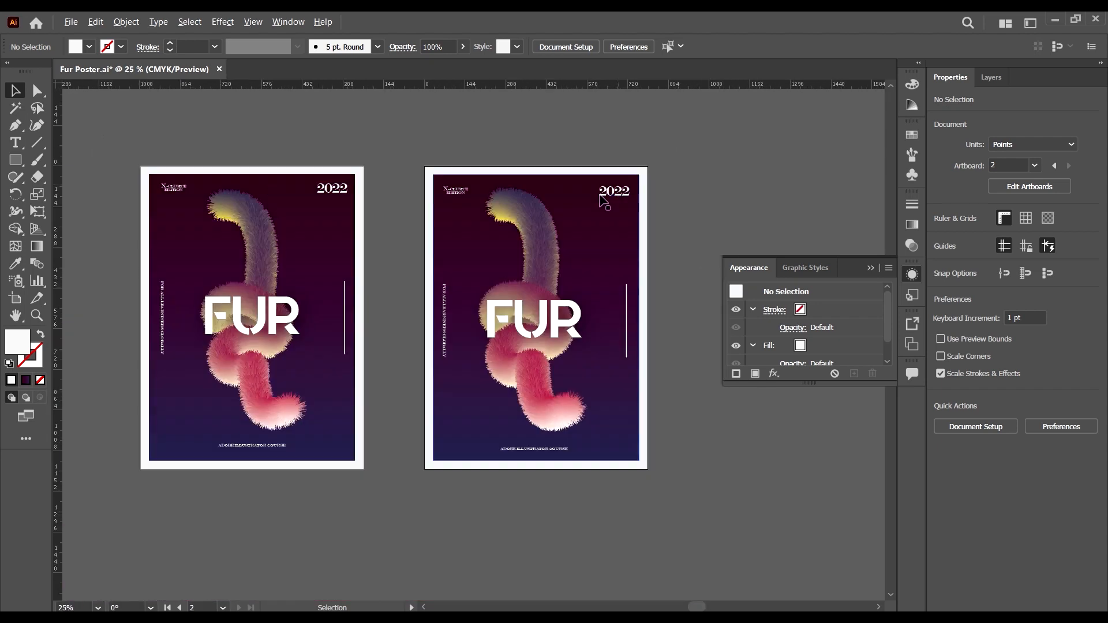
{"action": "scroll", "coordinate": [248, 173], "scroll_direction": "up", "scroll_amount": 4}
{"action": "scroll", "coordinate": [487, 242], "scroll_direction": "down", "scroll_amount": 4}
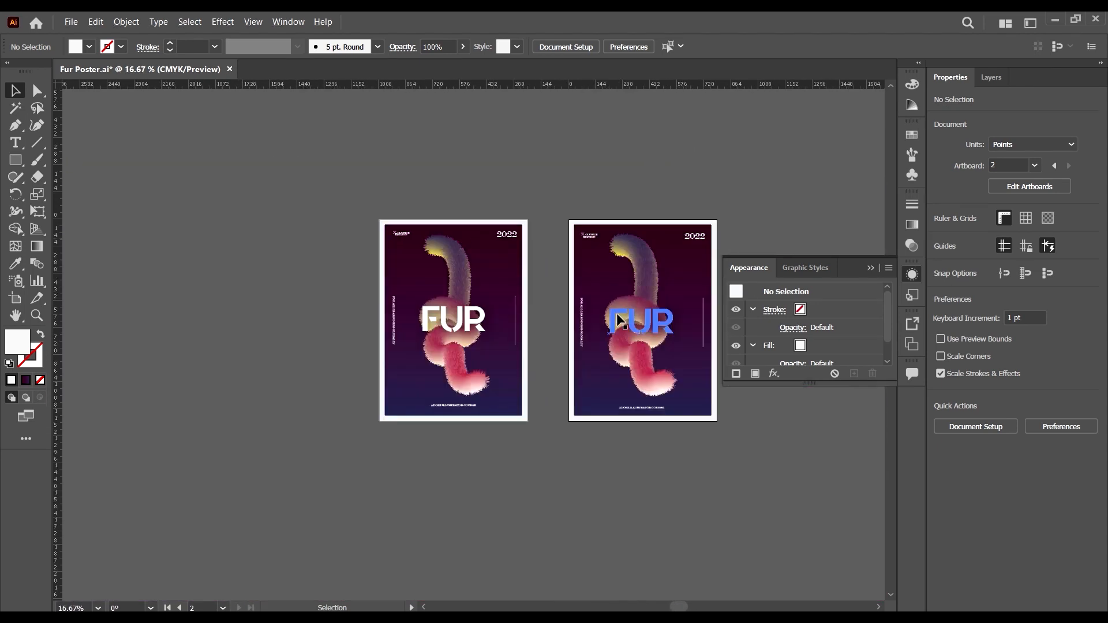
{"action": "scroll", "coordinate": [501, 268], "scroll_direction": "right", "scroll_amount": 3}
{"action": "scroll", "coordinate": [544, 235], "scroll_direction": "up", "scroll_amount": 3}
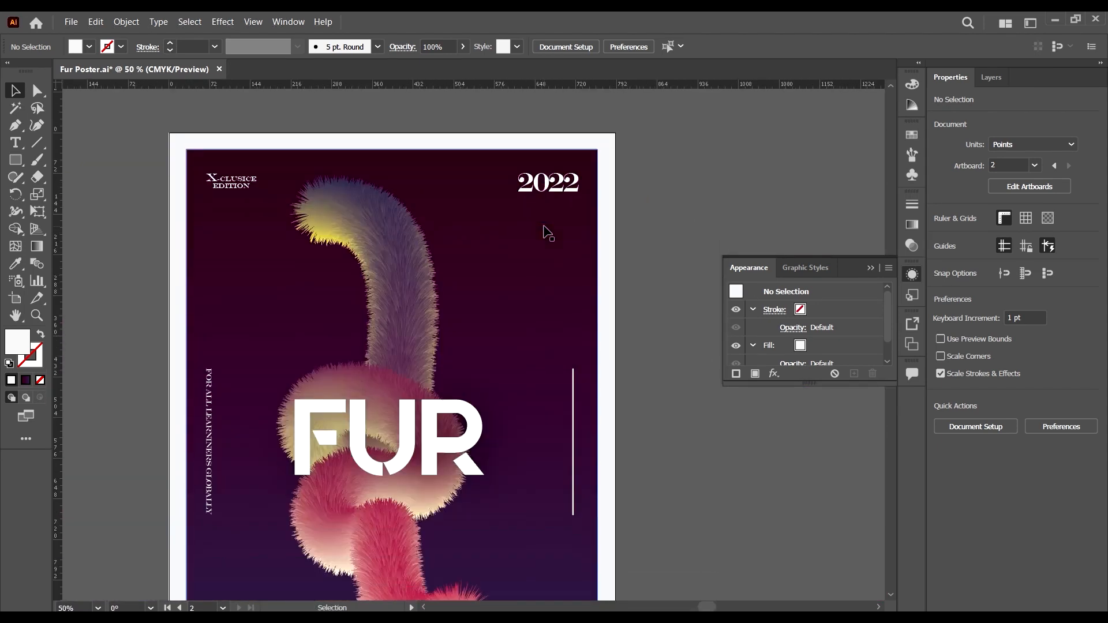
{"action": "scroll", "coordinate": [546, 231], "scroll_direction": "down", "scroll_amount": 1}
{"action": "scroll", "coordinate": [555, 243], "scroll_direction": "up", "scroll_amount": 2}
{"action": "scroll", "coordinate": [566, 305], "scroll_direction": "left", "scroll_amount": 2}
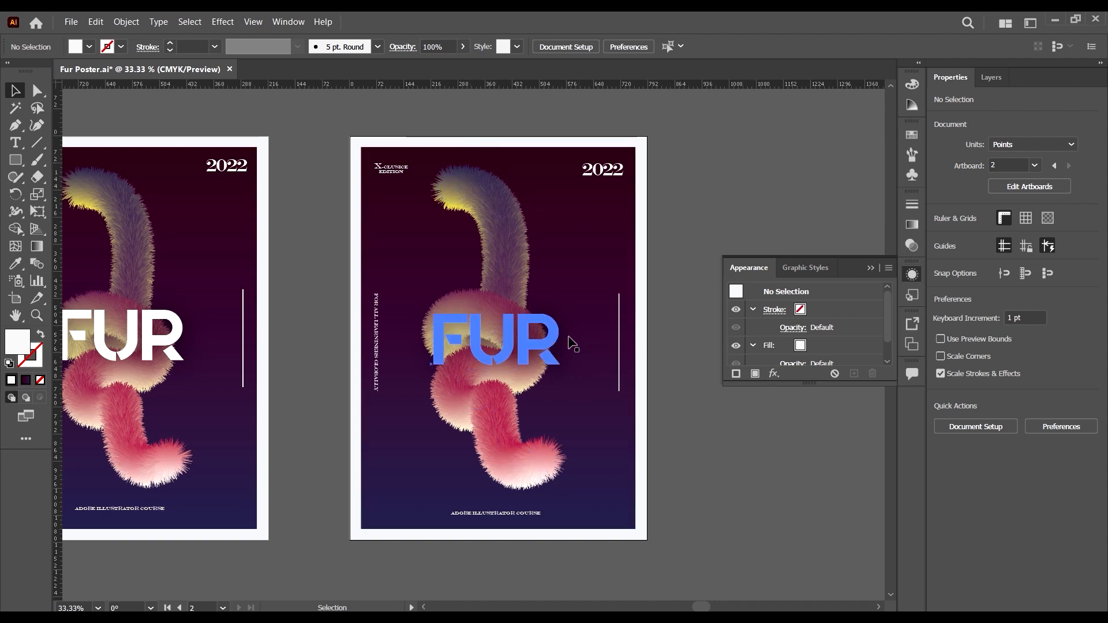
{"action": "scroll", "coordinate": [715, 290], "scroll_direction": "down", "scroll_amount": 2}
{"action": "scroll", "coordinate": [684, 192], "scroll_direction": "up", "scroll_amount": 3}
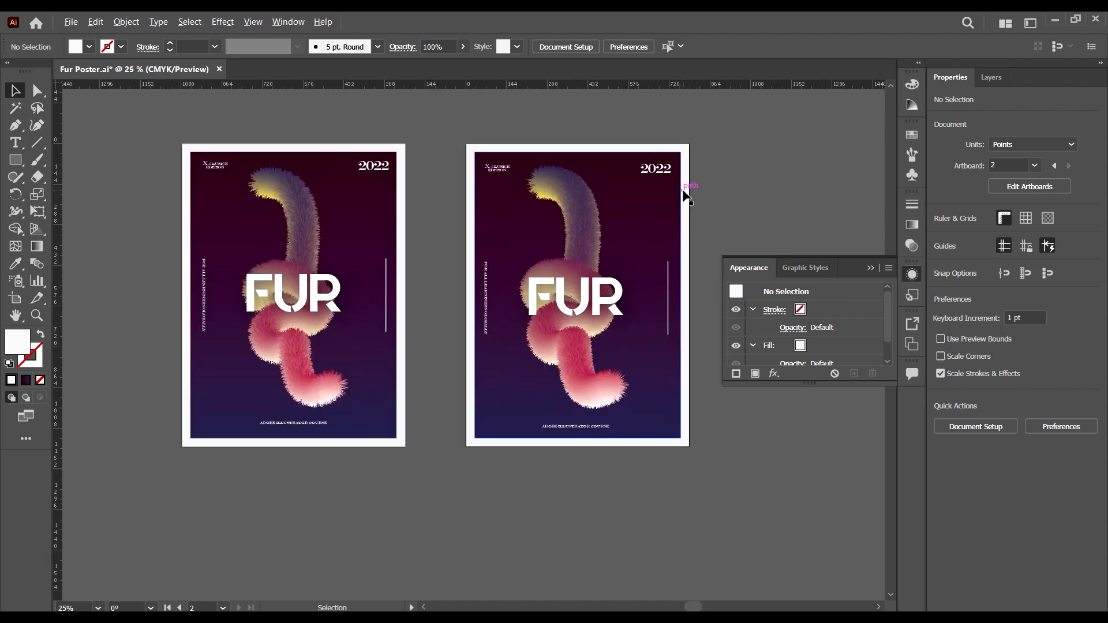
{"action": "left_click", "coordinate": [482, 228]}
{"action": "scroll", "coordinate": [502, 226], "scroll_direction": "down", "scroll_amount": 1}
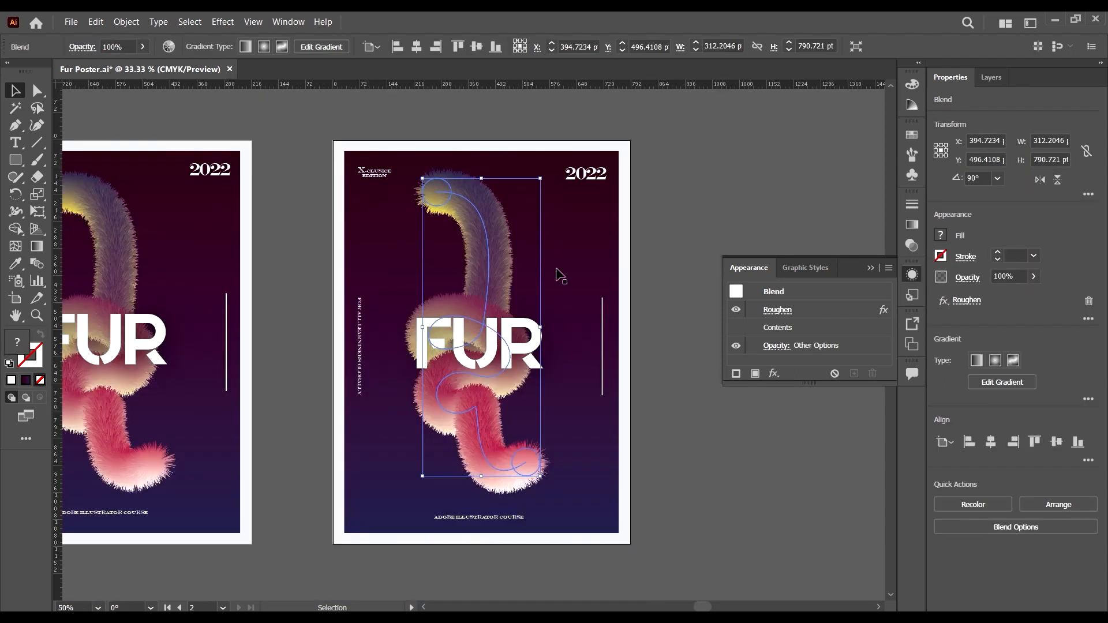
{"action": "scroll", "coordinate": [569, 341], "scroll_direction": "right", "scroll_amount": 2}
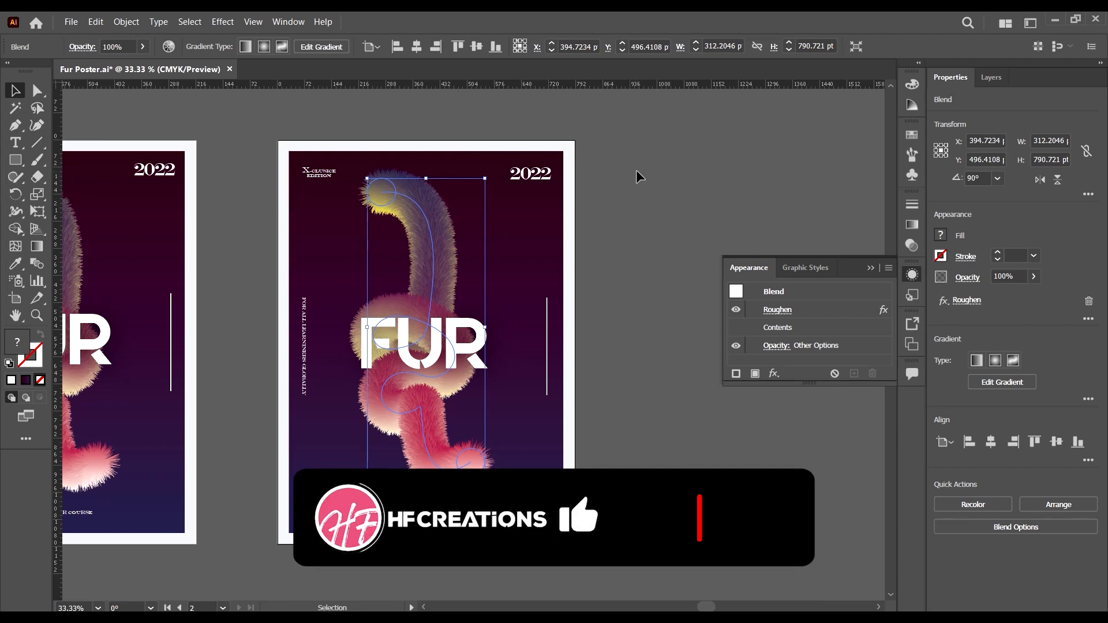
{"action": "left_click", "coordinate": [639, 215]}
Step: Draw a white circle about 78 pt wide beside the second artboard and duplicate it a short distance to the right
{"action": "scroll", "coordinate": [314, 225], "scroll_direction": "right", "scroll_amount": 2}
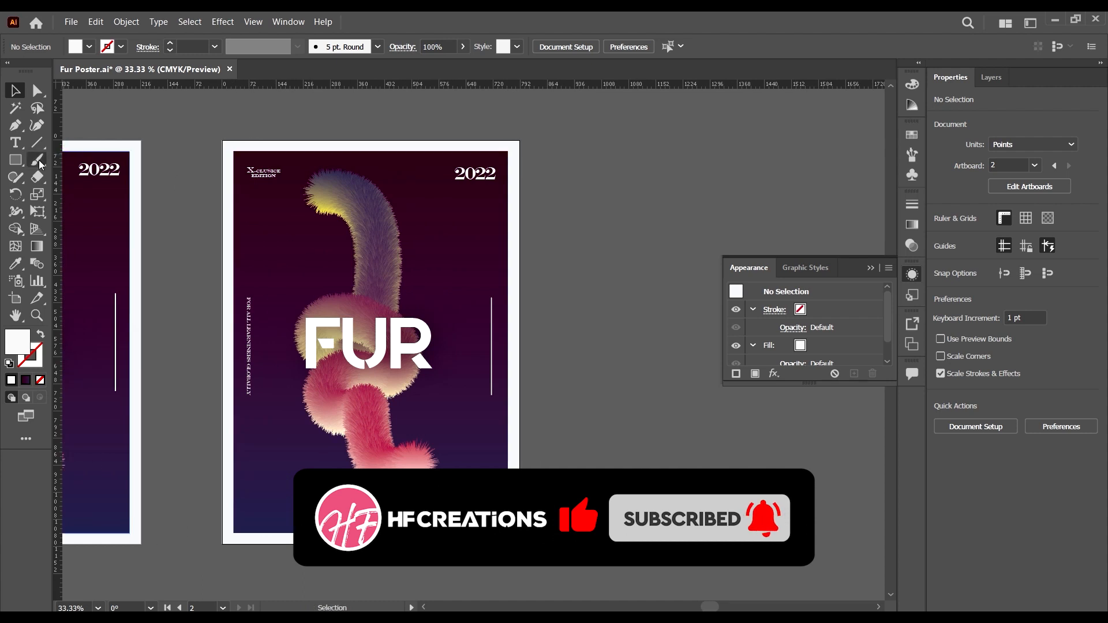
{"action": "left_click", "coordinate": [17, 161]}
{"action": "left_click", "coordinate": [60, 193]}
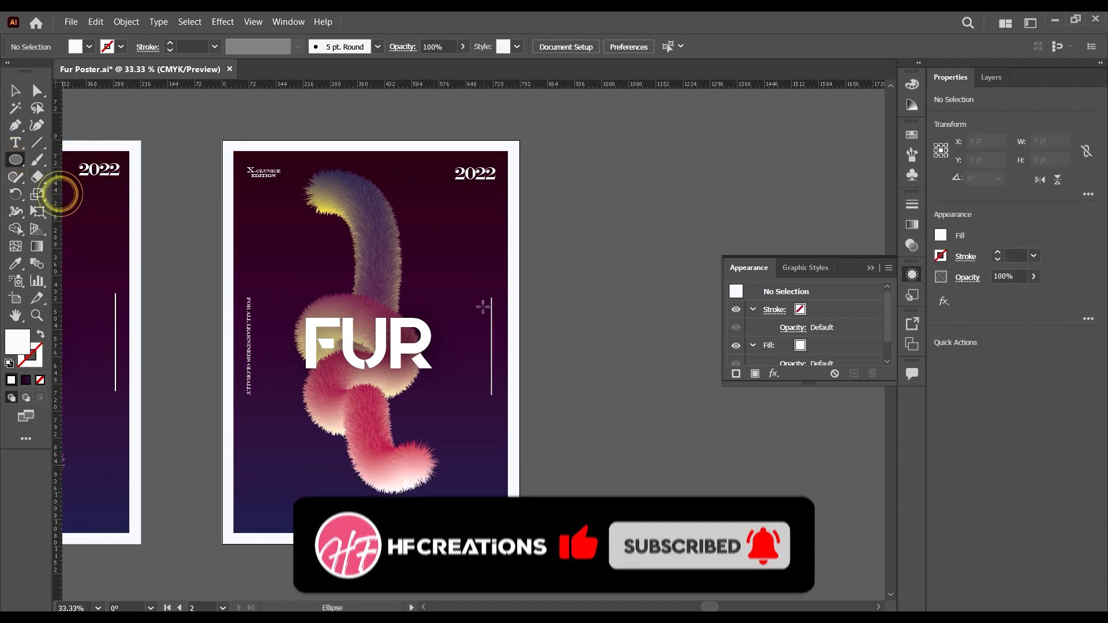
{"action": "scroll", "coordinate": [485, 249], "scroll_direction": "right", "scroll_amount": 2}
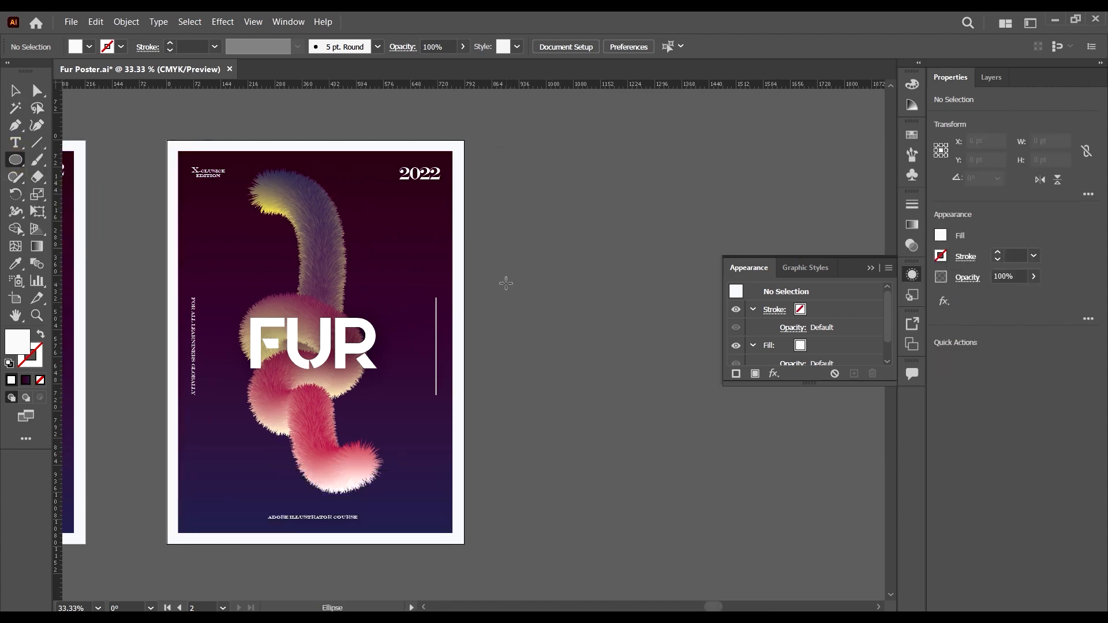
{"action": "left_click_drag", "start_coordinate": [506, 283], "coordinate": [537, 313]}
{"action": "key", "text": "v"}
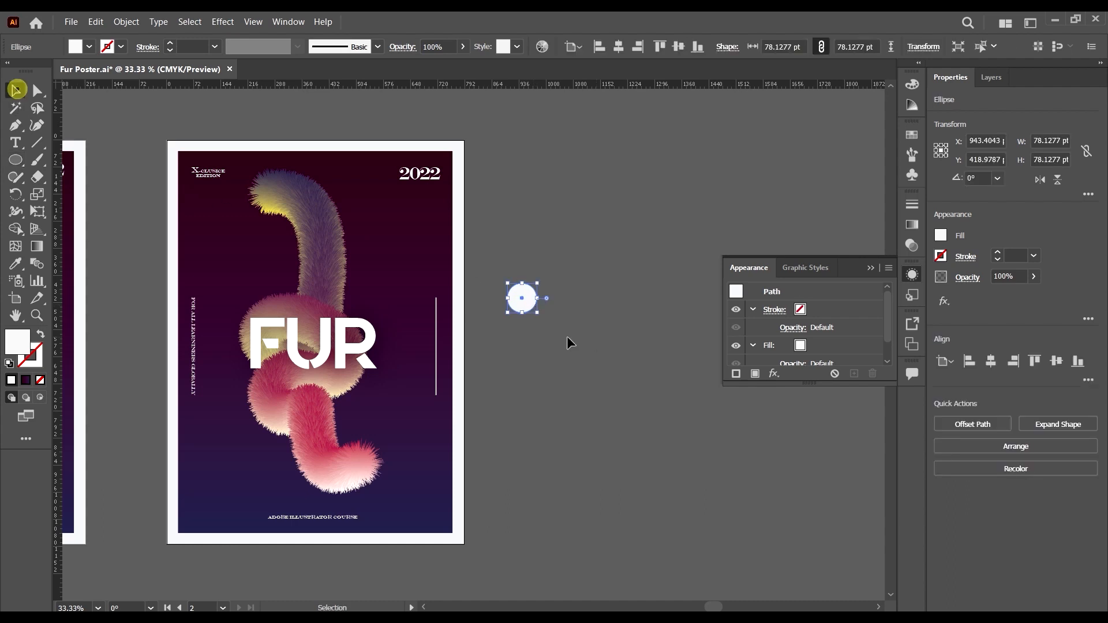
{"action": "left_click", "coordinate": [623, 279]}
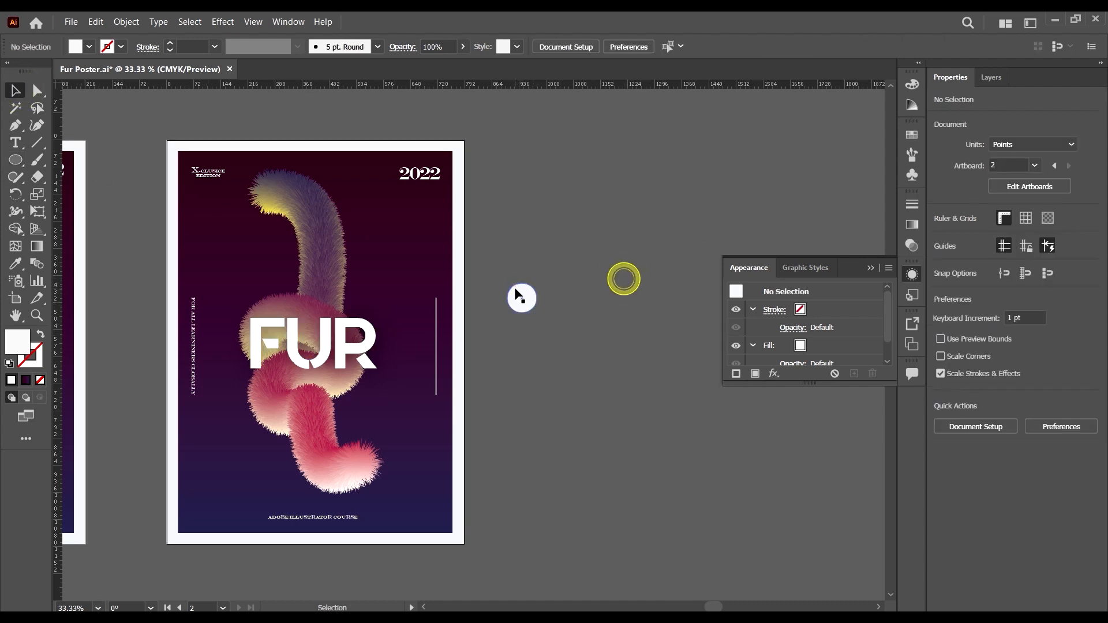
{"action": "left_click_drag", "start_coordinate": [517, 296], "coordinate": [638, 298]}
Step: Fill both circles with the dark maroon-to-navy linear gradient
{"action": "left_click", "coordinate": [913, 247]}
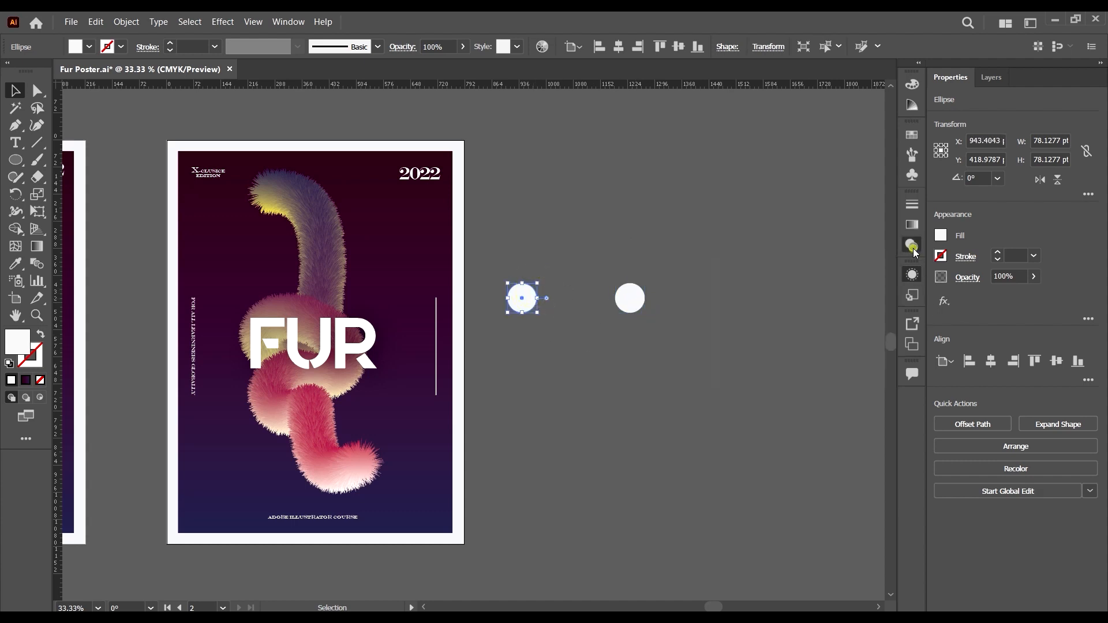
{"action": "left_click", "coordinate": [913, 222]}
{"action": "left_click", "coordinate": [825, 305]}
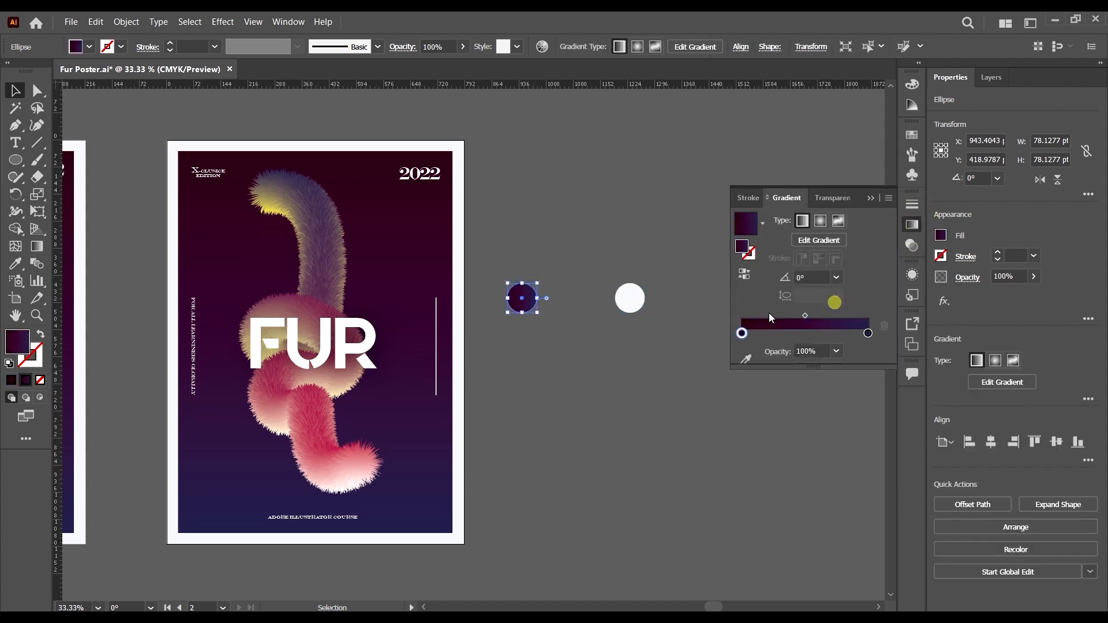
{"action": "scroll", "coordinate": [598, 320], "scroll_direction": "right", "scroll_amount": 2}
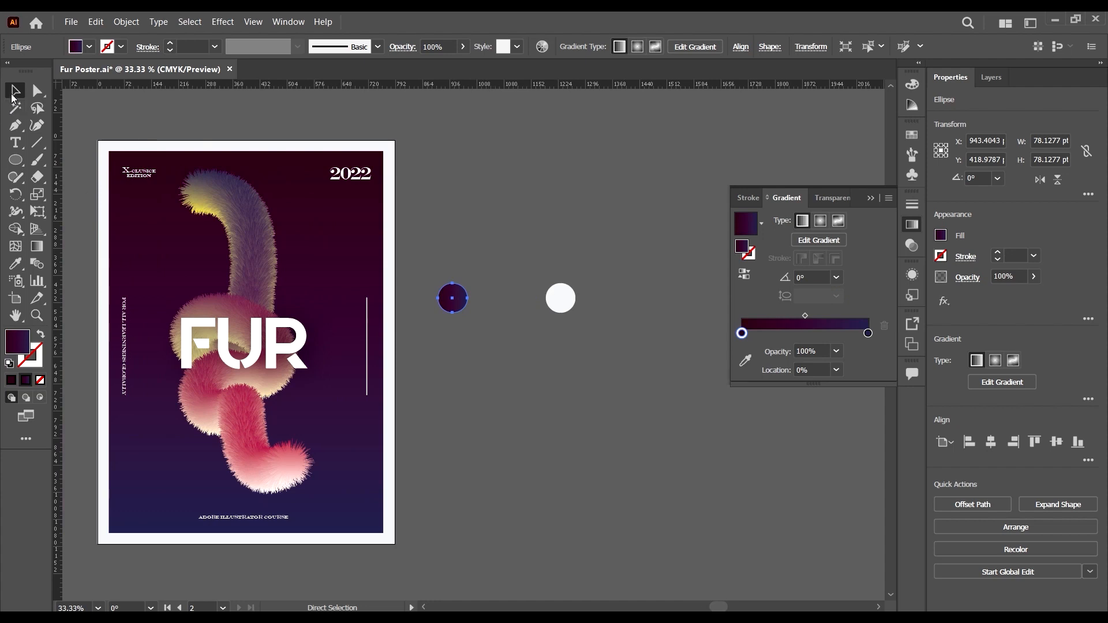
{"action": "left_click", "coordinate": [13, 92]}
{"action": "left_click", "coordinate": [562, 306]}
{"action": "left_click", "coordinate": [841, 317]}
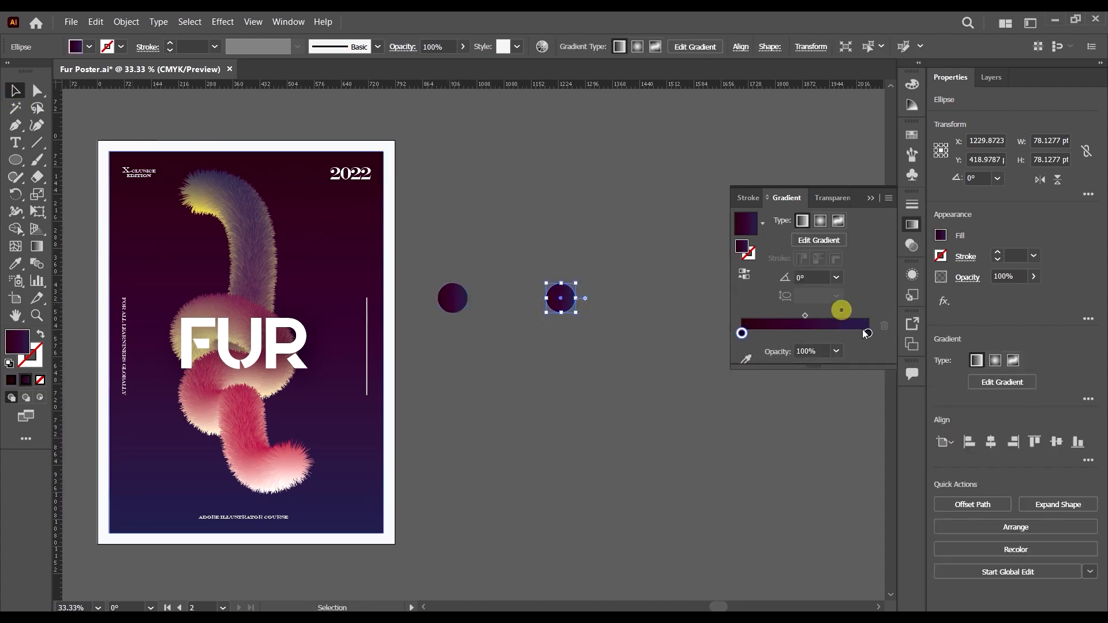
Step: Recolour the right circle's gradient with a magenta start stop and a blue end stop, then deselect the circle
{"action": "double_click", "coordinate": [868, 333]}
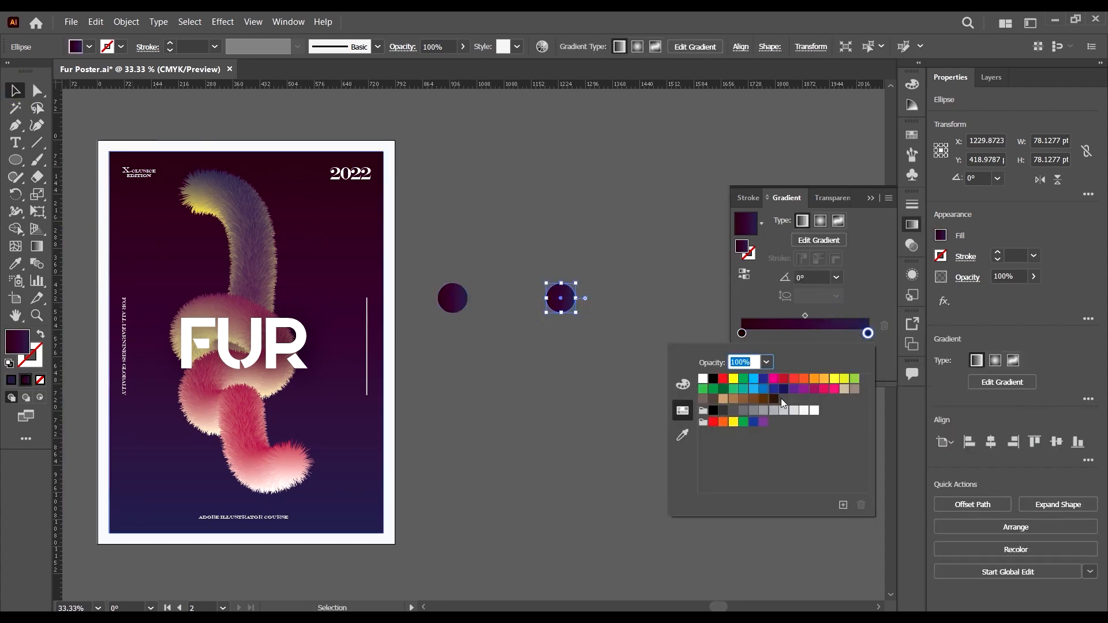
{"action": "left_click", "coordinate": [764, 391]}
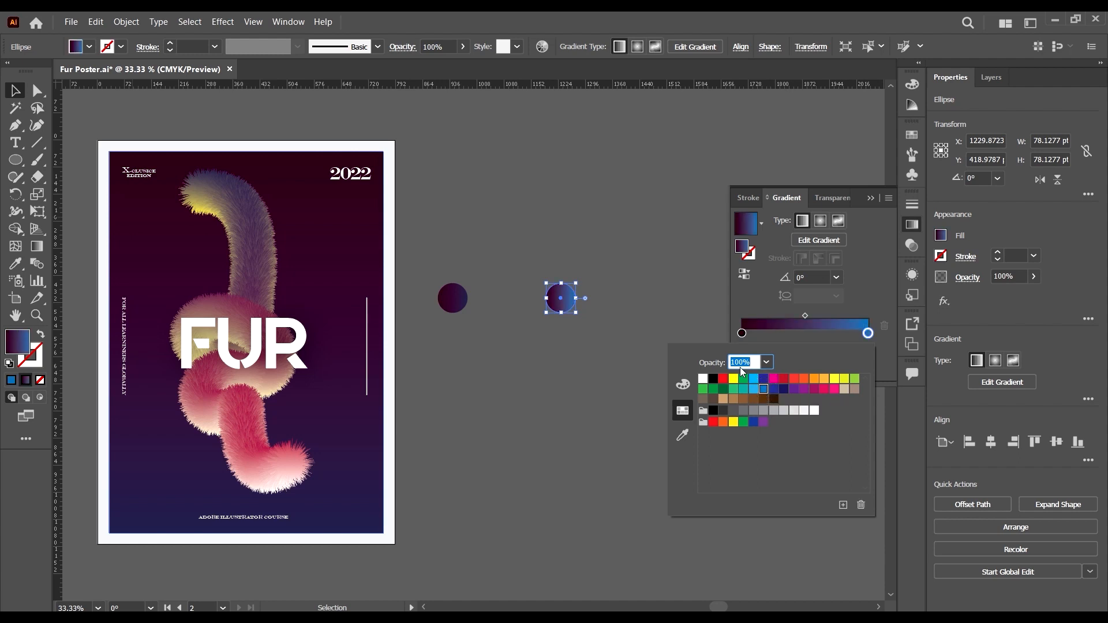
{"action": "left_click", "coordinate": [742, 333]}
{"action": "double_click", "coordinate": [742, 333]}
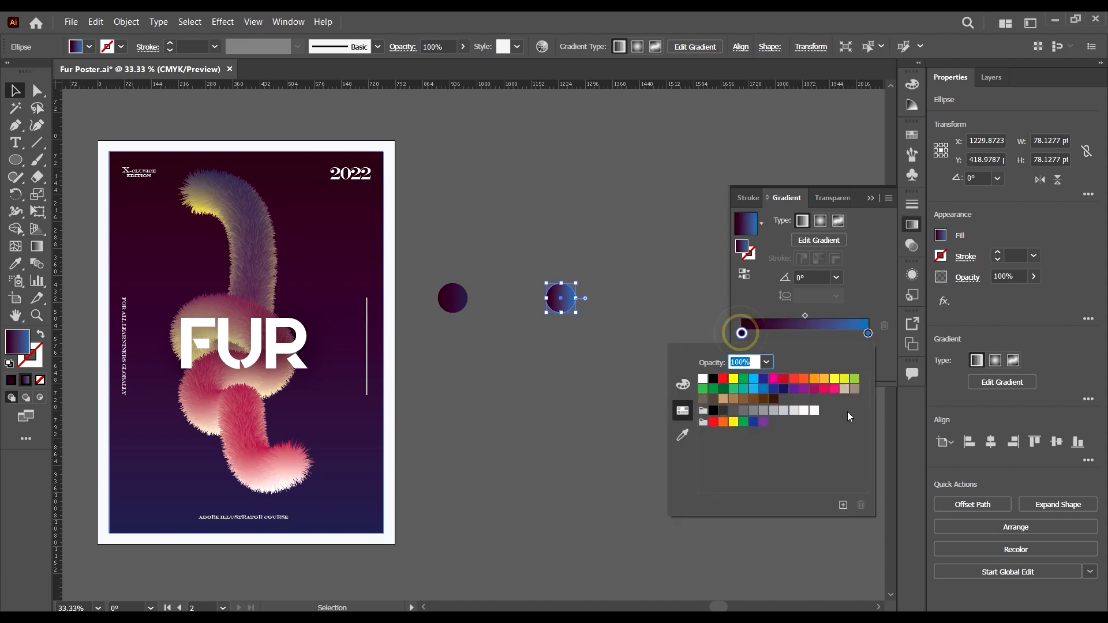
{"action": "left_click", "coordinate": [815, 390]}
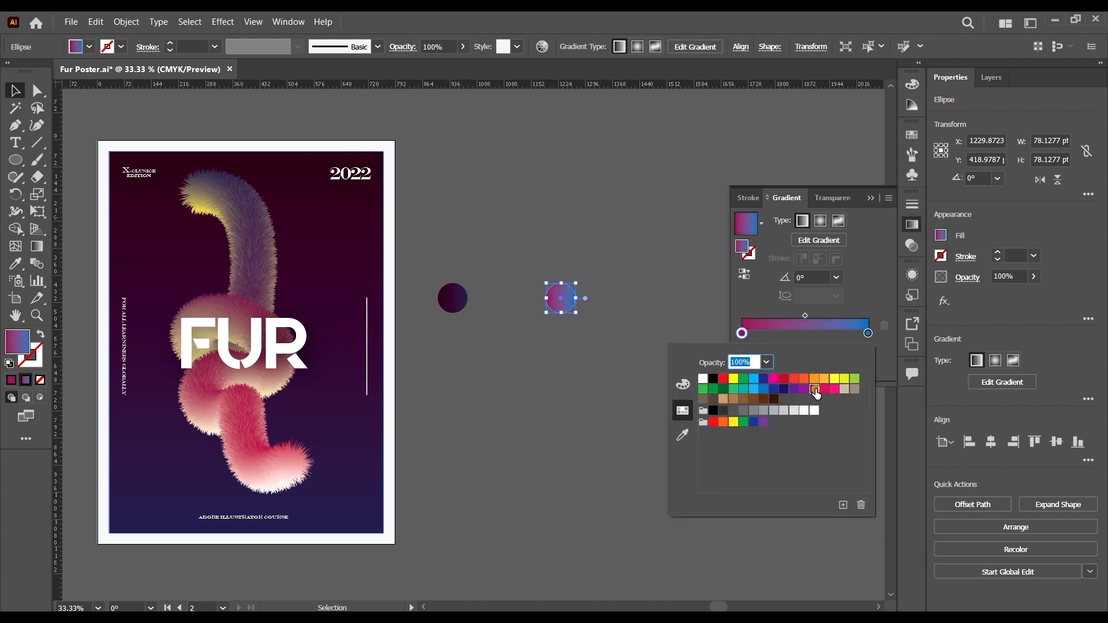
{"action": "left_click", "coordinate": [620, 367]}
Step: Add a smaller copy of the dark circle below right of it and a larger copy of the magenta-blue circle above its original
{"action": "scroll", "coordinate": [535, 324], "scroll_direction": "down", "scroll_amount": 5}
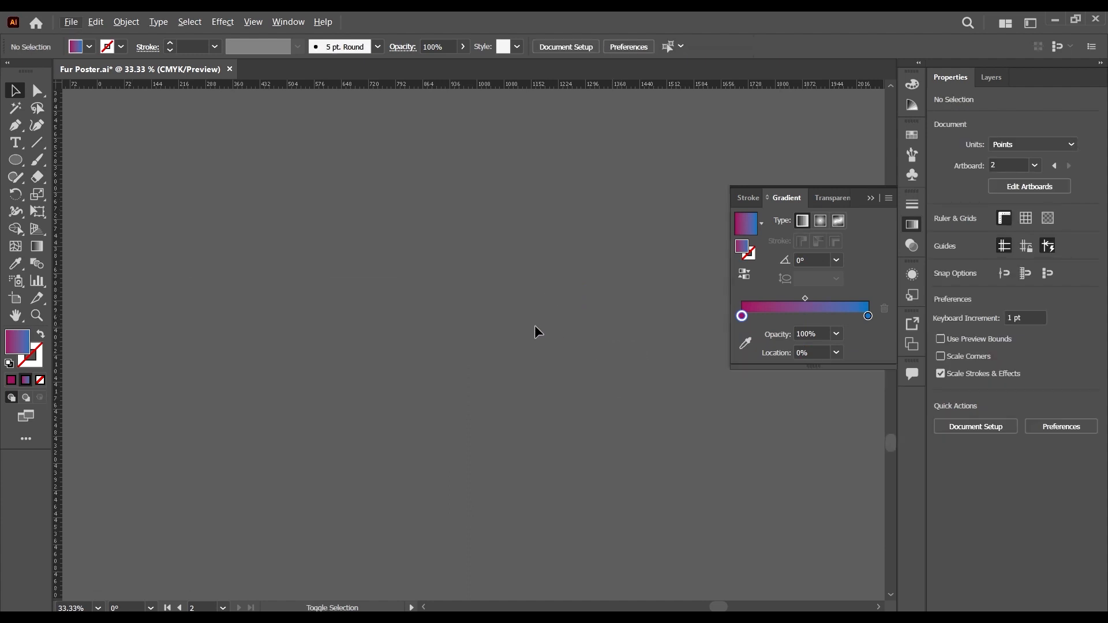
{"action": "scroll", "coordinate": [535, 300], "scroll_direction": "up", "scroll_amount": 5}
{"action": "scroll", "coordinate": [494, 217], "scroll_direction": "up", "scroll_amount": 2}
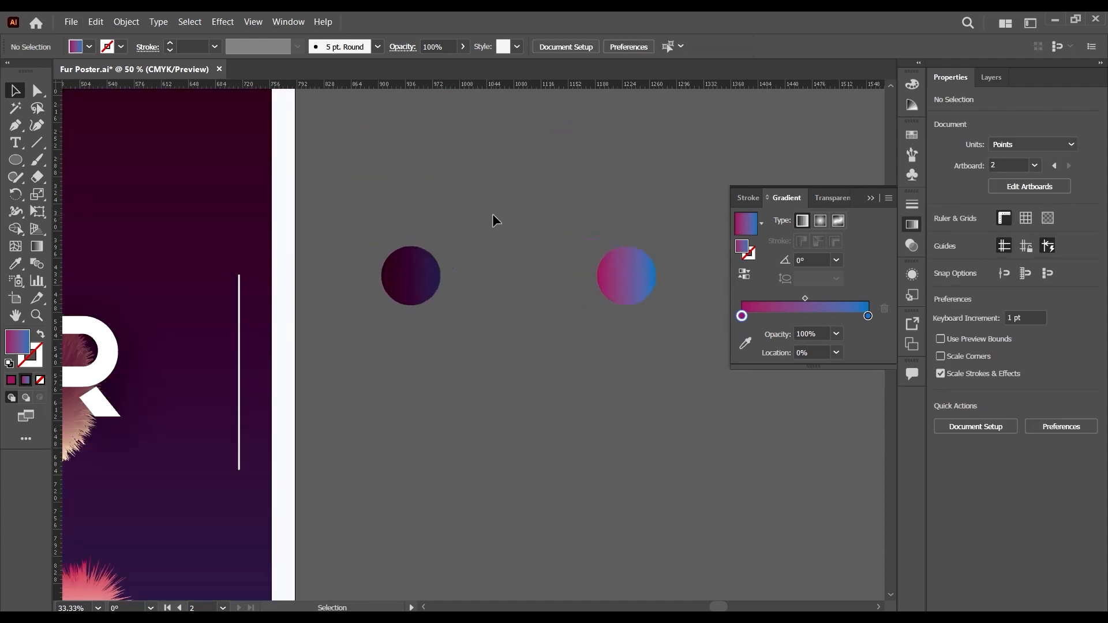
{"action": "left_click", "coordinate": [419, 284]}
{"action": "left_click_drag", "start_coordinate": [420, 284], "coordinate": [459, 342]}
{"action": "left_click_drag", "start_coordinate": [623, 268], "coordinate": [564, 167]}
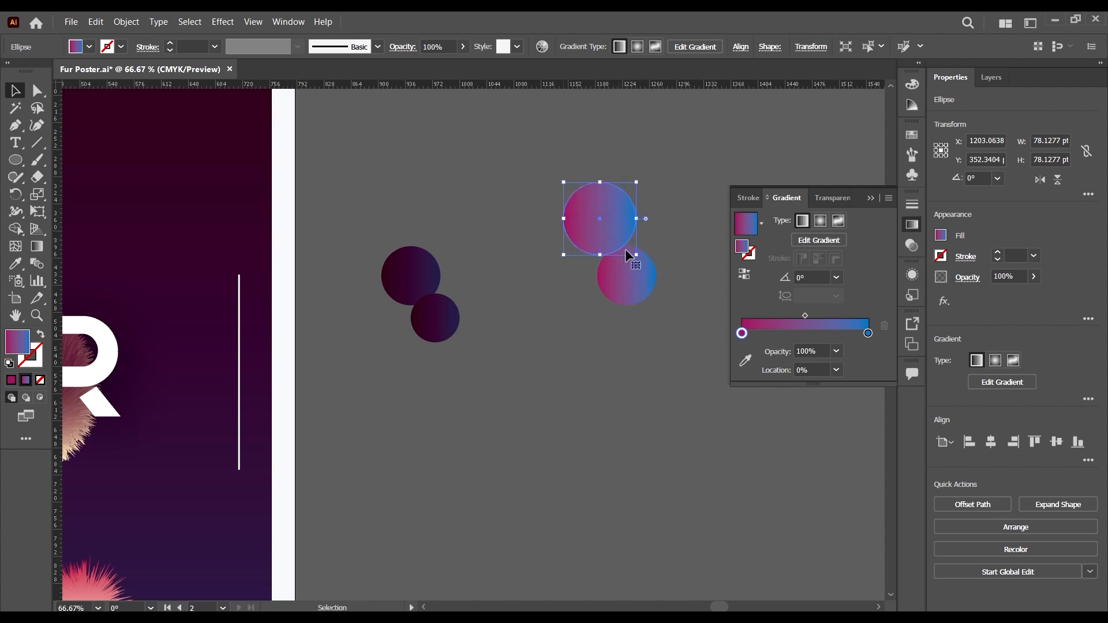
{"action": "left_click", "coordinate": [658, 323]}
Step: Duplicate the smaller dark circle at about 43 pt wide and place it against the right side of the lower magenta-blue circle
{"action": "left_click", "coordinate": [452, 317]}
{"action": "left_click_drag", "start_coordinate": [452, 317], "coordinate": [677, 258]}
{"action": "left_click", "coordinate": [682, 210]}
{"action": "scroll", "coordinate": [606, 299], "scroll_direction": "right", "scroll_amount": 3}
{"action": "scroll", "coordinate": [590, 309], "scroll_direction": "down", "scroll_amount": 1}
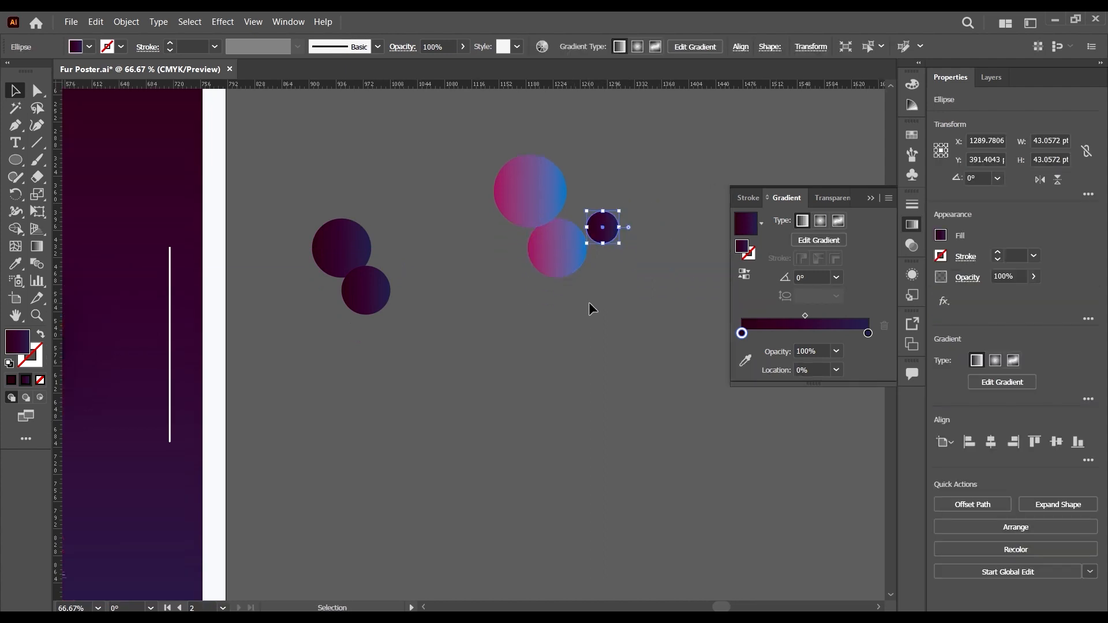
{"action": "scroll", "coordinate": [554, 310], "scroll_direction": "up", "scroll_amount": 4}
{"action": "left_click_drag", "start_coordinate": [607, 346], "coordinate": [607, 352]}
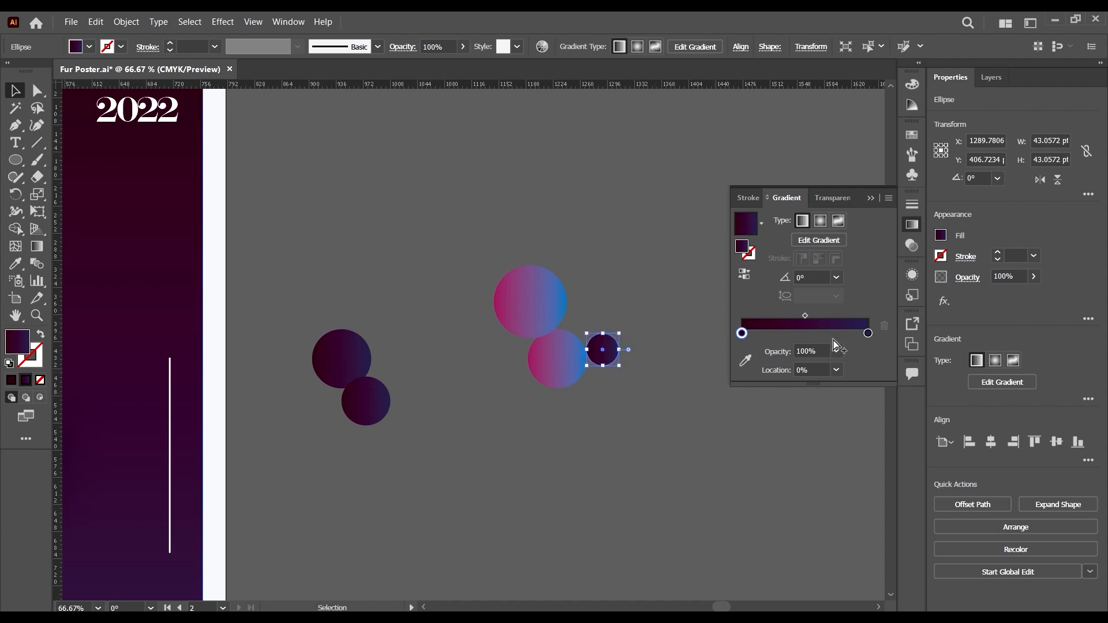
Step: Set the end colour stop of the 43 pt circle's gradient to yellow
{"action": "double_click", "coordinate": [869, 333]}
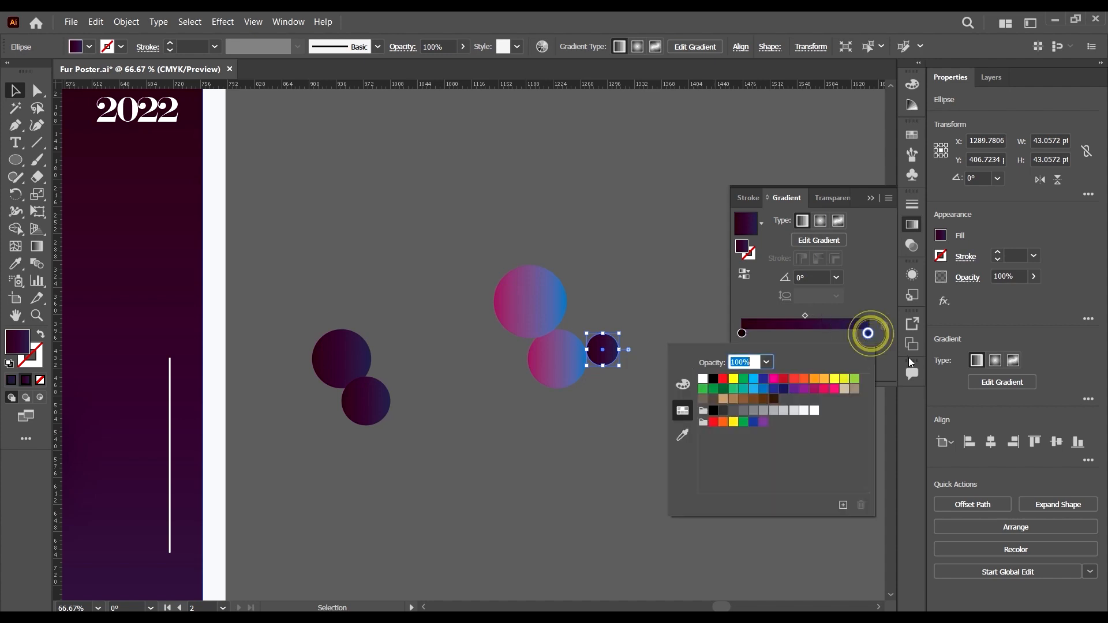
{"action": "left_click", "coordinate": [815, 378]}
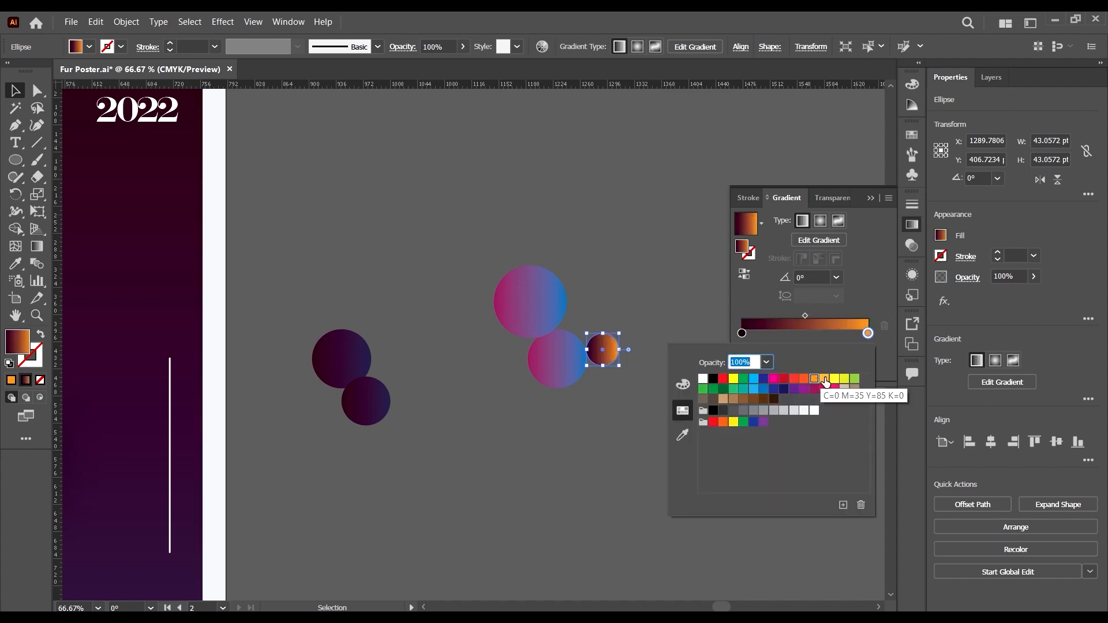
{"action": "left_click", "coordinate": [836, 381]}
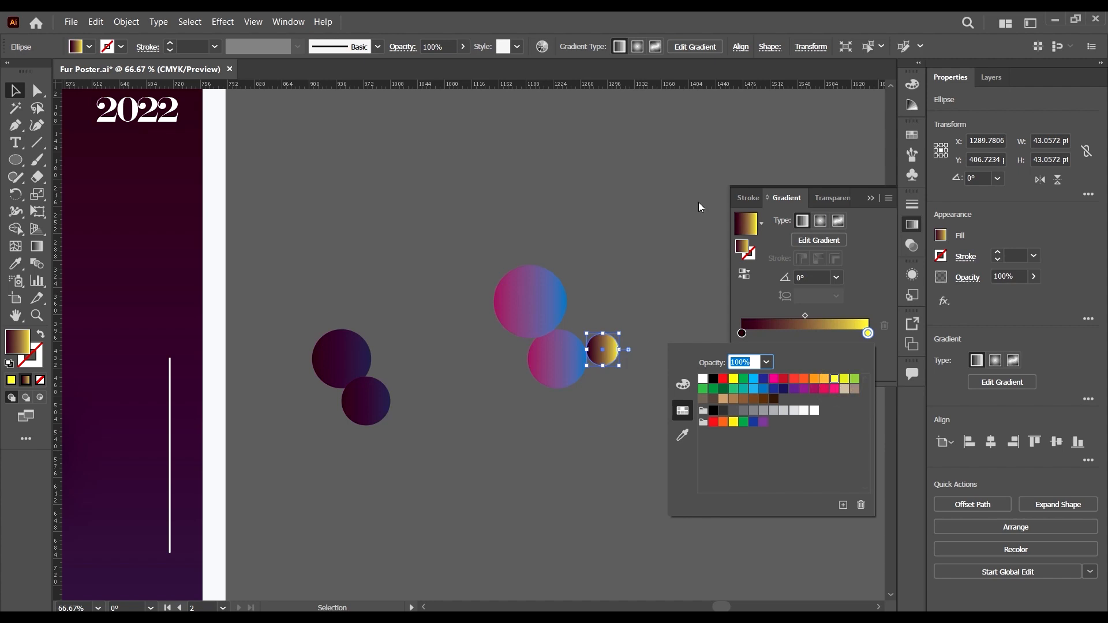
Step: Place a small copy of the upper magenta-blue circle, scaled to about 22 pt wide, just below the two dark circles
{"action": "left_click", "coordinate": [658, 250]}
{"action": "left_click", "coordinate": [693, 410]}
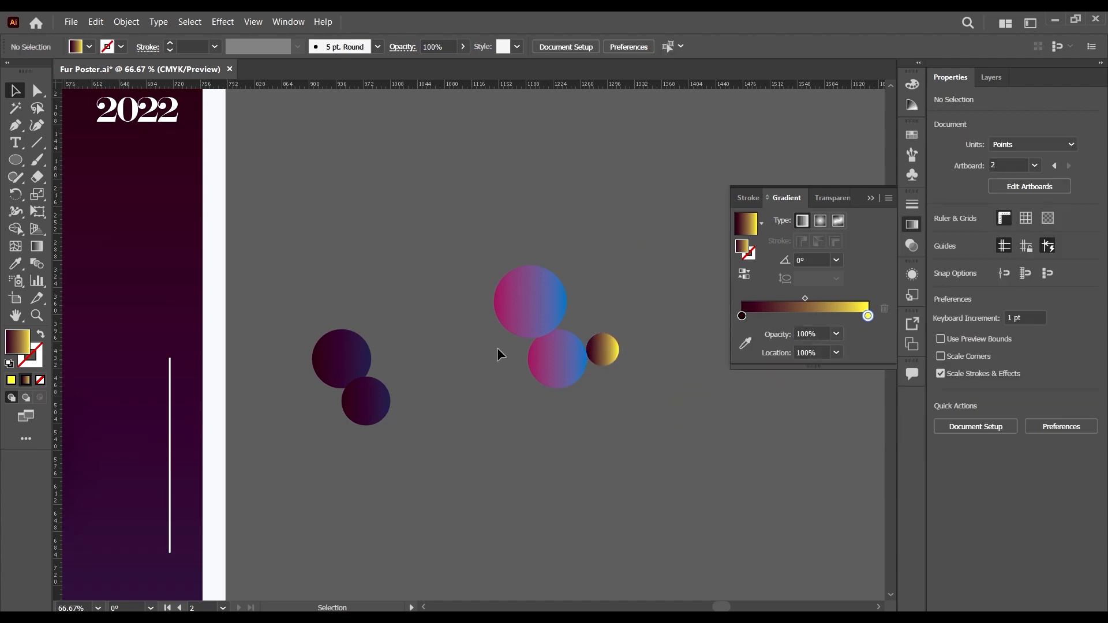
{"action": "scroll", "coordinate": [507, 358], "scroll_direction": "up", "scroll_amount": 2}
{"action": "left_click", "coordinate": [517, 365]}
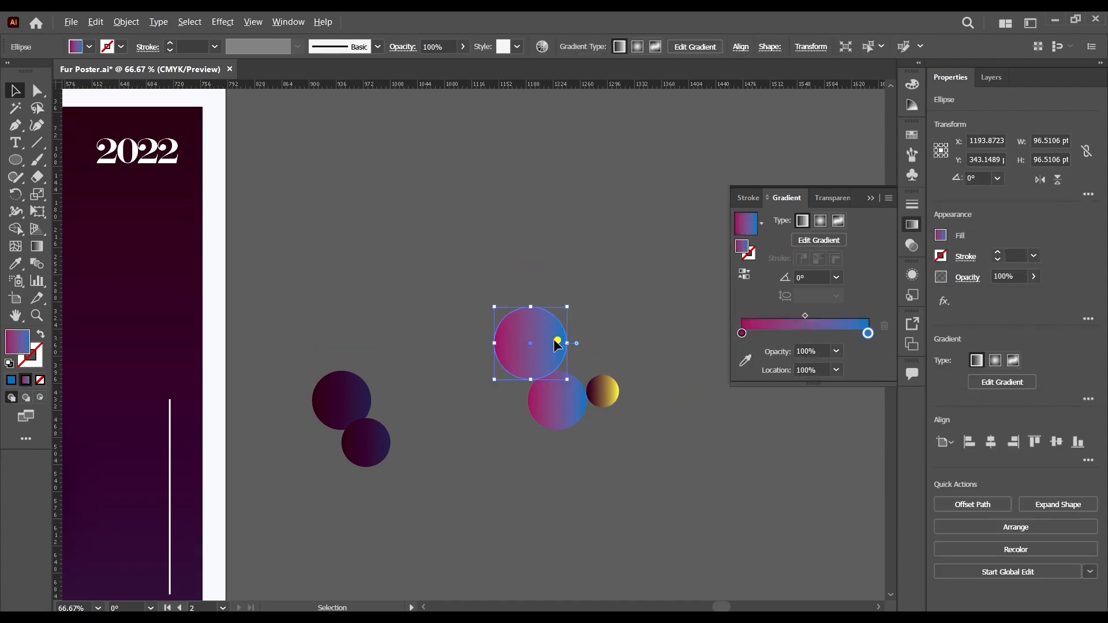
{"action": "left_click_drag", "start_coordinate": [556, 345], "coordinate": [332, 460]}
{"action": "mouse_move", "coordinate": [341, 500]}
{"action": "left_mouse_down"}
{"action": "mouse_move", "coordinate": [317, 458]}
{"action": "mouse_move", "coordinate": [286, 442]}
{"action": "mouse_move", "coordinate": [342, 475]}
{"action": "mouse_move", "coordinate": [339, 488]}
{"action": "left_mouse_up"}
{"action": "left_click", "coordinate": [321, 463]}
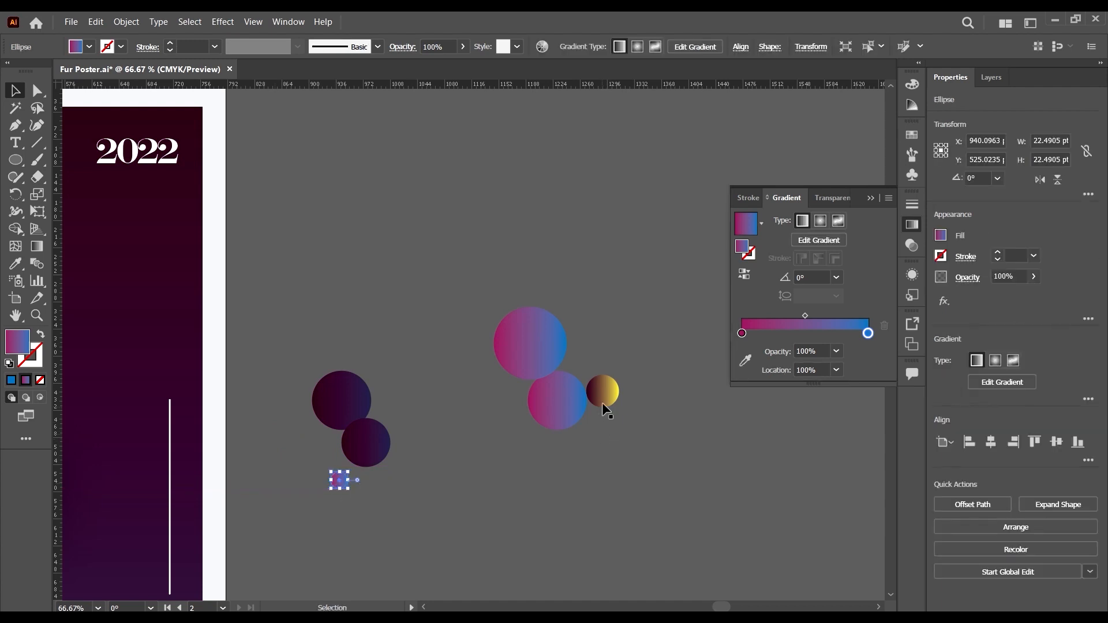
Step: Duplicate the dark-to-yellow circle, enlarge the copy to about 70 pt wide and place it above the larger magenta-blue circle
{"action": "left_click_drag", "start_coordinate": [609, 384], "coordinate": [579, 325]}
{"action": "left_click_drag", "start_coordinate": [606, 350], "coordinate": [611, 352]}
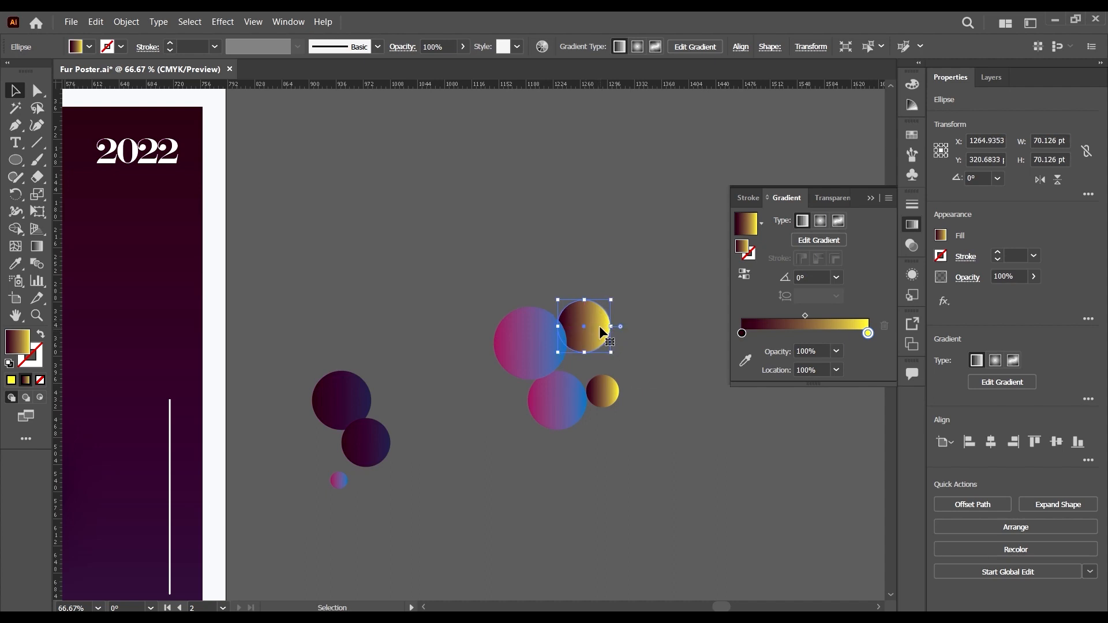
{"action": "left_click", "coordinate": [611, 300], "text": "shift"}
{"action": "left_click_drag", "start_coordinate": [596, 329], "coordinate": [570, 289]}
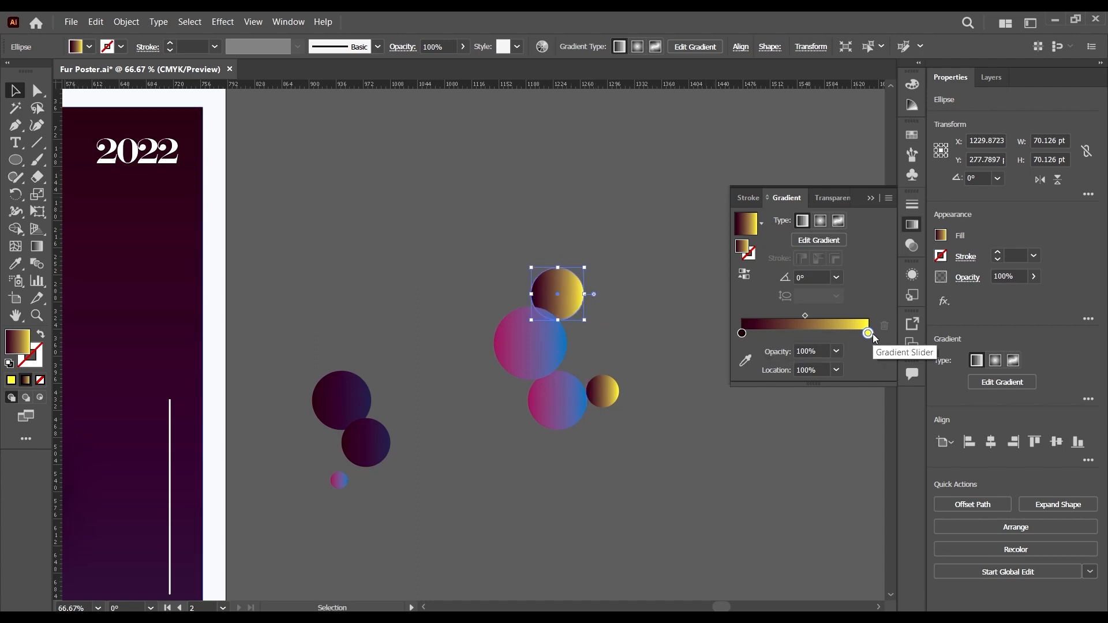
Step: Recolour the 70 pt circle's gradient with a red start stop and a magenta end stop, and deselect the circle
{"action": "double_click", "coordinate": [867, 334]}
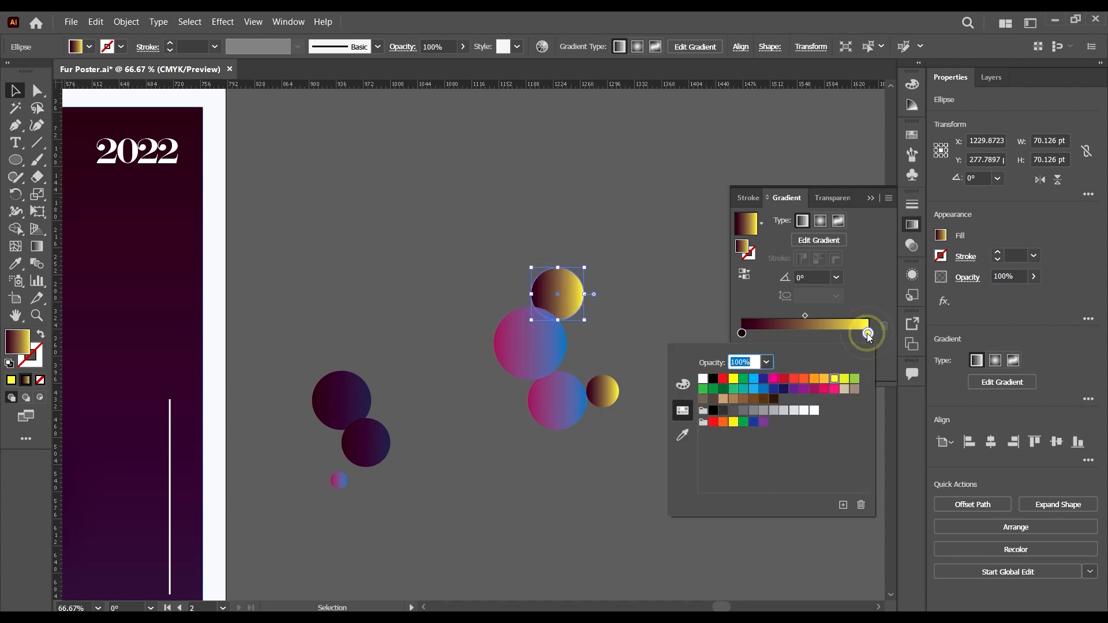
{"action": "left_click", "coordinate": [814, 390]}
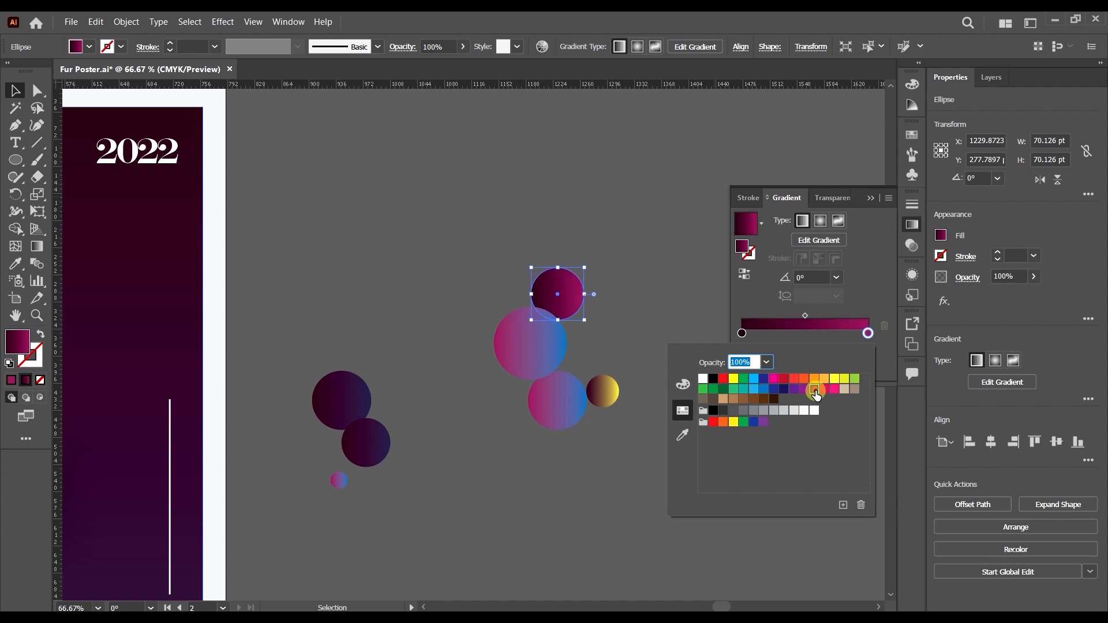
{"action": "double_click", "coordinate": [741, 334]}
{"action": "left_click", "coordinate": [754, 379]}
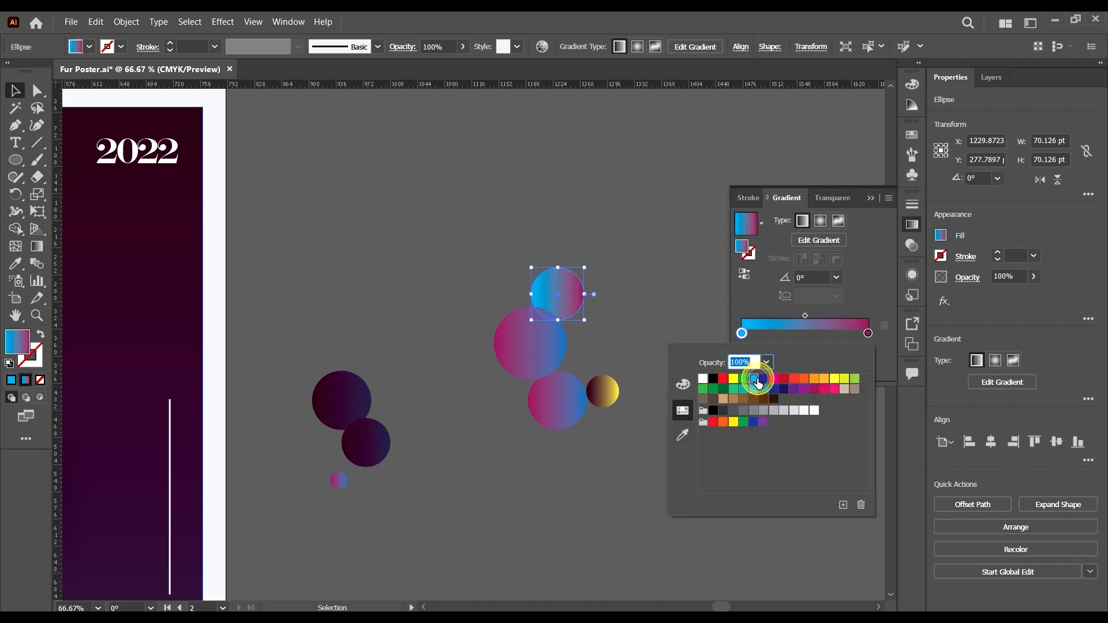
{"action": "left_click", "coordinate": [794, 379]}
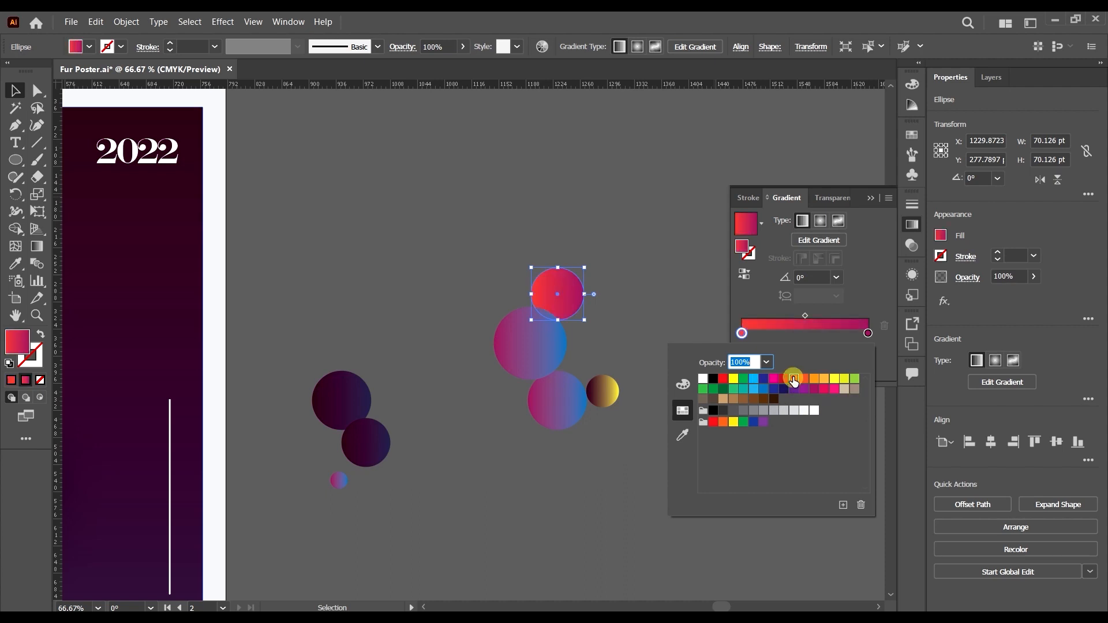
{"action": "left_click", "coordinate": [15, 93]}
{"action": "left_click", "coordinate": [390, 241]}
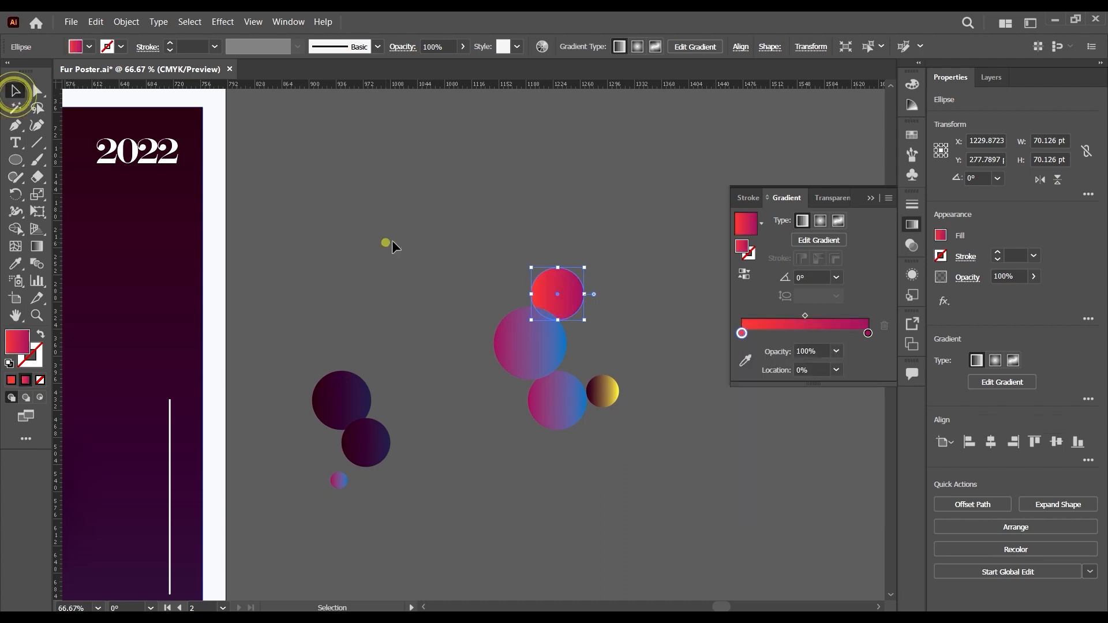
Step: Try to combine the two dark circles and the small circle below them directly into a compound path
{"action": "scroll", "coordinate": [550, 311], "scroll_direction": "down", "scroll_amount": 3}
{"action": "scroll", "coordinate": [556, 382], "scroll_direction": "up", "scroll_amount": 2}
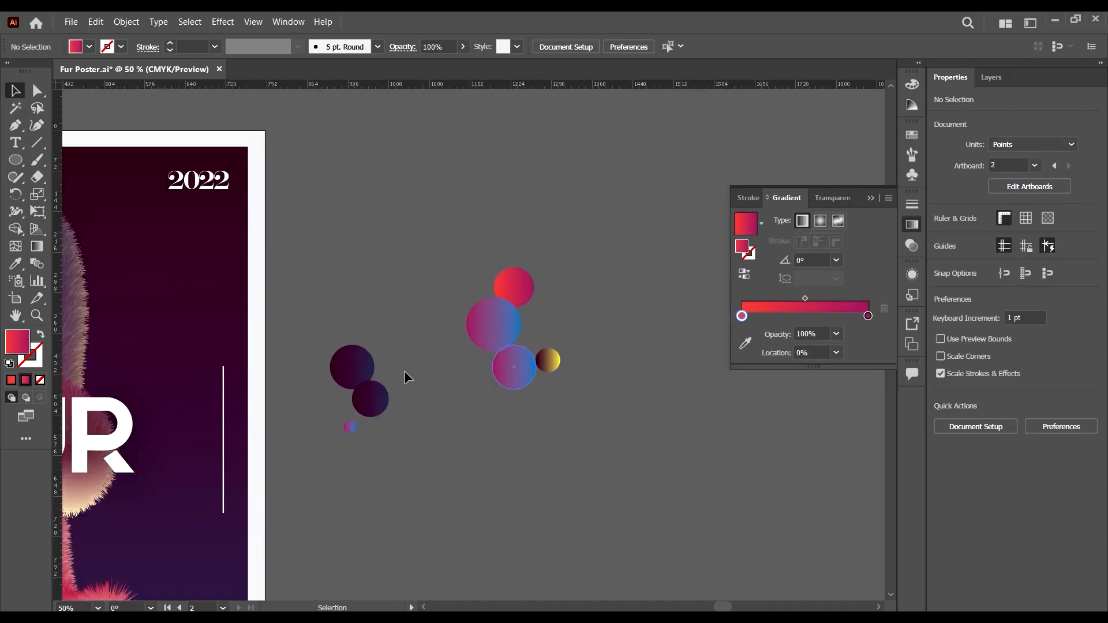
{"action": "scroll", "coordinate": [522, 313], "scroll_direction": "down", "scroll_amount": 2}
{"action": "scroll", "coordinate": [541, 338], "scroll_direction": "up", "scroll_amount": 1}
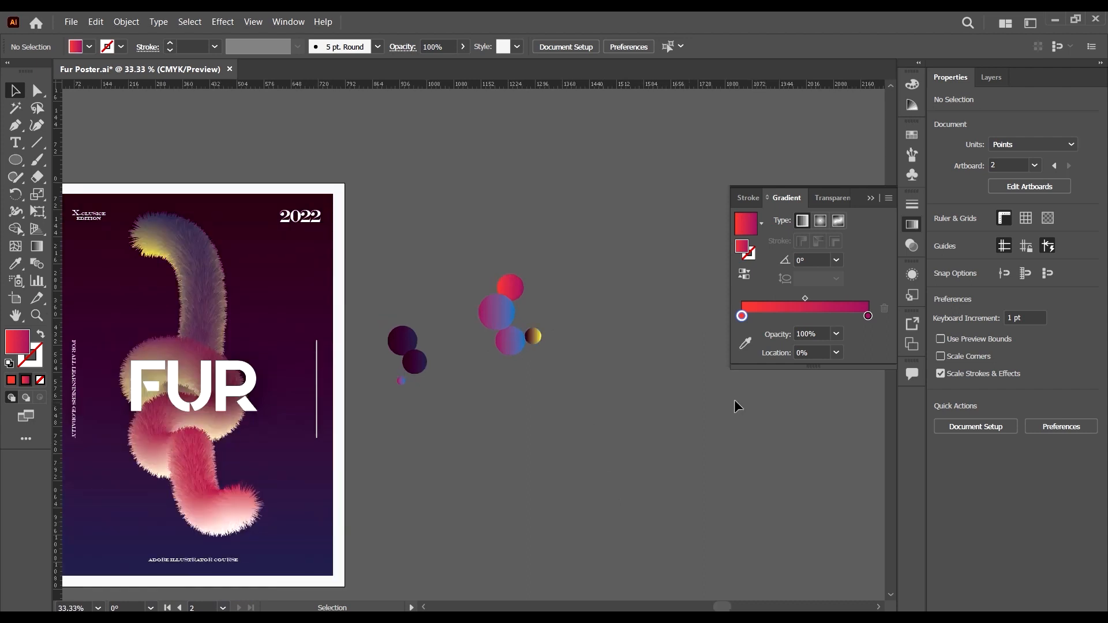
{"action": "left_click_drag", "start_coordinate": [321, 310], "coordinate": [369, 392]}
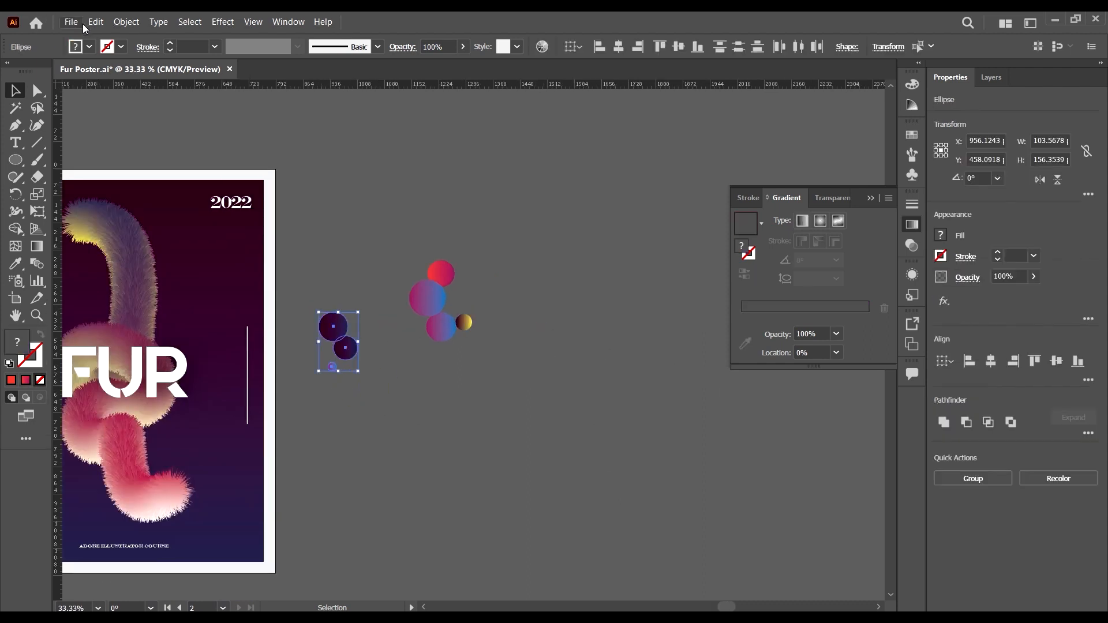
{"action": "left_click", "coordinate": [126, 21]}
{"action": "mouse_move", "coordinate": [230, 474]}
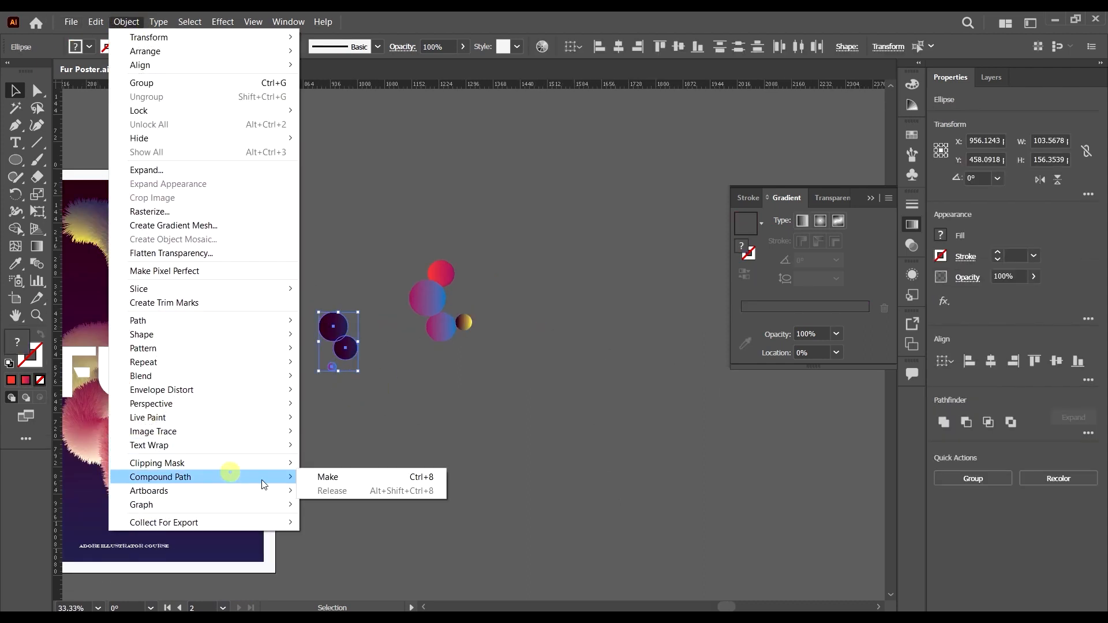
{"action": "left_click", "coordinate": [320, 481]}
{"action": "left_click", "coordinate": [410, 427]}
{"action": "scroll", "coordinate": [343, 332], "scroll_direction": "up", "scroll_amount": 4}
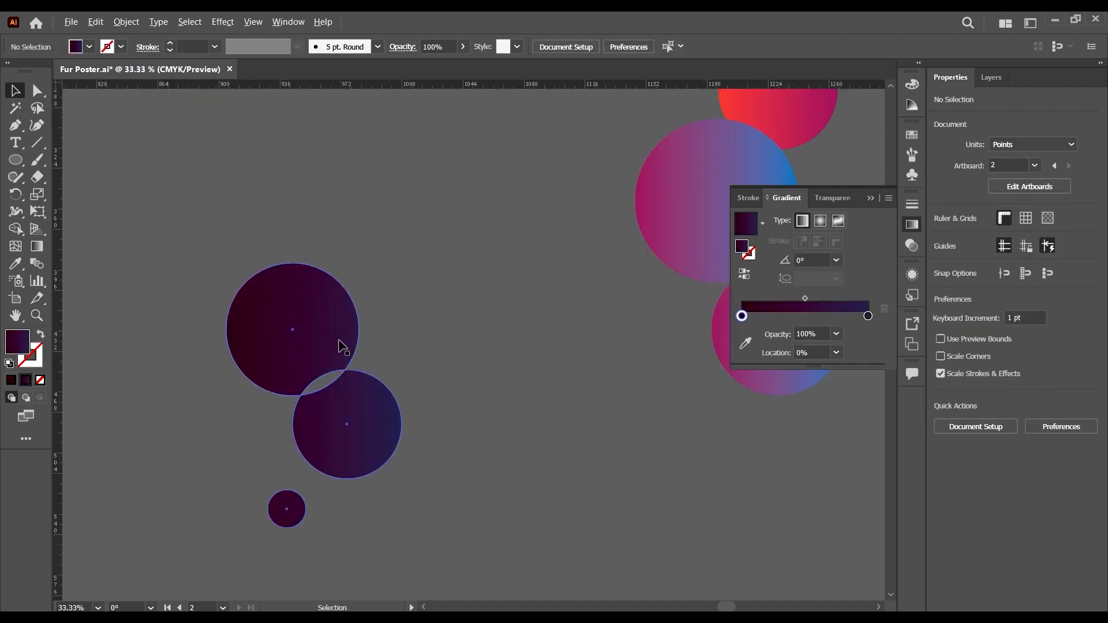
{"action": "left_click_drag", "start_coordinate": [408, 381], "coordinate": [271, 282]}
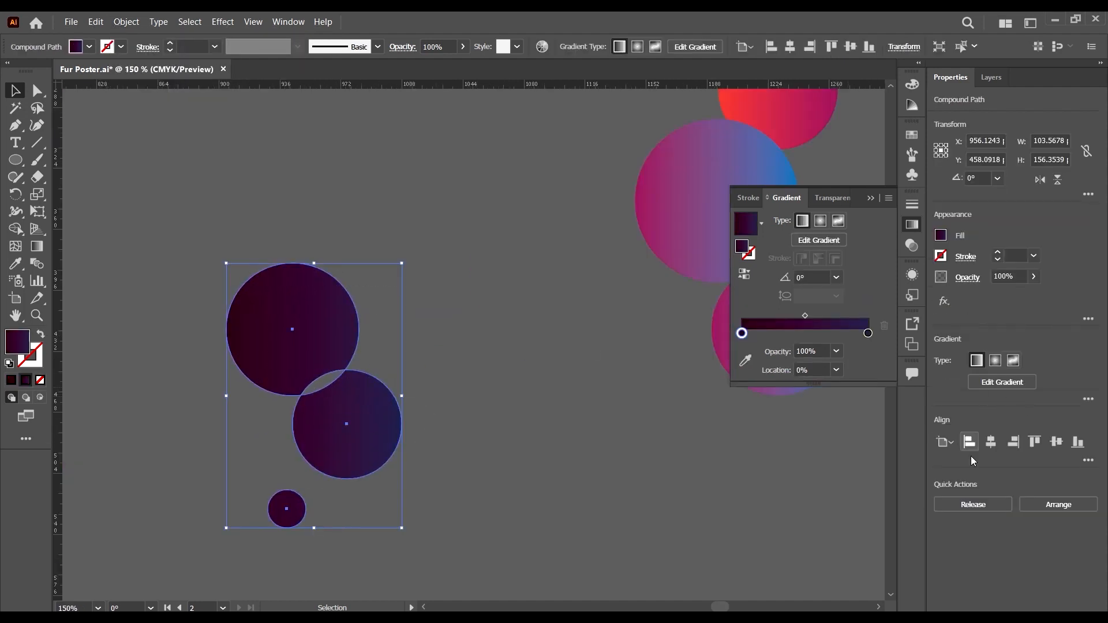
Step: Undo the compound path made from the three circles
{"action": "left_click", "coordinate": [655, 469]}
{"action": "key", "text": "ctrl+z"}
{"action": "left_click", "coordinate": [574, 410]}
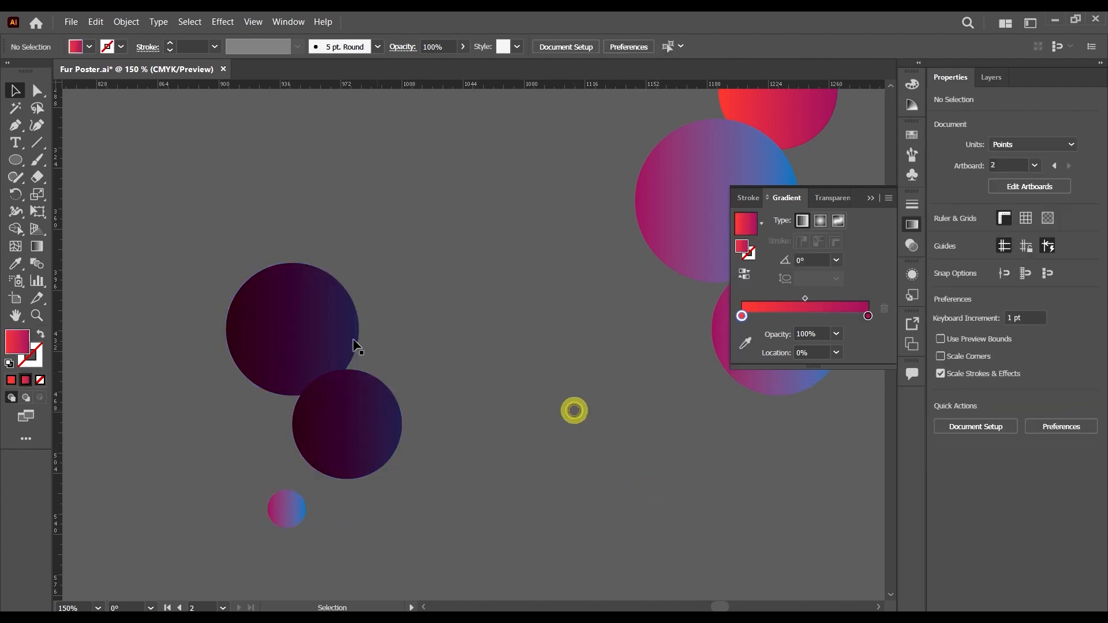
Step: Unite the two overlapping dark circles, and make a compound path from the merged shape and the small circle below it
{"action": "left_click_drag", "start_coordinate": [402, 322], "coordinate": [332, 411]}
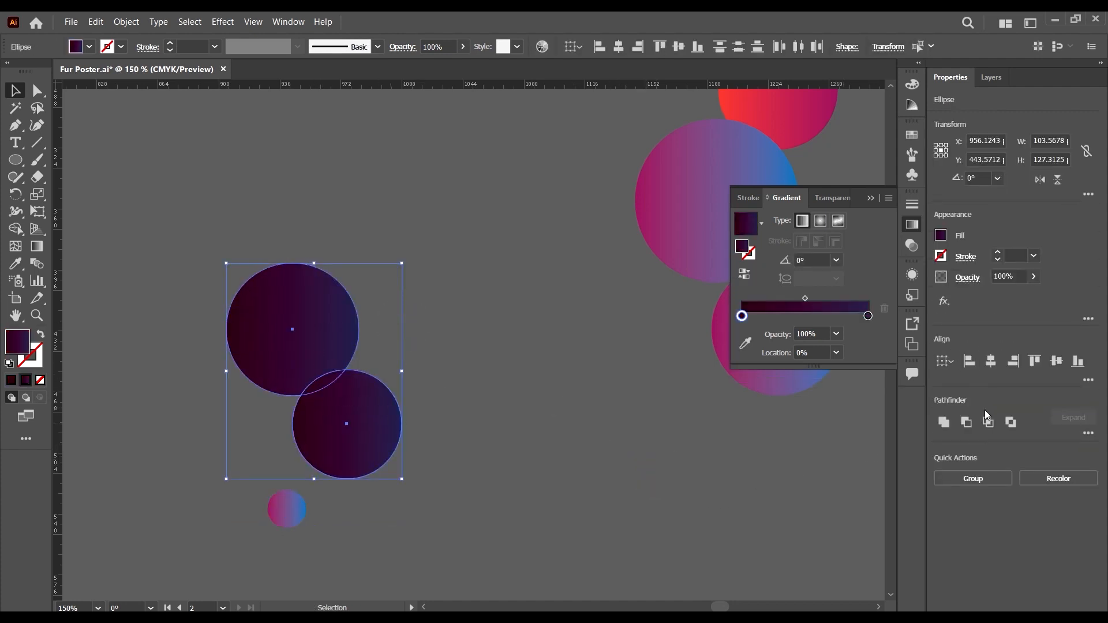
{"action": "left_click", "coordinate": [940, 422]}
{"action": "left_click", "coordinate": [287, 519], "text": "shift"}
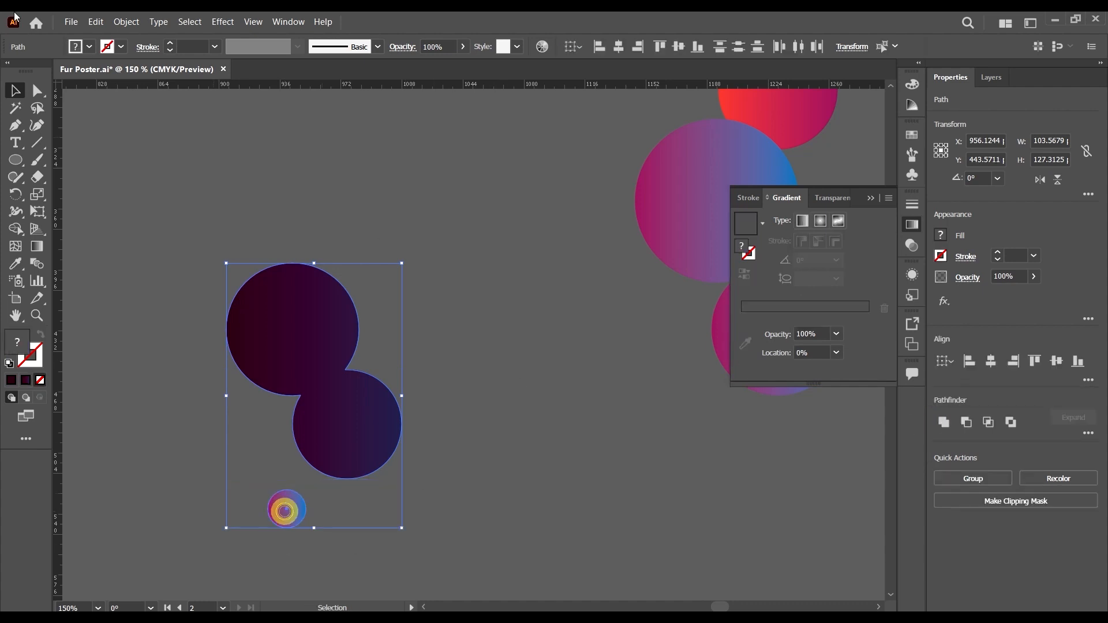
{"action": "left_click", "coordinate": [126, 21]}
{"action": "mouse_move", "coordinate": [192, 476]}
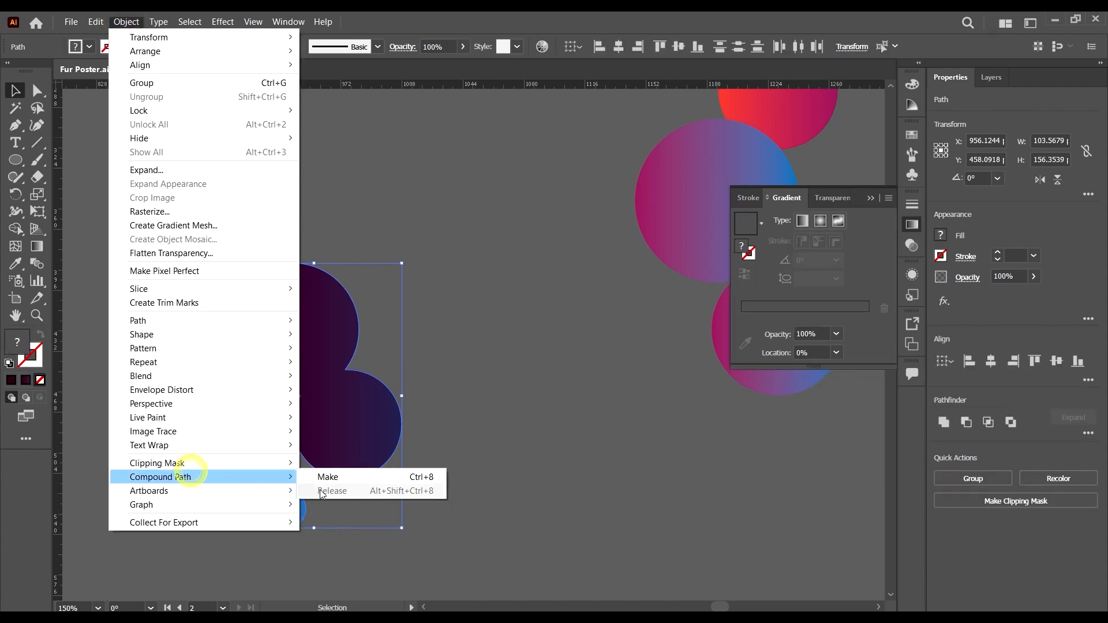
{"action": "left_click", "coordinate": [335, 478]}
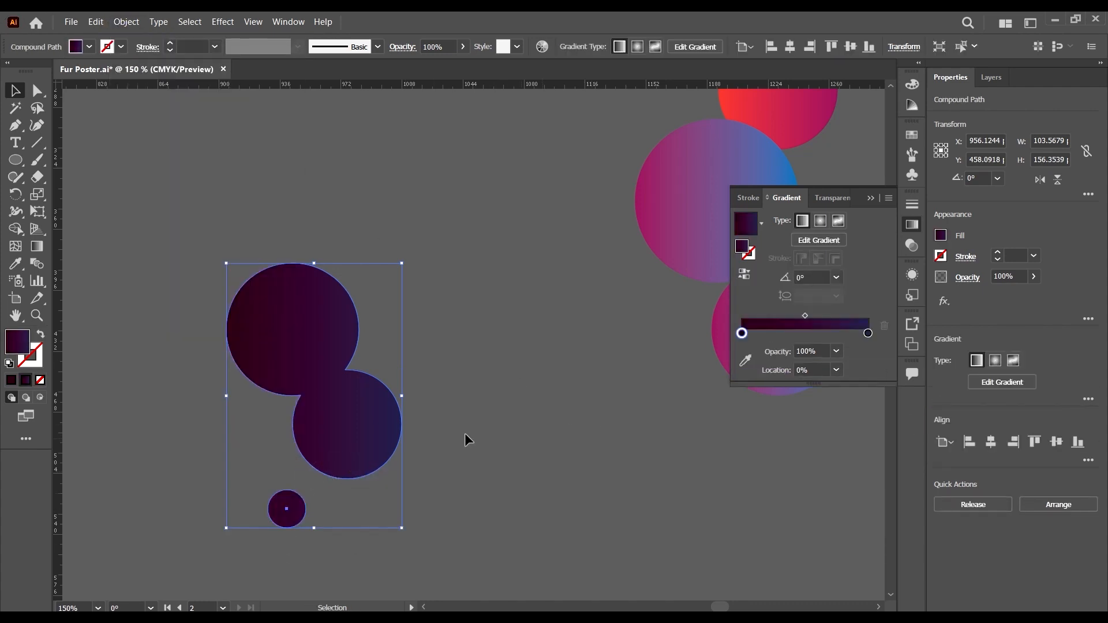
{"action": "scroll", "coordinate": [381, 413], "scroll_direction": "down", "scroll_amount": 4}
{"action": "scroll", "coordinate": [468, 424], "scroll_direction": "up", "scroll_amount": 2}
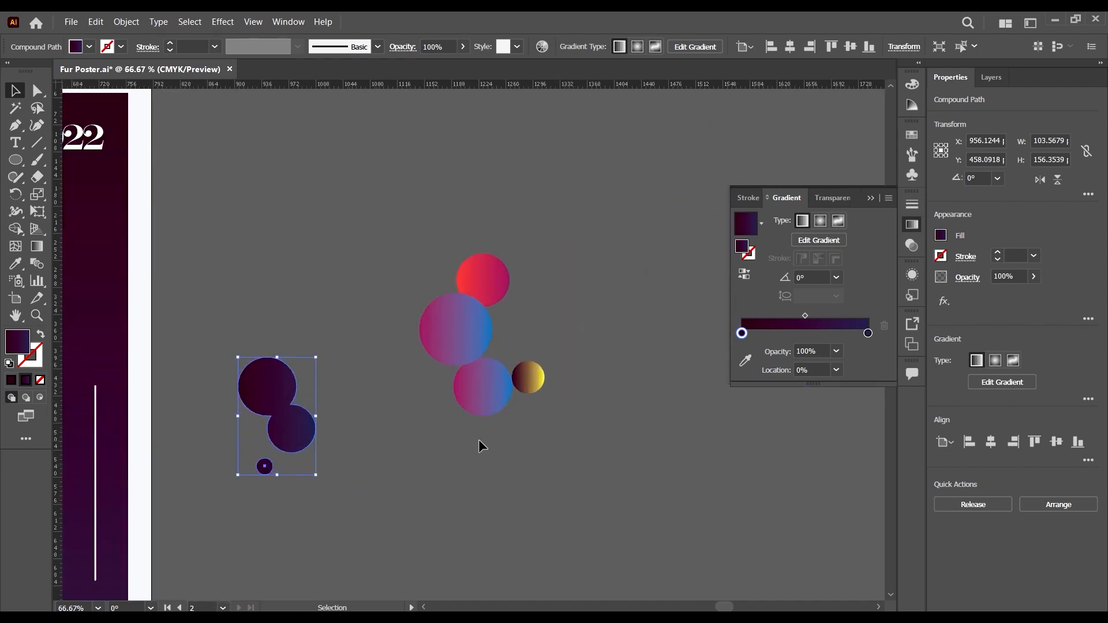
{"action": "left_click", "coordinate": [378, 436]}
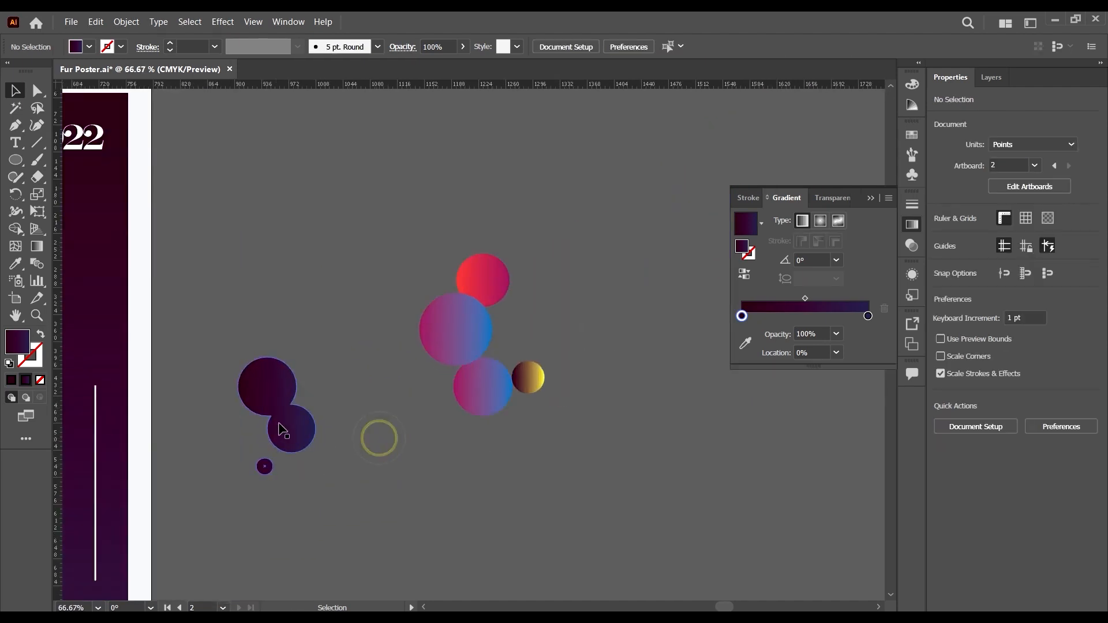
{"action": "left_click", "coordinate": [284, 428]}
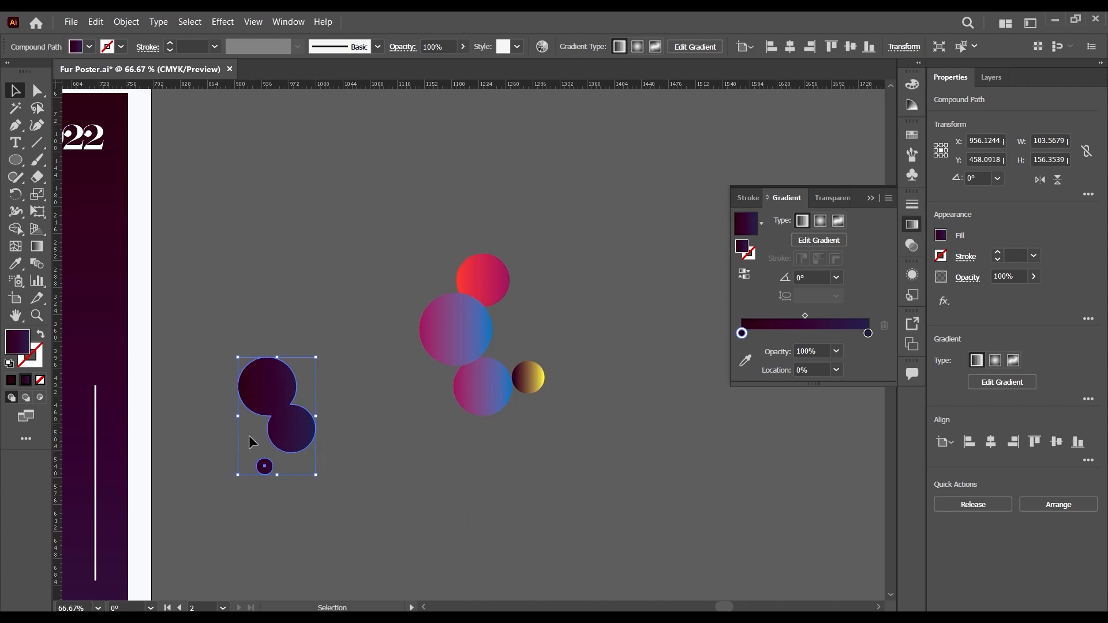
{"action": "scroll", "coordinate": [606, 456], "scroll_direction": "right", "scroll_amount": 2}
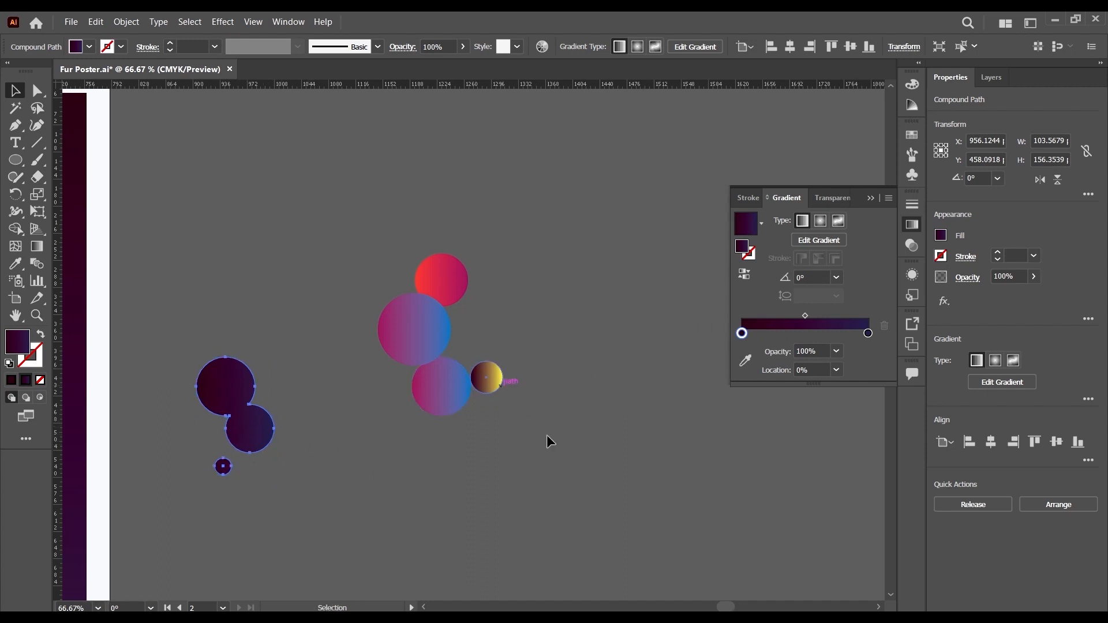
{"action": "left_click_drag", "start_coordinate": [546, 439], "coordinate": [354, 213]}
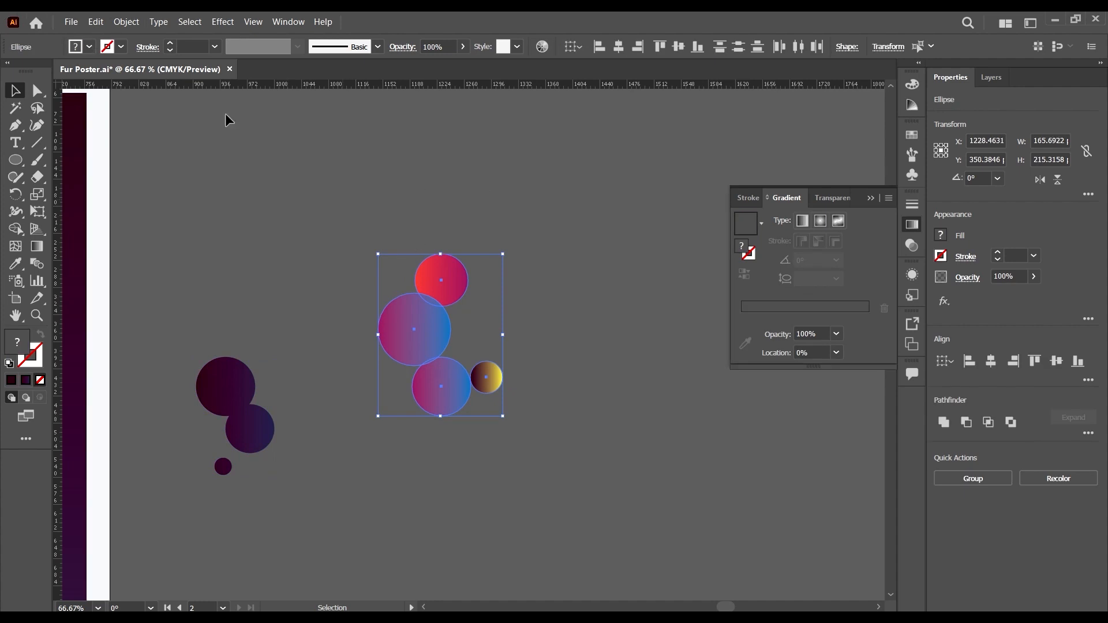
{"action": "left_click", "coordinate": [522, 301]}
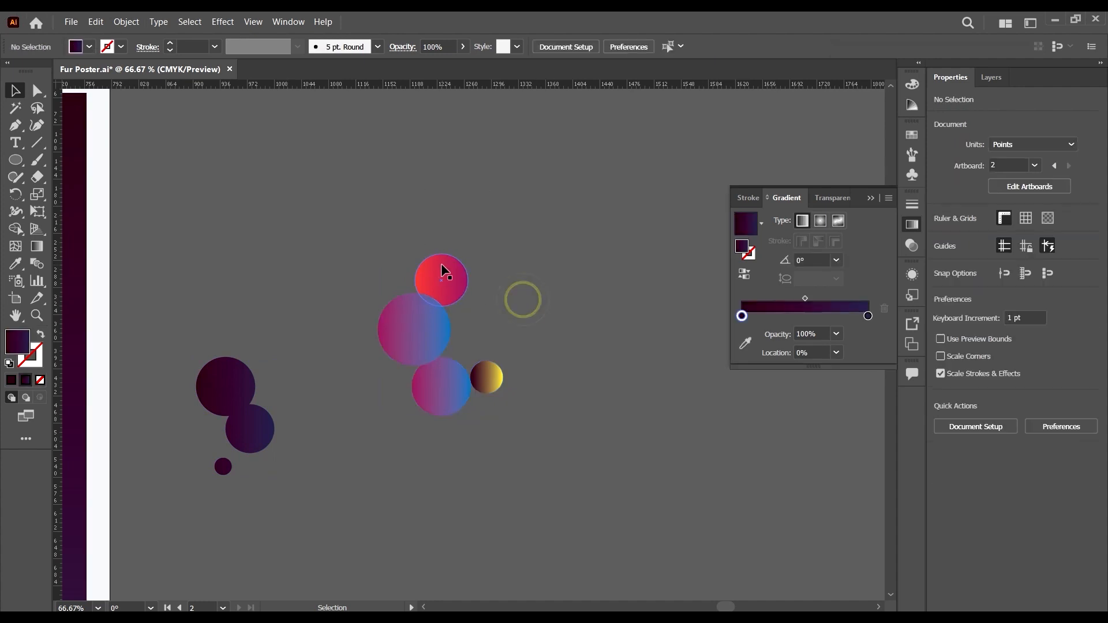
Step: Apply the red-magenta circle's gradient to the dark compound path with the Eyedropper, and deselect it
{"action": "left_click", "coordinate": [237, 394]}
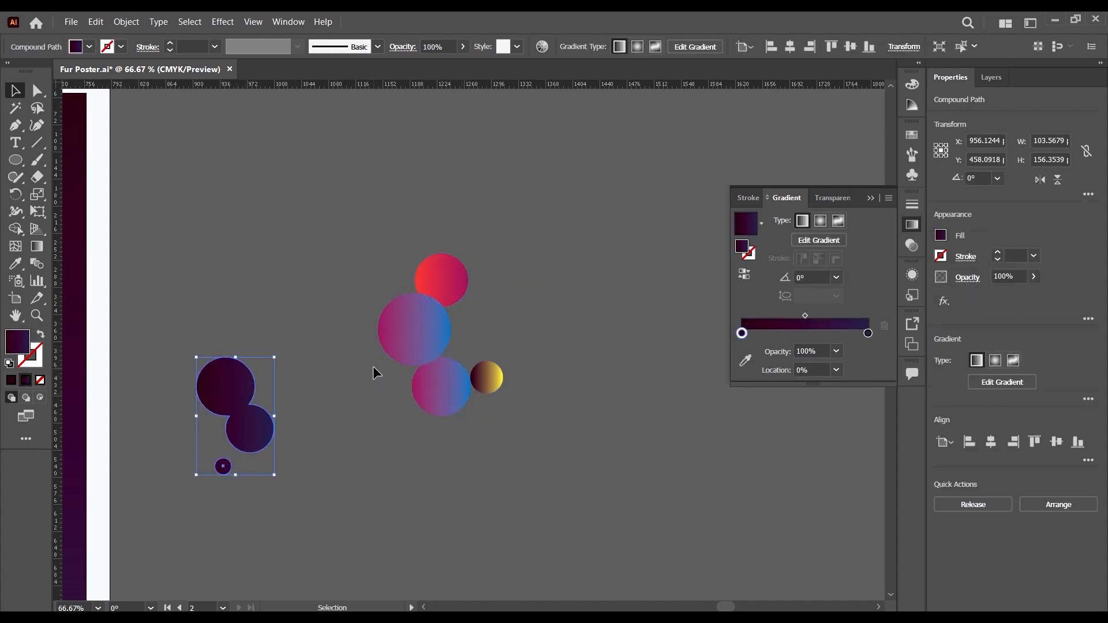
{"action": "key", "text": "i"}
{"action": "left_click", "coordinate": [448, 272]}
{"action": "key", "text": "v"}
{"action": "left_click", "coordinate": [541, 397]}
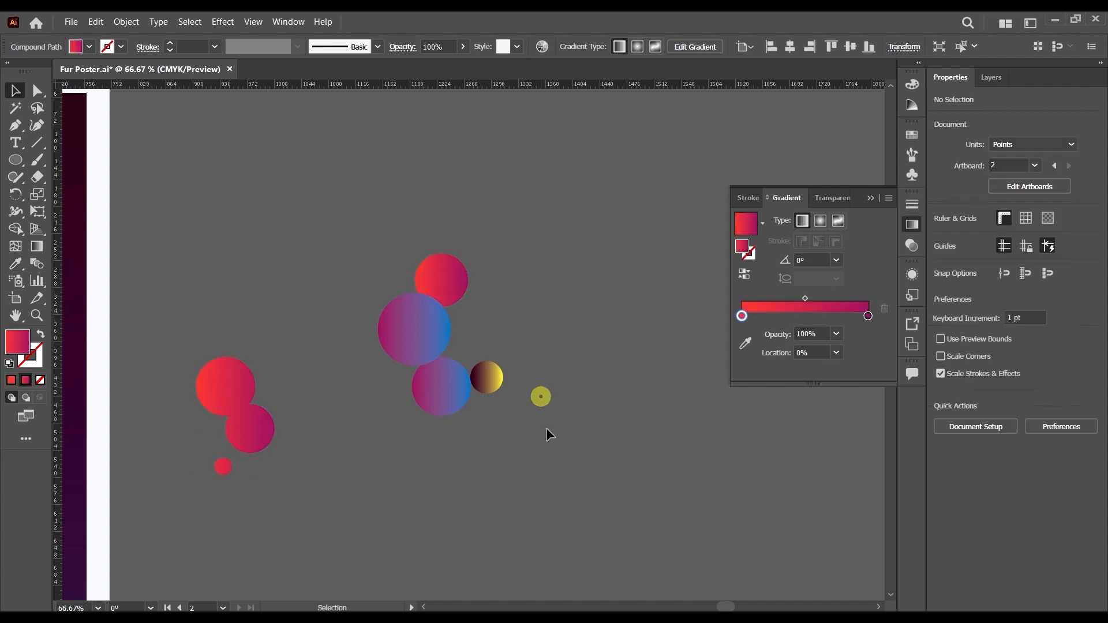
Step: Unite the four gradient circles of the magenta-blue cluster into one group of shapes with the Pathfinder, and deselect it
{"action": "left_click_drag", "start_coordinate": [546, 430], "coordinate": [404, 254]}
{"action": "left_click", "coordinate": [126, 21]}
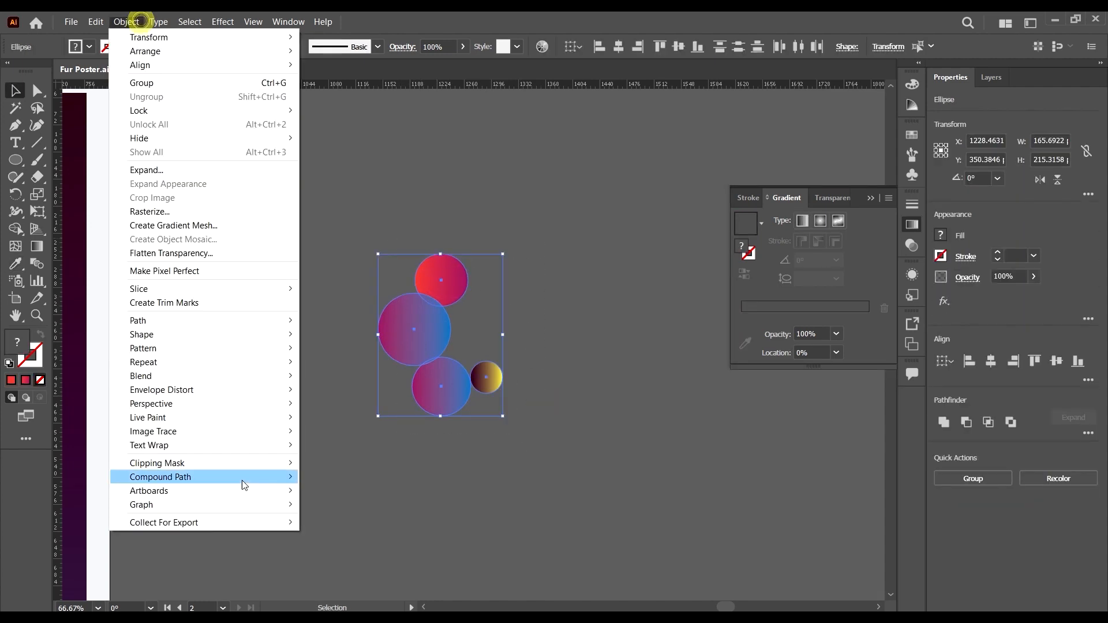
{"action": "left_click", "coordinate": [1024, 320]}
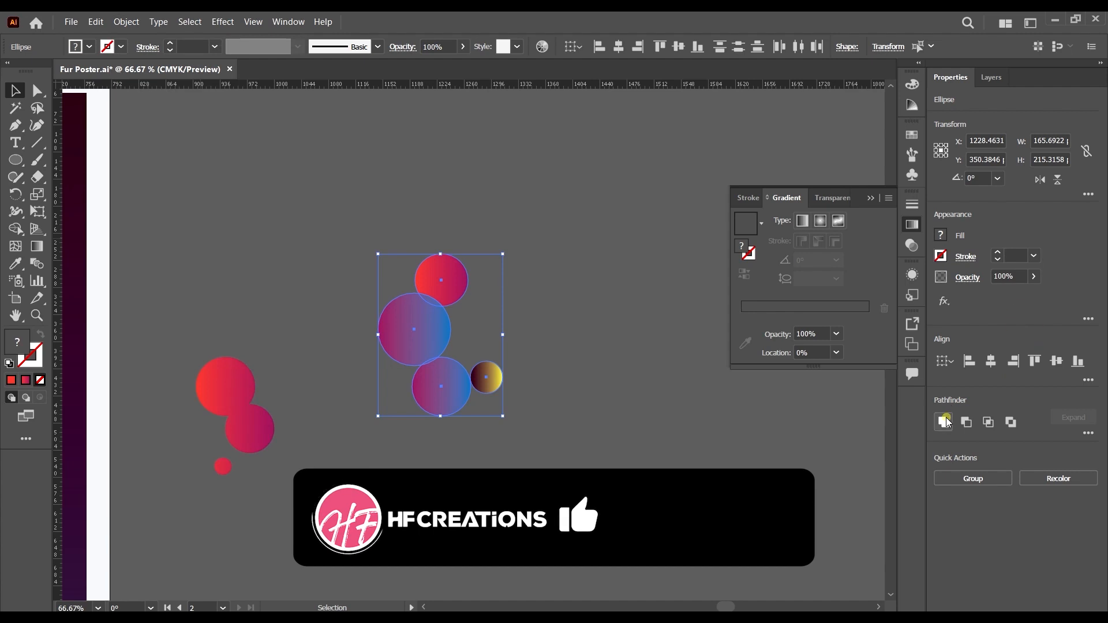
{"action": "left_click", "coordinate": [944, 421]}
{"action": "left_click", "coordinate": [635, 402]}
{"action": "scroll", "coordinate": [571, 424], "scroll_direction": "down", "scroll_amount": 2}
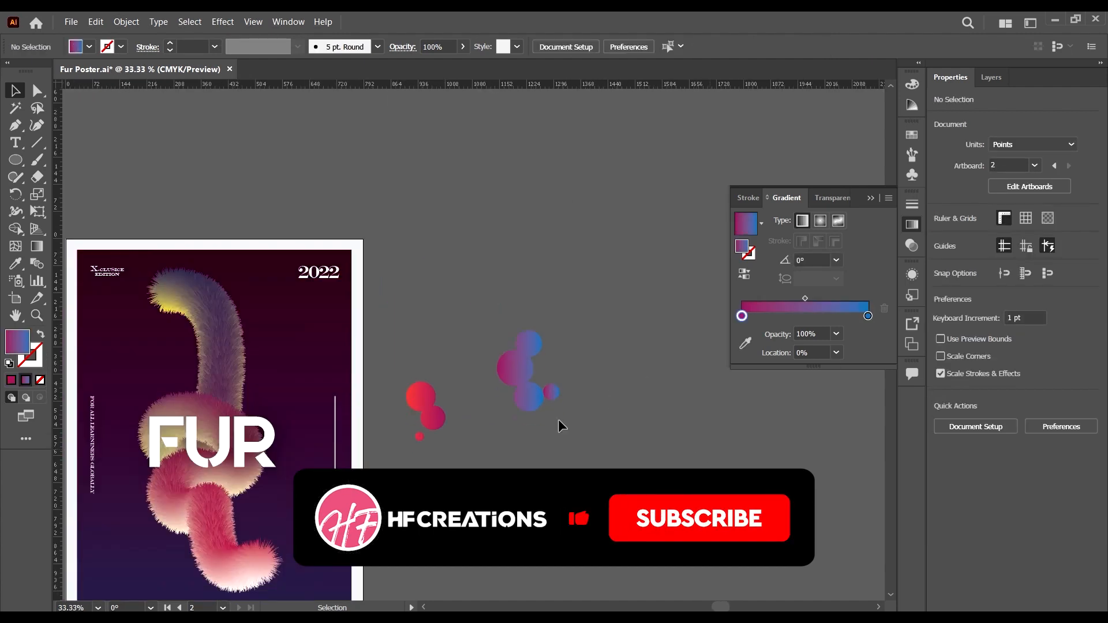
Step: Move the united magenta-blue group further right to about X 1599 pt, and blend it with the red compound path
{"action": "left_click_drag", "start_coordinate": [537, 391], "coordinate": [675, 411]}
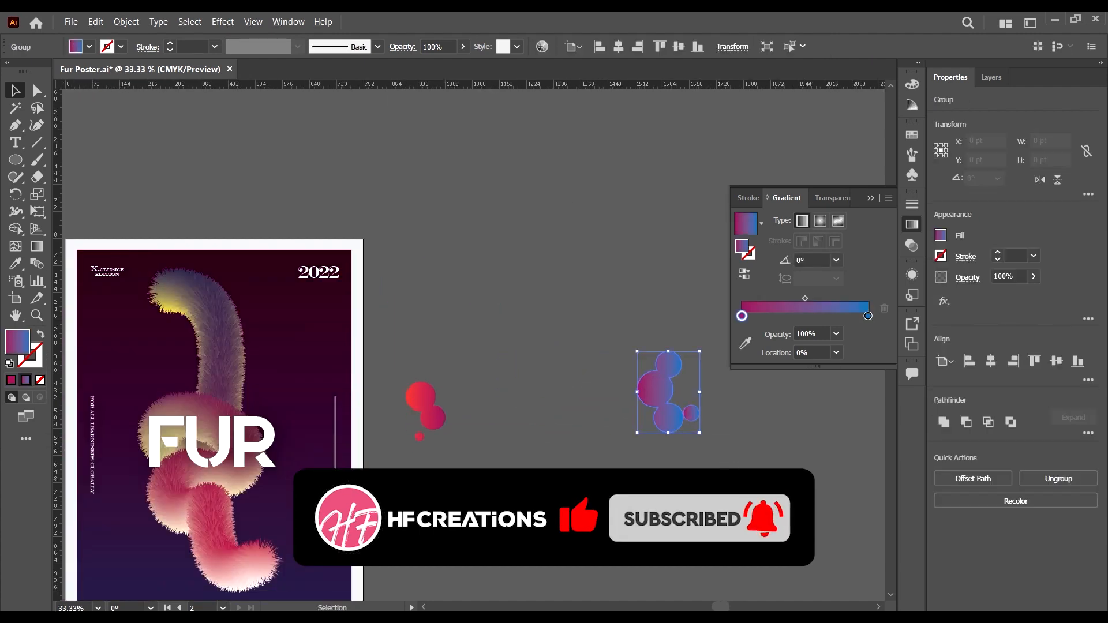
{"action": "left_click", "coordinate": [36, 264]}
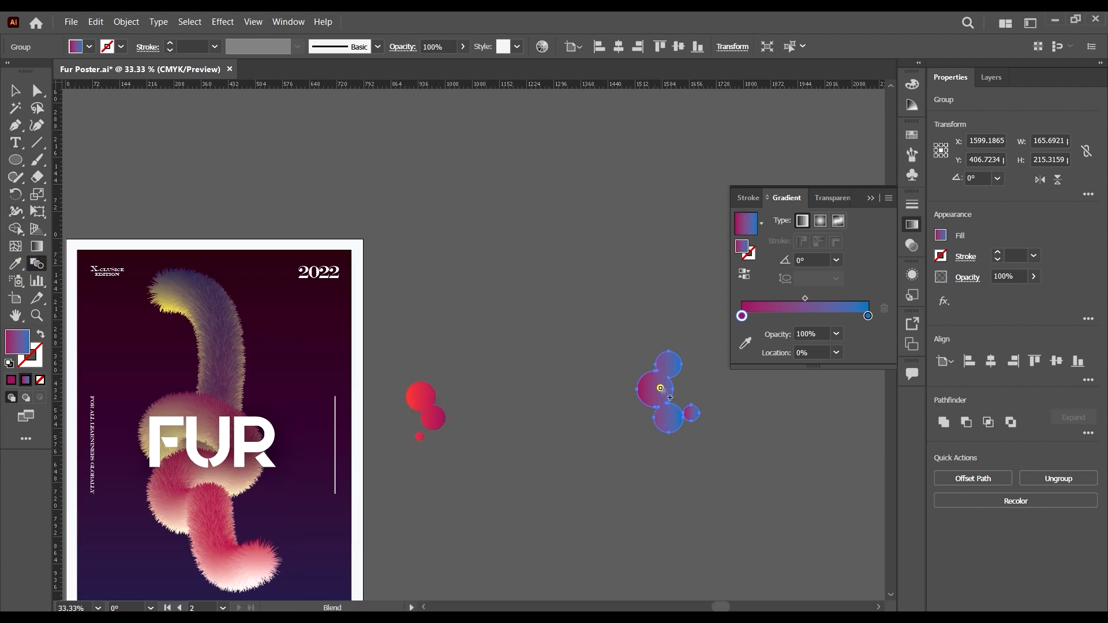
{"action": "left_click", "coordinate": [663, 390]}
{"action": "left_click", "coordinate": [12, 83]}
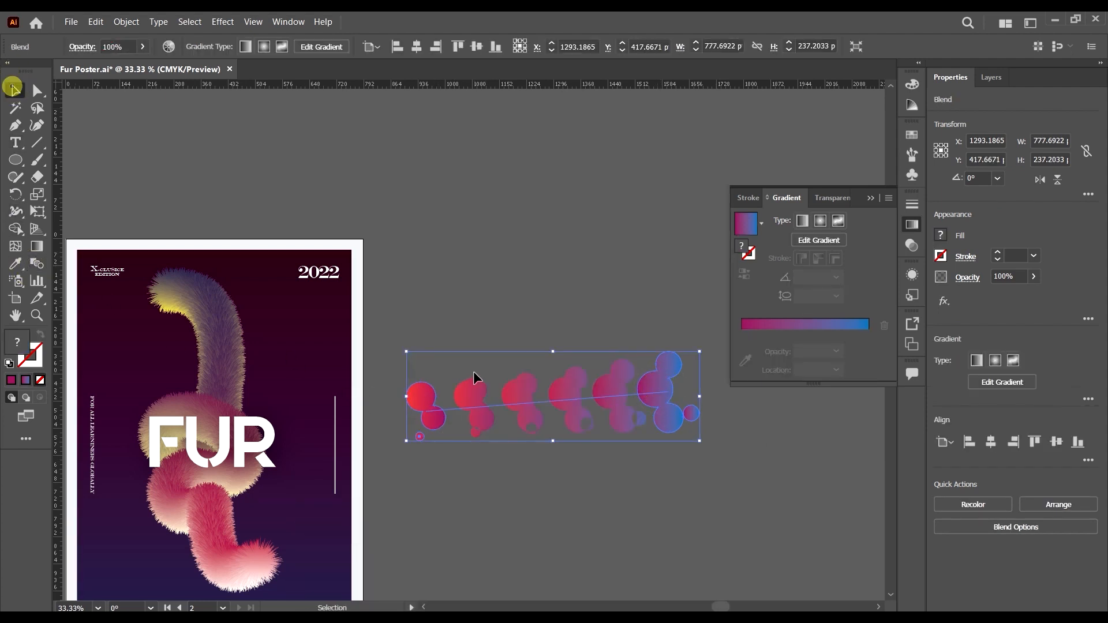
Step: Set the red-to-blue blend's spacing to Specified Steps with 400 steps
{"action": "double_click", "coordinate": [37, 263]}
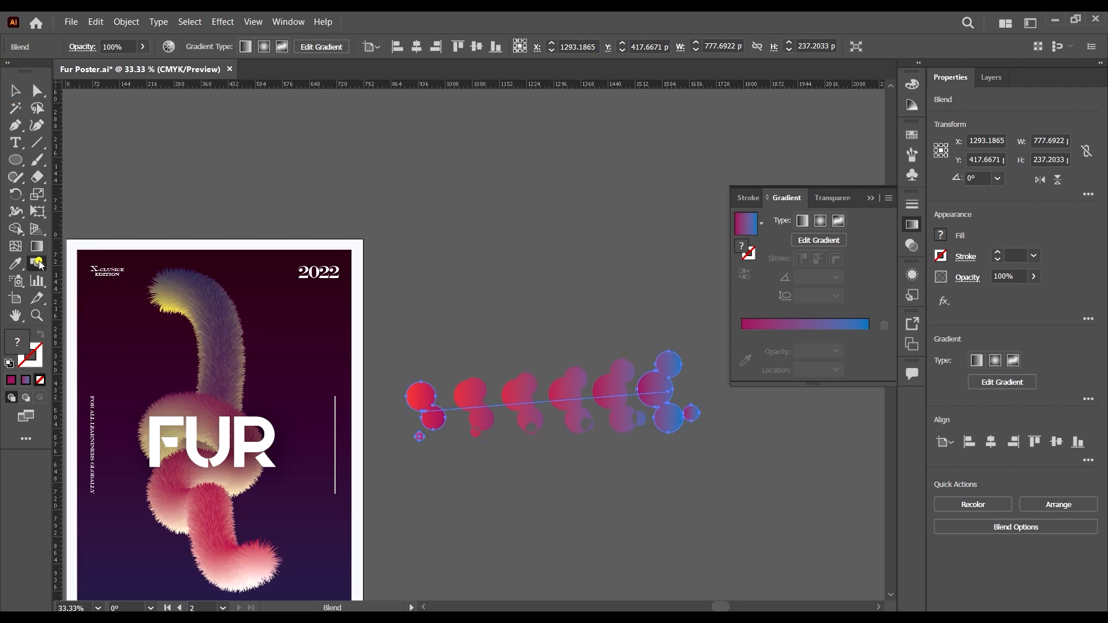
{"action": "left_click", "coordinate": [697, 166]}
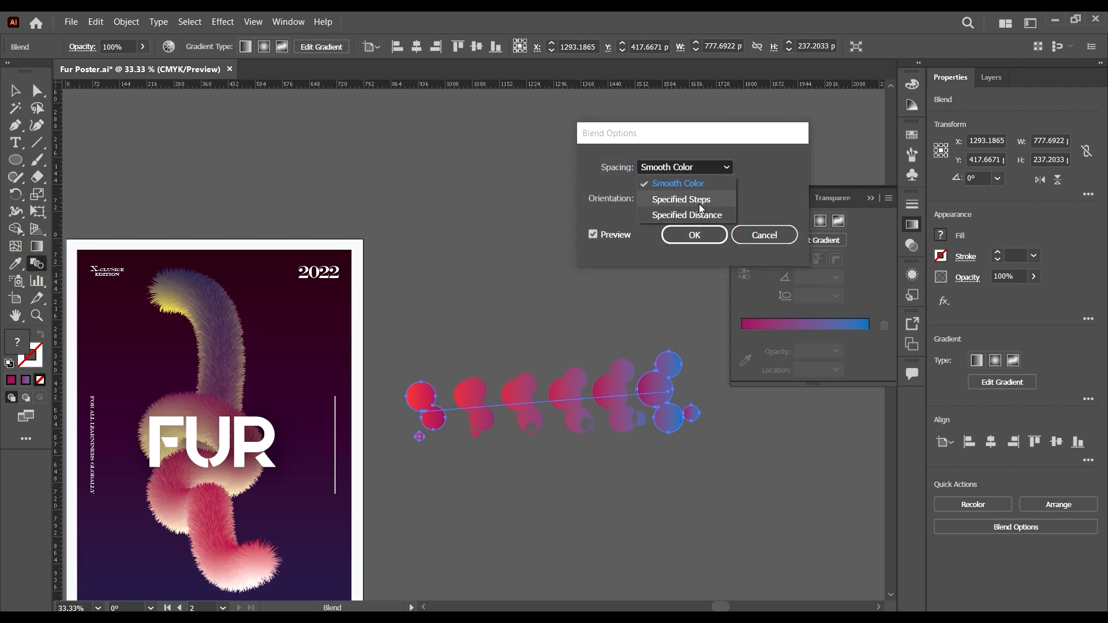
{"action": "left_click", "coordinate": [699, 201]}
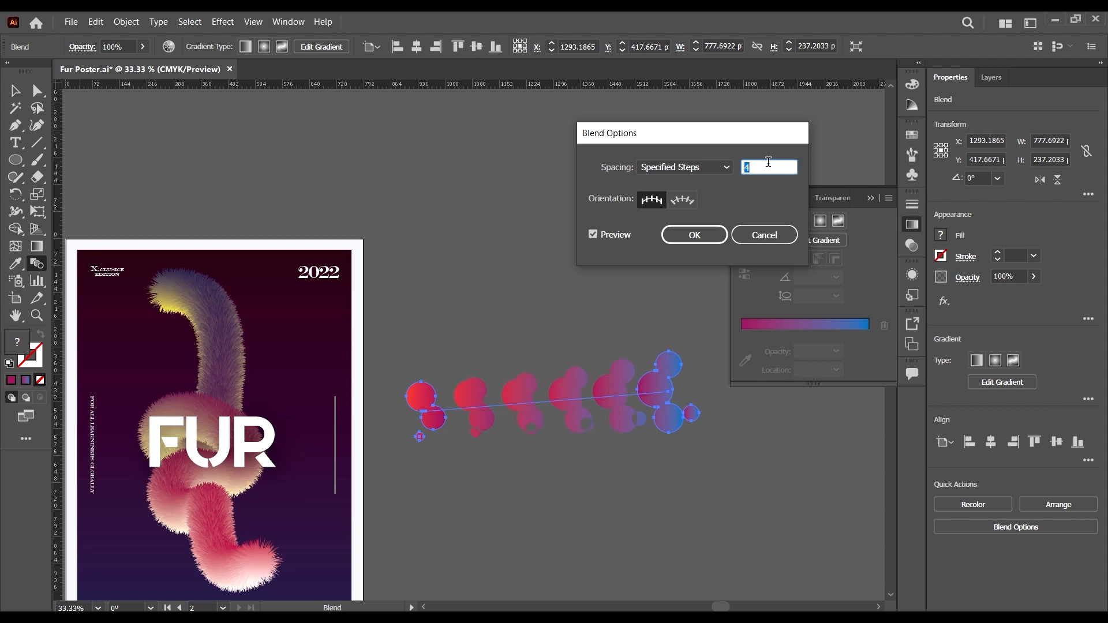
{"action": "type", "text": "400"}
{"action": "left_click", "coordinate": [694, 235]}
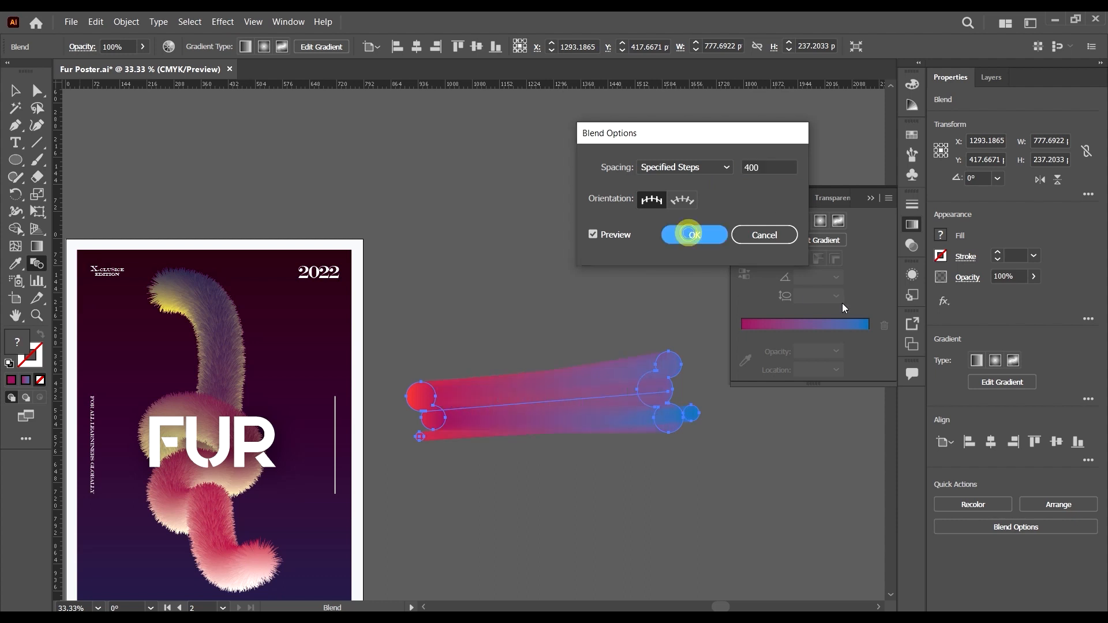
Step: Move the 400-step blend off to above the second poster, at about X 513 pt, Y -376 pt
{"action": "left_click", "coordinate": [16, 91]}
{"action": "key", "text": "ctrl+minus"}
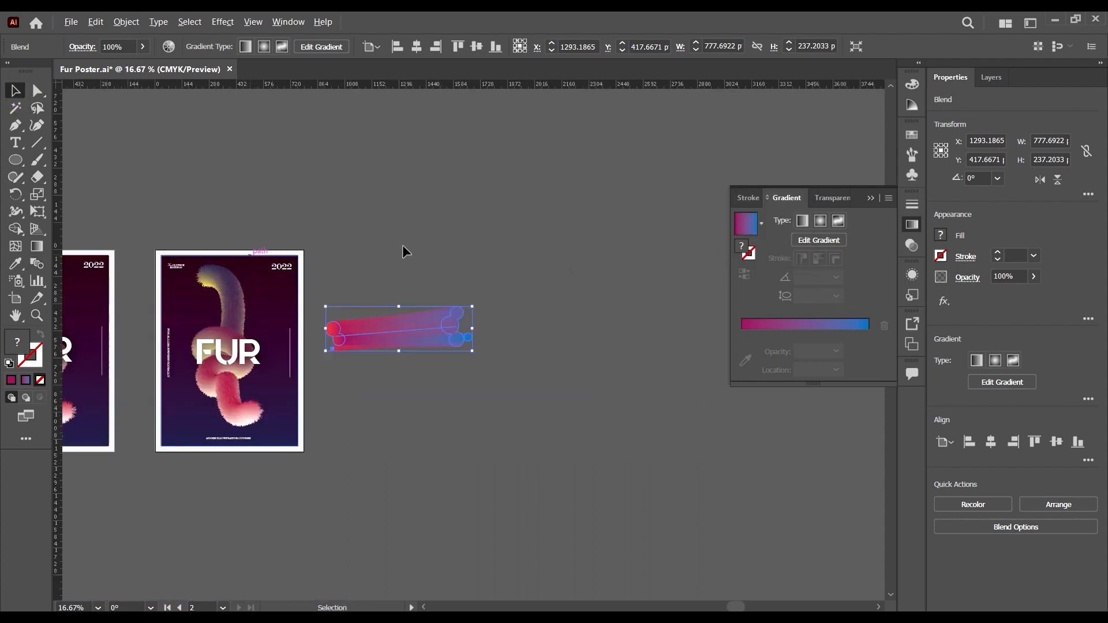
{"action": "left_click", "coordinate": [391, 225]}
{"action": "left_click_drag", "start_coordinate": [400, 330], "coordinate": [248, 178]}
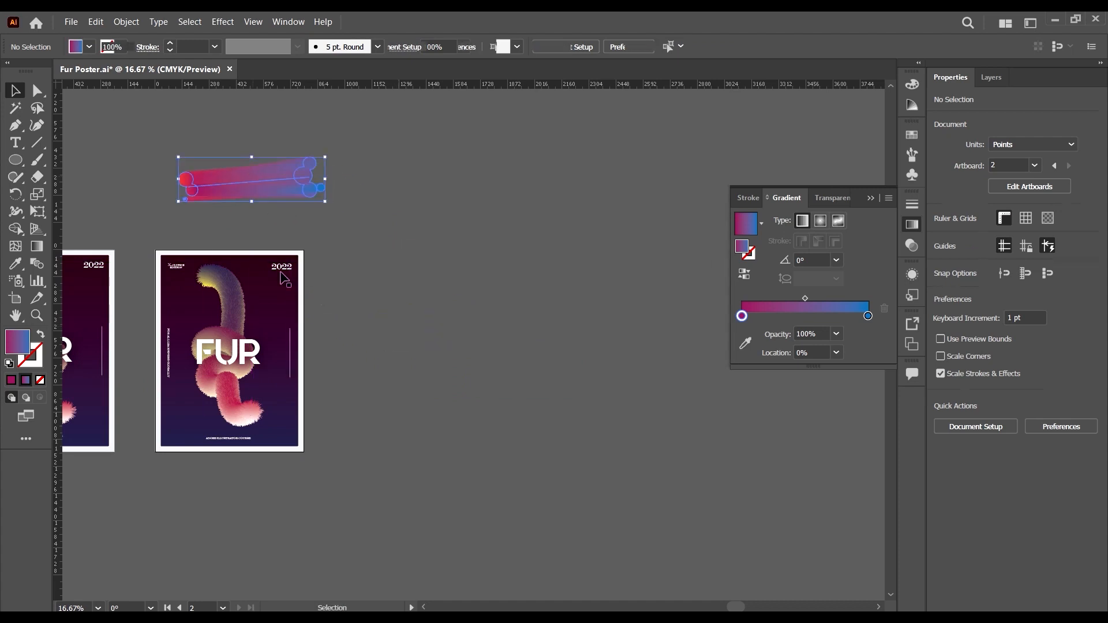
{"action": "scroll", "coordinate": [210, 245], "scroll_direction": "up", "scroll_amount": 2}
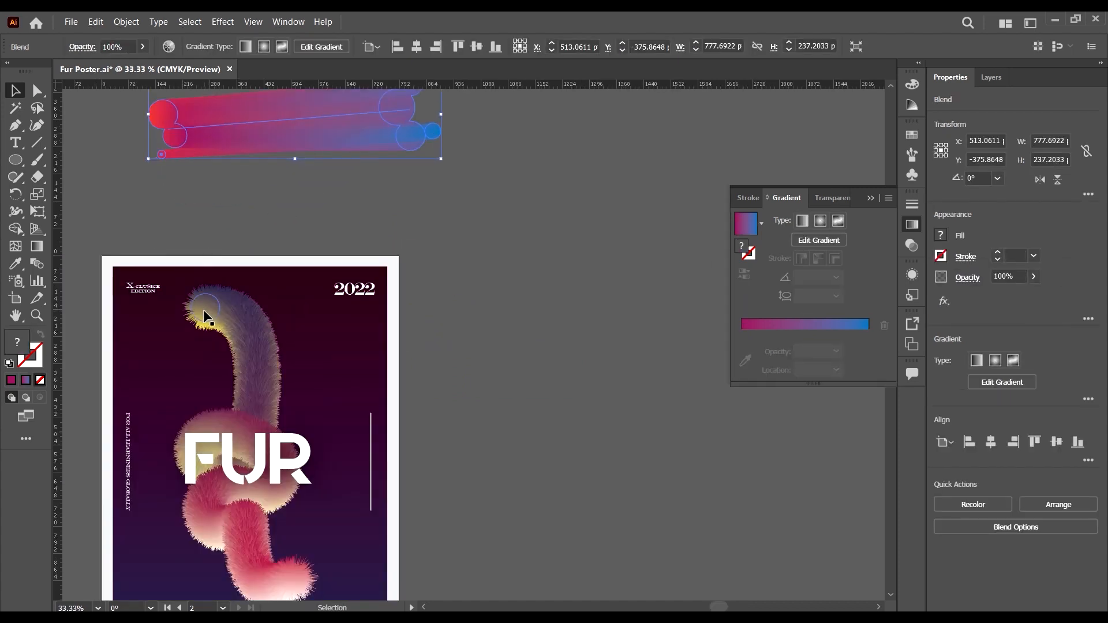
Step: Duplicate the second poster artboard with its artwork to its right, at about X 3282 pt
{"action": "key", "text": "o"}
{"action": "scroll", "coordinate": [162, 271], "scroll_direction": "down", "scroll_amount": 2}
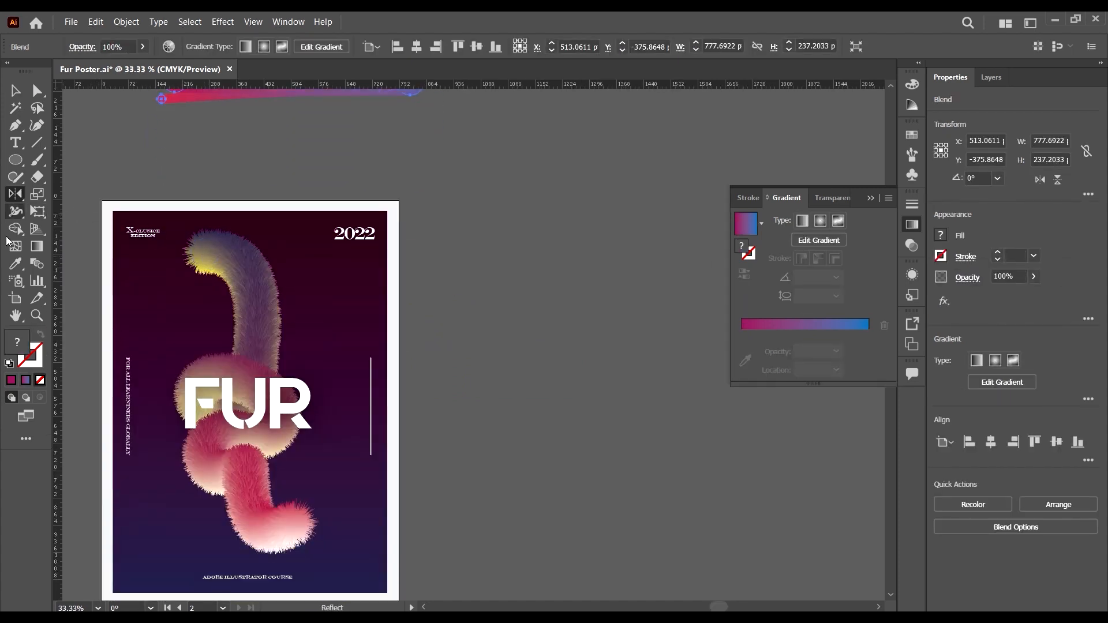
{"action": "left_click", "coordinate": [15, 299]}
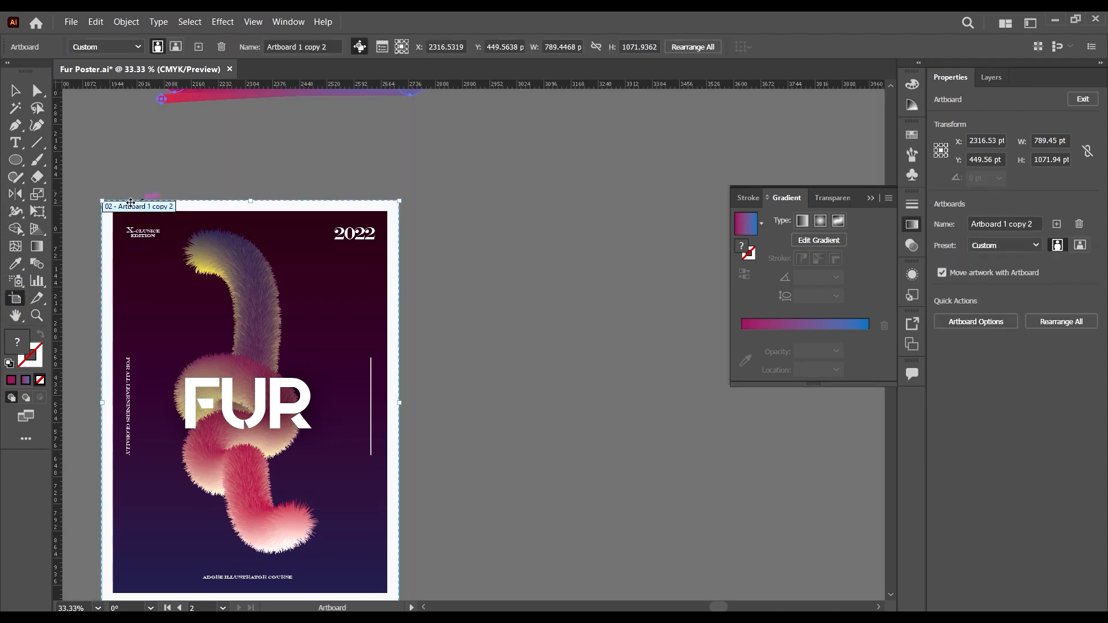
{"action": "scroll", "coordinate": [131, 203], "scroll_direction": "down", "scroll_amount": 2}
{"action": "left_click_drag", "start_coordinate": [140, 218], "coordinate": [321, 243]}
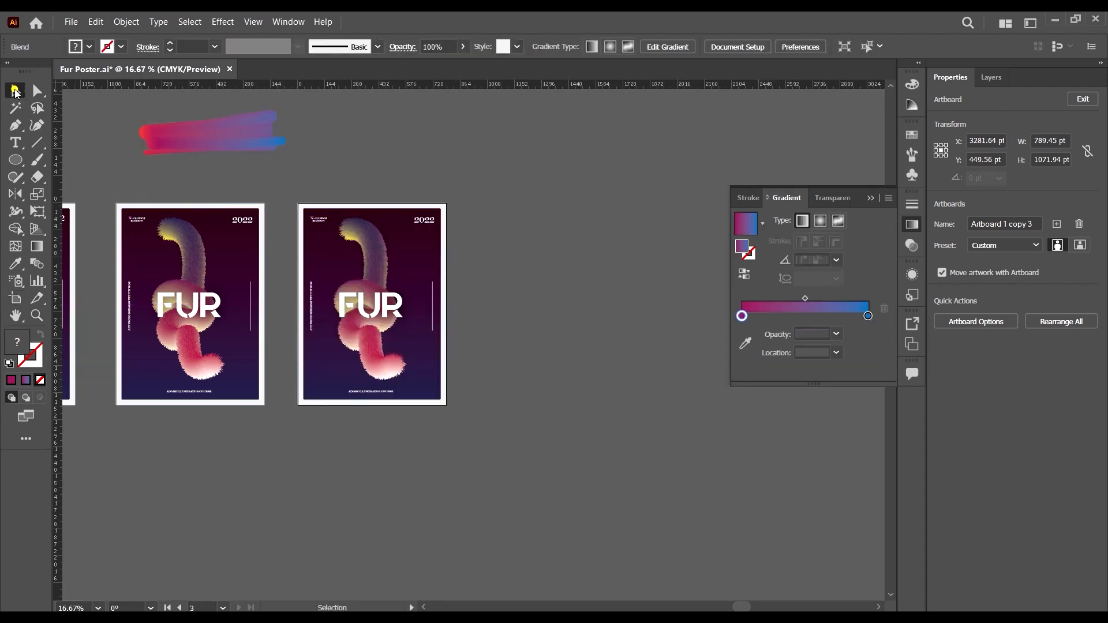
{"action": "left_click", "coordinate": [15, 90]}
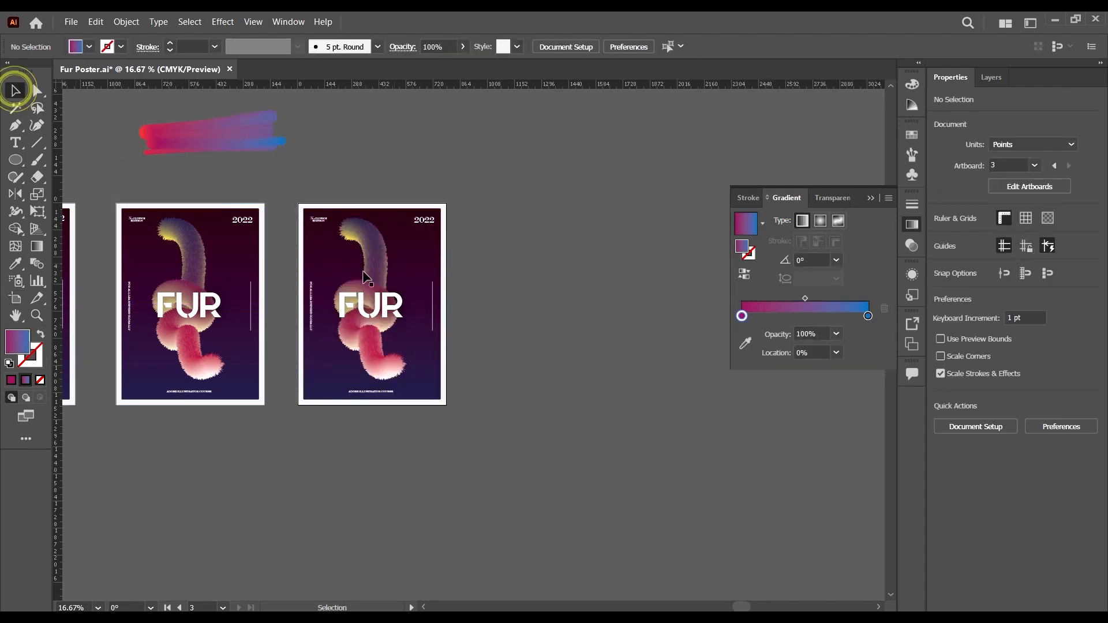
Step: Move the FUR text group off the third artboard to the right, to about X 1903 pt, Y 536 pt
{"action": "scroll", "coordinate": [337, 294], "scroll_direction": "up", "scroll_amount": 1}
{"action": "scroll", "coordinate": [382, 310], "scroll_direction": "down", "scroll_amount": 1}
{"action": "left_click_drag", "start_coordinate": [382, 310], "coordinate": [691, 339]}
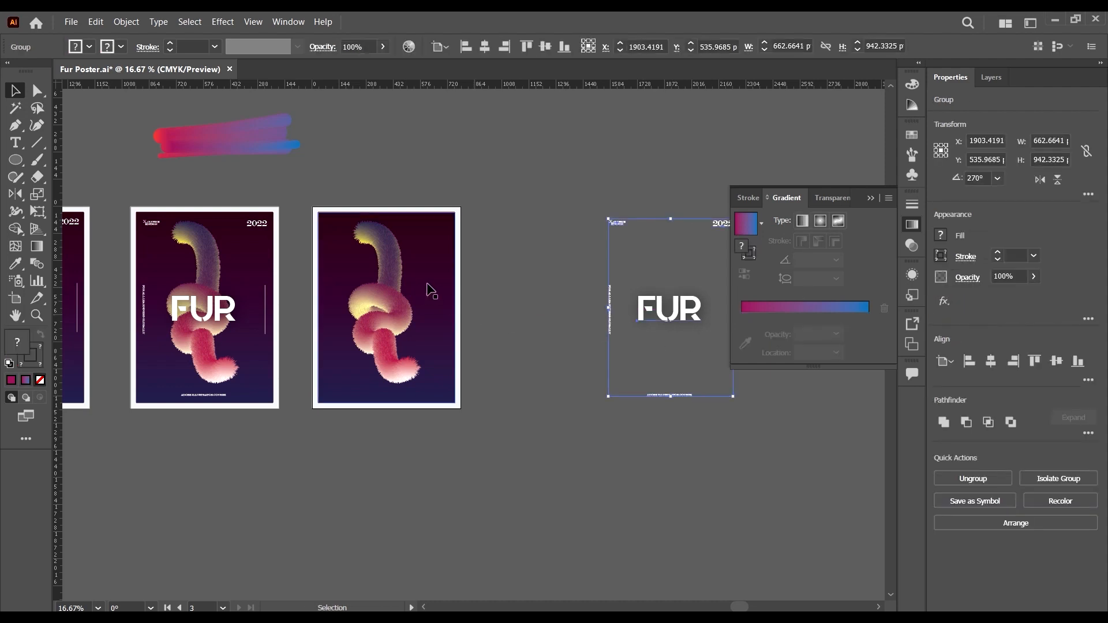
Step: Delete the fur blend from the third artboard, and move the 400-step gradient blend above that artboard
{"action": "scroll", "coordinate": [321, 191], "scroll_direction": "up", "scroll_amount": 1}
{"action": "left_click", "coordinate": [407, 327]}
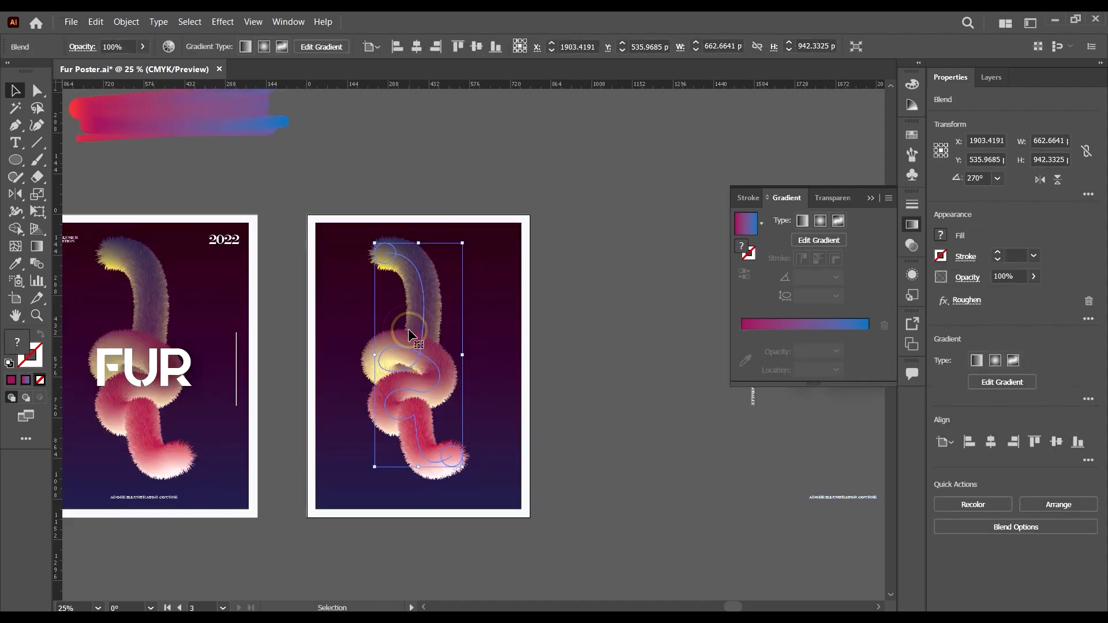
{"action": "key", "text": "Delete"}
{"action": "left_click_drag", "start_coordinate": [244, 125], "coordinate": [608, 172]}
{"action": "left_click", "coordinate": [606, 271]}
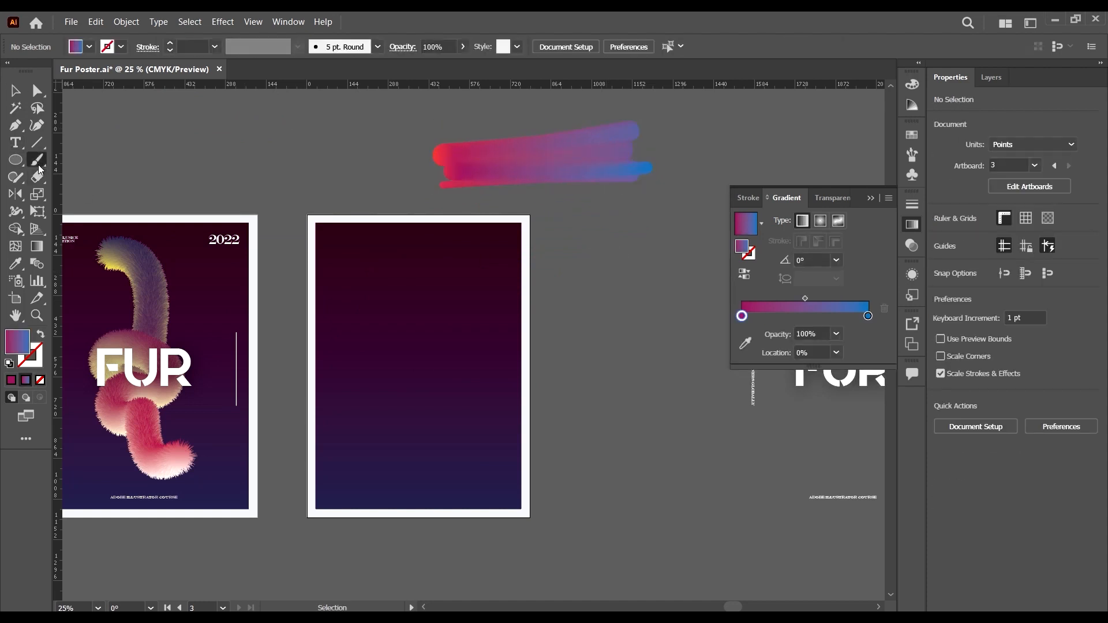
Step: Try painting a small looping curve with the Paintbrush beside the third artboard, and undo it
{"action": "left_click", "coordinate": [37, 161]}
{"action": "scroll", "coordinate": [526, 261], "scroll_direction": "right", "scroll_amount": 1}
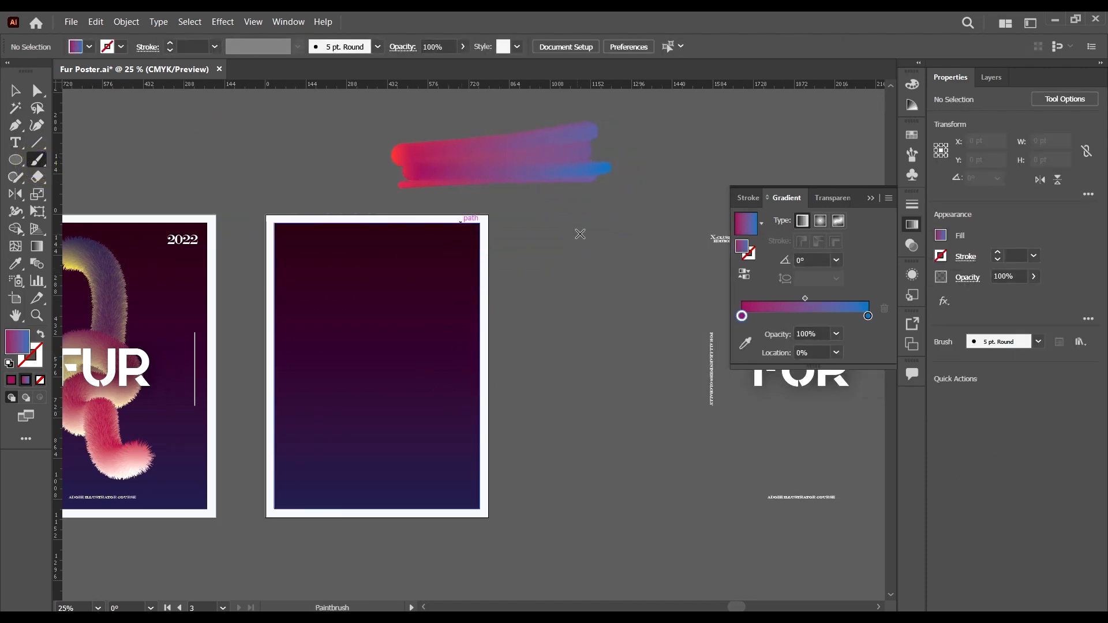
{"action": "scroll", "coordinate": [595, 228], "scroll_direction": "right", "scroll_amount": 1}
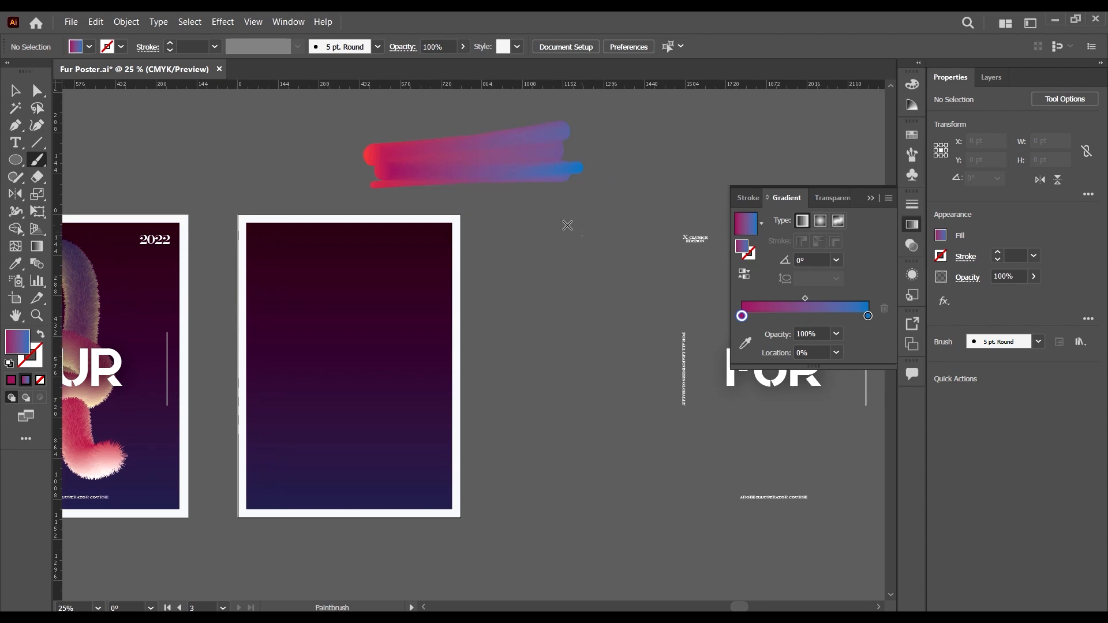
{"action": "mouse_move", "coordinate": [540, 230]}
{"action": "left_mouse_down"}
{"action": "mouse_move", "coordinate": [502, 261]}
{"action": "mouse_move", "coordinate": [495, 310]}
{"action": "left_mouse_up"}
{"action": "left_click_drag", "start_coordinate": [467, 390], "coordinate": [469, 390]}
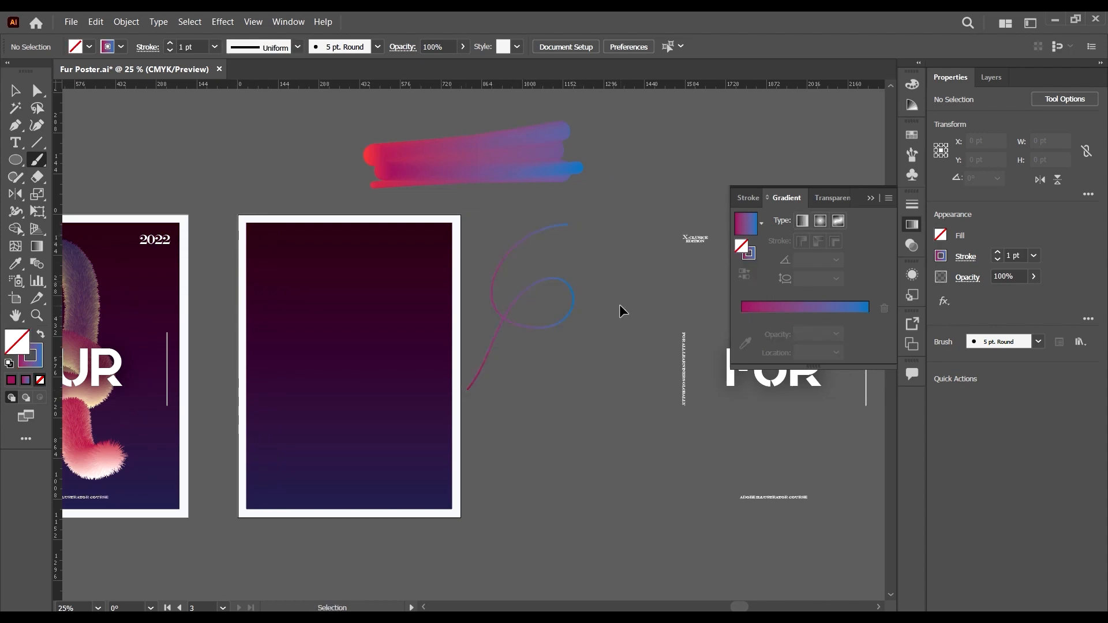
{"action": "key", "text": "ctrl+z"}
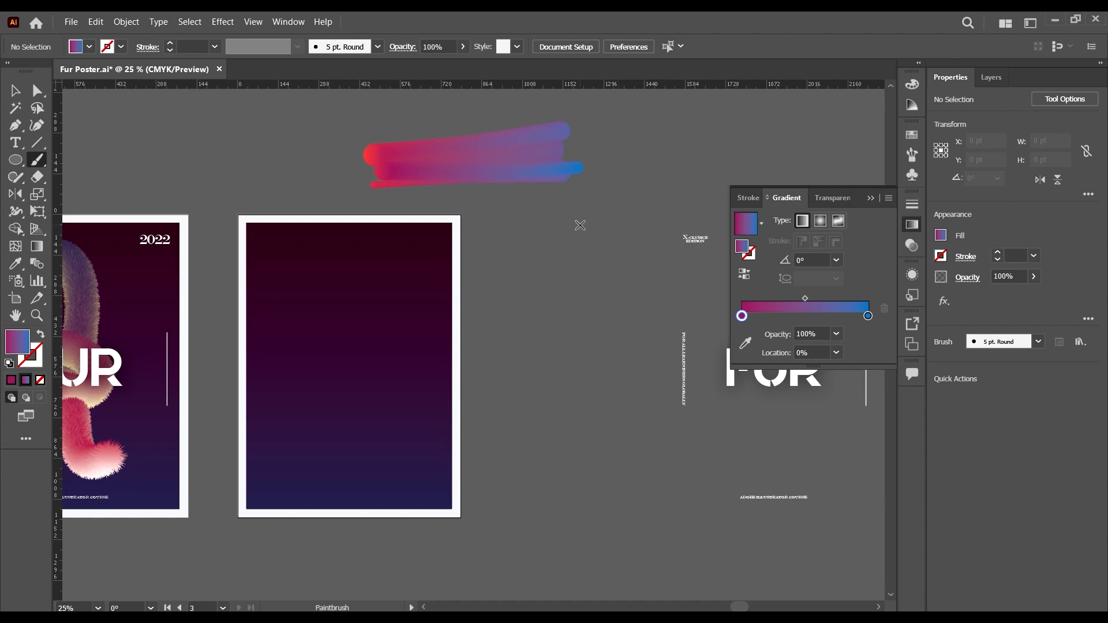
Step: Paint a large flowing curve with two loops across the right edge of the third artboard using the Paintbrush
{"action": "mouse_move", "coordinate": [606, 294]}
{"action": "left_mouse_down"}
{"action": "mouse_move", "coordinate": [526, 255]}
{"action": "mouse_move", "coordinate": [447, 392]}
{"action": "mouse_move", "coordinate": [366, 336]}
{"action": "left_mouse_up"}
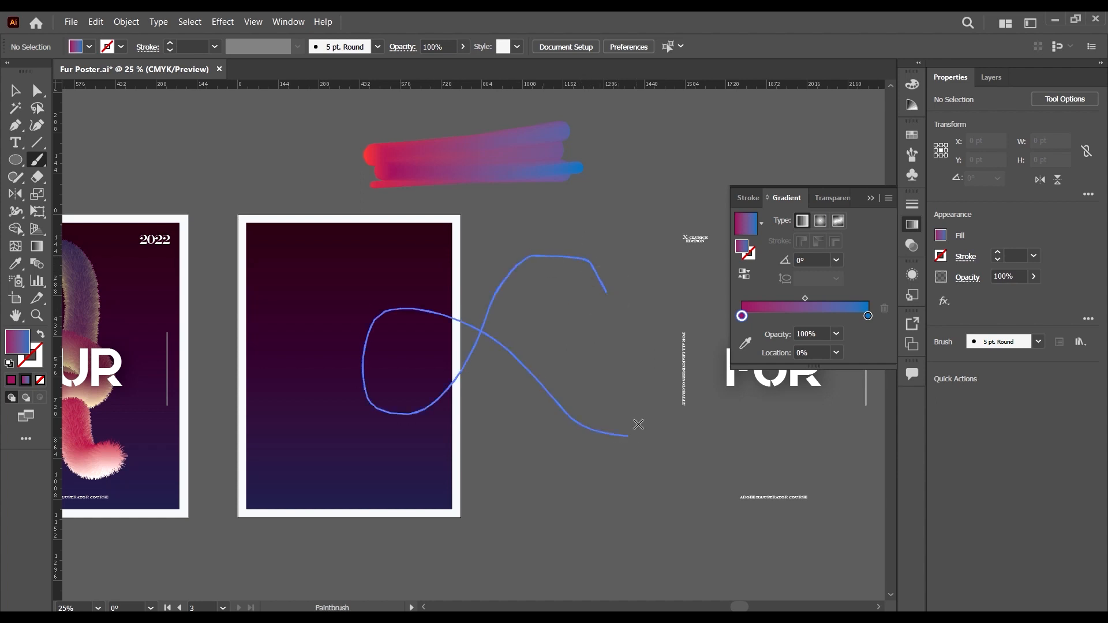
{"action": "left_click_drag", "start_coordinate": [476, 522], "coordinate": [465, 534]}
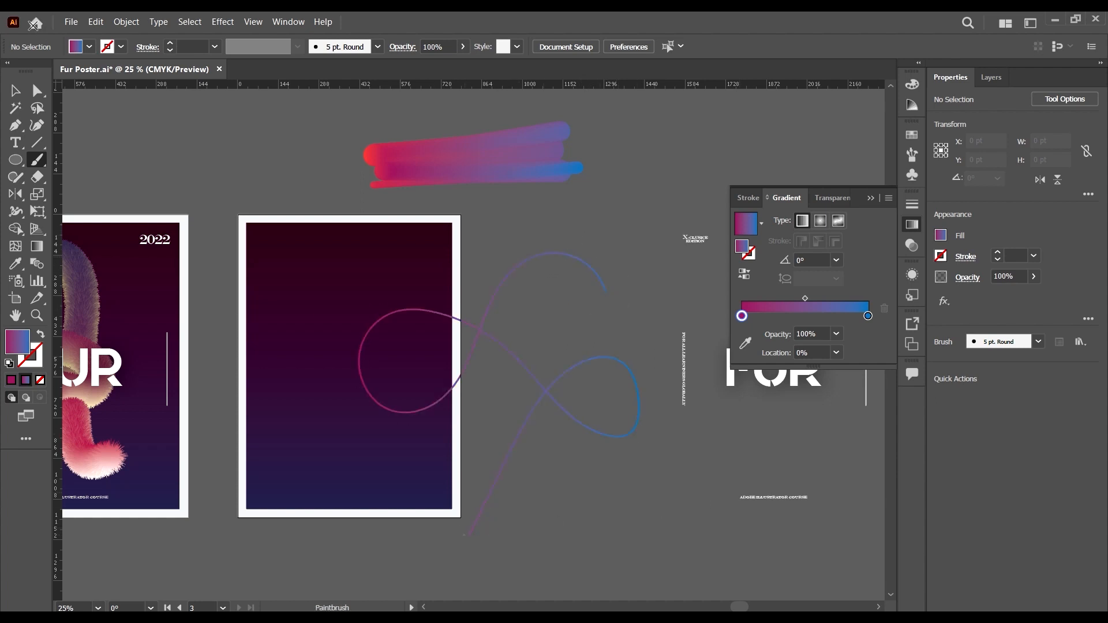
{"action": "left_click", "coordinate": [15, 90]}
Step: Move the painted curve onto the third artboard, scale it down to fit, and center it at about X 395 pt, Y 536 pt
{"action": "mouse_move", "coordinate": [512, 355]}
{"action": "left_mouse_down"}
{"action": "mouse_move", "coordinate": [465, 332]}
{"action": "mouse_move", "coordinate": [351, 311]}
{"action": "mouse_move", "coordinate": [360, 324]}
{"action": "left_mouse_up"}
{"action": "mouse_move", "coordinate": [486, 221]}
{"action": "left_mouse_down"}
{"action": "mouse_move", "coordinate": [440, 250]}
{"action": "mouse_move", "coordinate": [439, 266]}
{"action": "left_mouse_up"}
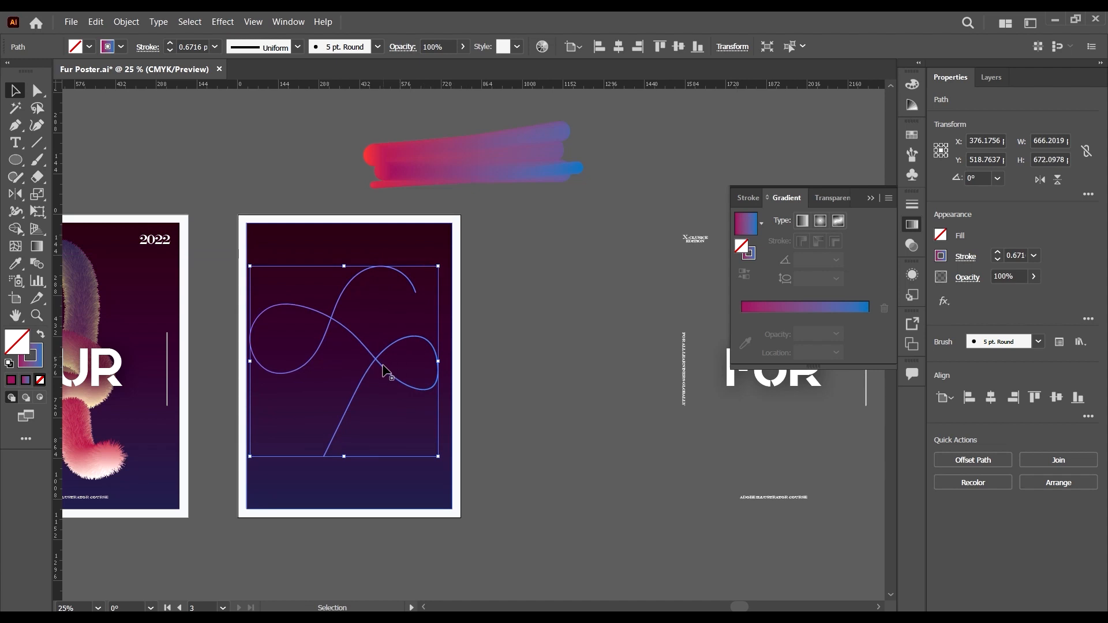
{"action": "left_click_drag", "start_coordinate": [382, 366], "coordinate": [387, 371]}
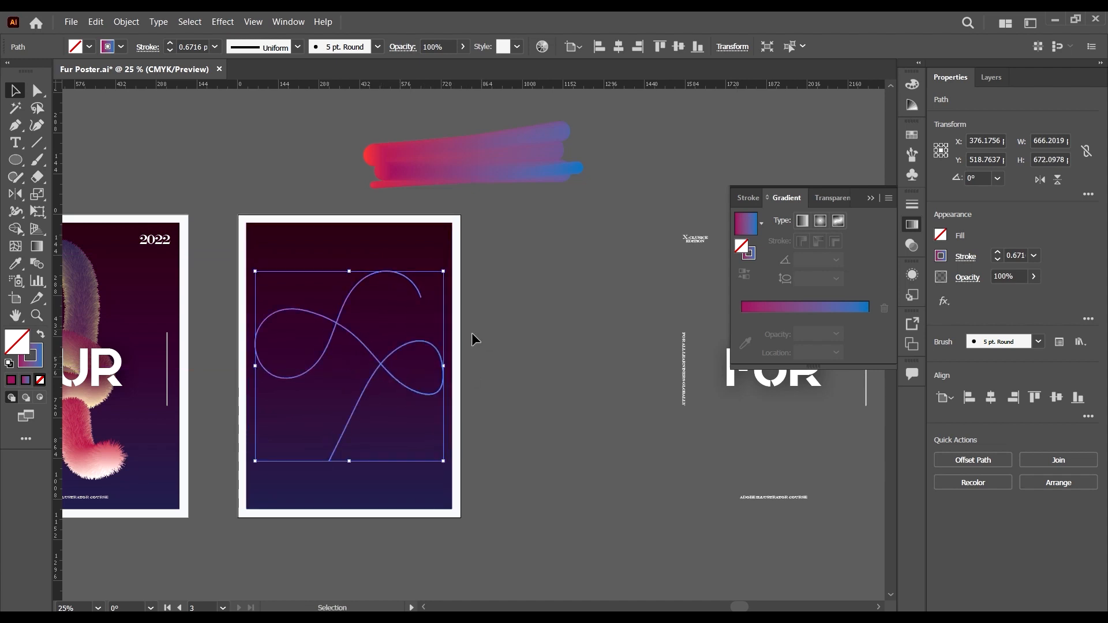
{"action": "left_click_drag", "start_coordinate": [443, 462], "coordinate": [429, 447]}
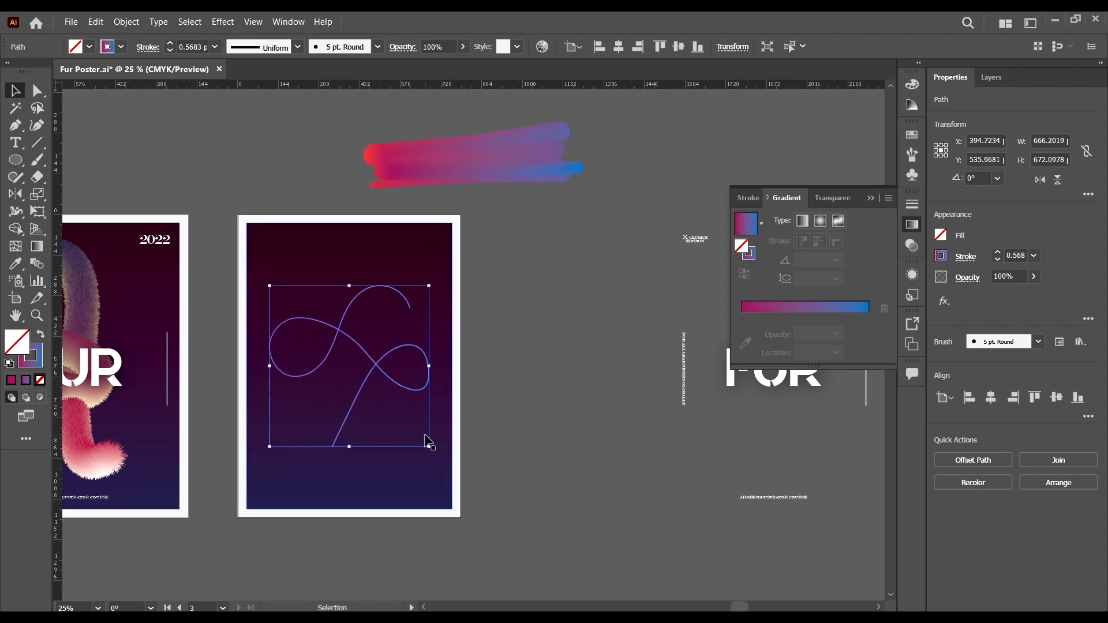
Step: Move the curve's lower end anchor down and left to about X 188 pt, Y 993 pt
{"action": "key", "text": "a"}
{"action": "left_click_drag", "start_coordinate": [332, 447], "coordinate": [339, 492]}
{"action": "key", "text": "c"}
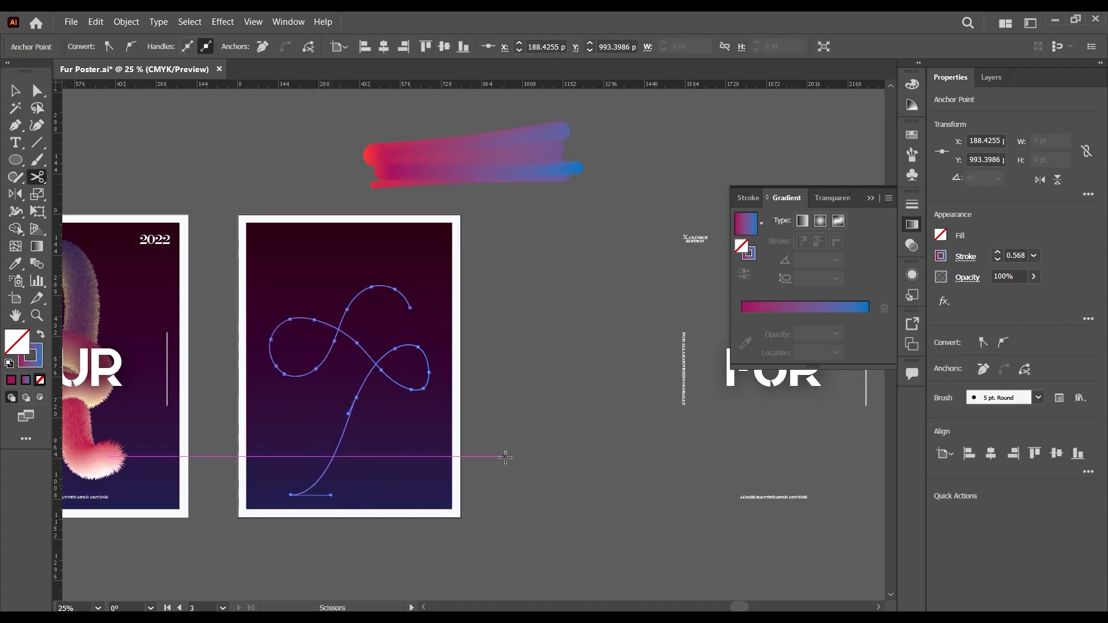
Step: Move the whole curve up slightly, adjust the anchor points along its lower stem to smooth it, and deselect it
{"action": "key", "text": "v"}
{"action": "key", "text": "a"}
{"action": "left_click_drag", "start_coordinate": [396, 388], "coordinate": [396, 363]}
{"action": "left_click", "coordinate": [354, 375]}
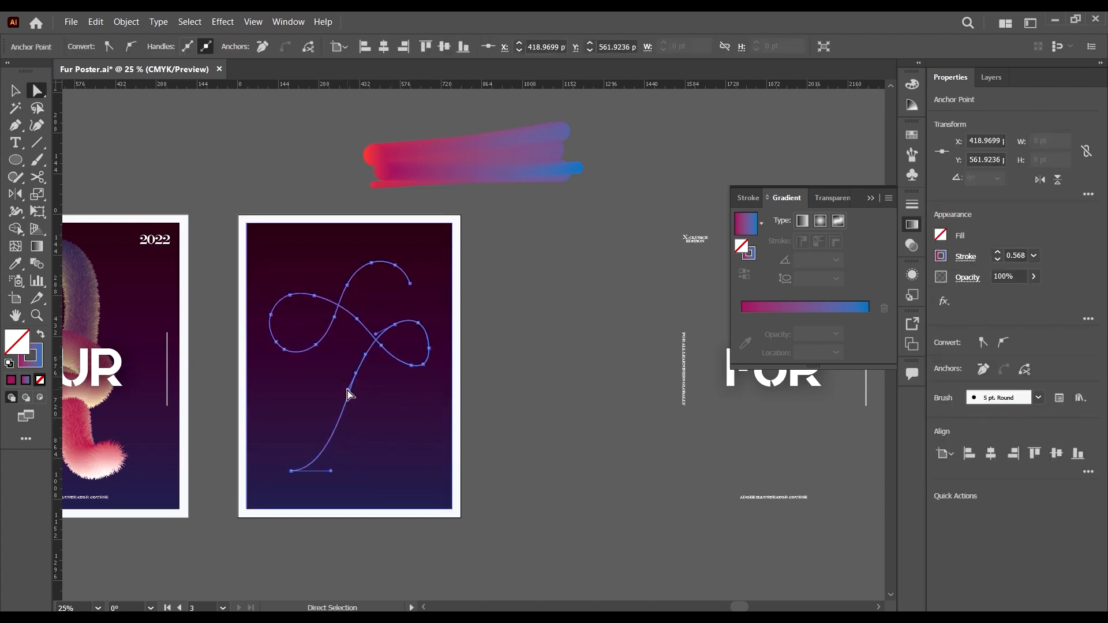
{"action": "left_click", "coordinate": [347, 391]}
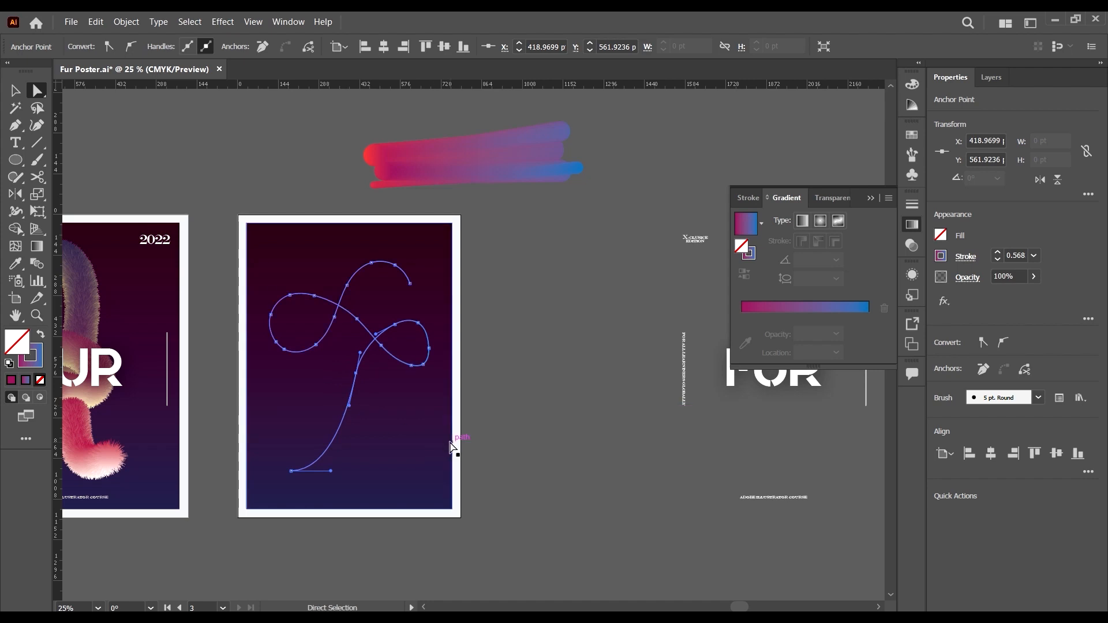
{"action": "key", "text": "v"}
{"action": "left_click", "coordinate": [535, 426]}
Step: Replace the 400-step blend's spine with the painted curve on the third artboard, and deselect the result
{"action": "left_click", "coordinate": [389, 353]}
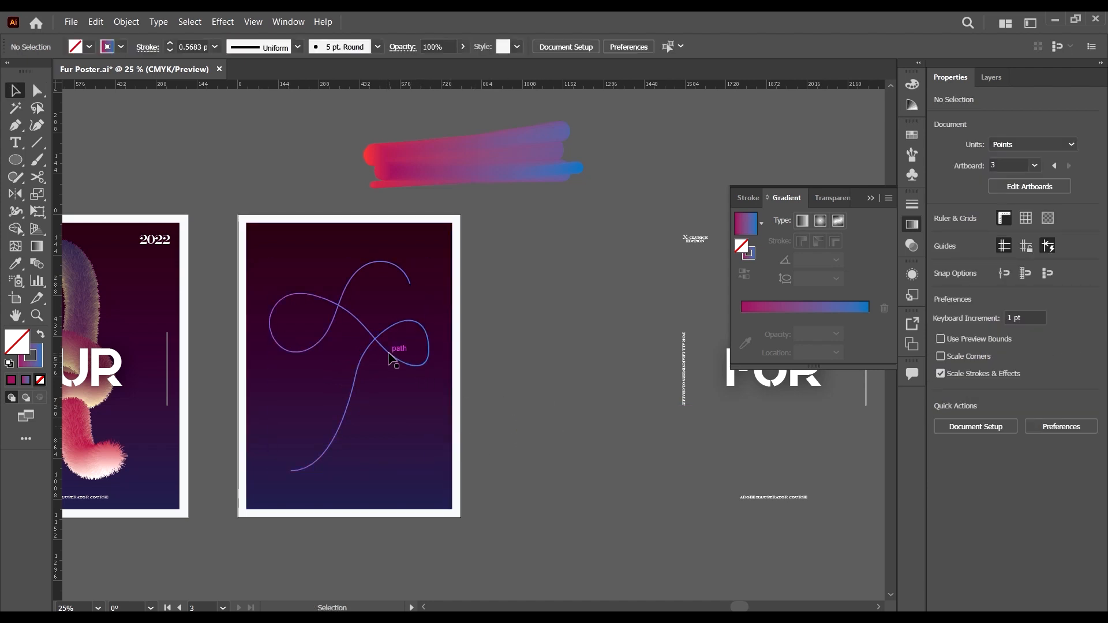
{"action": "left_click", "coordinate": [494, 146], "text": "shift"}
{"action": "left_click", "coordinate": [126, 22]}
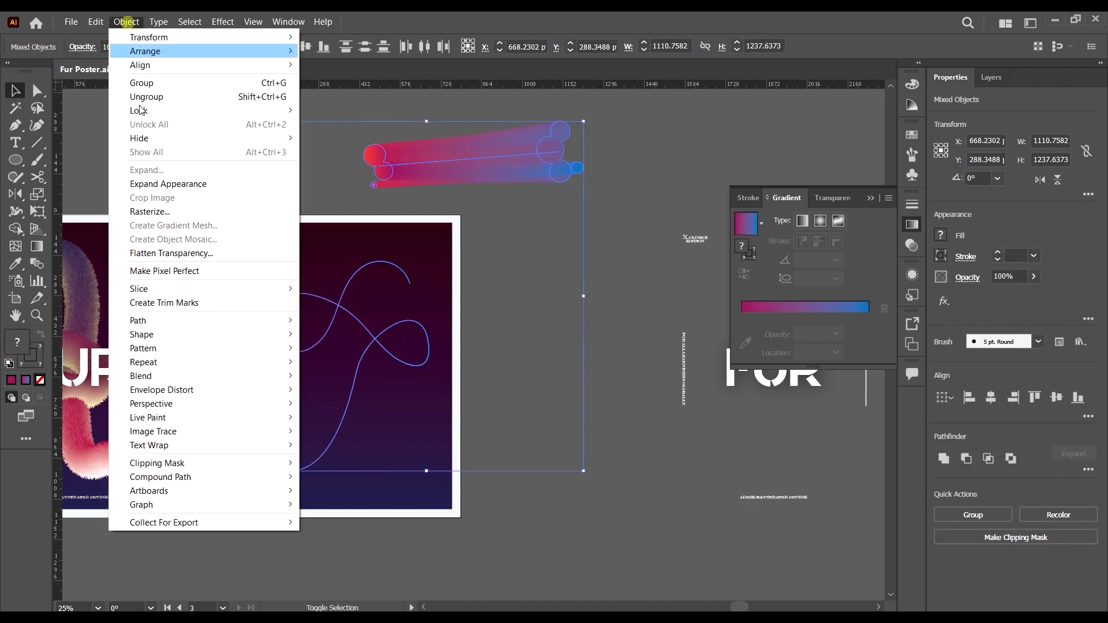
{"action": "mouse_move", "coordinate": [209, 376]}
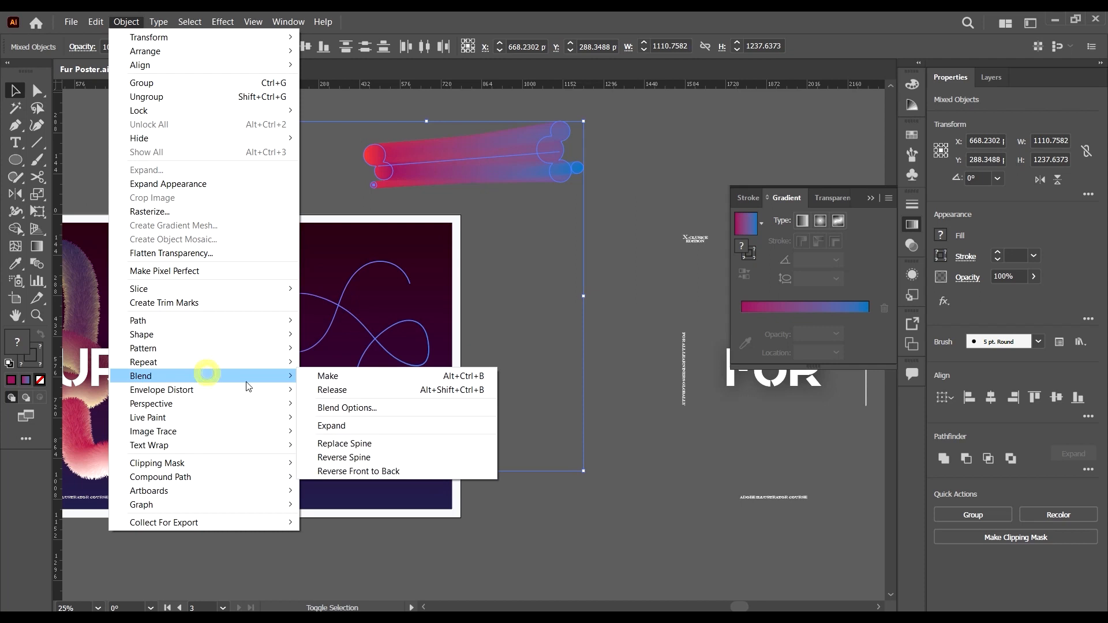
{"action": "left_click", "coordinate": [362, 449]}
{"action": "left_click", "coordinate": [559, 437]}
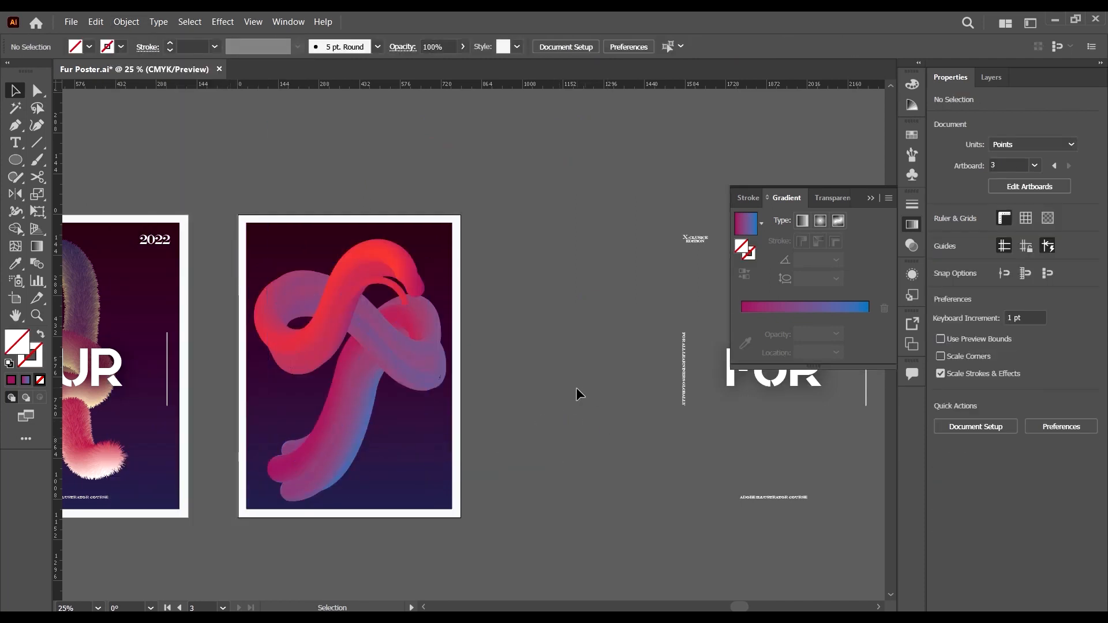
Step: Set the first gradient stop of the third poster's background rectangle to CMYK Red
{"action": "scroll", "coordinate": [240, 395], "scroll_direction": "up", "scroll_amount": 2}
{"action": "scroll", "coordinate": [323, 430], "scroll_direction": "down", "scroll_amount": 1}
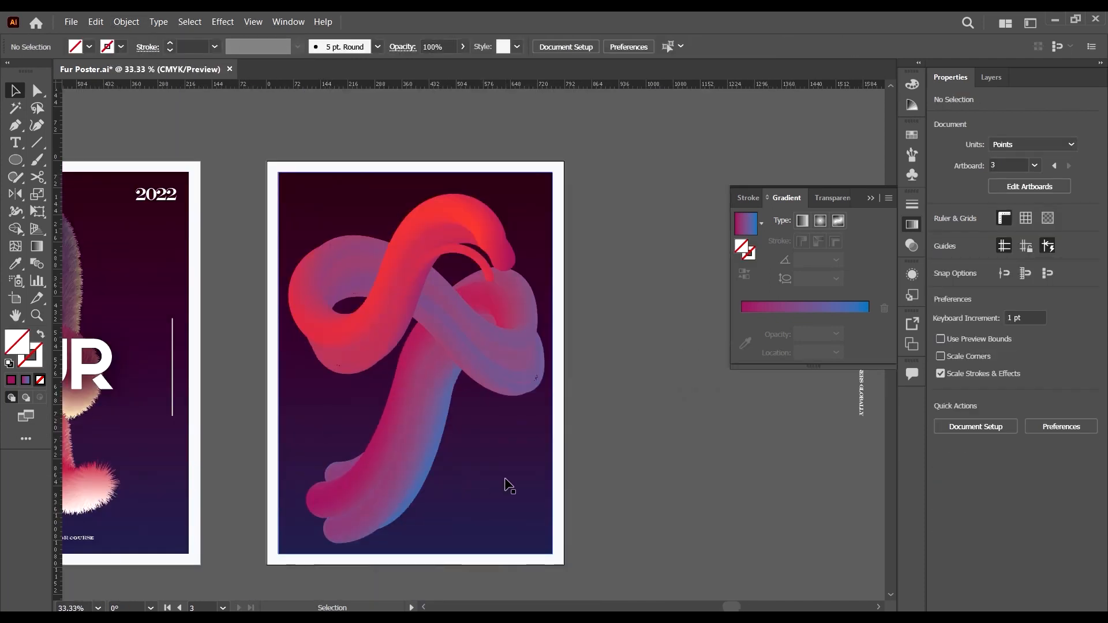
{"action": "left_click", "coordinate": [476, 463]}
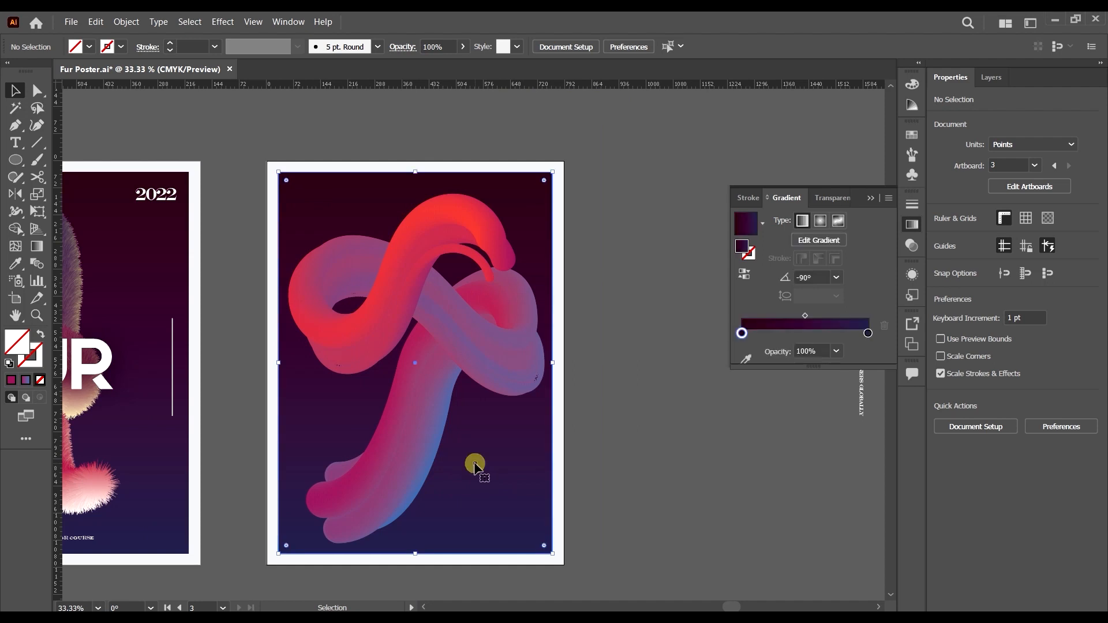
{"action": "double_click", "coordinate": [742, 333]}
{"action": "left_click", "coordinate": [704, 379]}
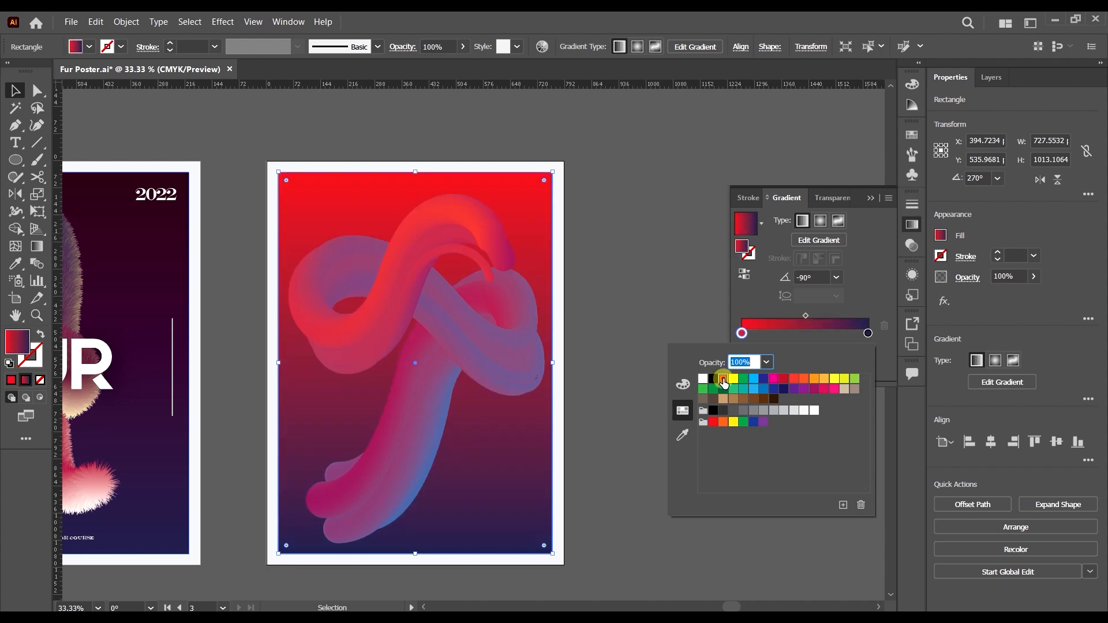
{"action": "left_click", "coordinate": [723, 380]}
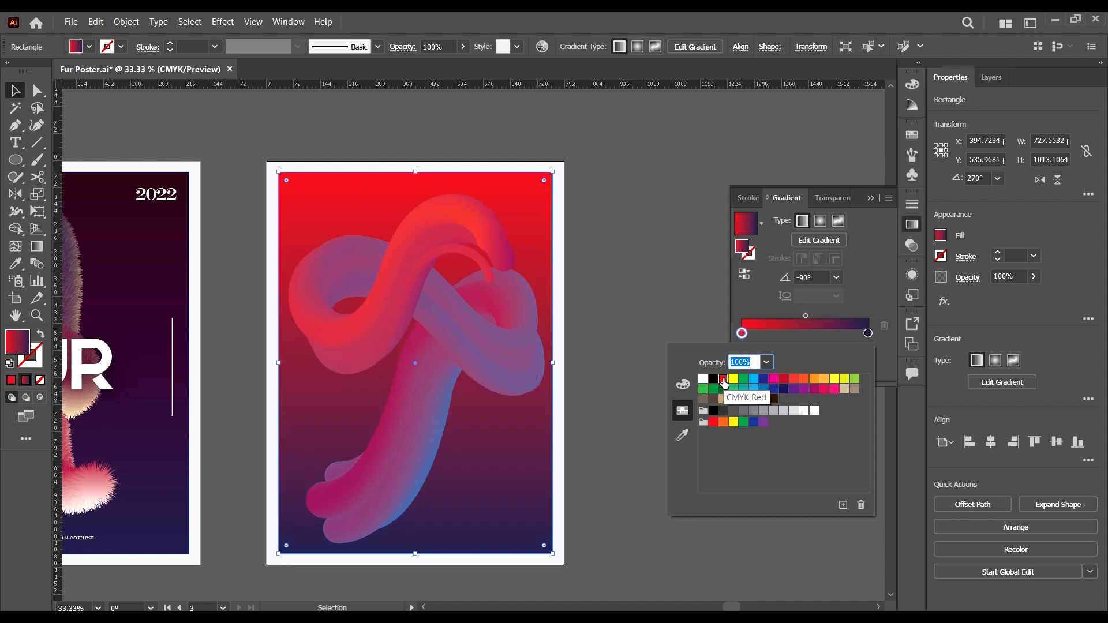
{"action": "left_click", "coordinate": [646, 285]}
Step: Try the C=0 M=90 Y=85 K=0, yellow and white swatches on the background gradient's end stop, and set it to black
{"action": "double_click", "coordinate": [868, 334]}
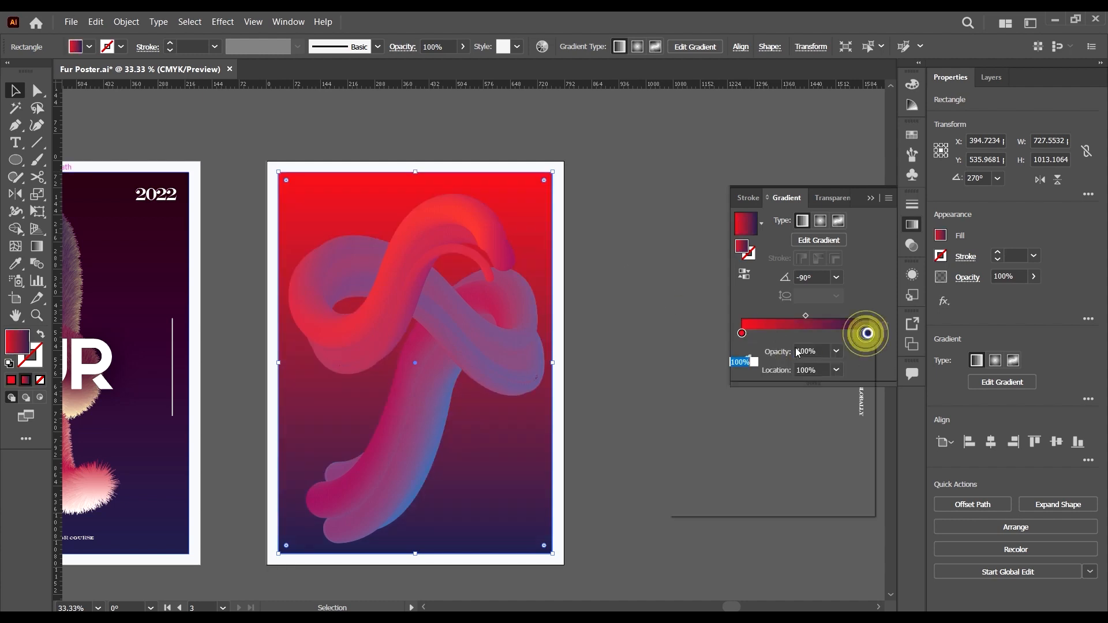
{"action": "left_click", "coordinate": [793, 379]}
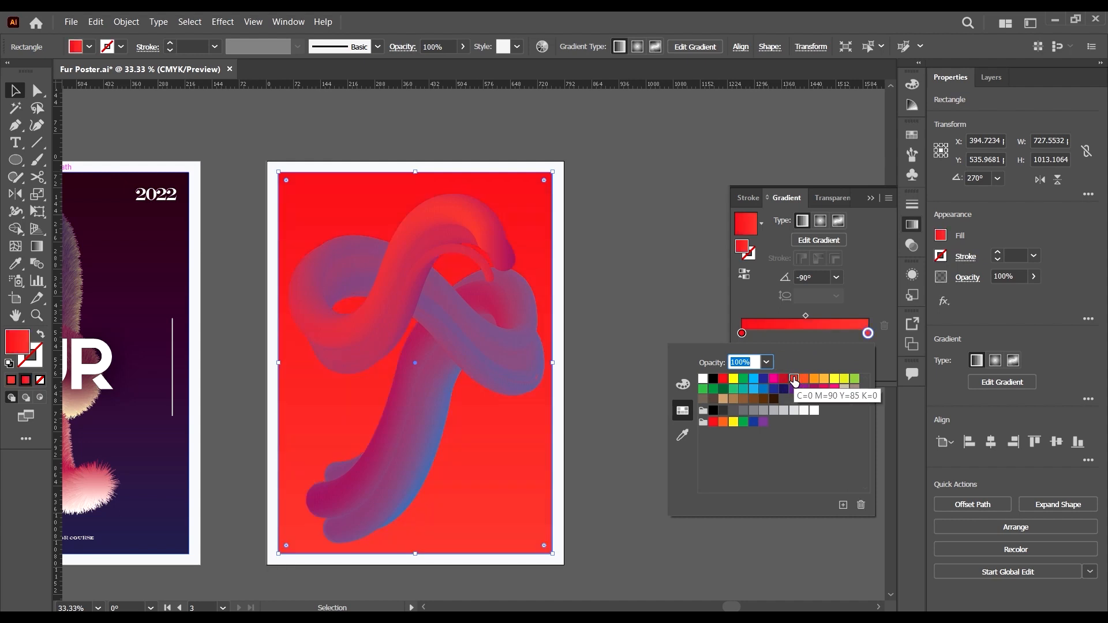
{"action": "left_click", "coordinate": [844, 381]}
{"action": "left_click", "coordinate": [834, 379]}
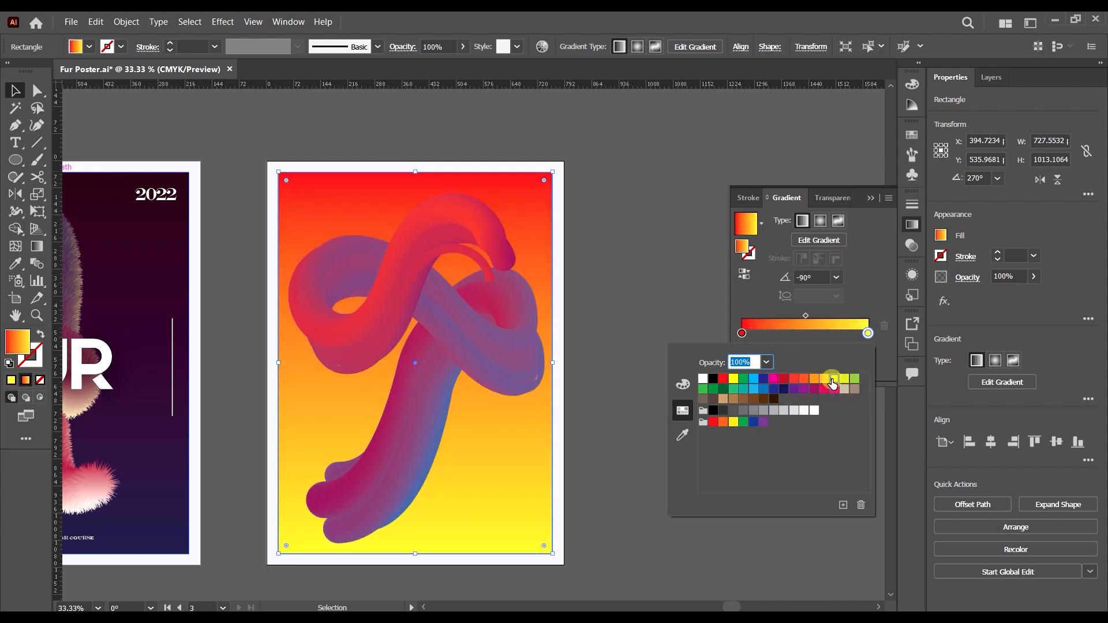
{"action": "left_click", "coordinate": [703, 380]}
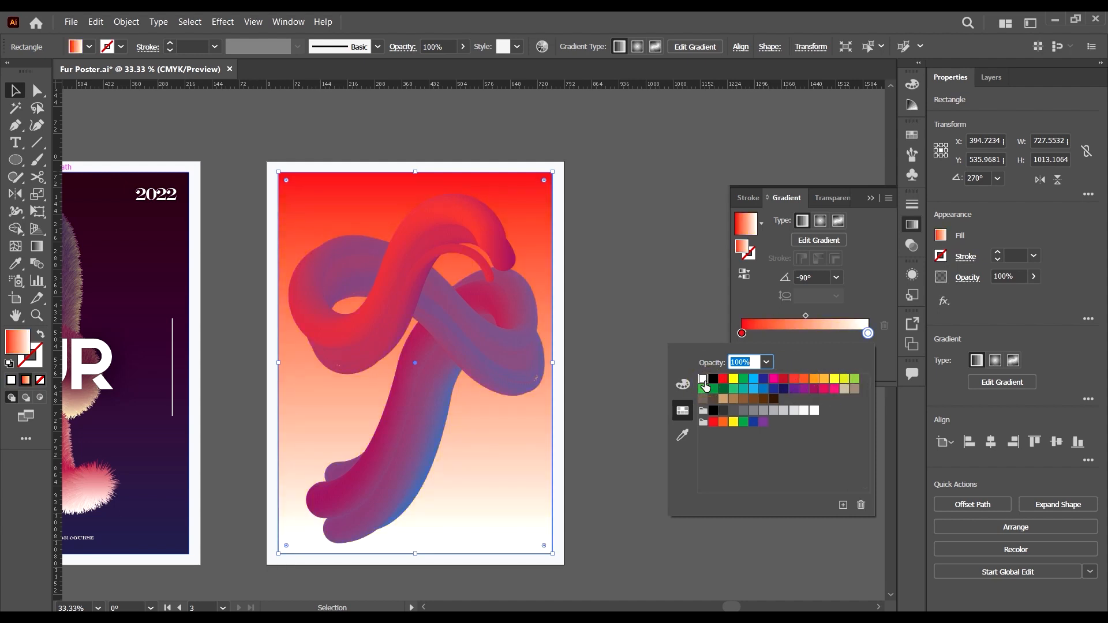
{"action": "left_click", "coordinate": [713, 381]}
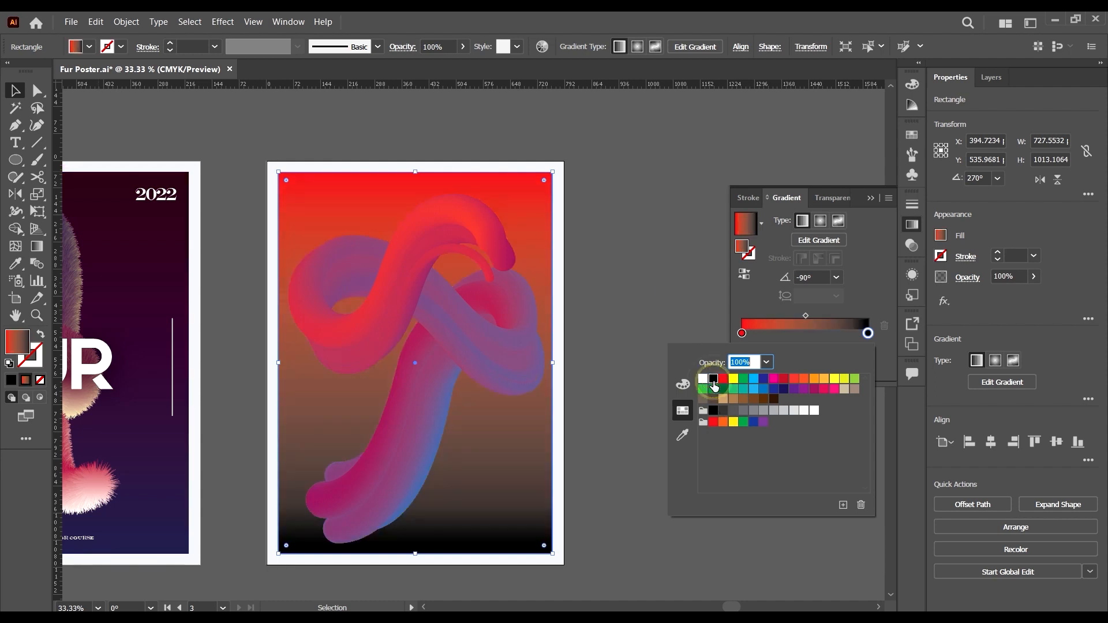
Step: Set the first gradient stop of the third poster's background rectangle to black, and deselect it
{"action": "left_click", "coordinate": [741, 333]}
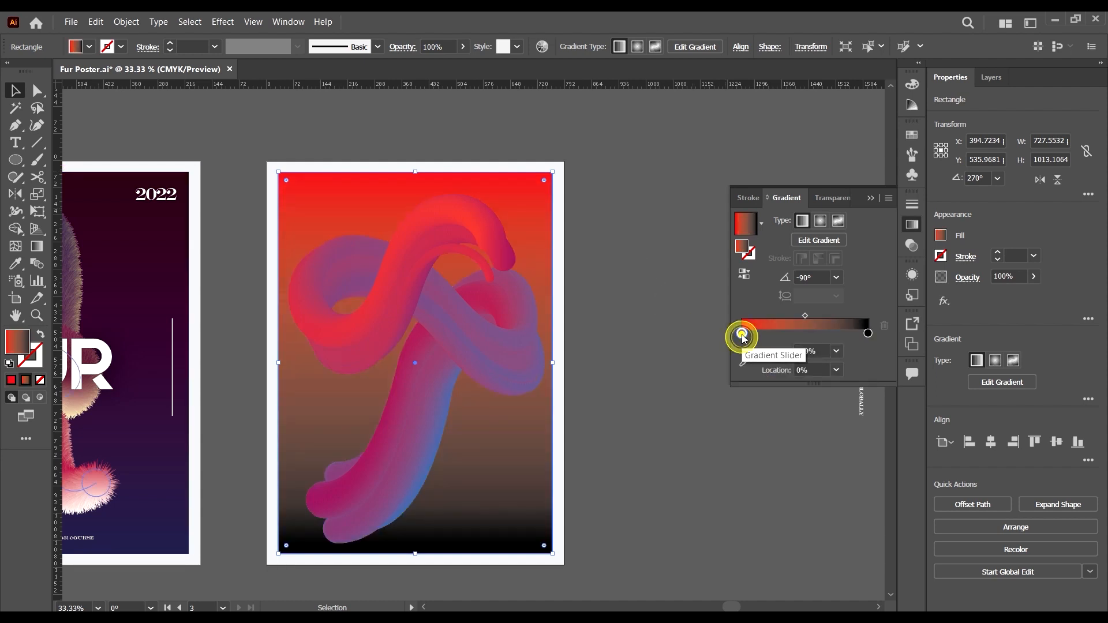
{"action": "double_click", "coordinate": [741, 333]}
{"action": "left_click", "coordinate": [713, 378]}
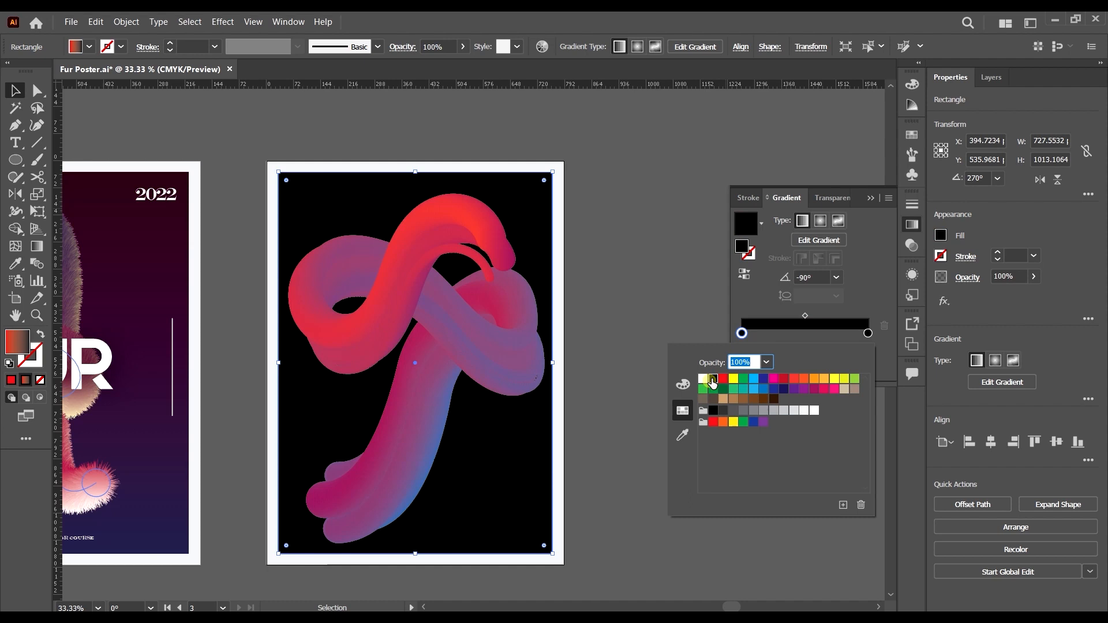
{"action": "left_click", "coordinate": [672, 301]}
Step: Start a previewed Roughen effect on the third poster's blend with a relative size of 6% and corner points
{"action": "scroll", "coordinate": [423, 316], "scroll_direction": "up", "scroll_amount": 2}
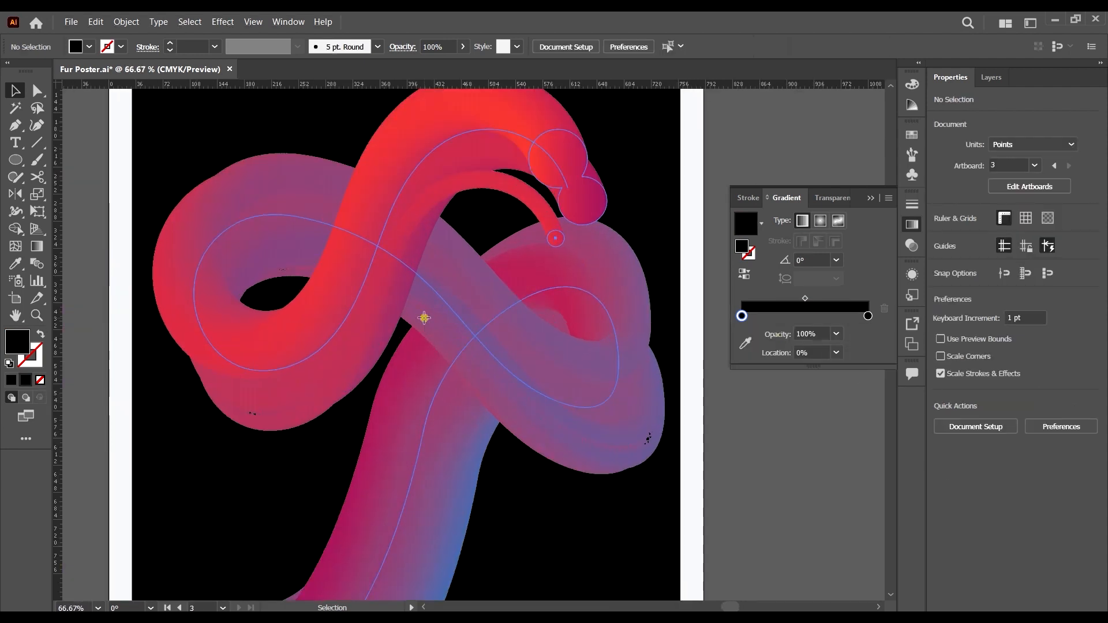
{"action": "left_click", "coordinate": [425, 317]}
{"action": "scroll", "coordinate": [456, 309], "scroll_direction": "down", "scroll_amount": 2}
{"action": "scroll", "coordinate": [529, 323], "scroll_direction": "up", "scroll_amount": 4}
{"action": "scroll", "coordinate": [465, 297], "scroll_direction": "down", "scroll_amount": 4}
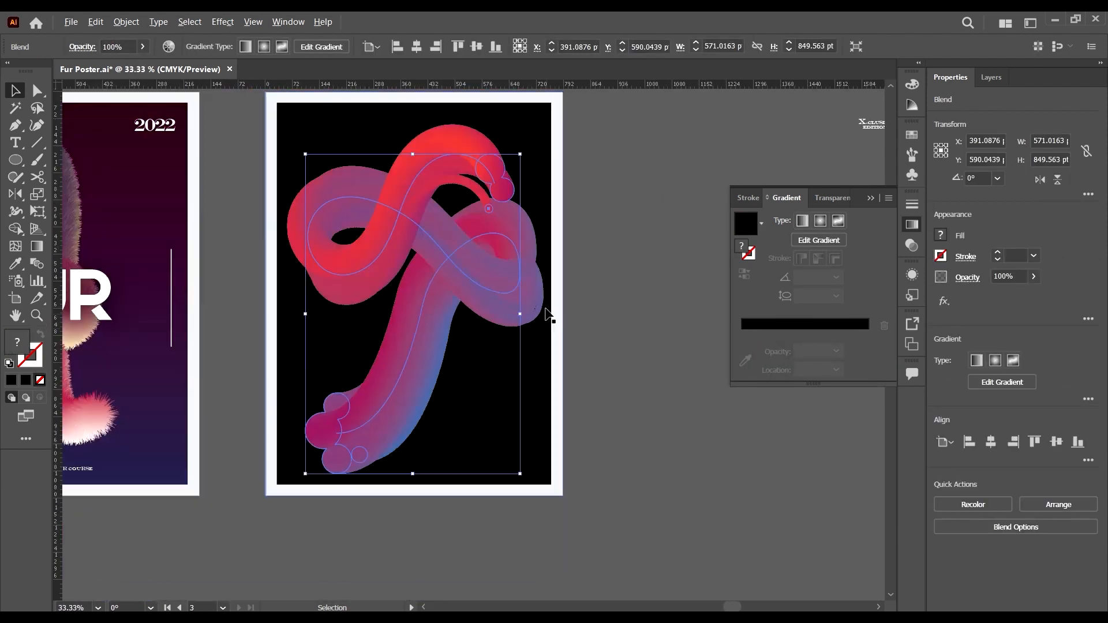
{"action": "scroll", "coordinate": [459, 217], "scroll_direction": "up", "scroll_amount": 2}
{"action": "scroll", "coordinate": [470, 271], "scroll_direction": "down", "scroll_amount": 2}
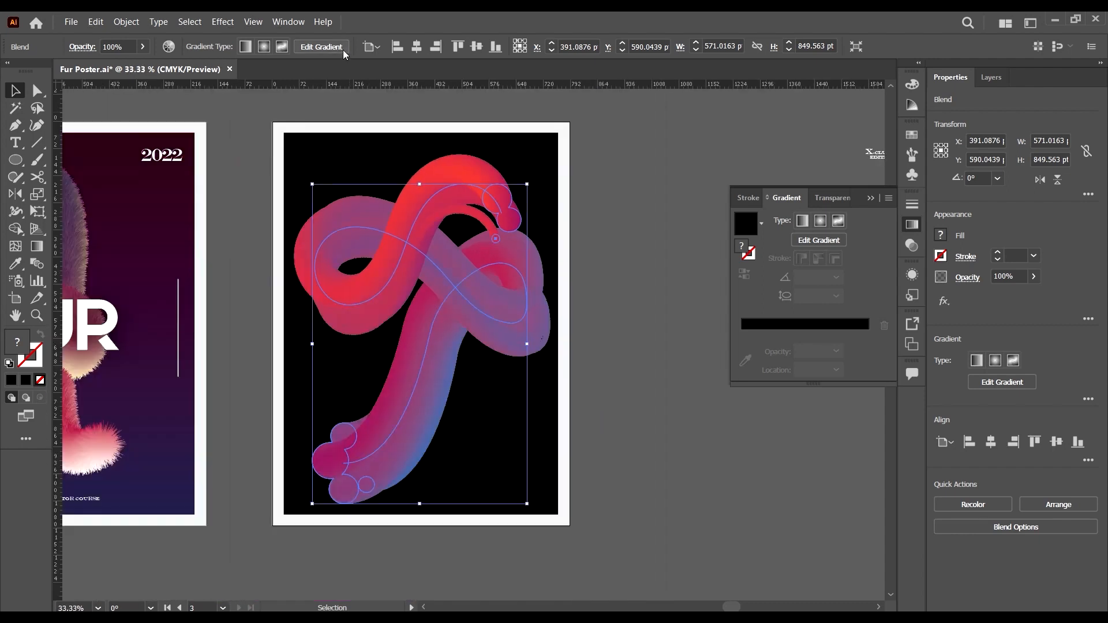
{"action": "left_click", "coordinate": [182, 19]}
{"action": "mouse_move", "coordinate": [223, 21]}
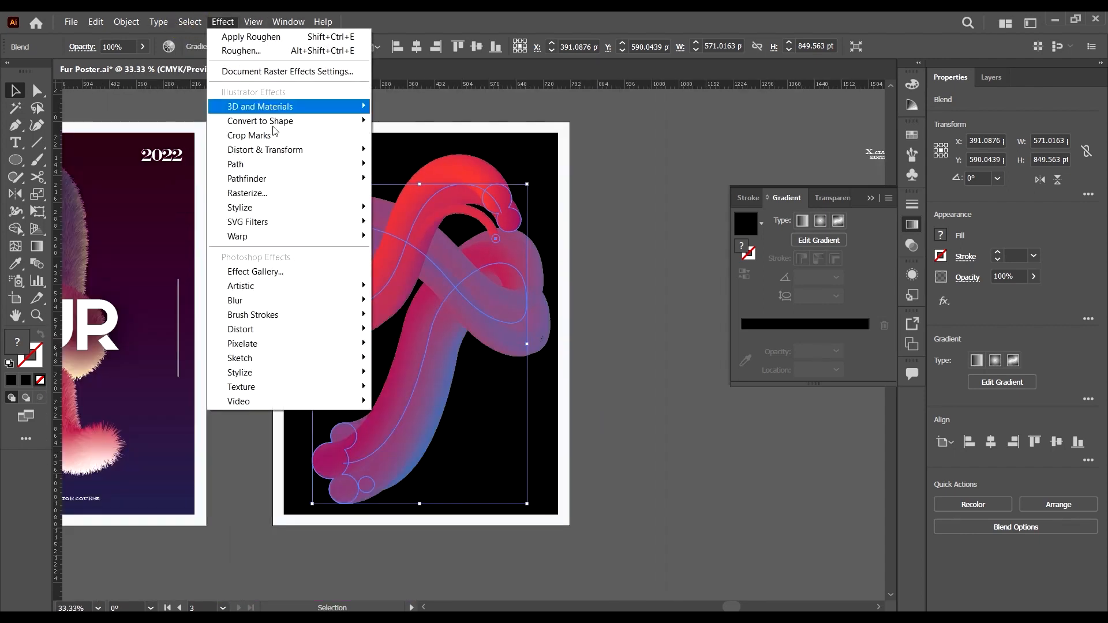
{"action": "mouse_move", "coordinate": [300, 165]}
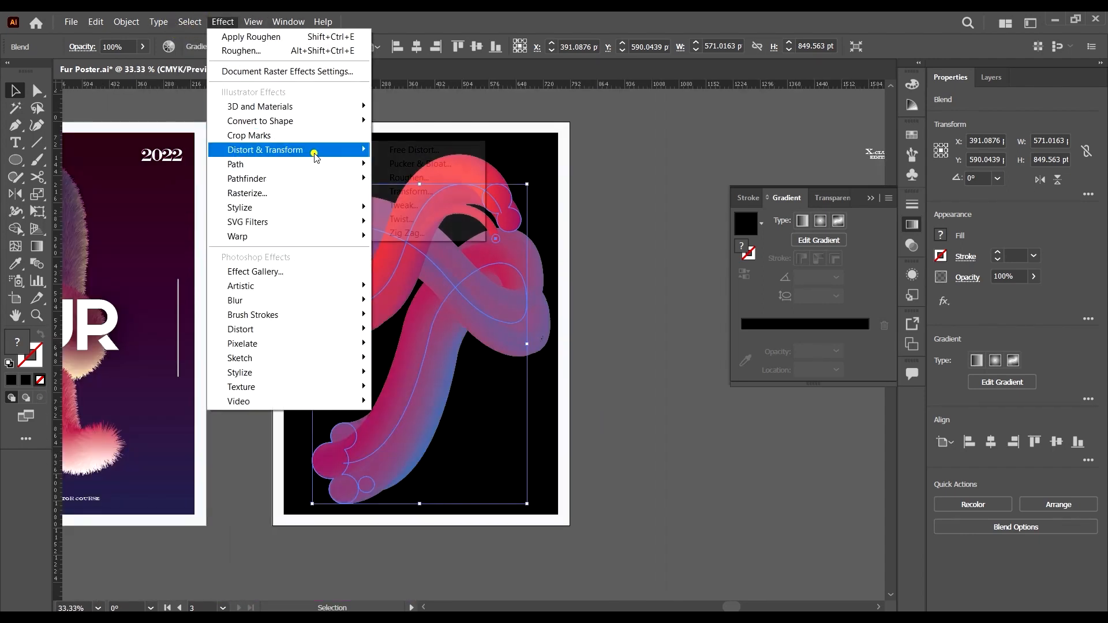
{"action": "left_click", "coordinate": [433, 175]}
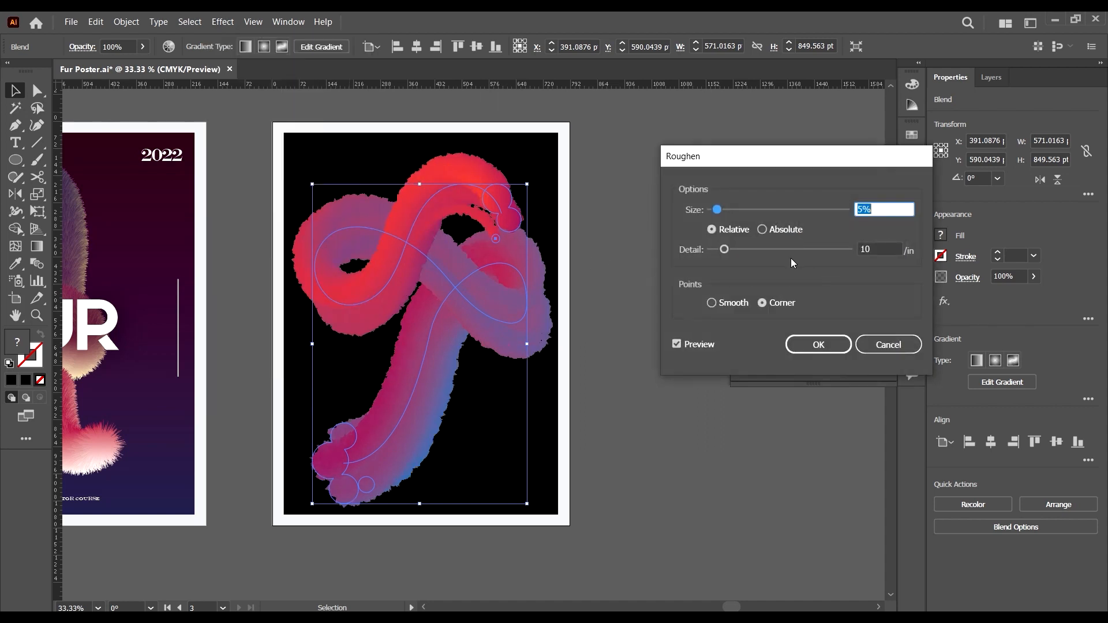
{"action": "left_click", "coordinate": [772, 210]}
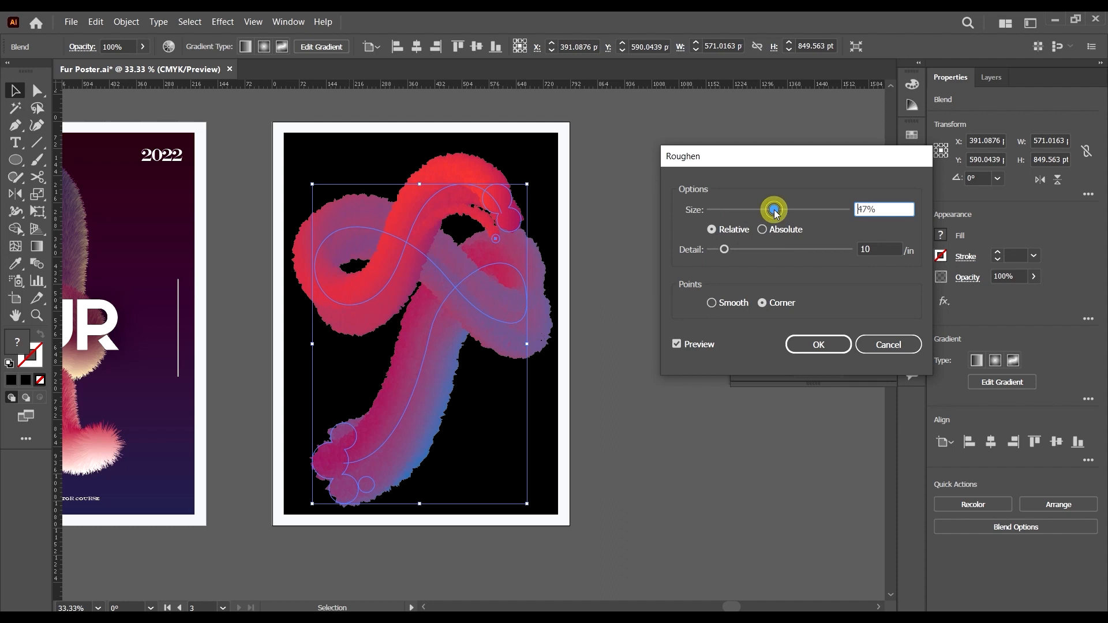
{"action": "left_click", "coordinate": [719, 211]}
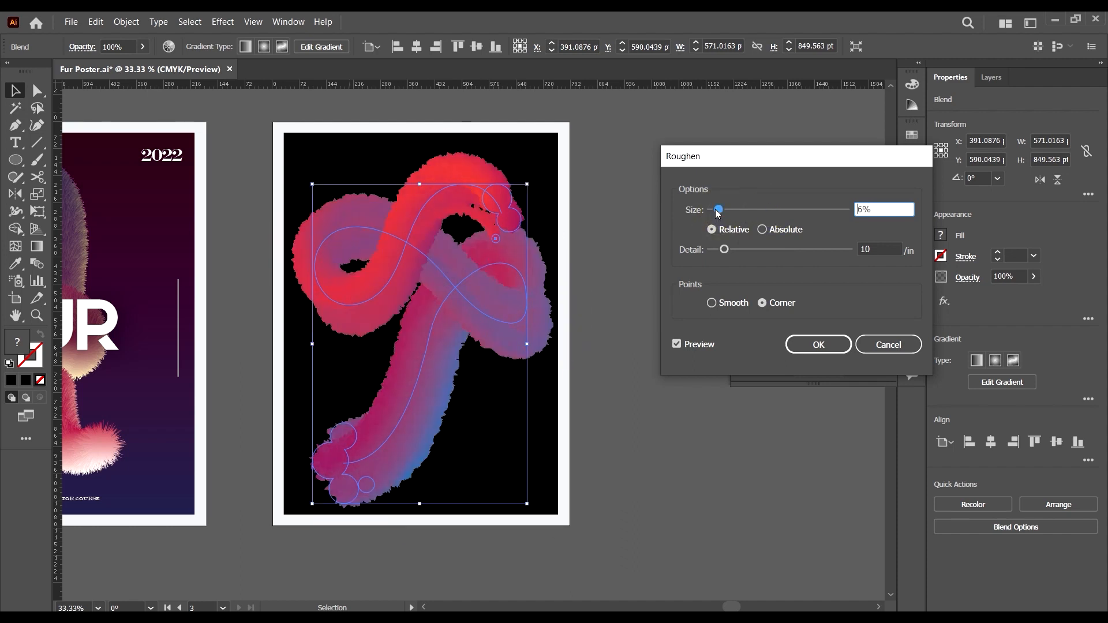
Step: Set the Roughen detail to 84 per inch and apply the effect to the blend
{"action": "left_click", "coordinate": [763, 250]}
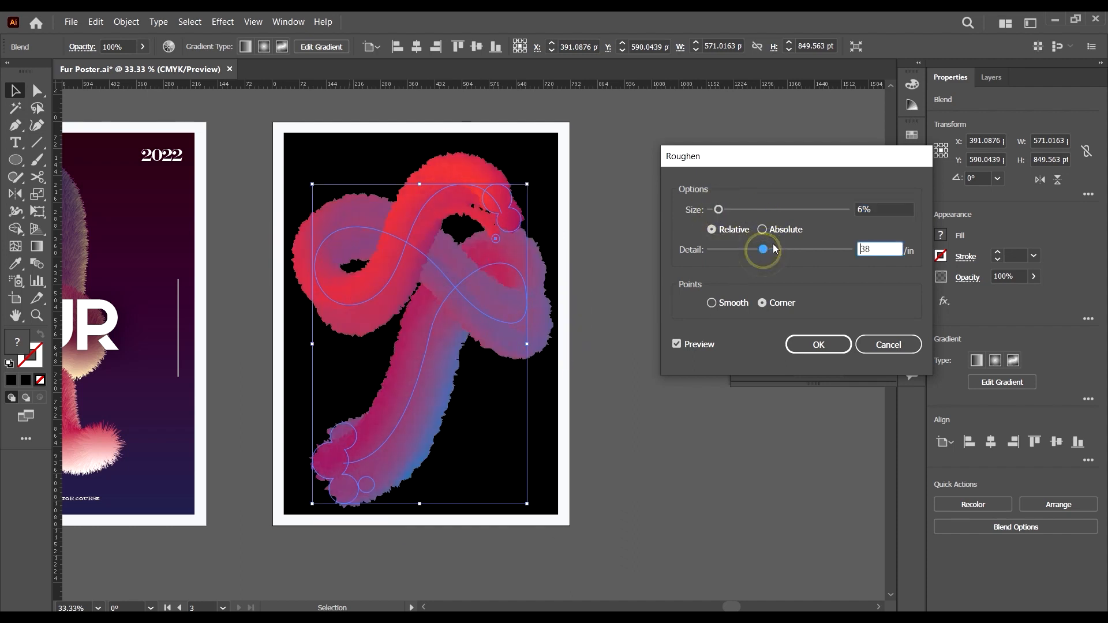
{"action": "left_click", "coordinate": [797, 250]}
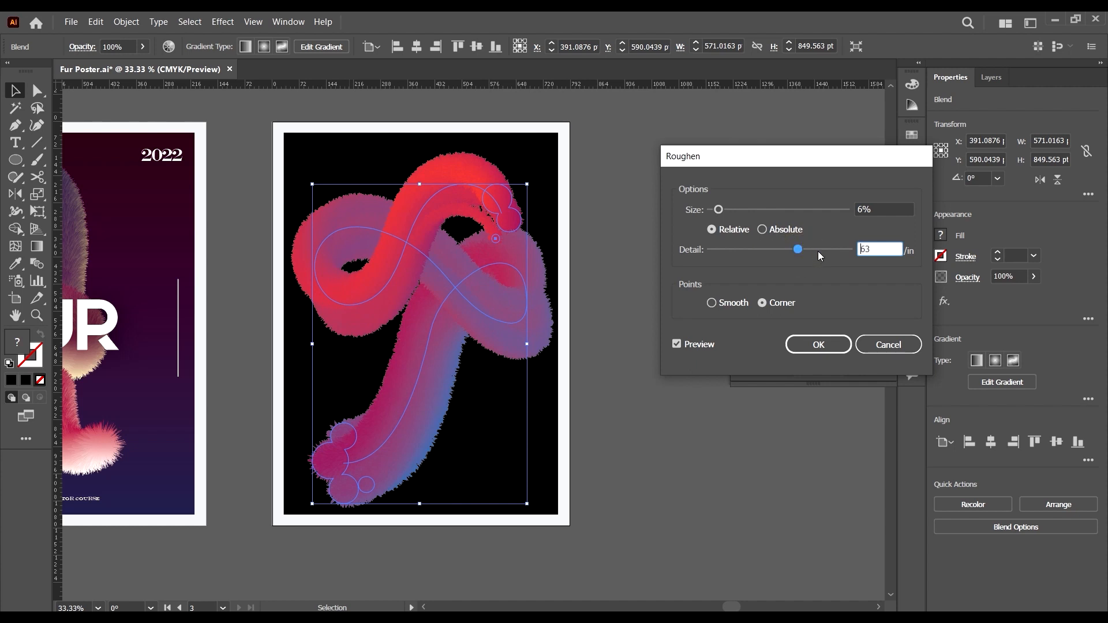
{"action": "key", "text": "Up"}
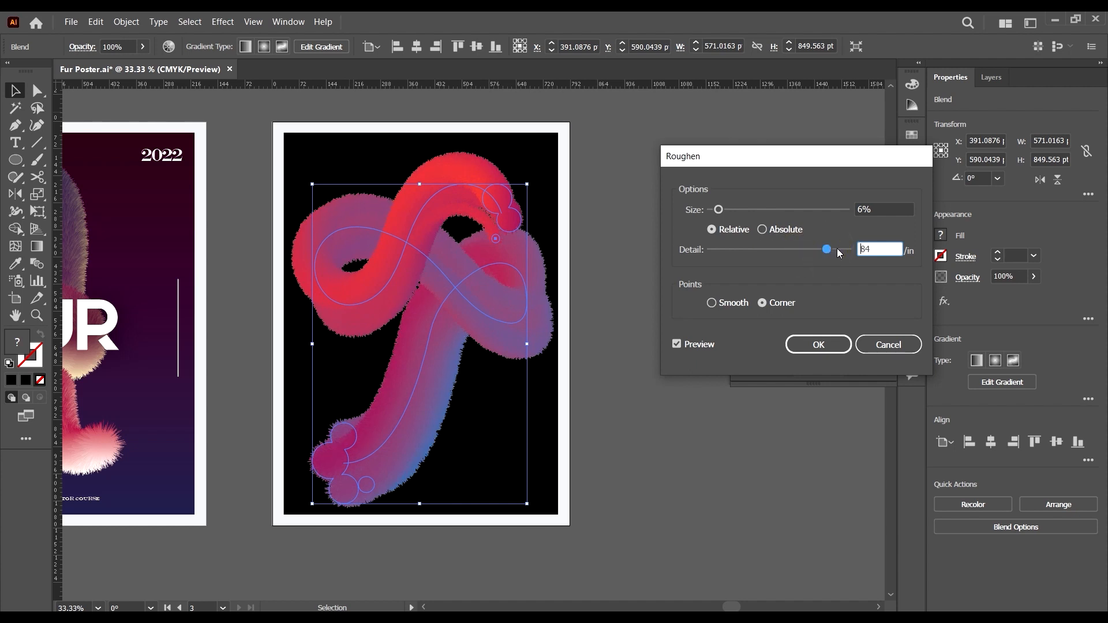
{"action": "left_click", "coordinate": [838, 250]}
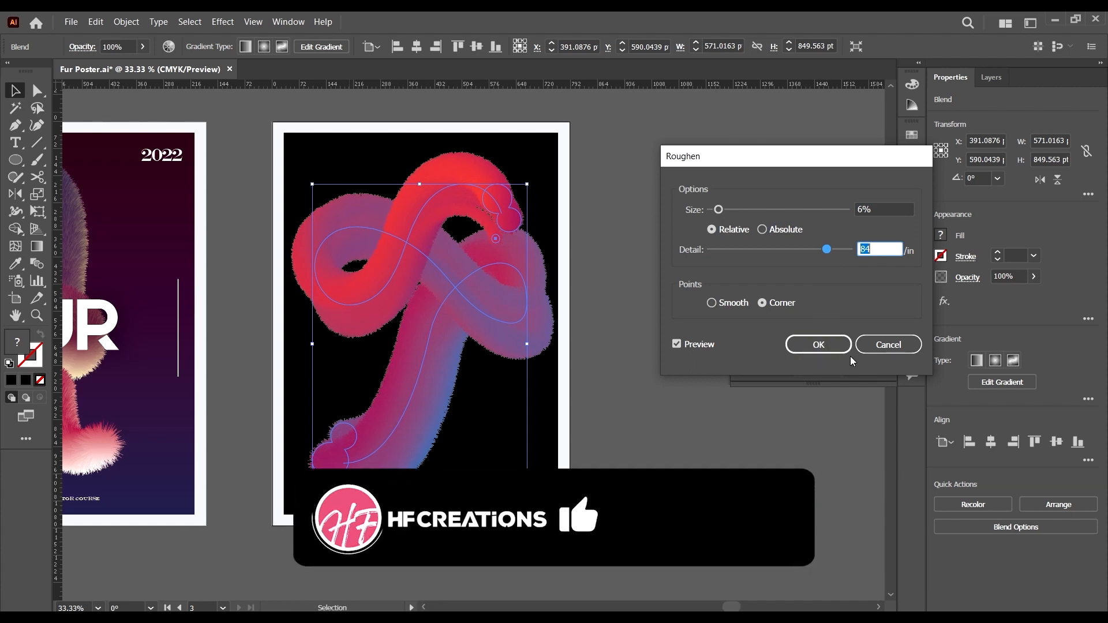
{"action": "key", "text": "Return"}
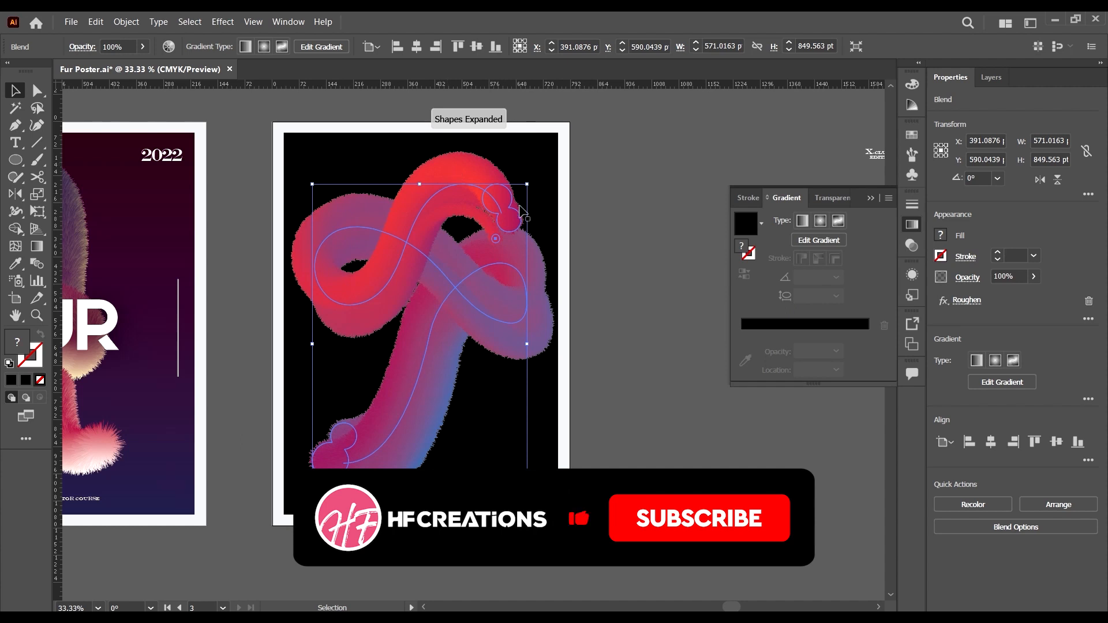
Step: Duplicate the fur blend and its background about 11 pt left and down, and delete the duplicate background rectangle
{"action": "scroll", "coordinate": [539, 239], "scroll_direction": "up", "scroll_amount": 4}
{"action": "scroll", "coordinate": [562, 267], "scroll_direction": "down", "scroll_amount": 4}
{"action": "scroll", "coordinate": [427, 264], "scroll_direction": "left", "scroll_amount": 3}
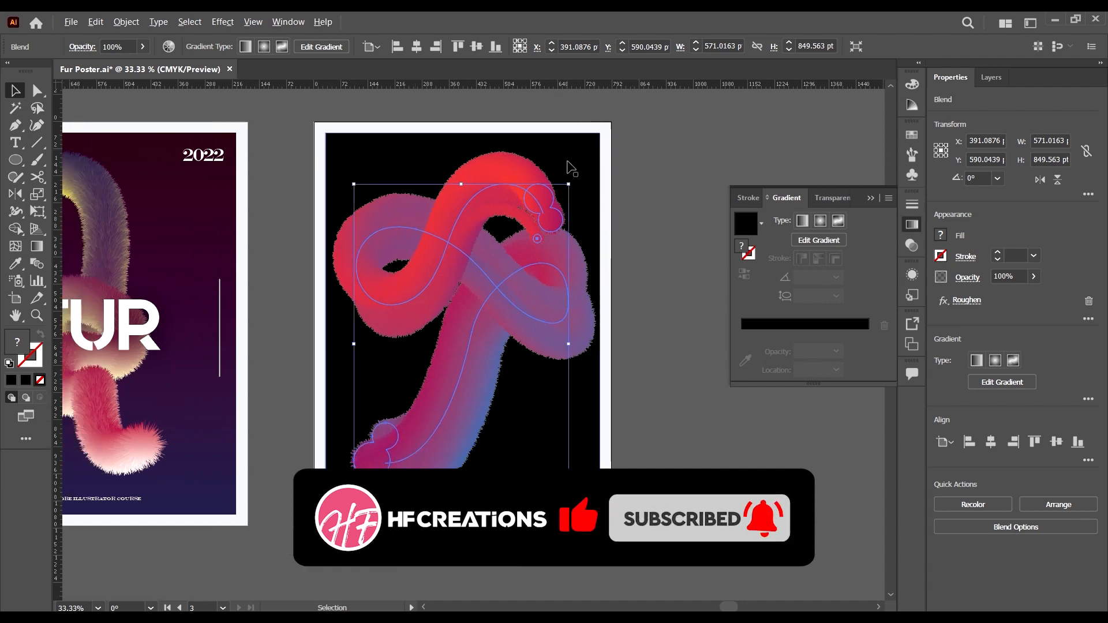
{"action": "scroll", "coordinate": [571, 167], "scroll_direction": "up", "scroll_amount": 2}
{"action": "scroll", "coordinate": [549, 190], "scroll_direction": "up", "scroll_amount": 1}
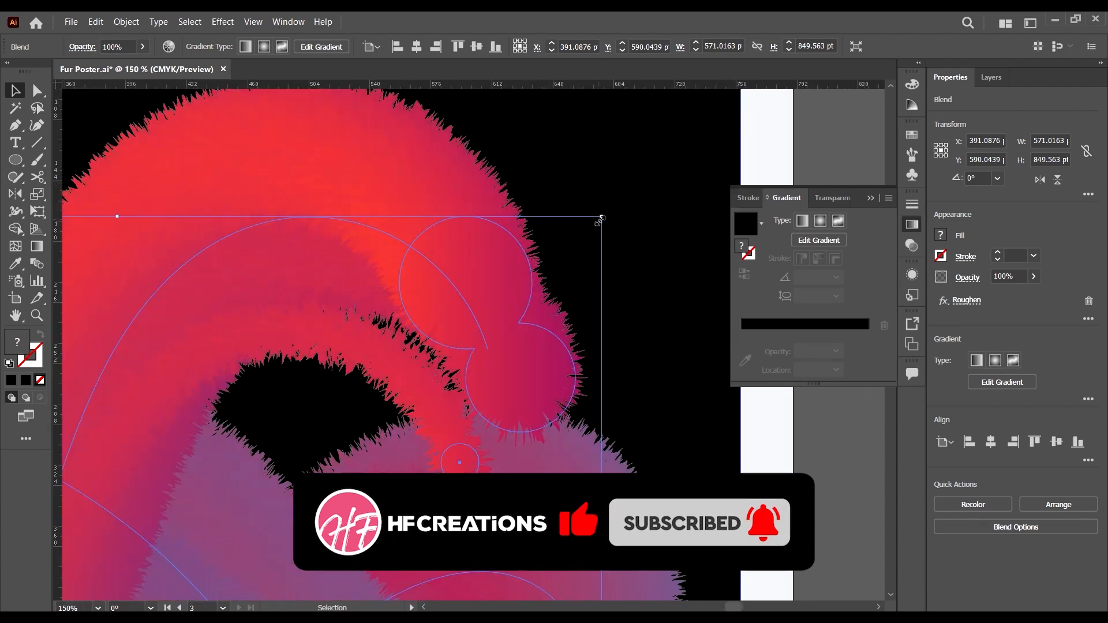
{"action": "left_click_drag", "start_coordinate": [600, 217], "coordinate": [616, 242]}
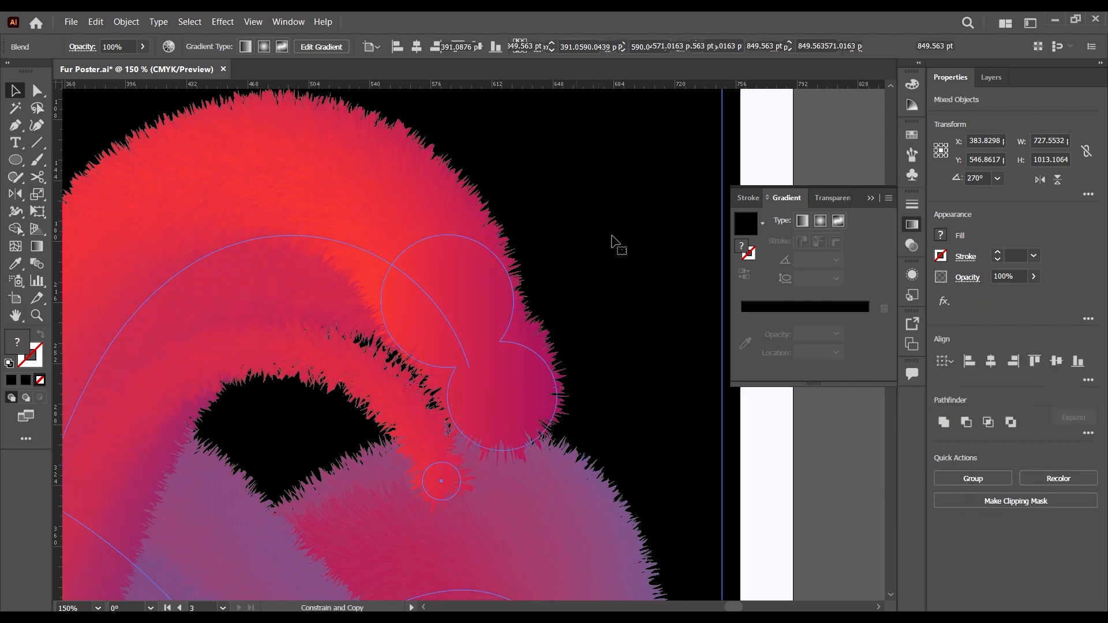
{"action": "scroll", "coordinate": [534, 271], "scroll_direction": "down", "scroll_amount": 3}
{"action": "left_click", "coordinate": [625, 324]}
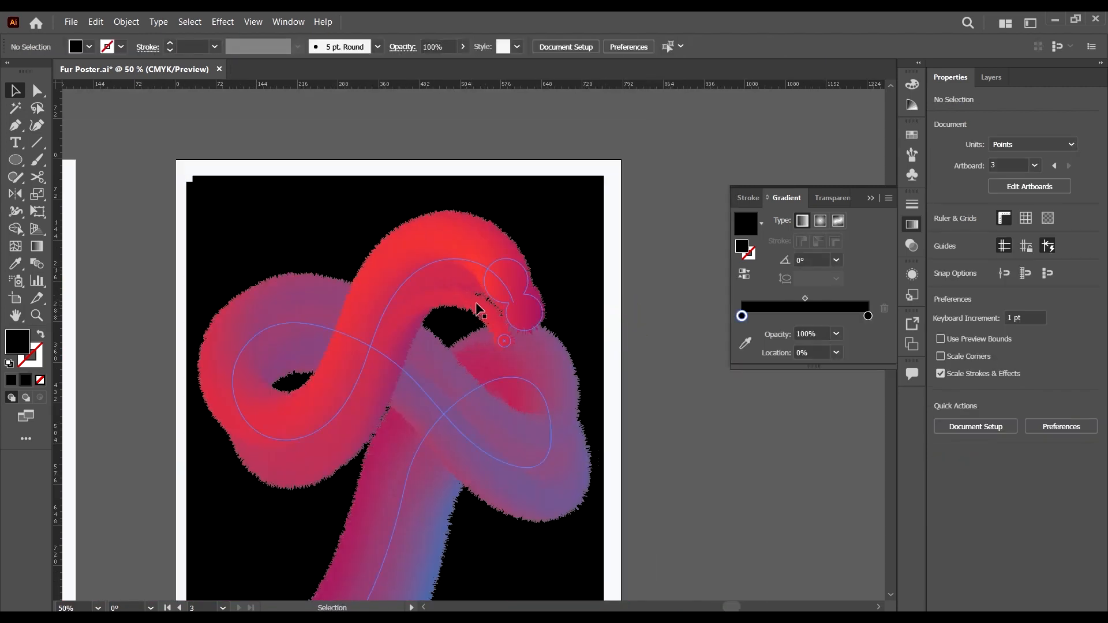
{"action": "left_click", "coordinate": [586, 191]}
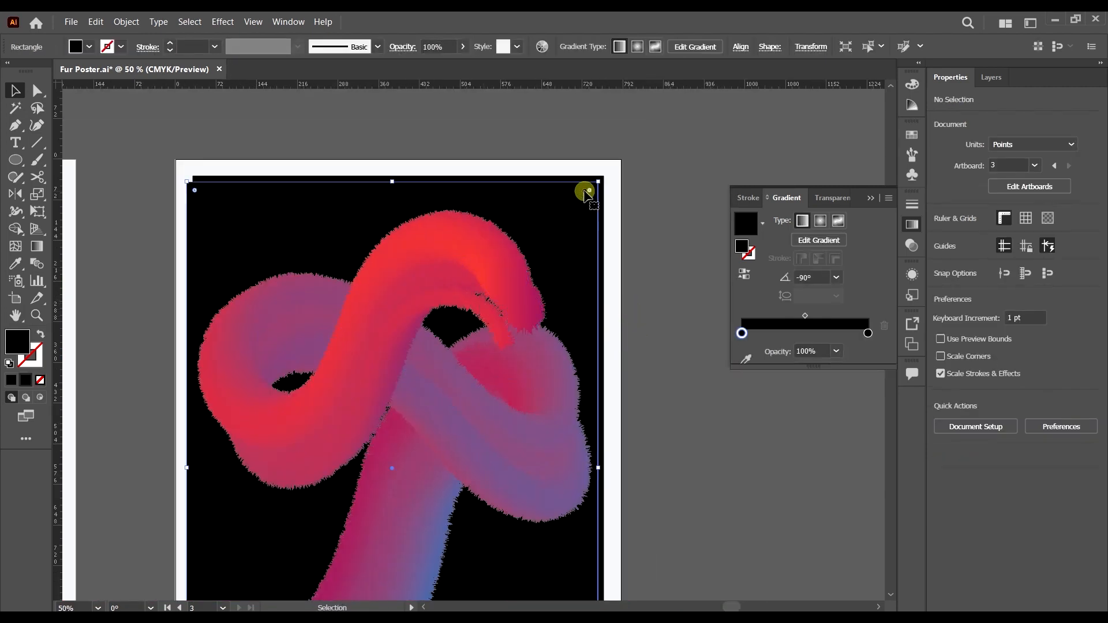
Step: Resize the duplicated fur blend to about 573 pt wide and 777 pt high, and deselect it
{"action": "left_click", "coordinate": [521, 289]}
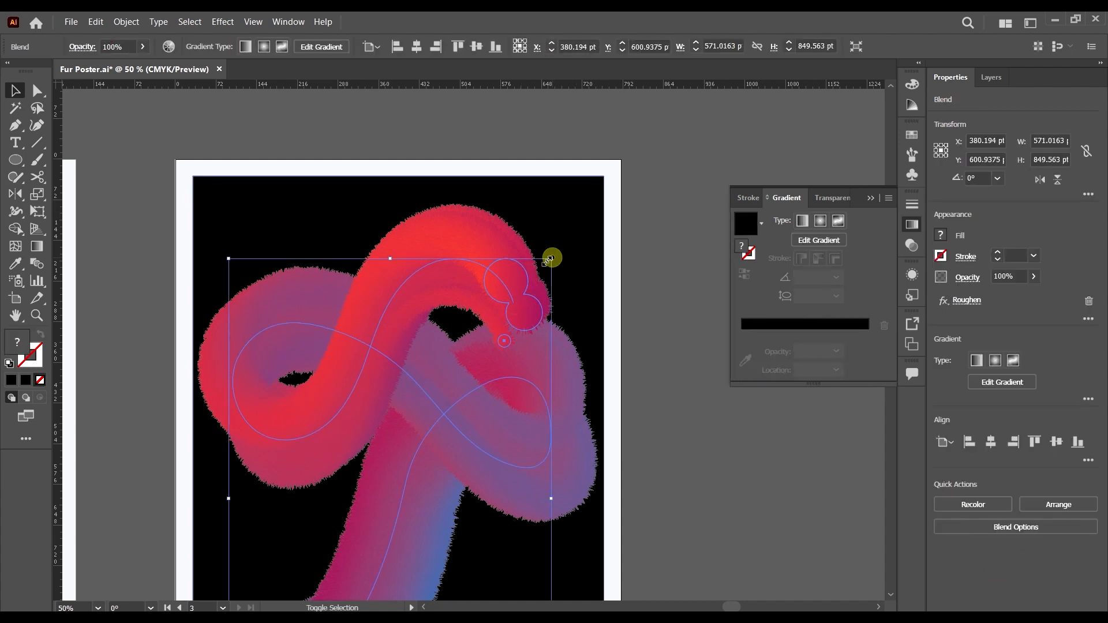
{"action": "left_click_drag", "start_coordinate": [550, 258], "coordinate": [565, 277]}
{"action": "scroll", "coordinate": [568, 278], "scroll_direction": "down", "scroll_amount": 2}
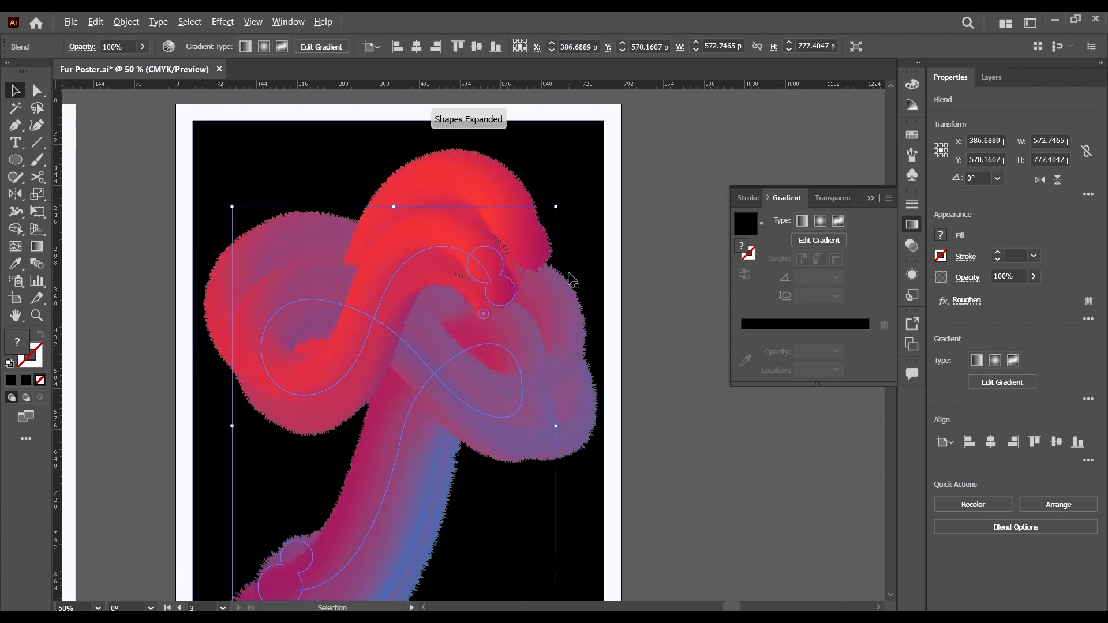
{"action": "scroll", "coordinate": [571, 279], "scroll_direction": "down", "scroll_amount": 3}
{"action": "left_click", "coordinate": [642, 237]}
{"action": "scroll", "coordinate": [435, 243], "scroll_direction": "up", "scroll_amount": 3}
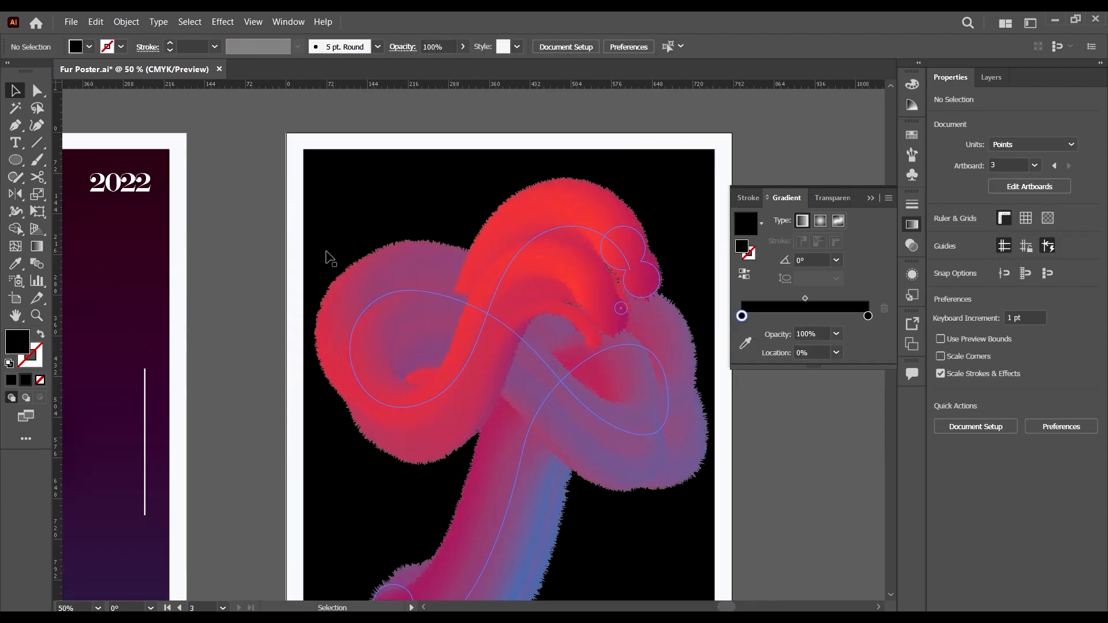
Step: Undo the move of the black background, and delete the larger original fur blend behind the resized copy
{"action": "left_click_drag", "start_coordinate": [365, 180], "coordinate": [242, 269]}
{"action": "key", "text": "ctrl+z"}
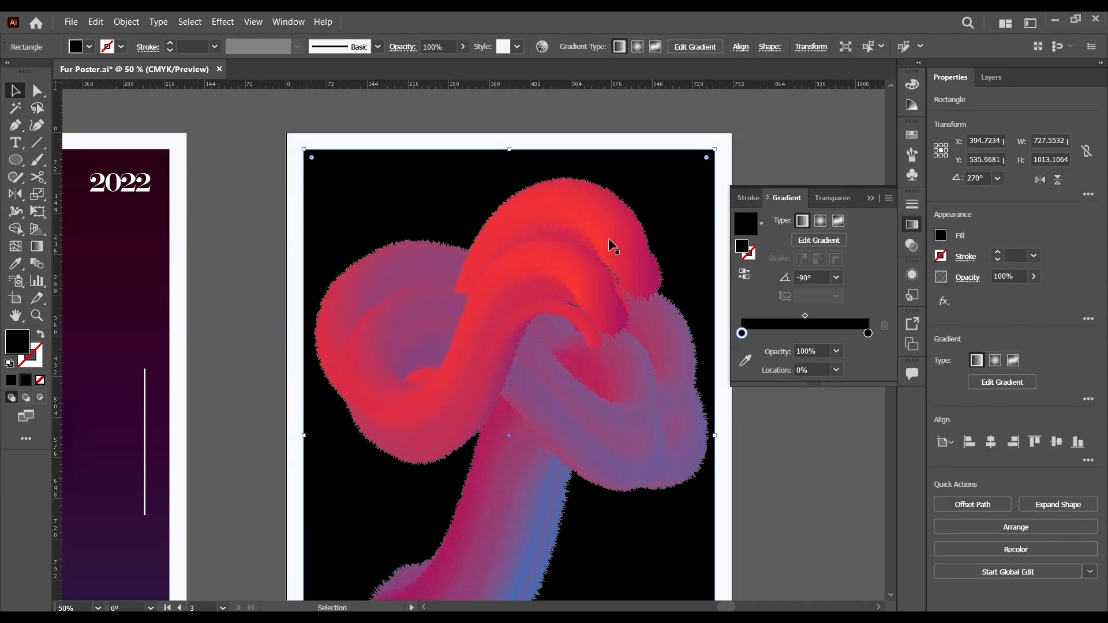
{"action": "left_click", "coordinate": [596, 212]}
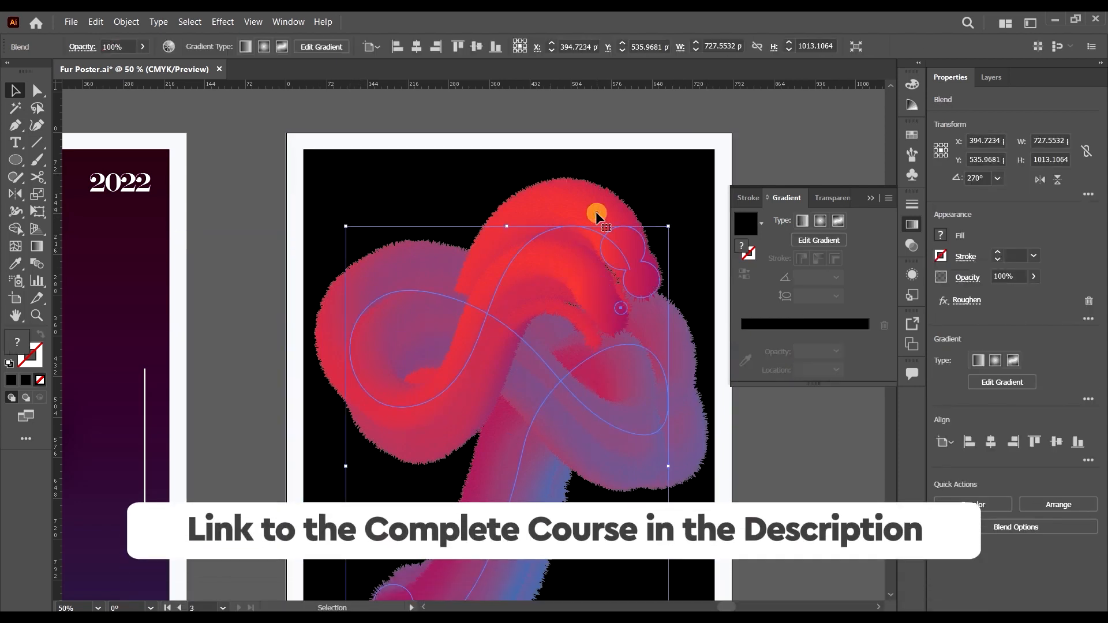
{"action": "left_click", "coordinate": [611, 226]}
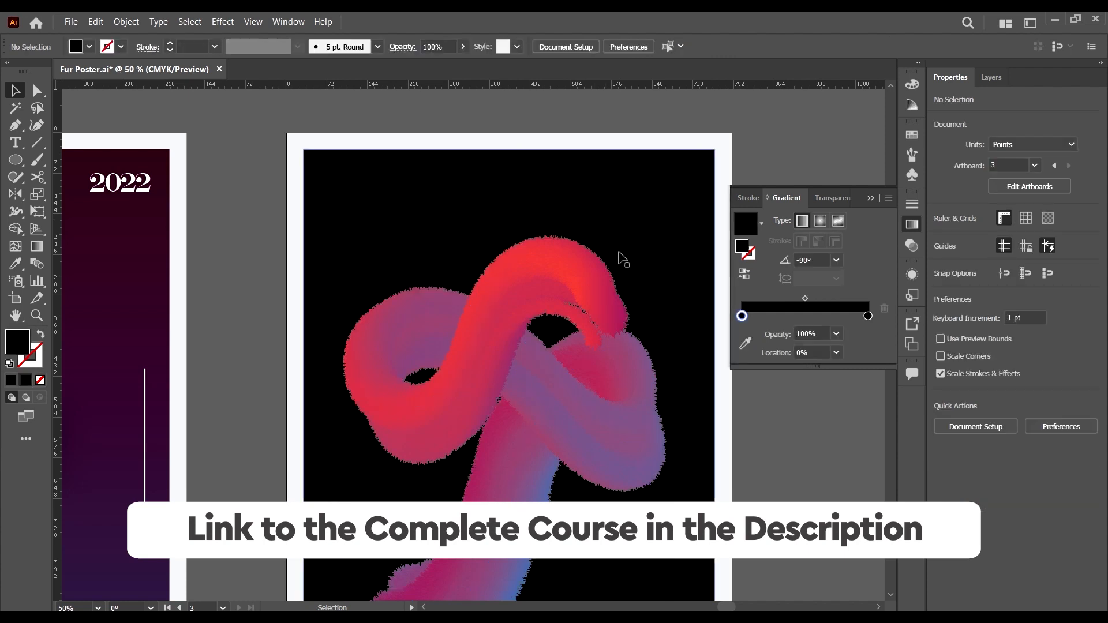
Step: Move the remaining fur blend slightly up and to the right on the third poster, and deselect it
{"action": "scroll", "coordinate": [583, 281], "scroll_direction": "down", "scroll_amount": 2}
{"action": "scroll", "coordinate": [579, 284], "scroll_direction": "down", "scroll_amount": 2}
{"action": "left_click", "coordinate": [712, 391]}
{"action": "scroll", "coordinate": [534, 293], "scroll_direction": "up", "scroll_amount": 1}
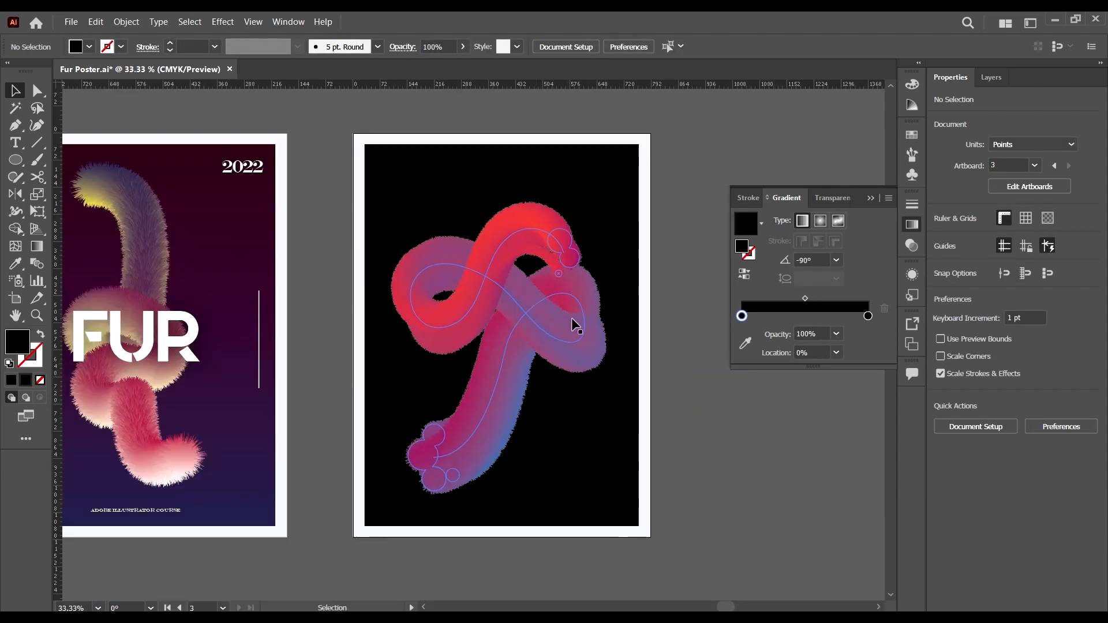
{"action": "left_click", "coordinate": [574, 323]}
{"action": "left_click", "coordinate": [687, 391]}
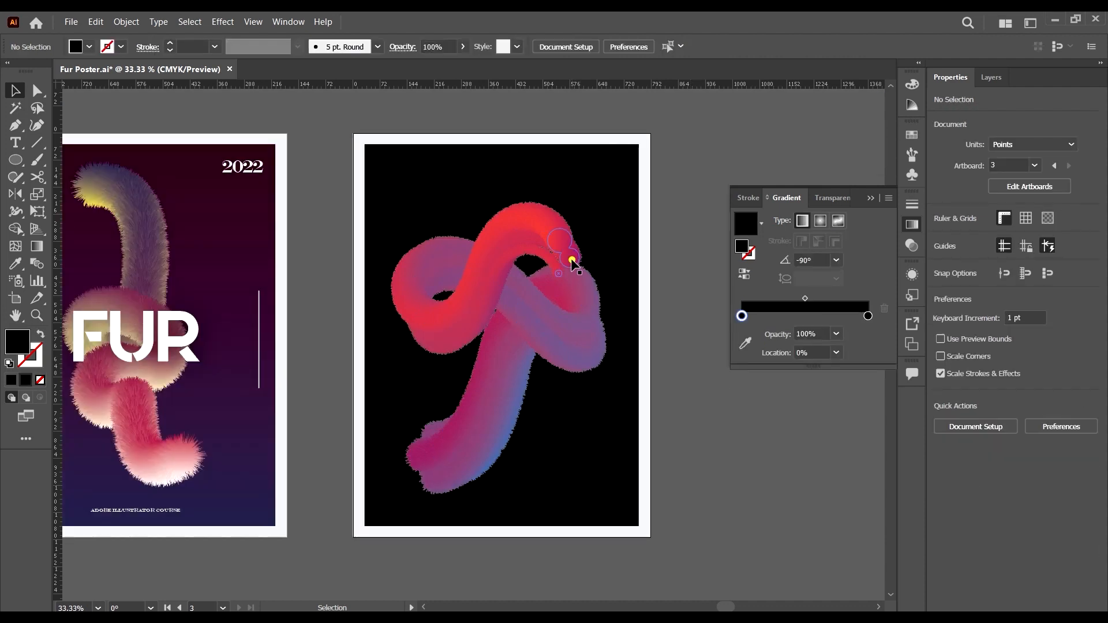
{"action": "left_click", "coordinate": [572, 259]}
{"action": "left_click_drag", "start_coordinate": [578, 248], "coordinate": [578, 248]}
{"action": "left_click", "coordinate": [717, 440]}
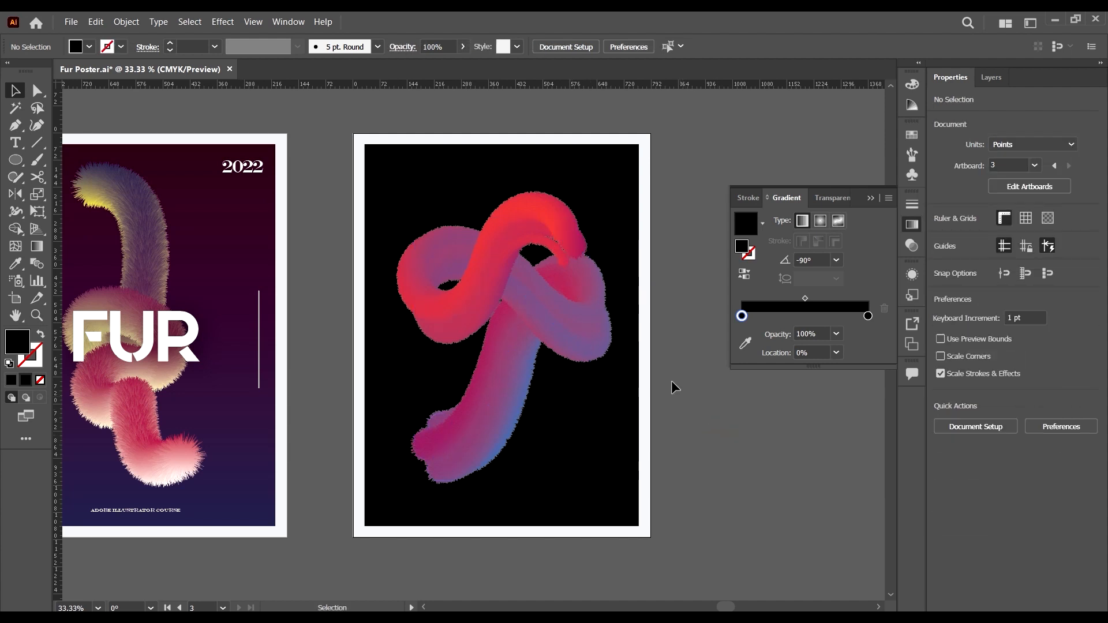
{"action": "scroll", "coordinate": [549, 318], "scroll_direction": "up", "scroll_amount": 2}
{"action": "scroll", "coordinate": [549, 318], "scroll_direction": "down", "scroll_amount": 5}
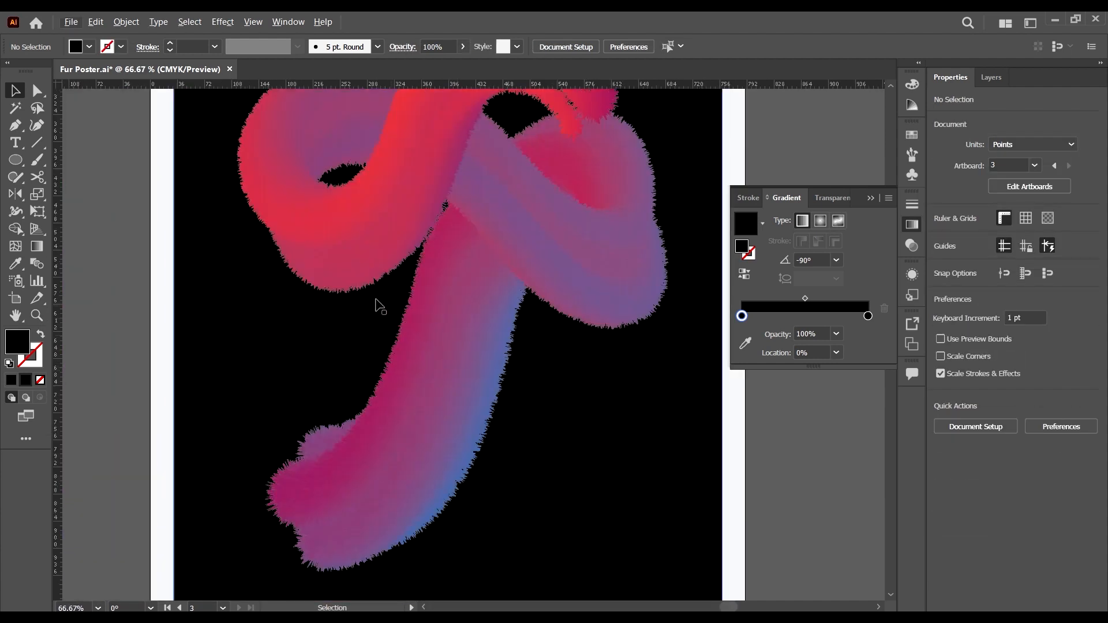
{"action": "scroll", "coordinate": [379, 303], "scroll_direction": "up", "scroll_amount": 4}
{"action": "left_click", "coordinate": [38, 92]}
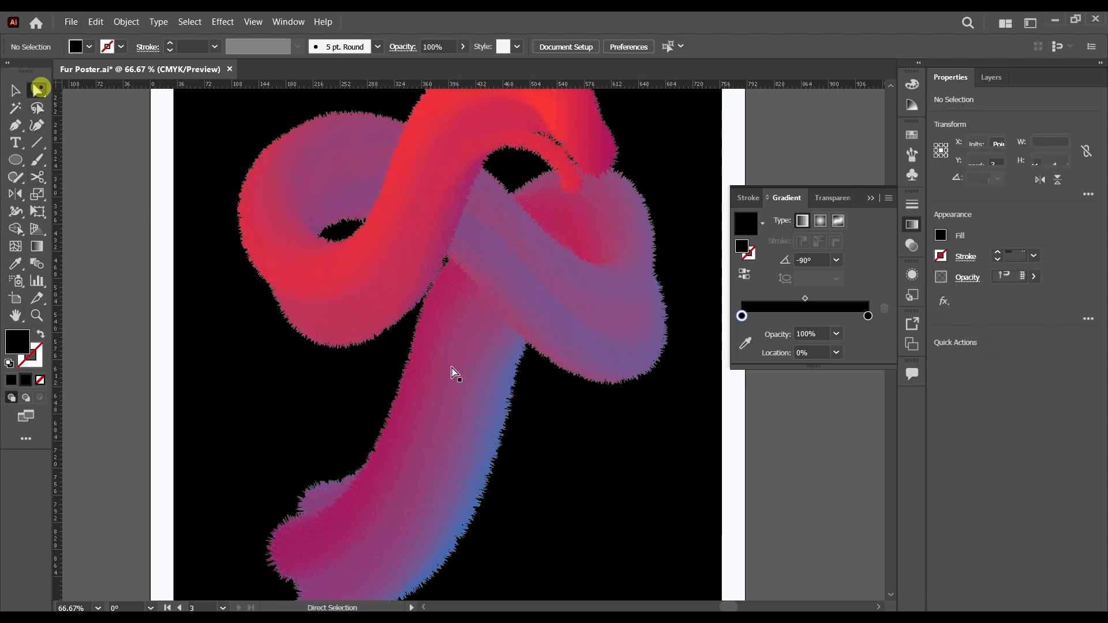
{"action": "scroll", "coordinate": [462, 358], "scroll_direction": "down", "scroll_amount": 4}
{"action": "left_click", "coordinate": [299, 505]}
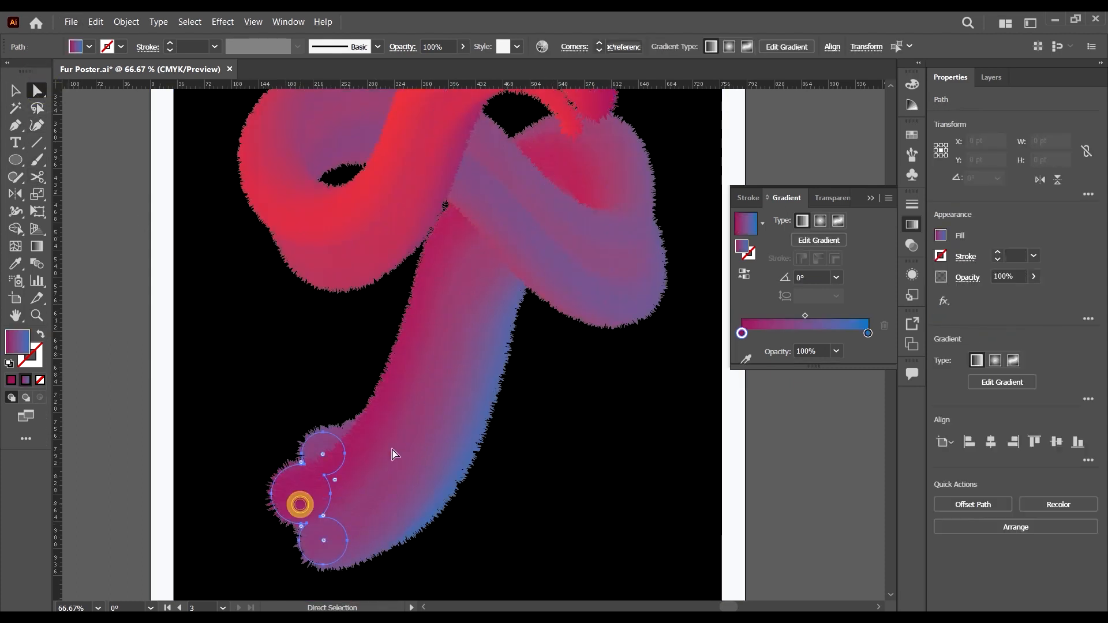
{"action": "scroll", "coordinate": [520, 396], "scroll_direction": "down", "scroll_amount": 2}
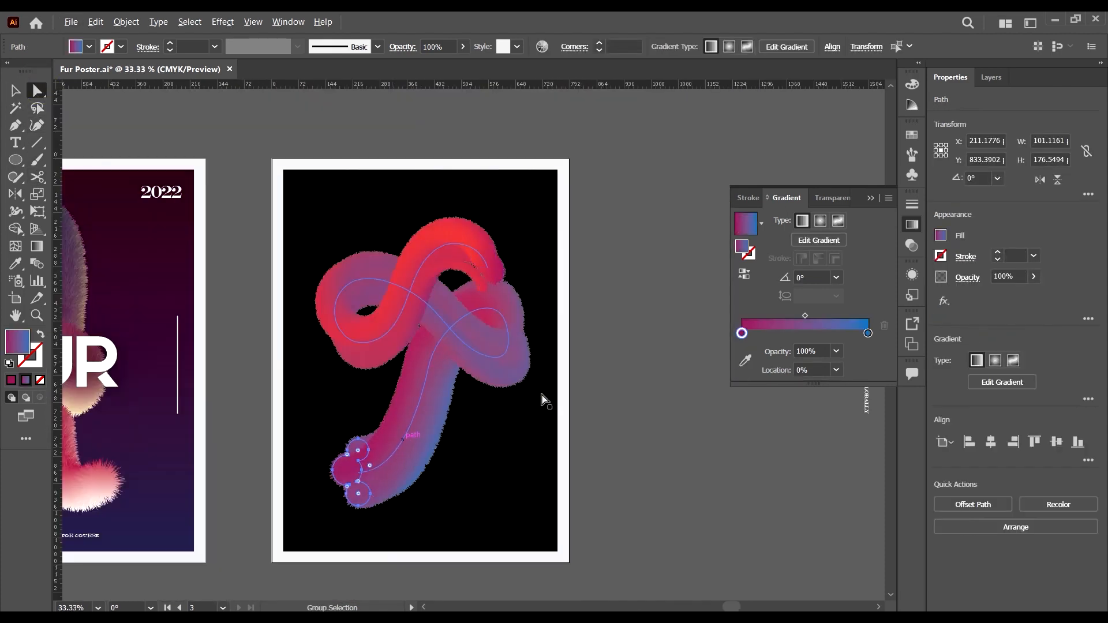
{"action": "left_click", "coordinate": [867, 334]}
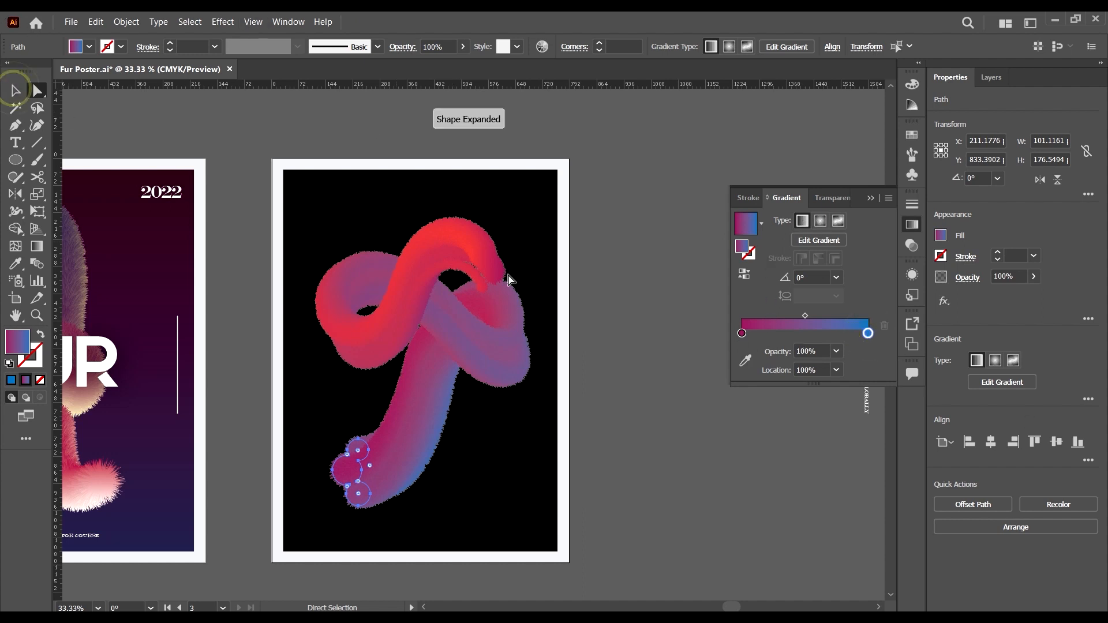
{"action": "left_click", "coordinate": [675, 429]}
{"action": "scroll", "coordinate": [632, 412], "scroll_direction": "down", "scroll_amount": 2}
{"action": "scroll", "coordinate": [628, 410], "scroll_direction": "up", "scroll_amount": 1}
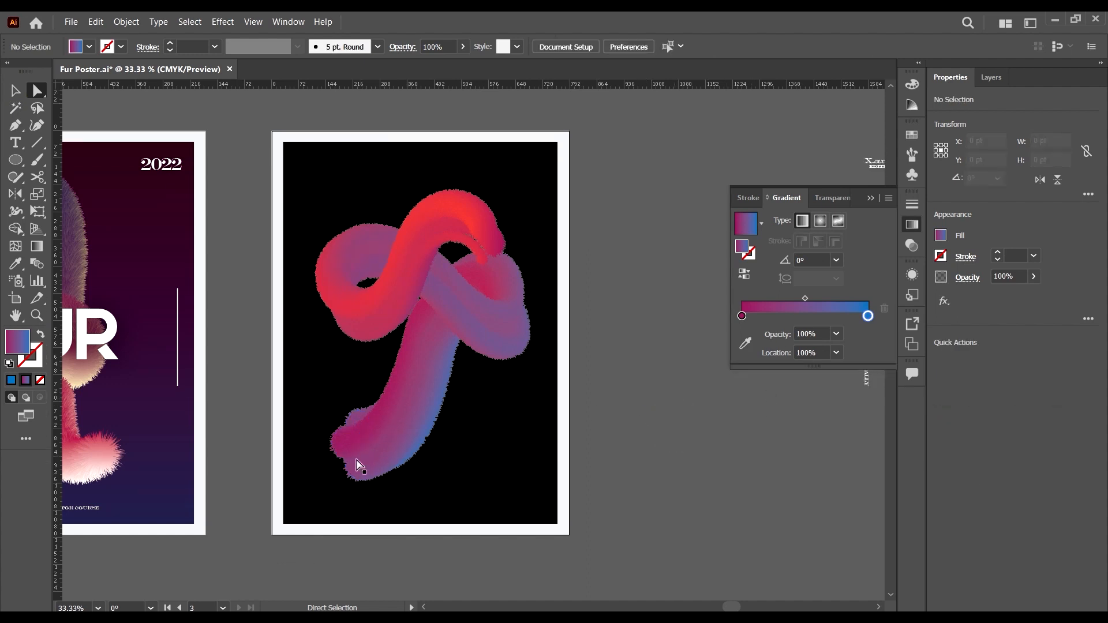
Step: Darken the blue gradient stop of the circles at the fur's lower end by setting its black value to 91%
{"action": "left_click", "coordinate": [354, 456]}
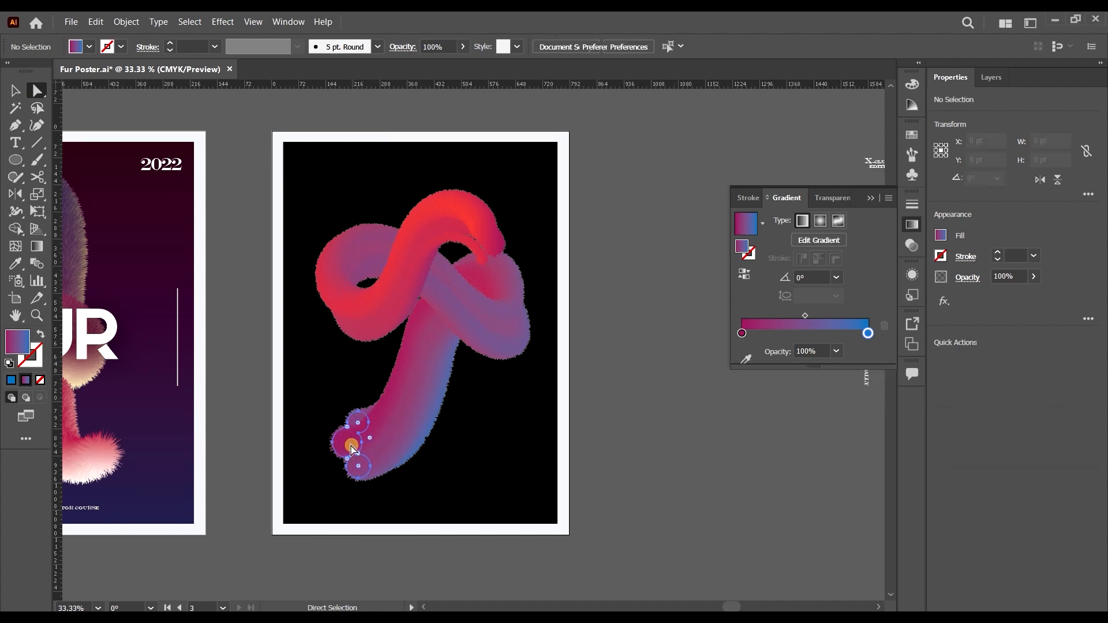
{"action": "double_click", "coordinate": [870, 339]}
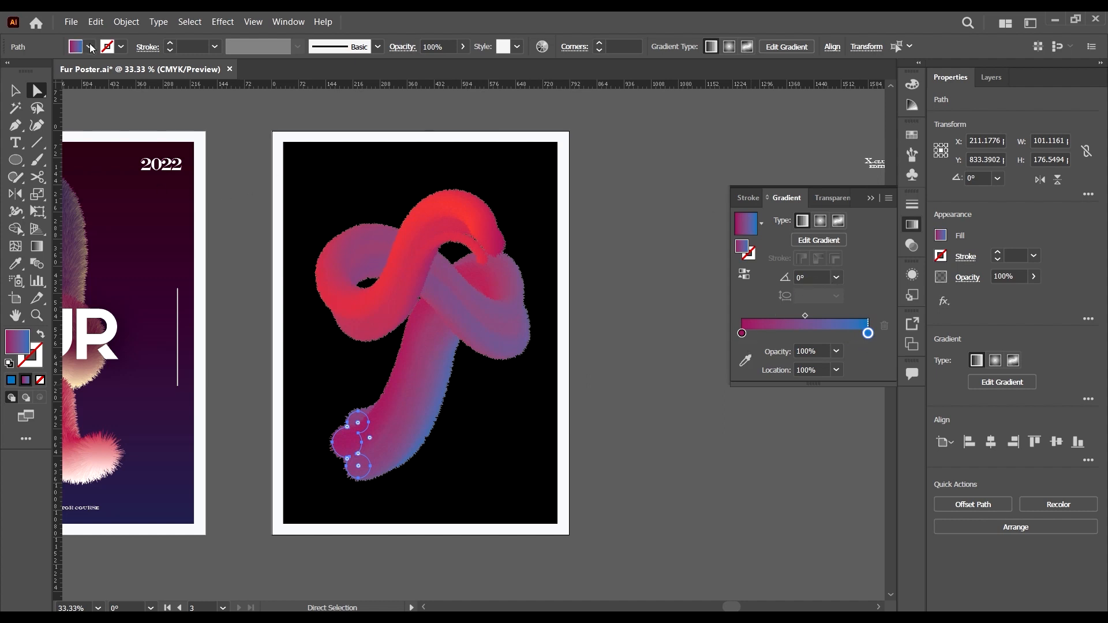
{"action": "left_click", "coordinate": [90, 45]}
{"action": "left_click", "coordinate": [870, 336]}
{"action": "double_click", "coordinate": [868, 335]}
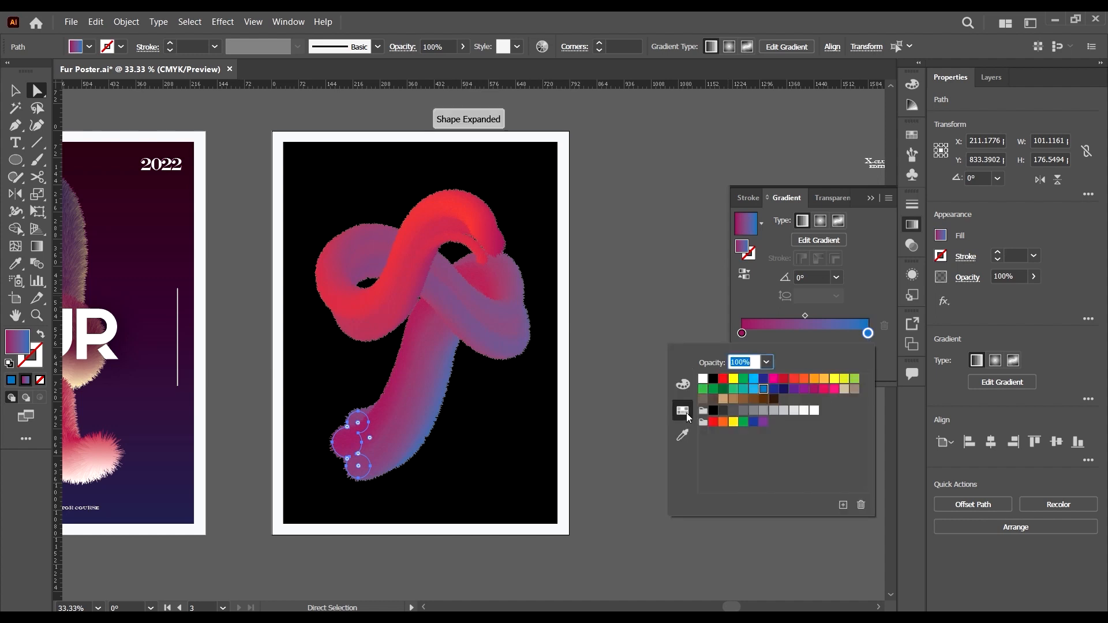
{"action": "left_click", "coordinate": [683, 385]}
{"action": "left_click", "coordinate": [795, 440]}
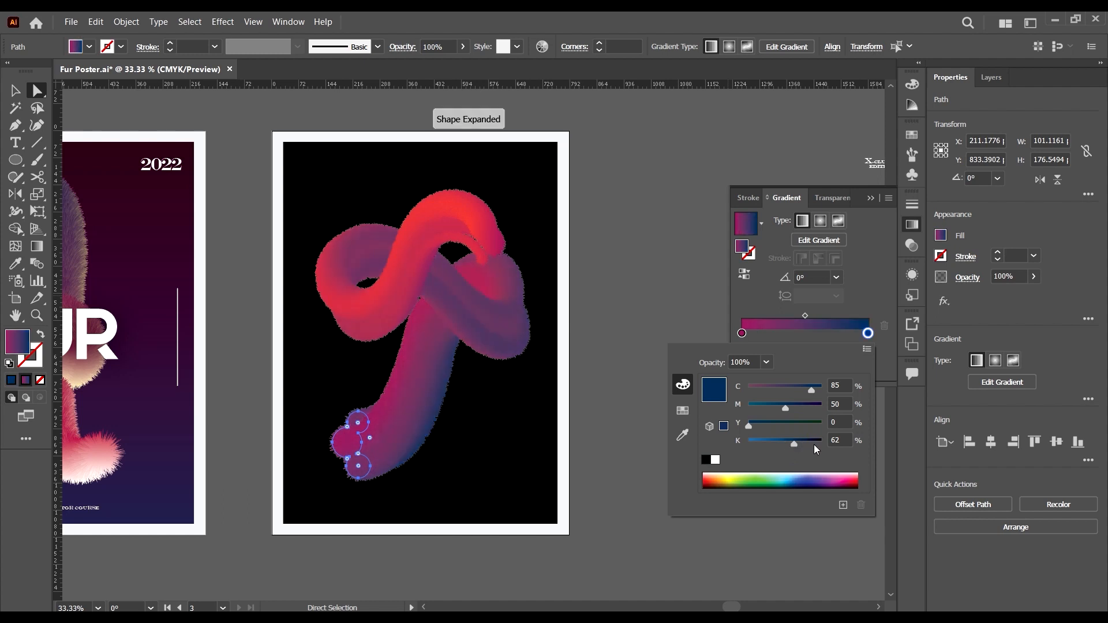
{"action": "left_click", "coordinate": [815, 440]}
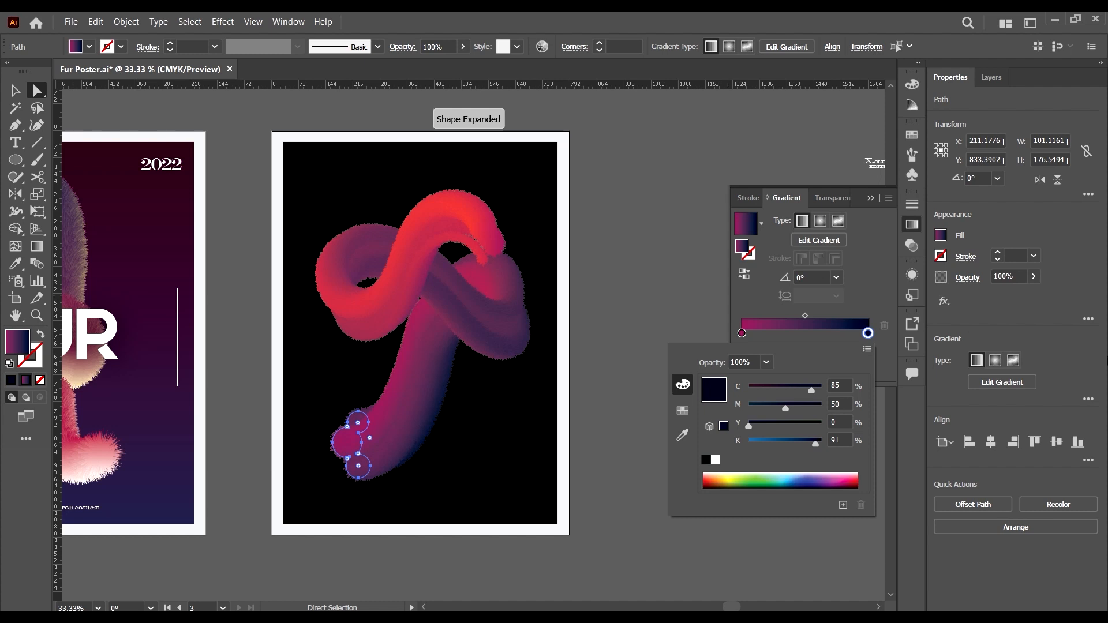
{"action": "left_click", "coordinate": [868, 287]}
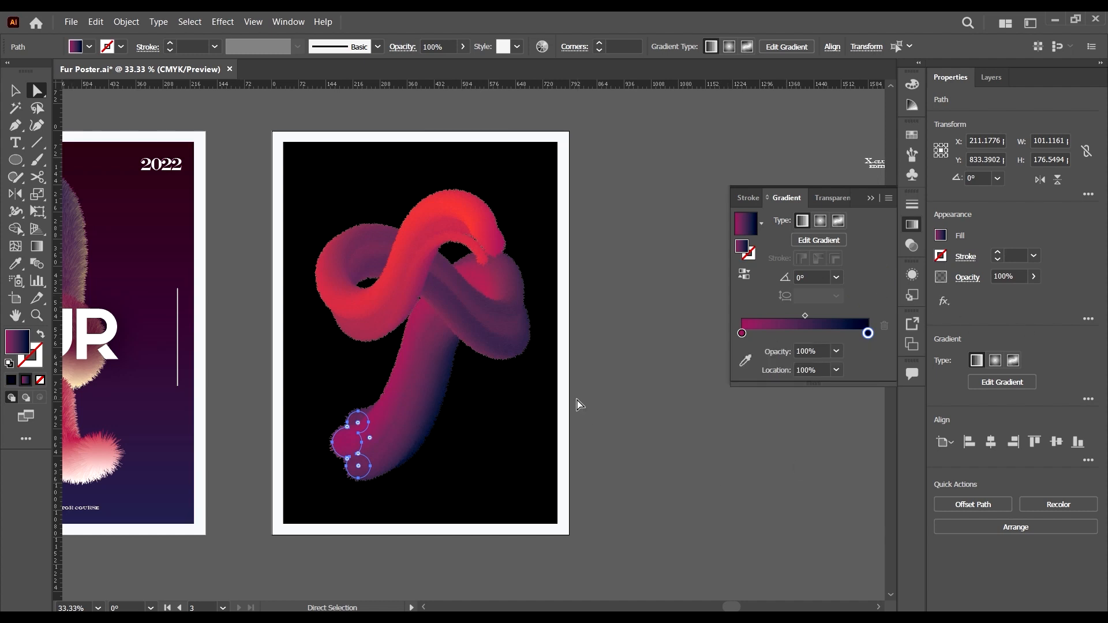
Step: Set the red gradient stop of the circles at the fur's upper end to 94% magenta, and deselect them
{"action": "scroll", "coordinate": [579, 404], "scroll_direction": "left", "scroll_amount": 2}
{"action": "left_click", "coordinate": [548, 230]}
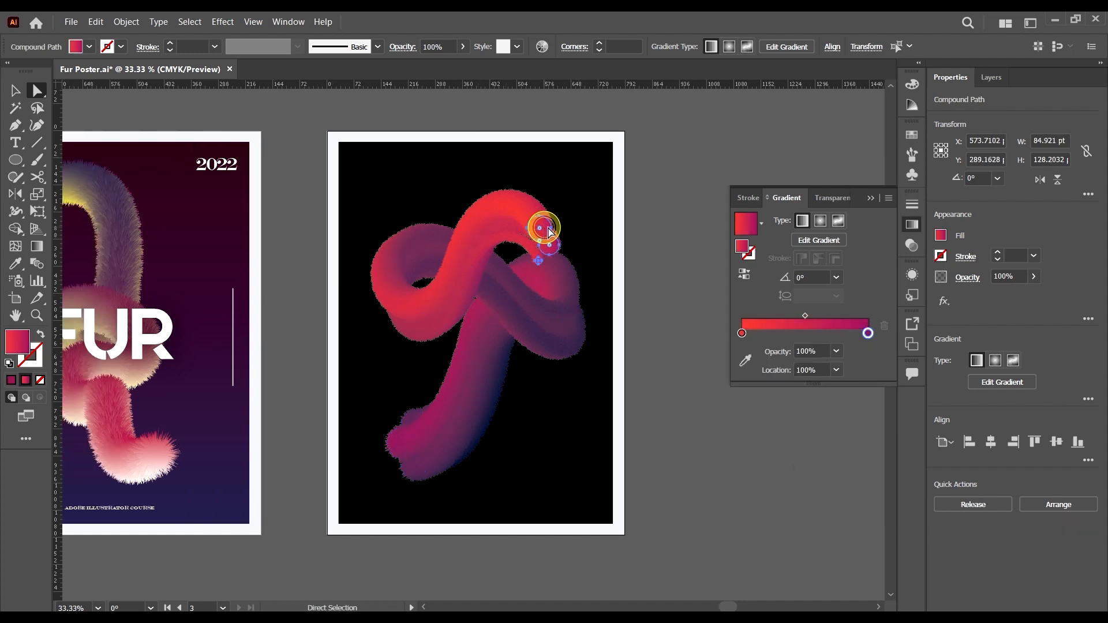
{"action": "left_click", "coordinate": [742, 334]}
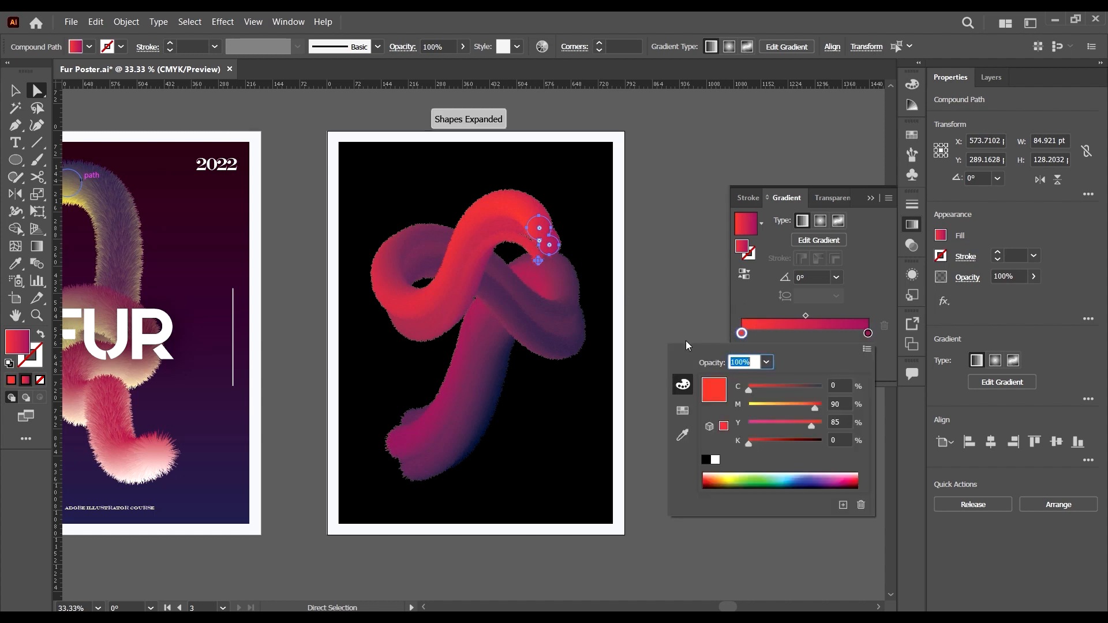
{"action": "left_click", "coordinate": [787, 404]}
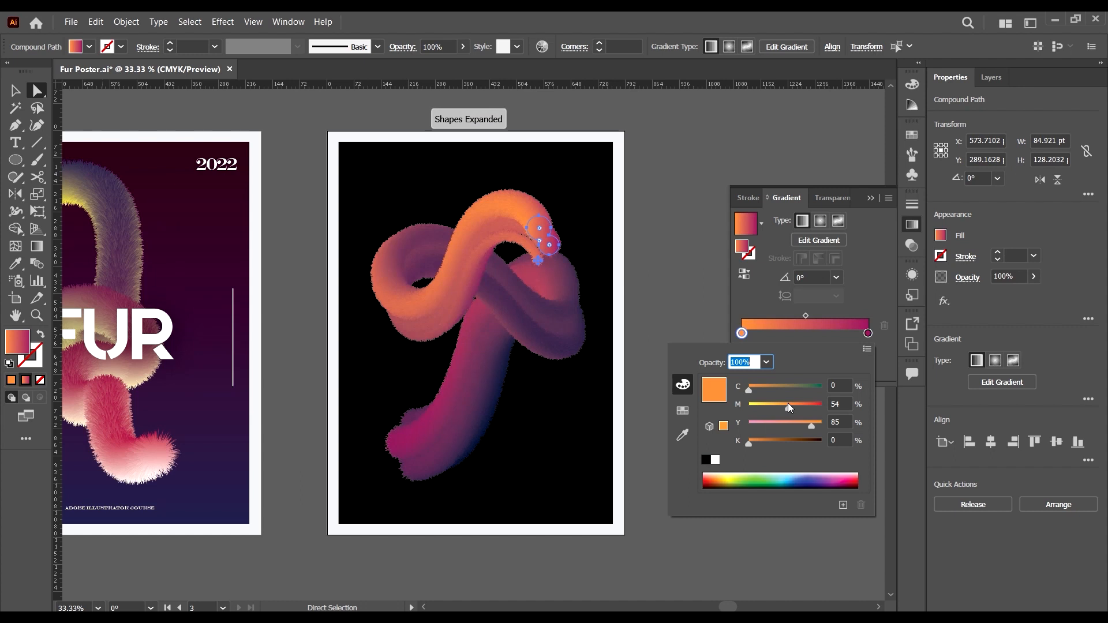
{"action": "left_click", "coordinate": [818, 409]}
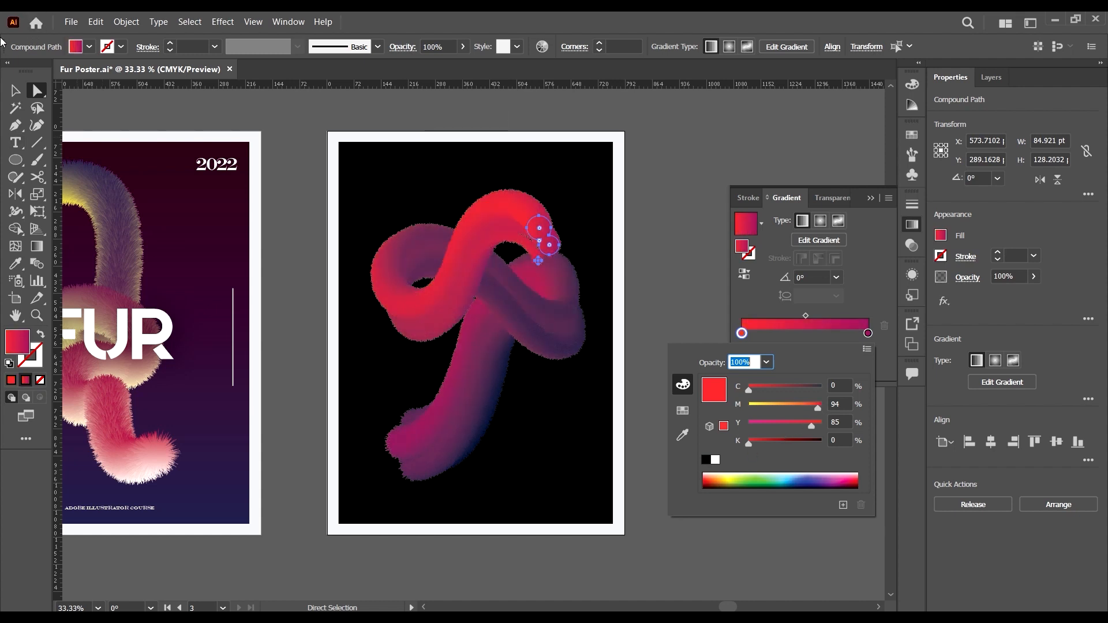
{"action": "left_click", "coordinate": [16, 99]}
{"action": "left_click", "coordinate": [304, 140]}
{"action": "scroll", "coordinate": [332, 155], "scroll_direction": "up", "scroll_amount": 1}
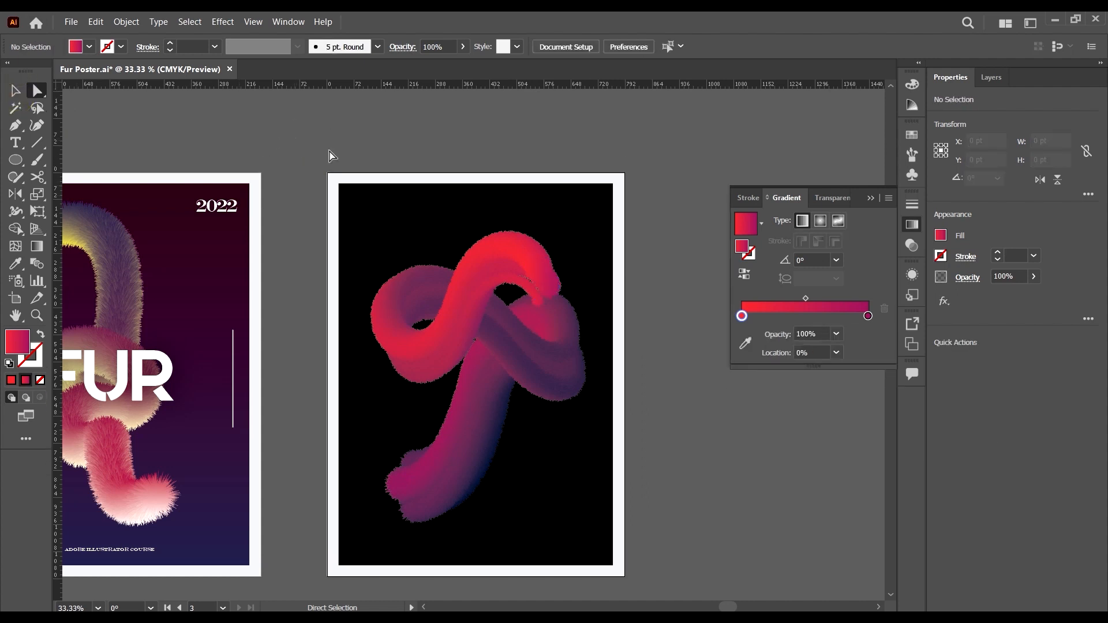
Step: Move the white FUR text group from beside the artboards onto the third poster, and bring it to the front
{"action": "scroll", "coordinate": [507, 196], "scroll_direction": "down", "scroll_amount": 1}
{"action": "key", "text": "alt+v"}
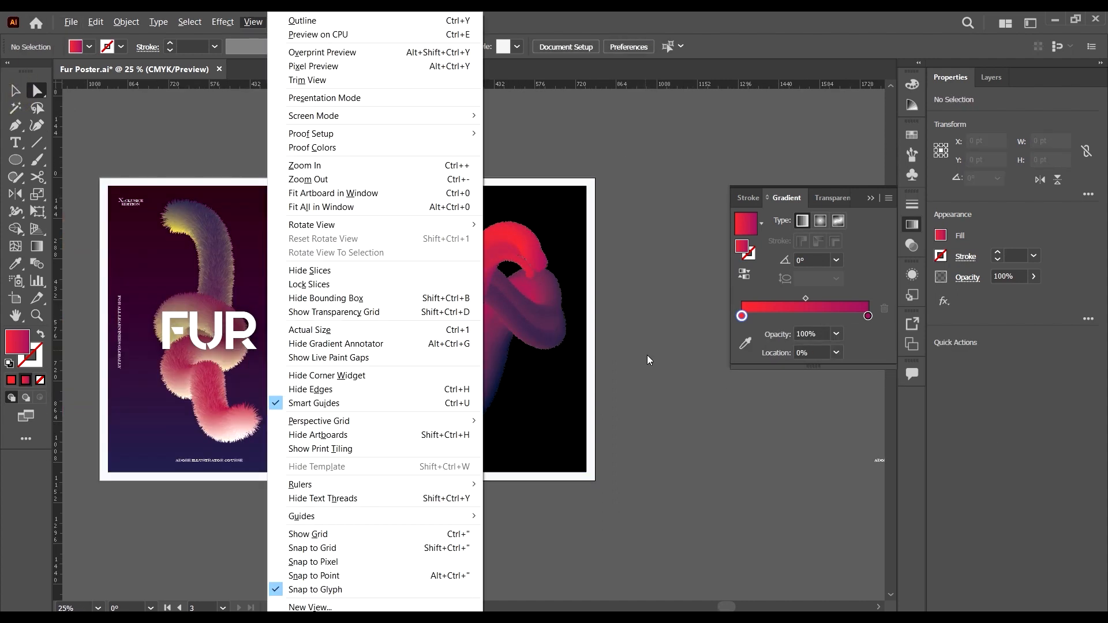
{"action": "left_click", "coordinate": [646, 354]}
{"action": "key", "text": "v"}
{"action": "scroll", "coordinate": [622, 345], "scroll_direction": "down", "scroll_amount": 1}
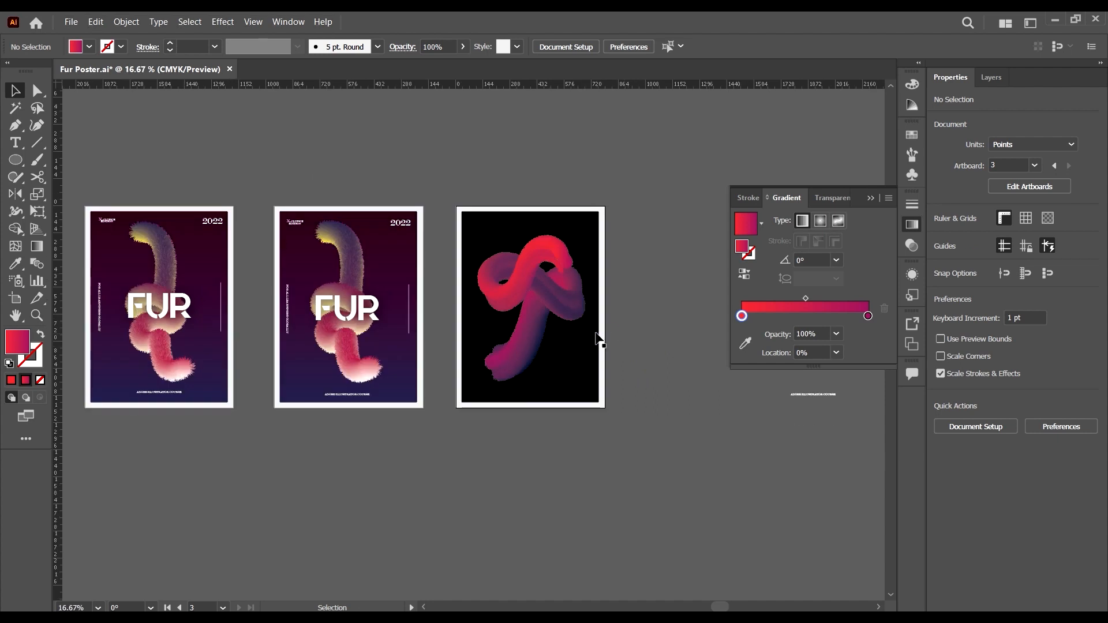
{"action": "scroll", "coordinate": [596, 337], "scroll_direction": "right", "scroll_amount": 2}
{"action": "left_click", "coordinate": [714, 313]}
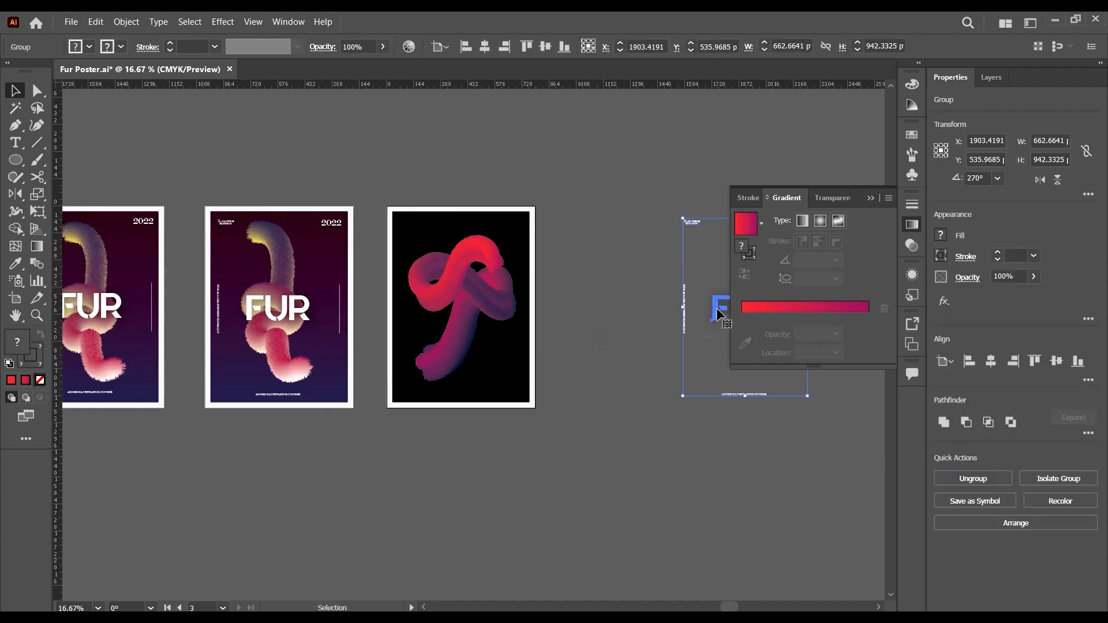
{"action": "left_click_drag", "start_coordinate": [714, 315], "coordinate": [434, 302]}
{"action": "right_click", "coordinate": [523, 227]}
{"action": "mouse_move", "coordinate": [578, 384]}
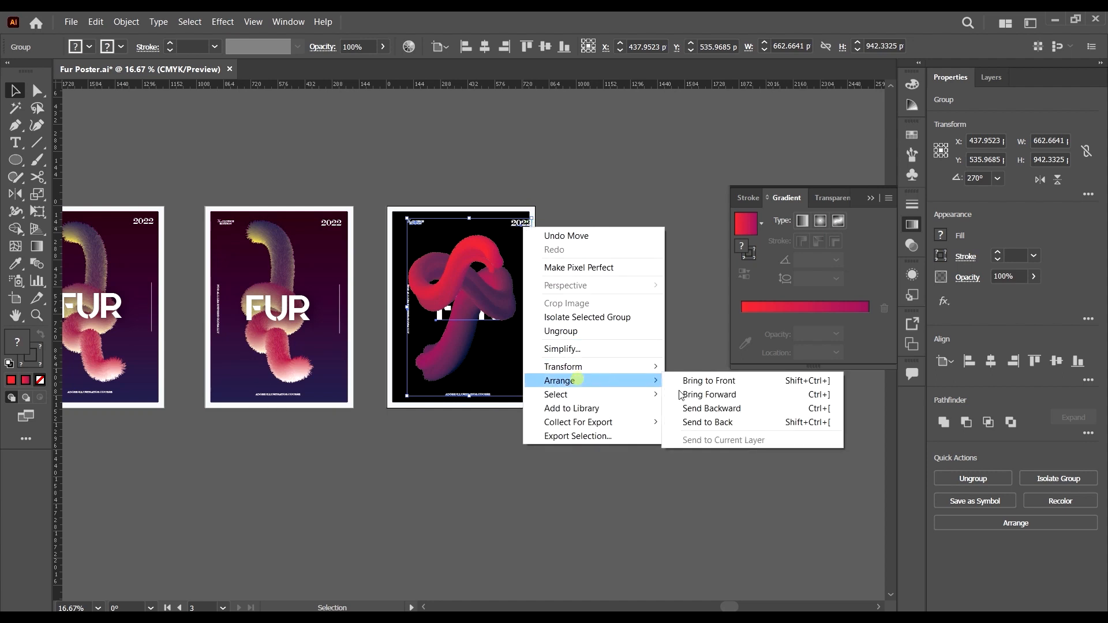
{"action": "left_click", "coordinate": [687, 379]}
Step: Center the text group horizontally on the third poster, and deselect it
{"action": "scroll", "coordinate": [487, 287], "scroll_direction": "up", "scroll_amount": 2}
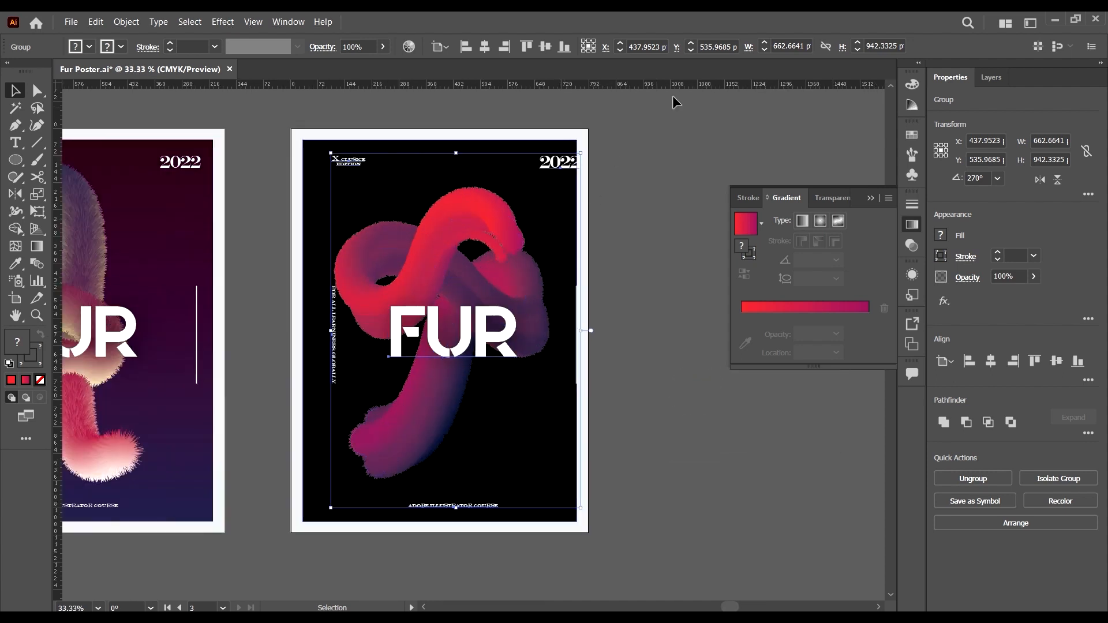
{"action": "left_click", "coordinate": [490, 49]}
{"action": "left_click", "coordinate": [657, 221]}
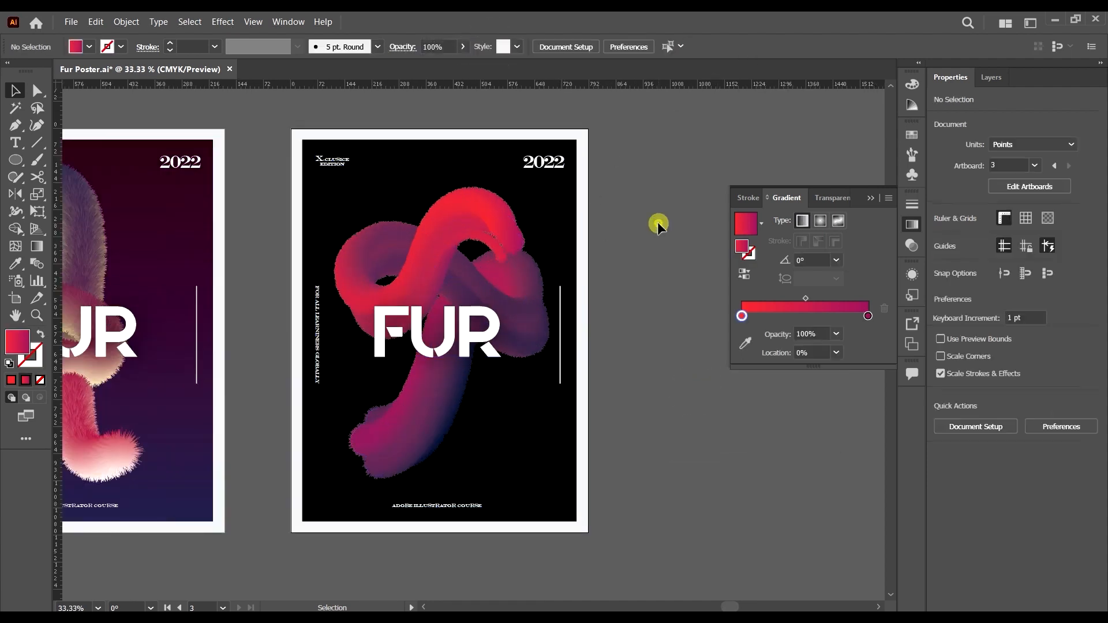
{"action": "scroll", "coordinate": [638, 245], "scroll_direction": "left", "scroll_amount": 2}
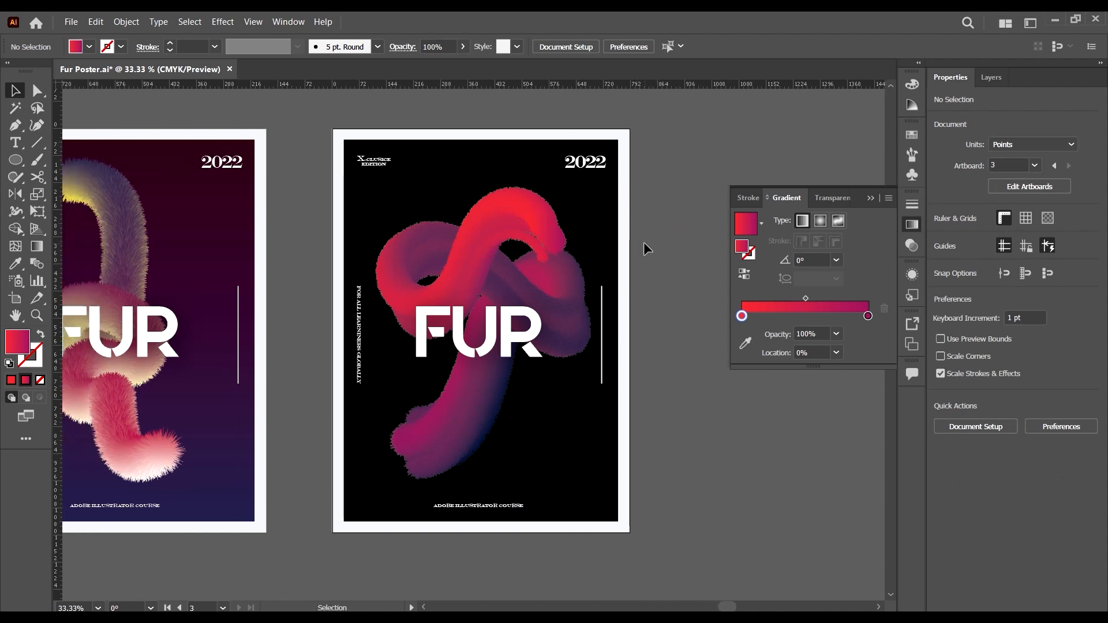
{"action": "scroll", "coordinate": [643, 242], "scroll_direction": "left", "scroll_amount": 4}
{"action": "scroll", "coordinate": [677, 368], "scroll_direction": "right", "scroll_amount": 3}
{"action": "scroll", "coordinate": [663, 326], "scroll_direction": "right", "scroll_amount": 2}
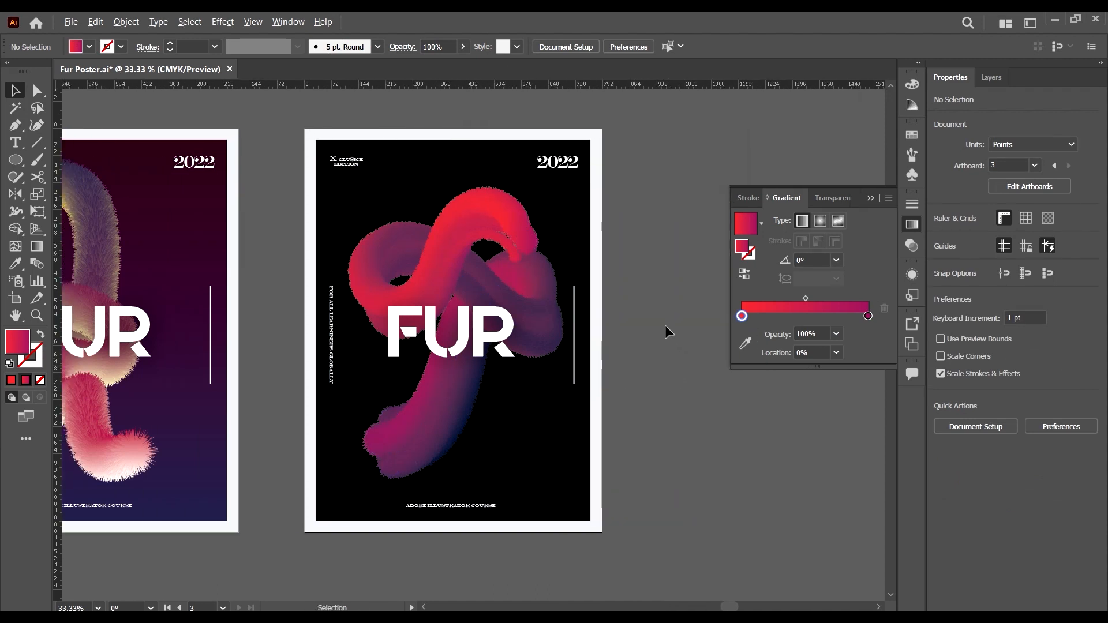
{"action": "scroll", "coordinate": [660, 318], "scroll_direction": "up", "scroll_amount": 1}
{"action": "scroll", "coordinate": [661, 319], "scroll_direction": "down", "scroll_amount": 1}
{"action": "left_click", "coordinate": [71, 21]}
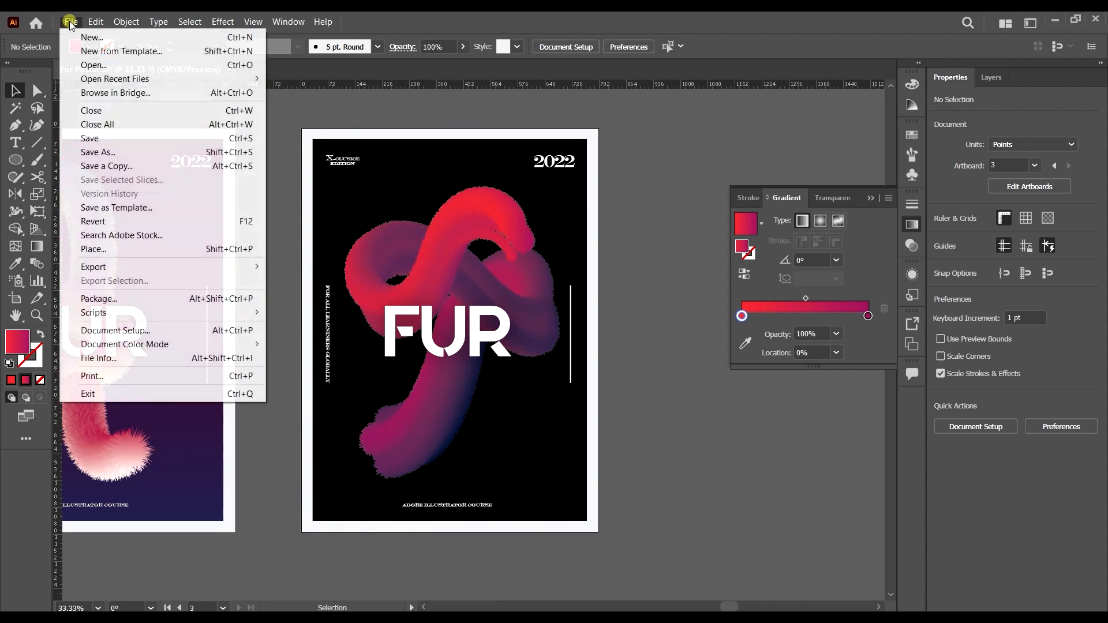
{"action": "left_click", "coordinate": [138, 265]}
{"action": "left_click", "coordinate": [359, 281]}
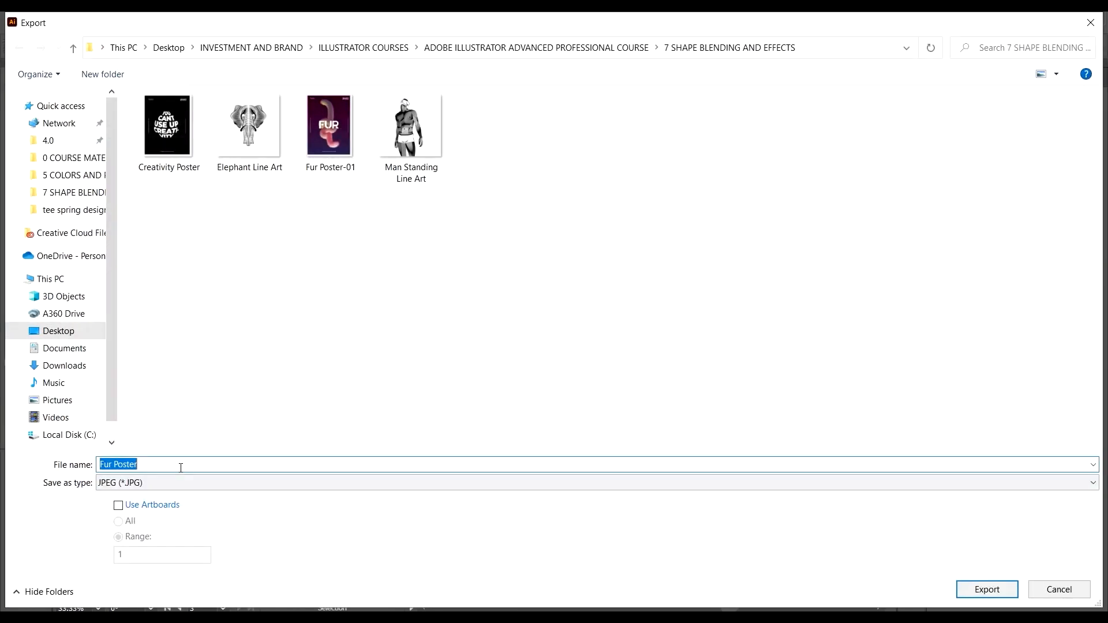
{"action": "left_click", "coordinate": [181, 468]}
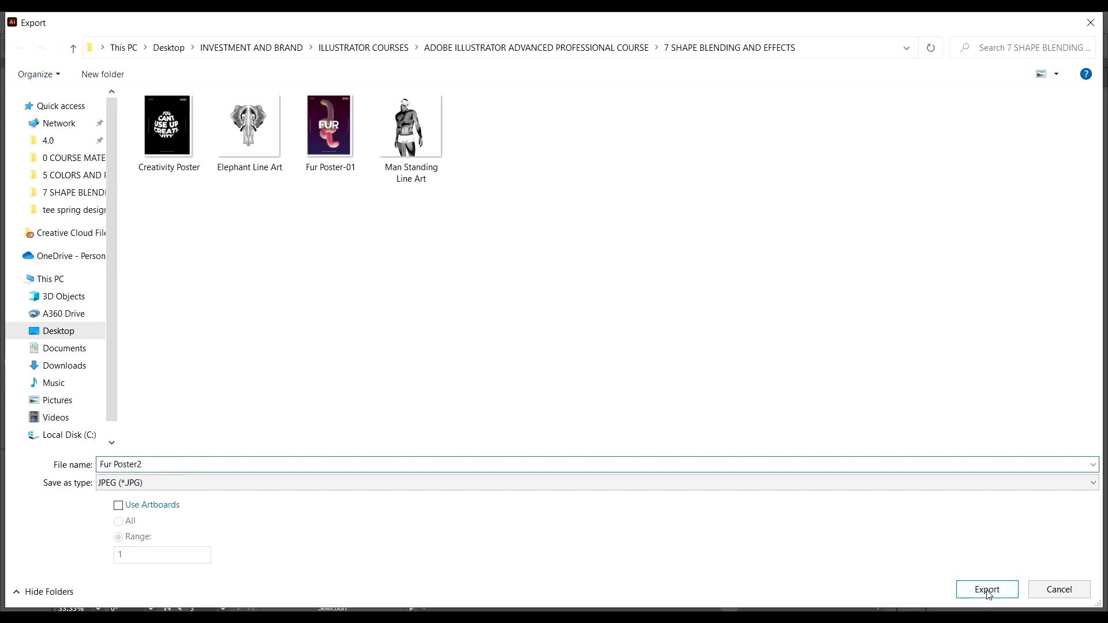
{"action": "left_click", "coordinate": [149, 505]}
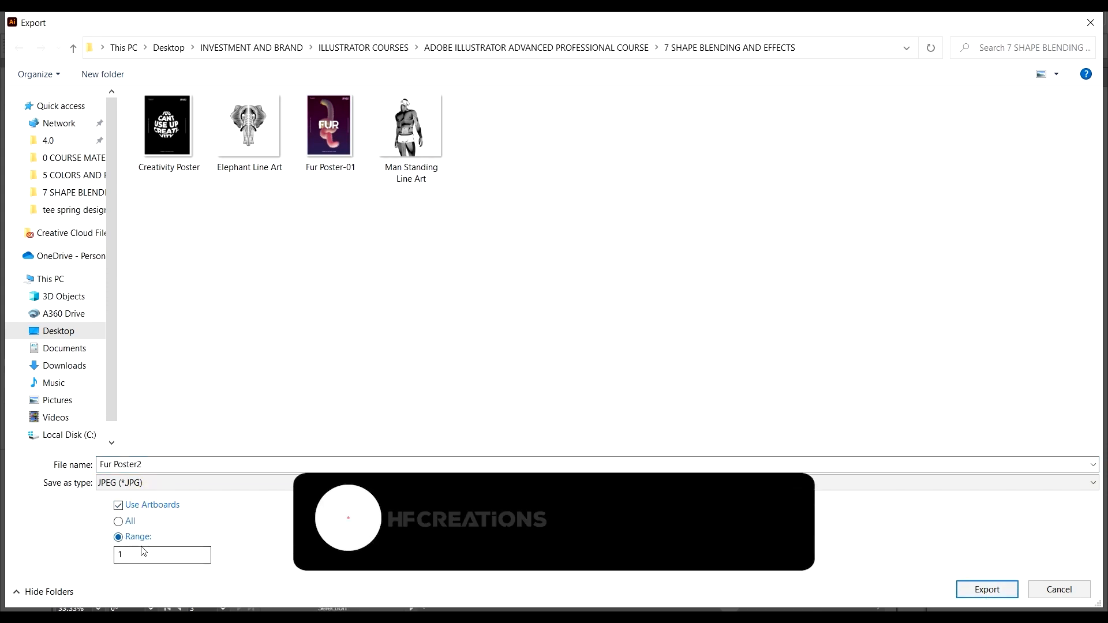
{"action": "left_click", "coordinate": [975, 591]}
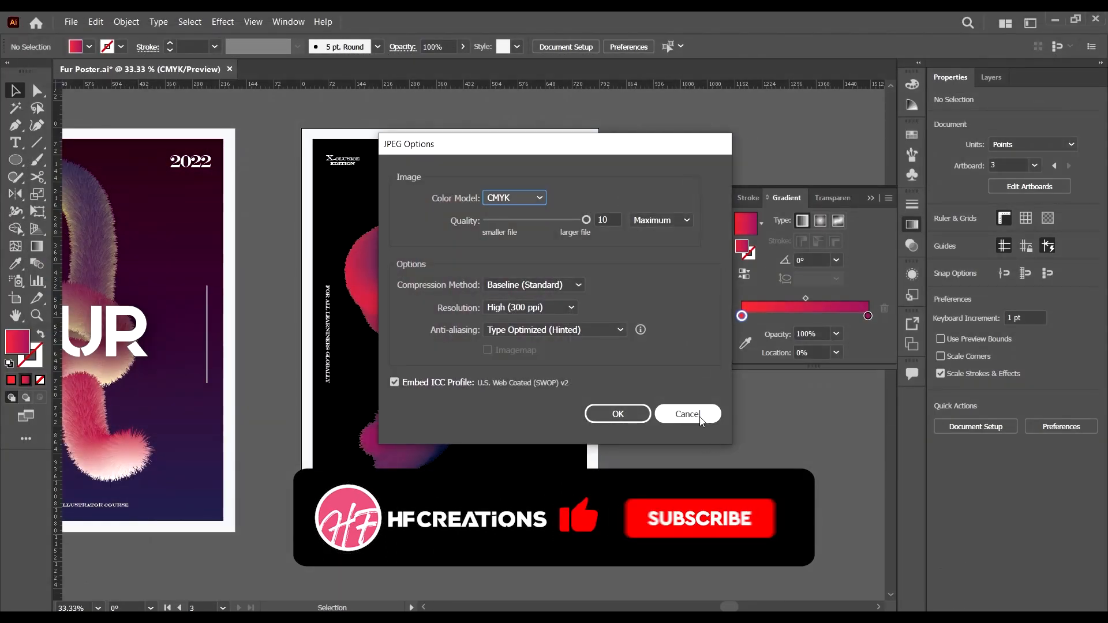
{"action": "left_click", "coordinate": [700, 417]}
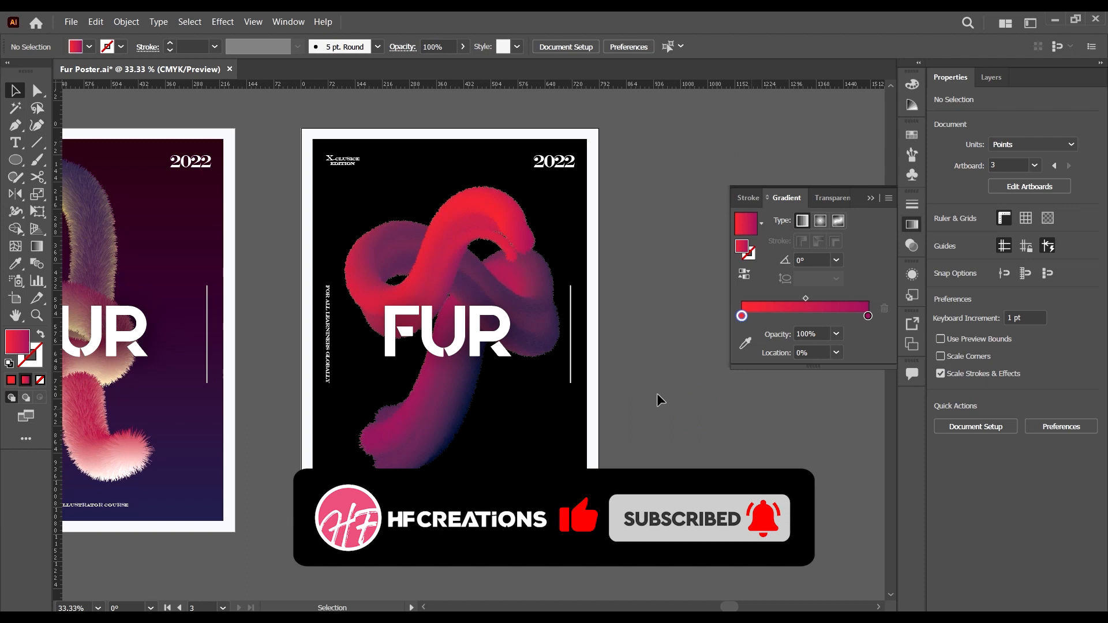
Step: Check the numbering of the three poster artboards with the Artboard tool, and leave artboard editing
{"action": "scroll", "coordinate": [657, 393], "scroll_direction": "down", "scroll_amount": 2}
{"action": "key", "text": "shift+o"}
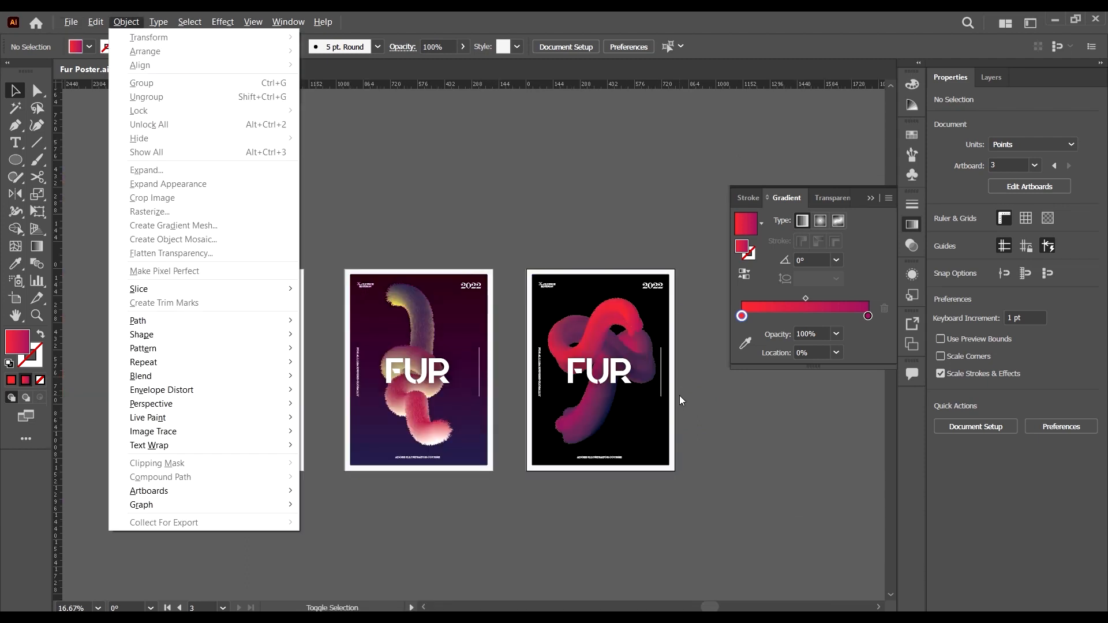
{"action": "left_click", "coordinate": [648, 210]}
{"action": "key", "text": "shift+o"}
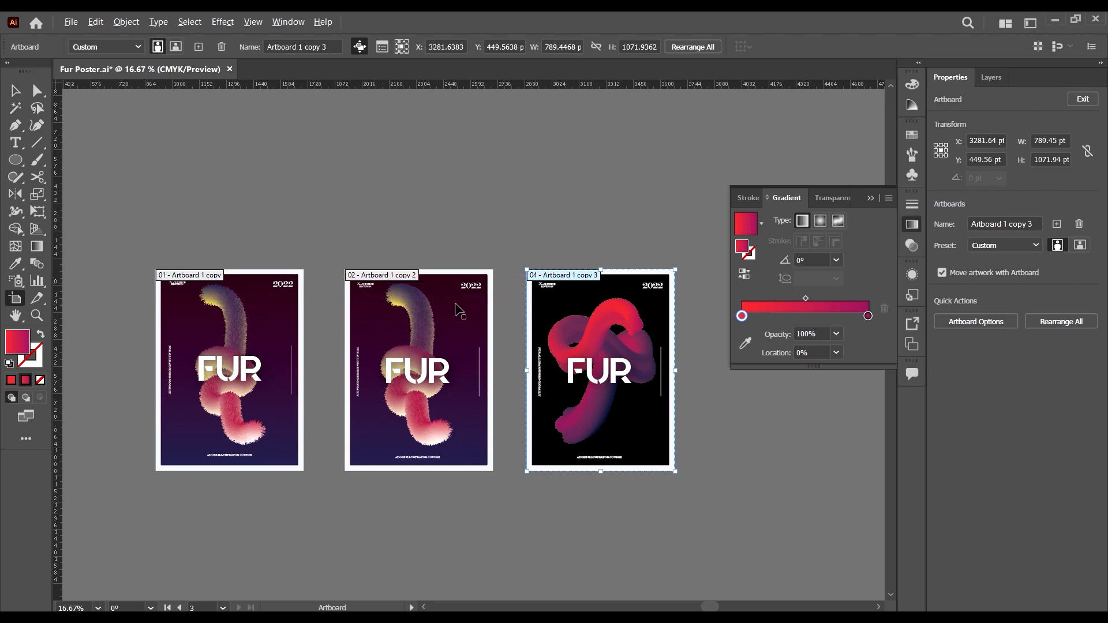
{"action": "scroll", "coordinate": [457, 304], "scroll_direction": "down", "scroll_amount": 1}
{"action": "scroll", "coordinate": [548, 309], "scroll_direction": "up", "scroll_amount": 1}
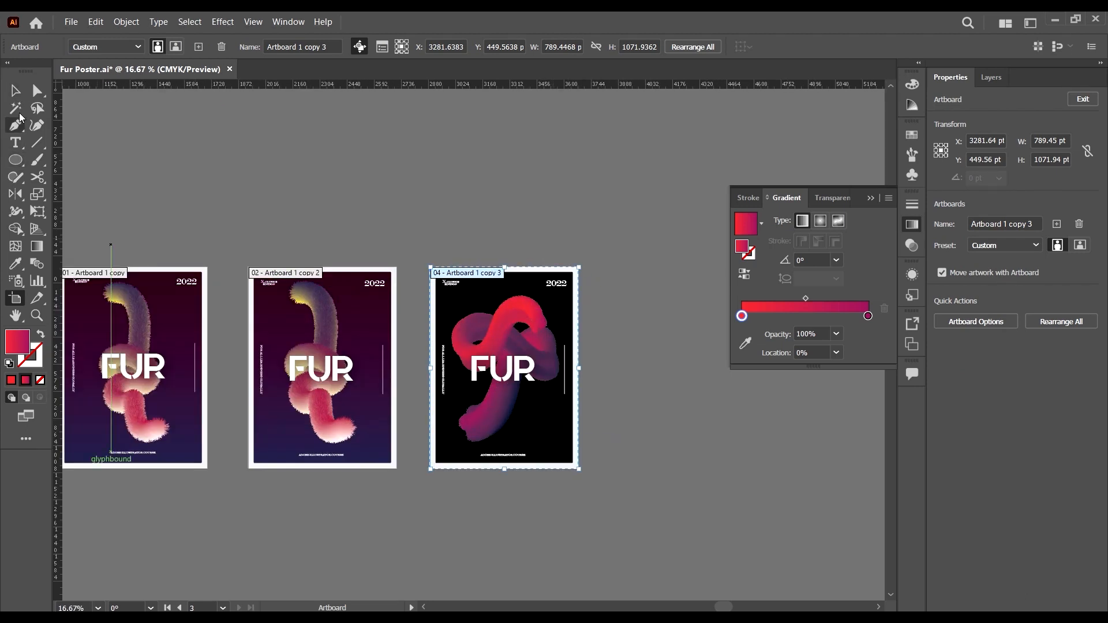
{"action": "key", "text": "Escape"}
{"action": "scroll", "coordinate": [564, 252], "scroll_direction": "left", "scroll_amount": 2}
{"action": "left_click", "coordinate": [600, 218]}
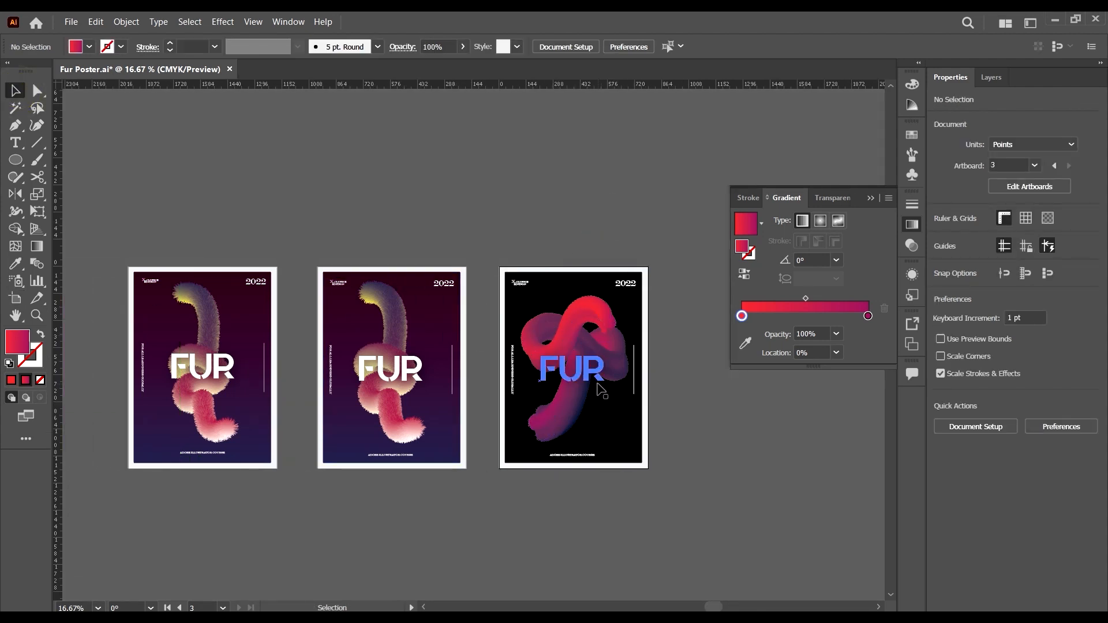
Step: Start a JPEG export of the document, name the file Fur Poster 2, and enable Use Artboards
{"action": "left_click", "coordinate": [71, 21]}
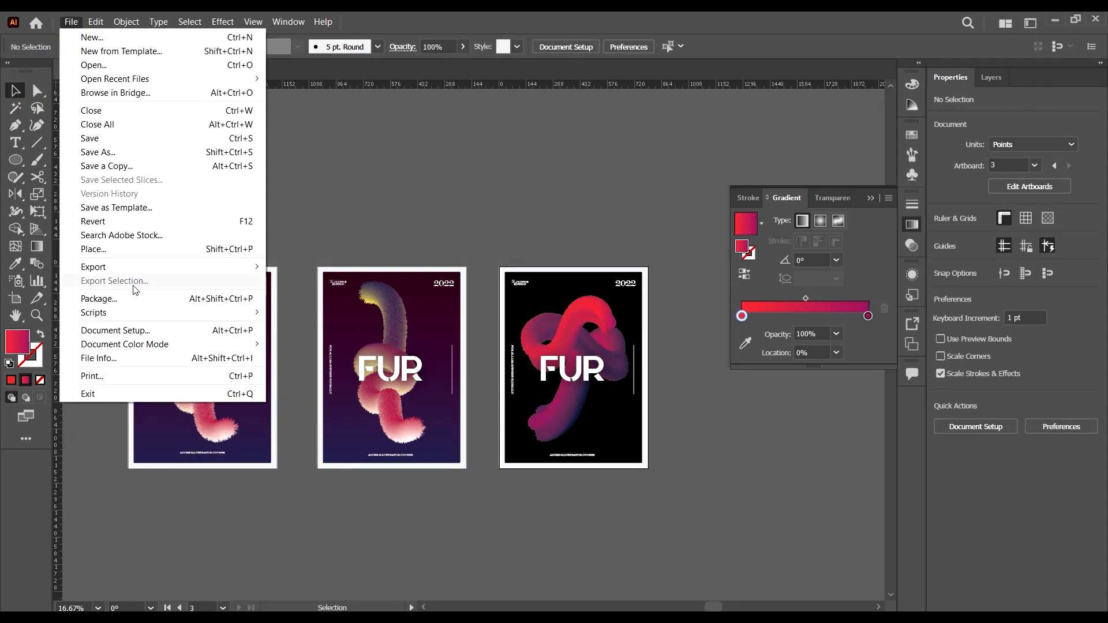
{"action": "mouse_move", "coordinate": [141, 270]}
{"action": "left_click", "coordinate": [369, 283]}
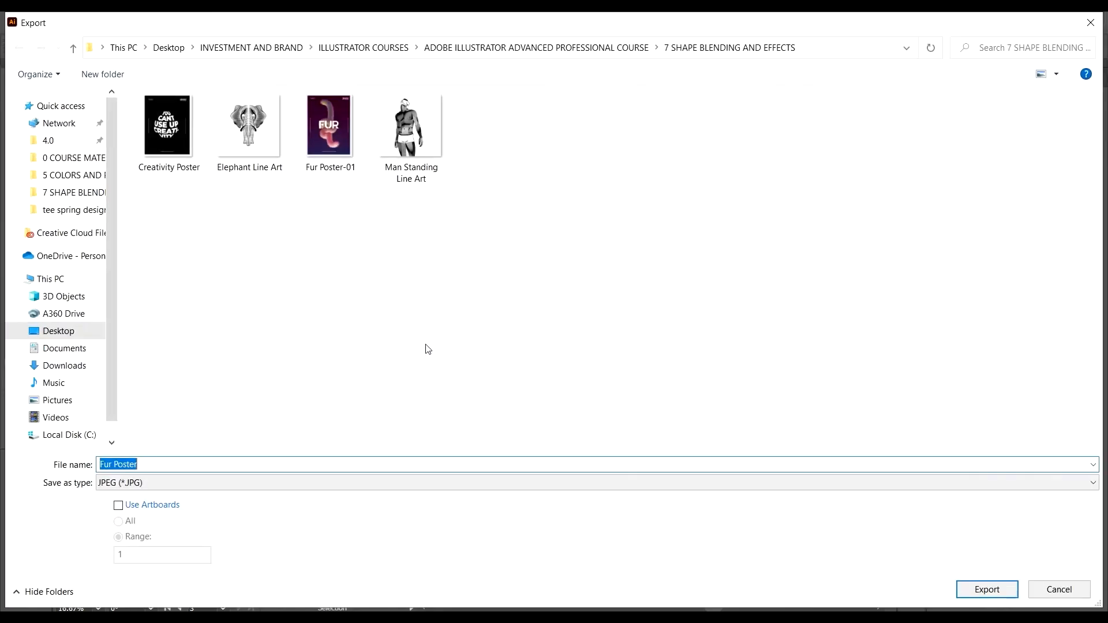
{"action": "left_click", "coordinate": [228, 468]}
{"action": "left_click", "coordinate": [138, 506]}
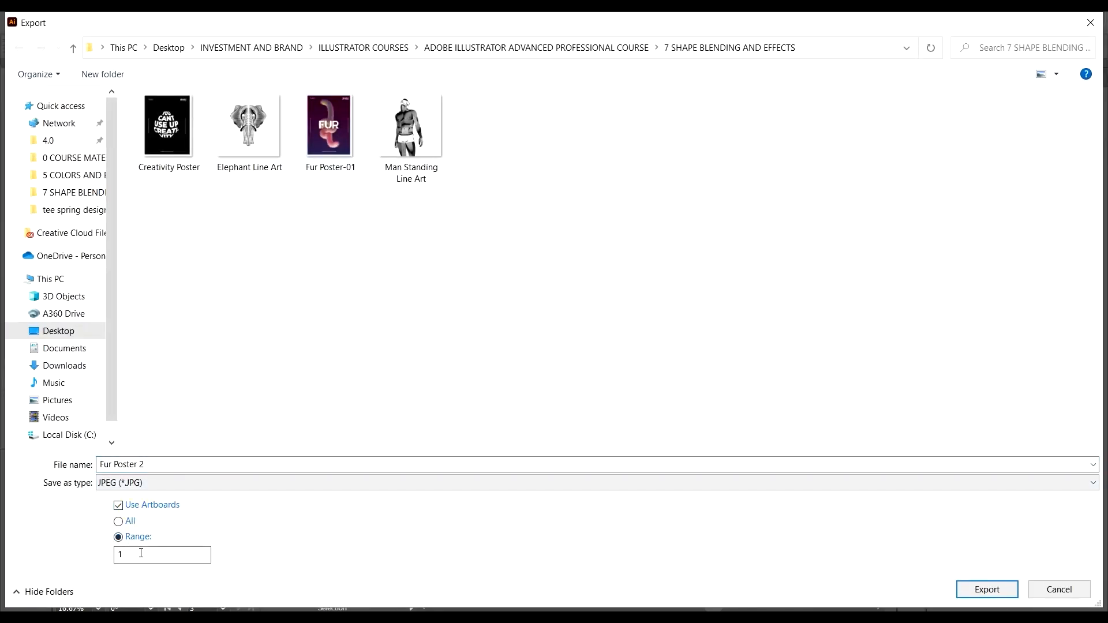
Step: Try to export with the artboard range set to 4
{"action": "left_click", "coordinate": [143, 553]}
{"action": "double_click", "coordinate": [142, 553]}
{"action": "type", "text": "4"}
{"action": "left_click", "coordinate": [981, 591]}
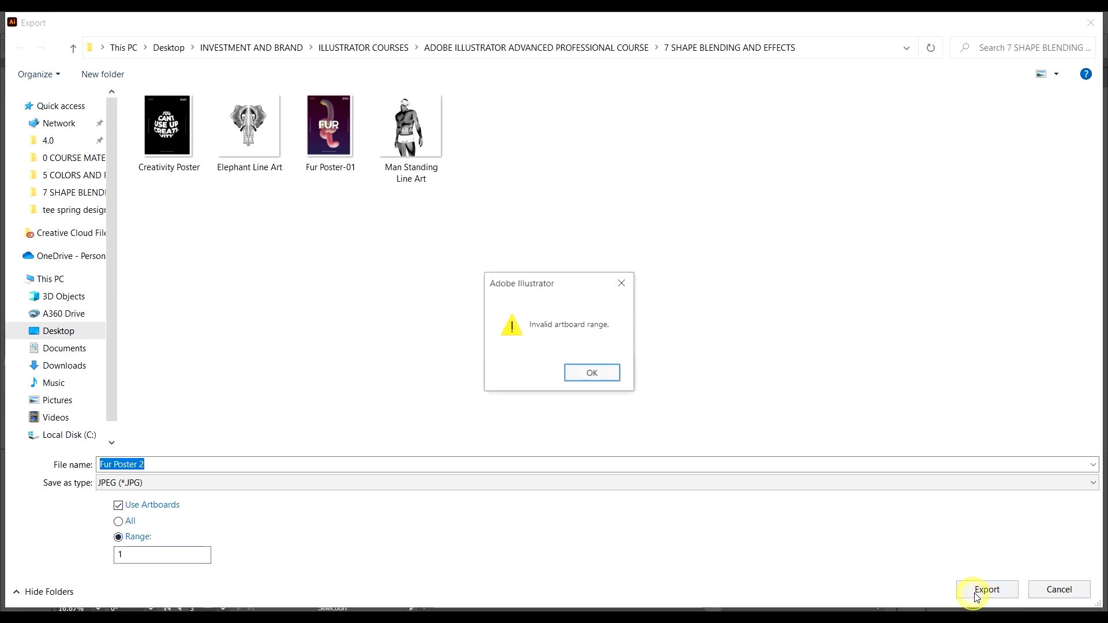
{"action": "left_click", "coordinate": [586, 376]}
Step: Set the artboard range to 3 and export the JPEG with the RGB color model
{"action": "double_click", "coordinate": [131, 554]}
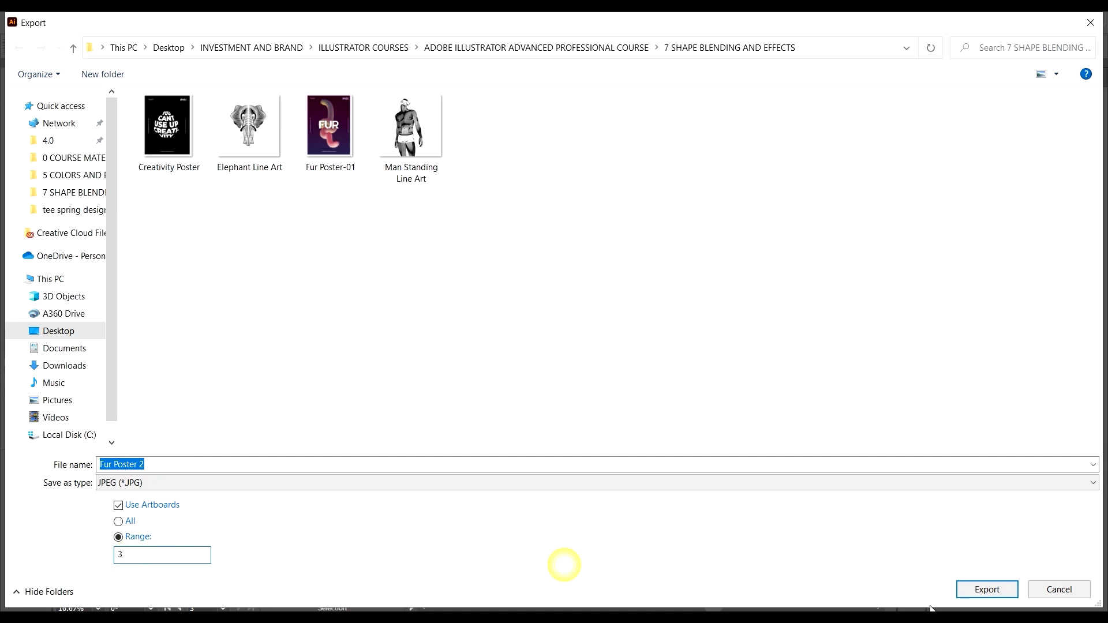
{"action": "left_click", "coordinate": [972, 589]}
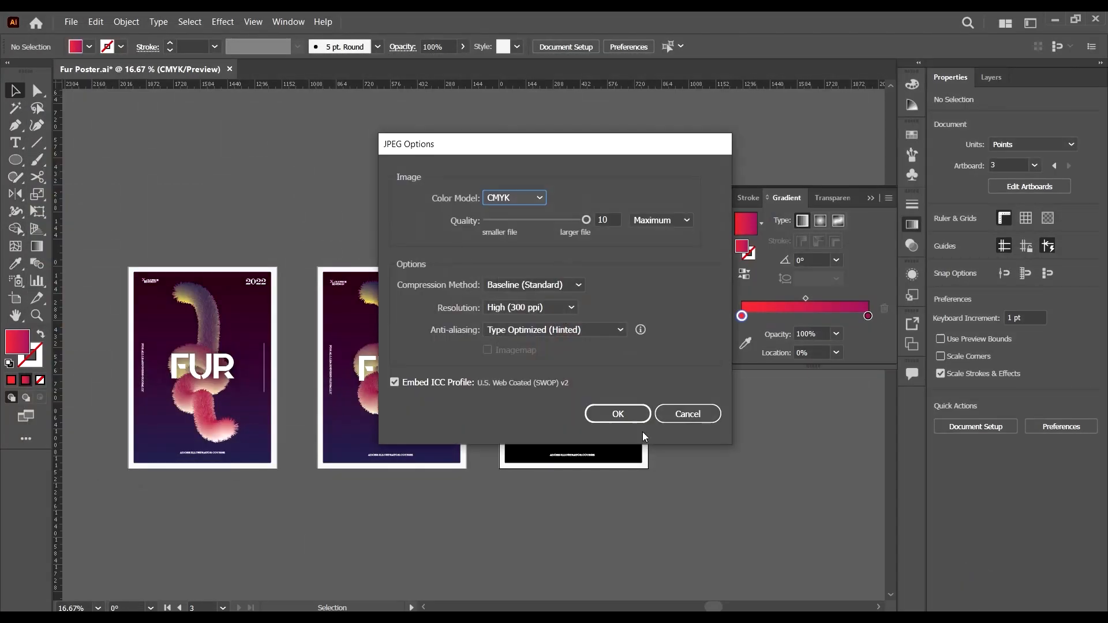
{"action": "left_click", "coordinate": [508, 197]}
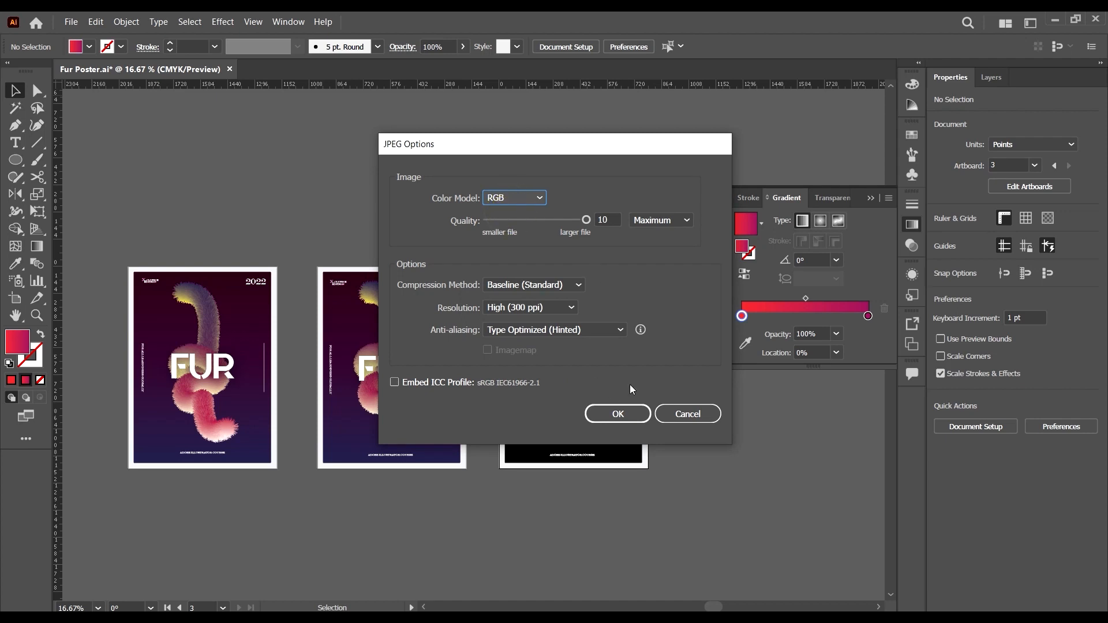
{"action": "left_click", "coordinate": [619, 414]}
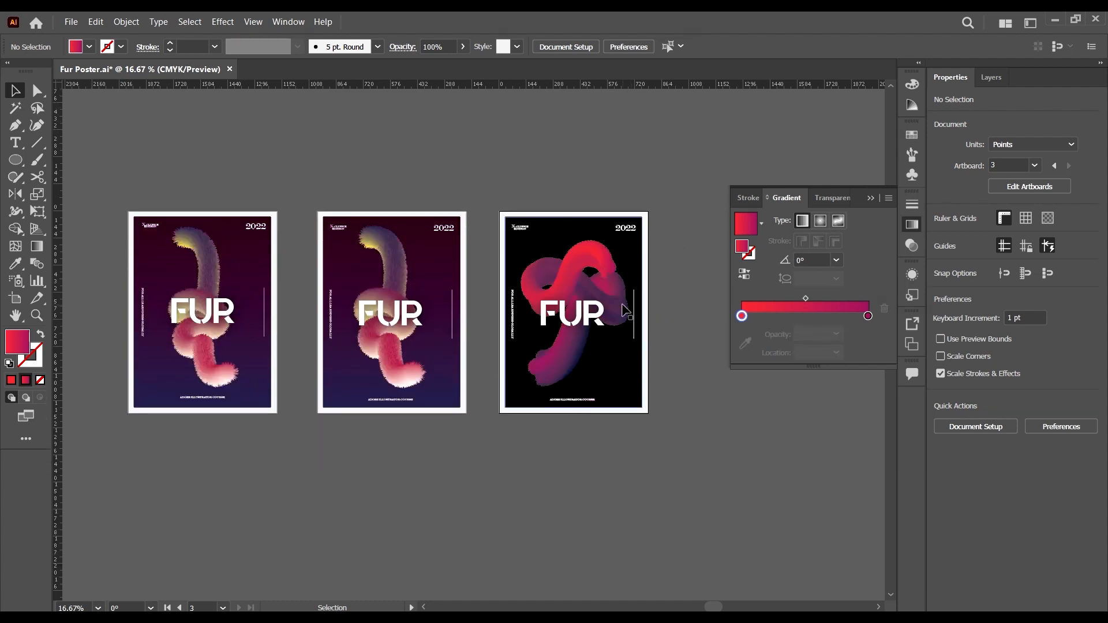
Step: Switch to File Explorer's 7 SHAPE BLENDING AND EFFECTS folder and open the exported Fur Poster 2 image to check it
{"action": "scroll", "coordinate": [629, 375], "scroll_direction": "up", "scroll_amount": 4}
{"action": "scroll", "coordinate": [651, 297], "scroll_direction": "down", "scroll_amount": 2}
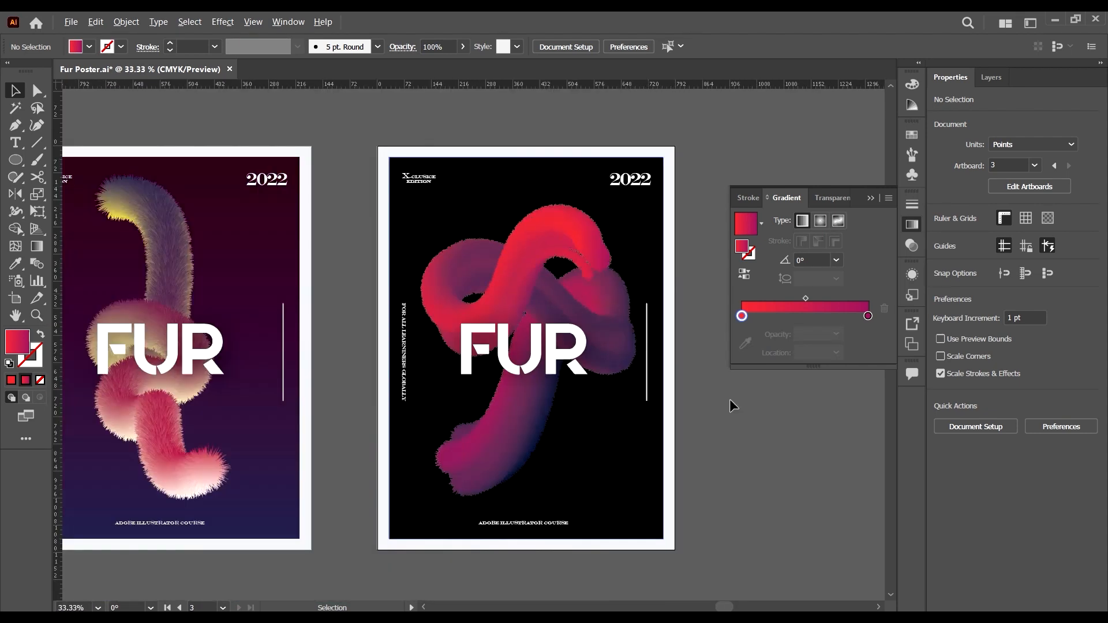
{"action": "left_click", "coordinate": [732, 425]}
{"action": "mouse_move", "coordinate": [95, 618]}
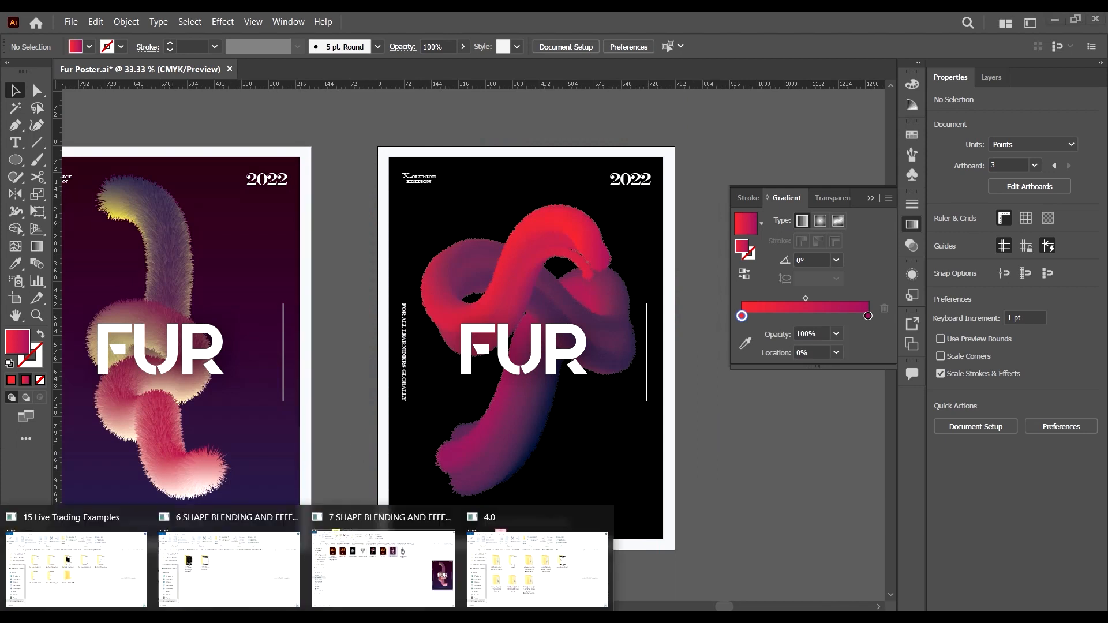
{"action": "left_click", "coordinate": [393, 570]}
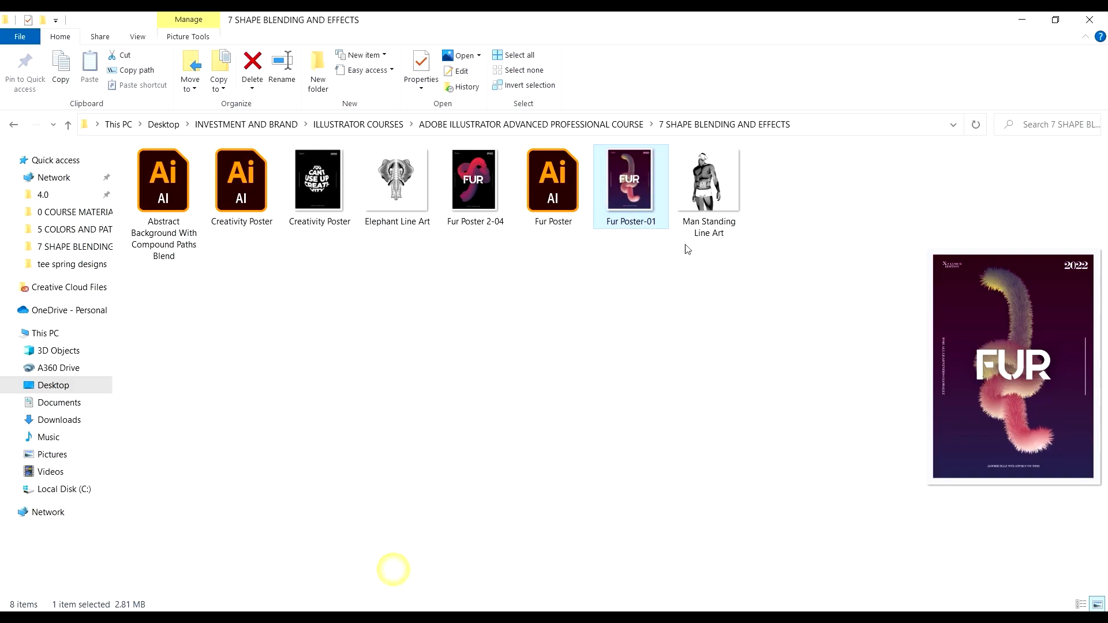
{"action": "left_click", "coordinate": [612, 317]}
{"action": "left_click", "coordinate": [476, 186]}
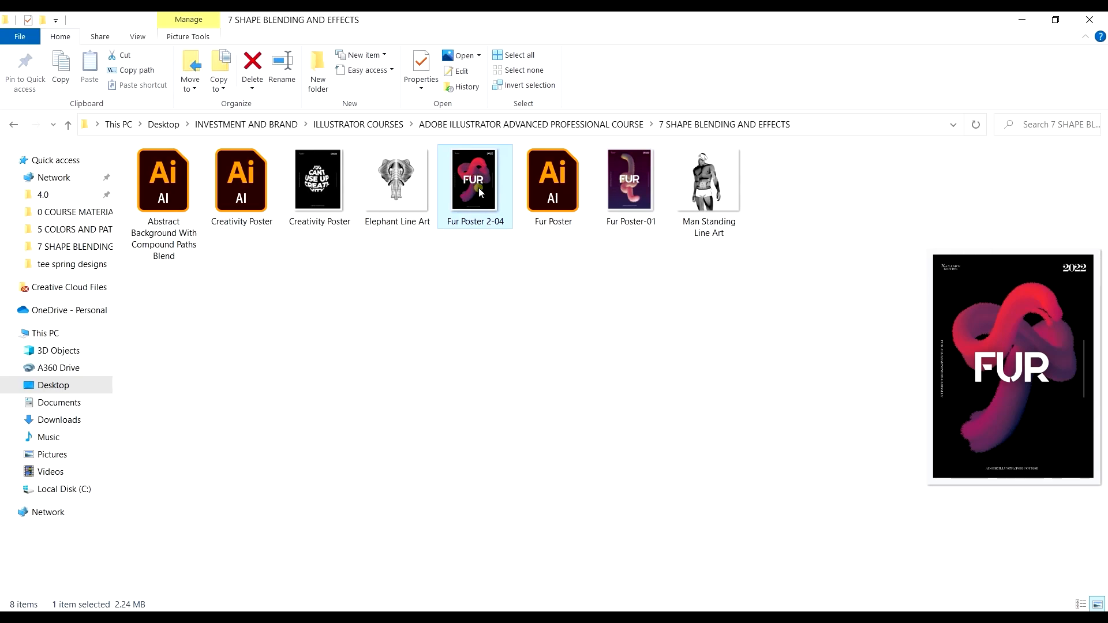
{"action": "double_click", "coordinate": [479, 188]}
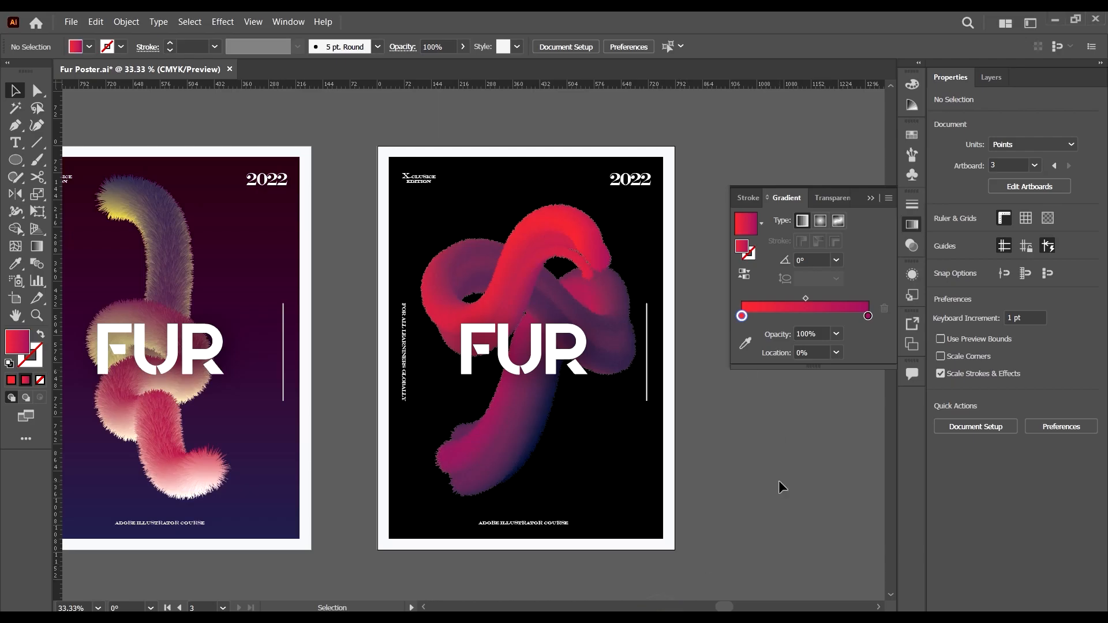
{"action": "key", "text": "ctrl+minus"}
{"action": "key", "text": "ctrl+minus"}
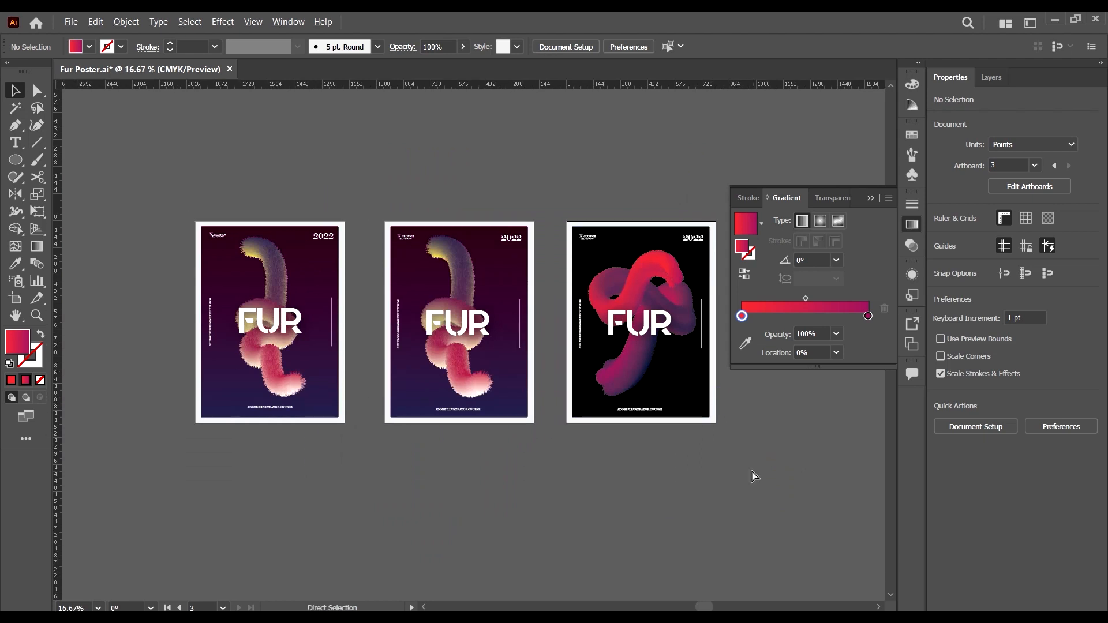
{"action": "scroll", "coordinate": [750, 461], "scroll_direction": "right", "scroll_amount": 2}
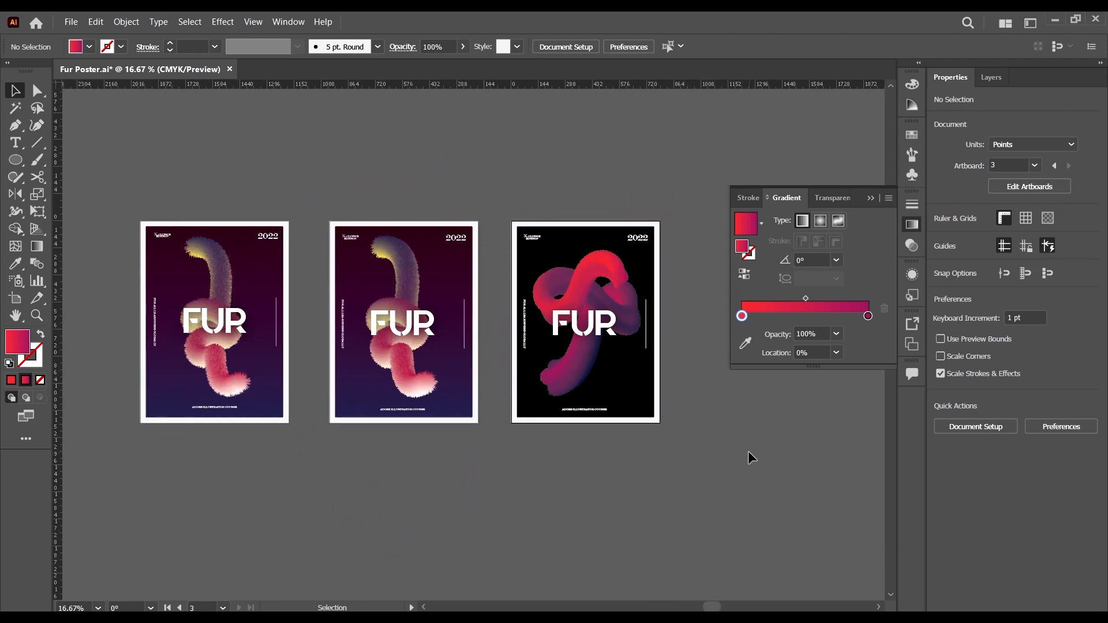